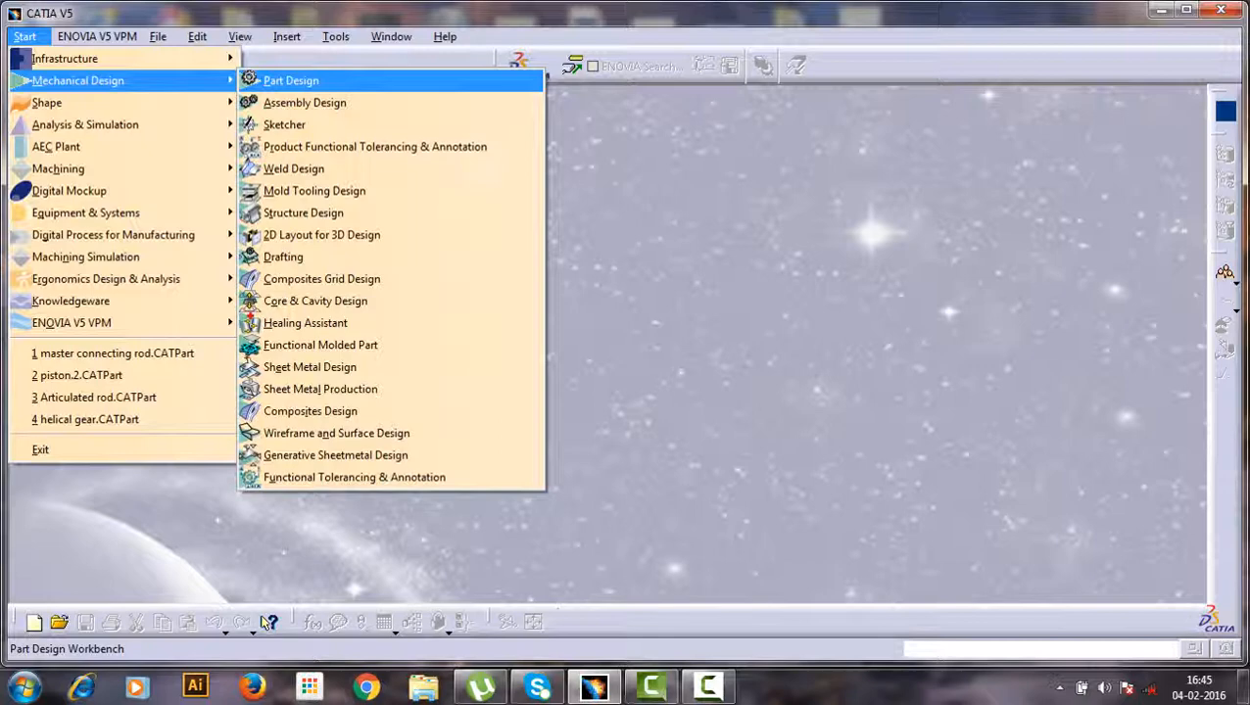
- Create a new Part Design part named piston head and start a sketch on the YZ plane
{"action": "left_click", "coordinate": [291, 82]}
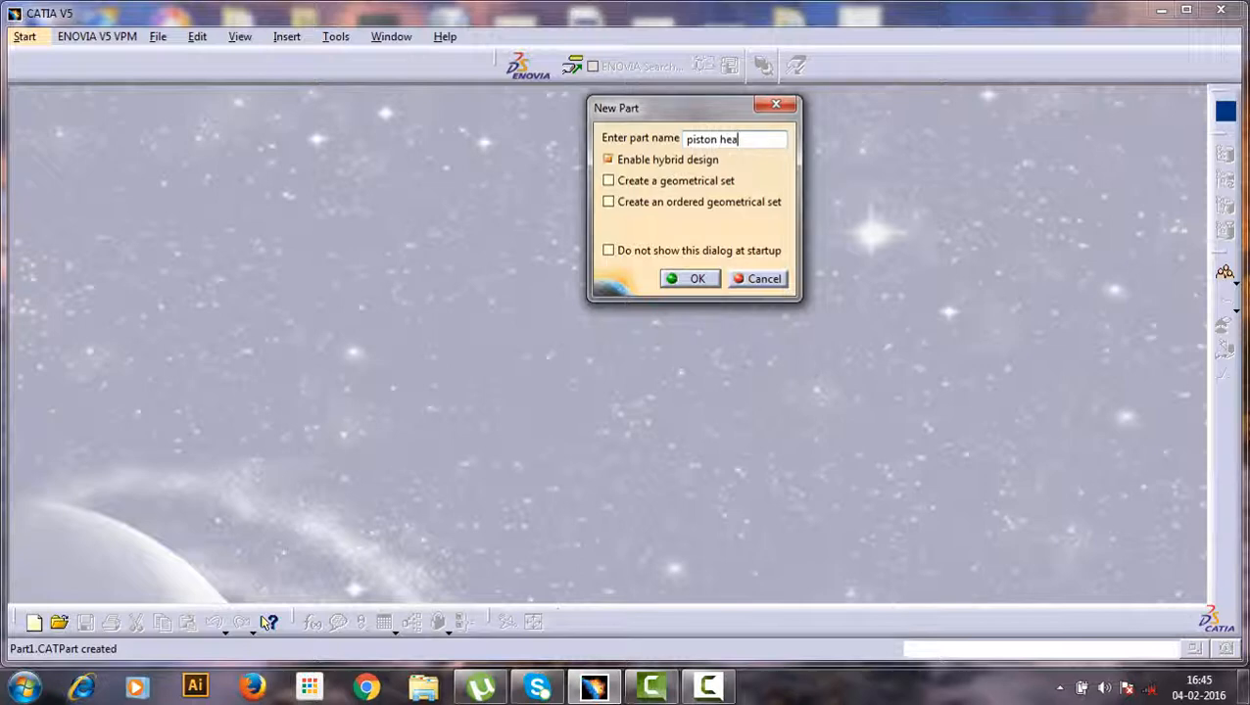
{"action": "key", "text": "Return"}
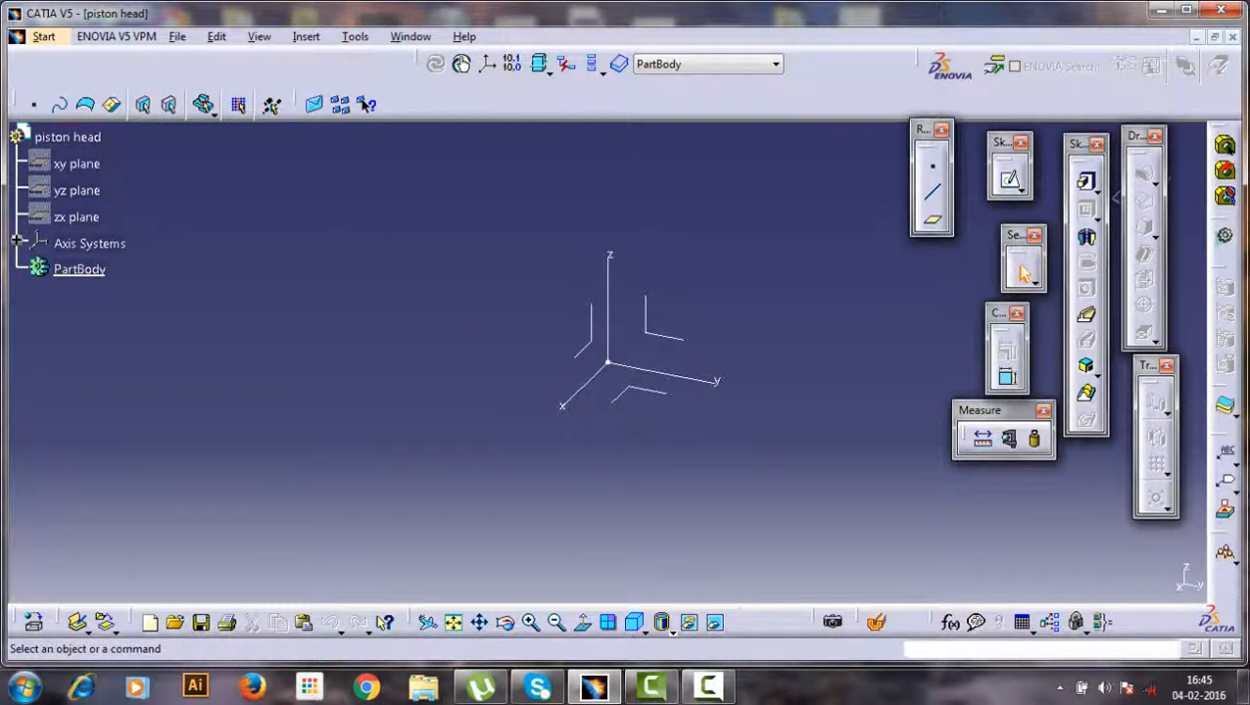
{"action": "left_click", "coordinate": [647, 333]}
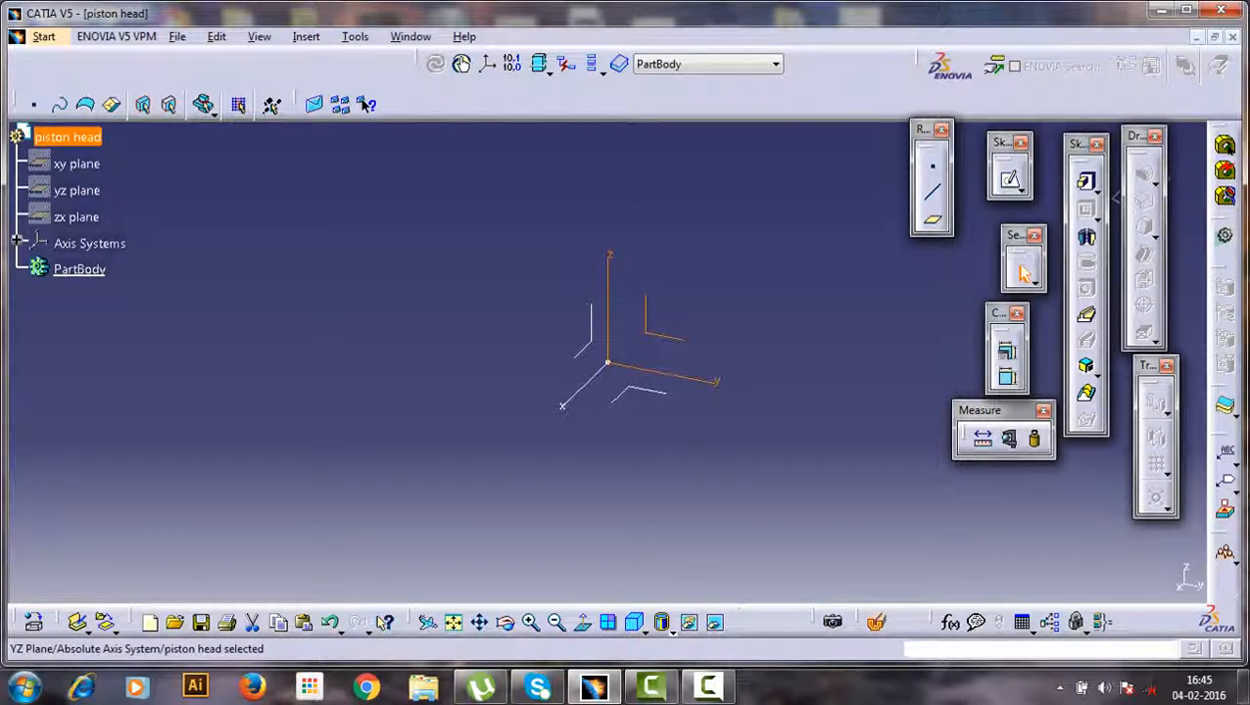
{"action": "left_click", "coordinate": [1010, 181]}
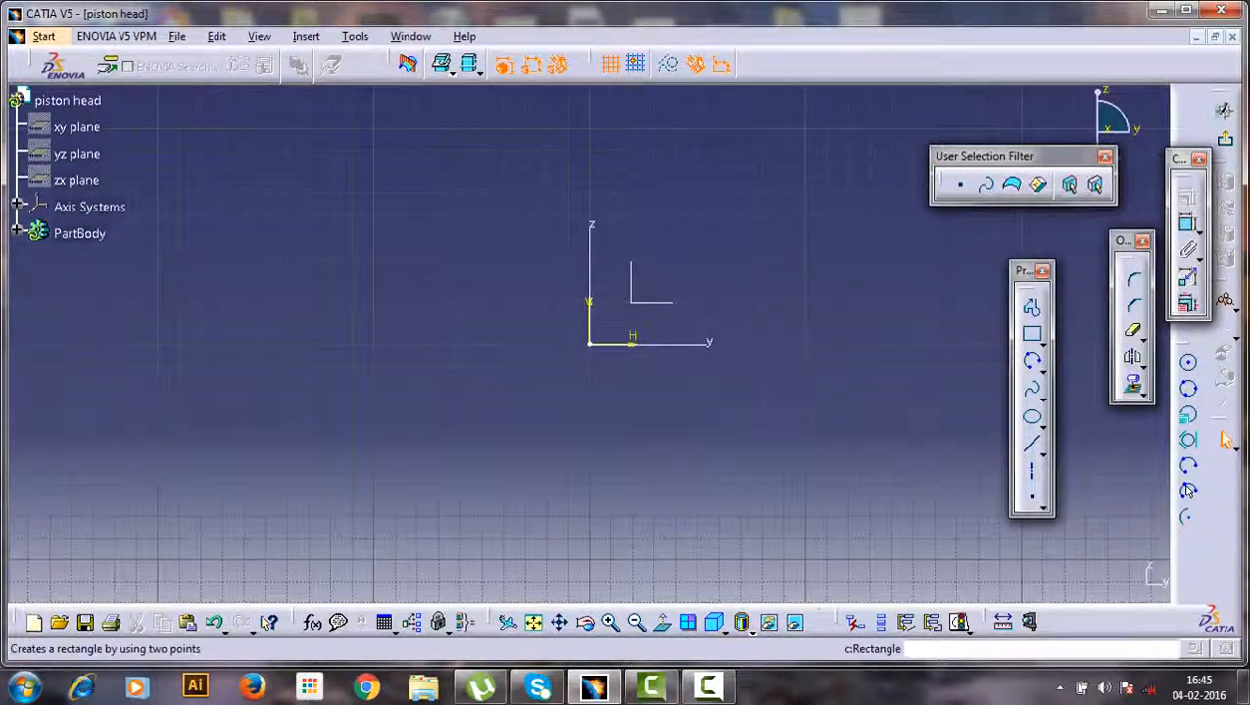
- Draw a rectangle about 52 mm wide and 89 mm high, above and to the right of the sketch origin
{"action": "left_click", "coordinate": [1032, 335]}
{"action": "left_click", "coordinate": [620, 129]}
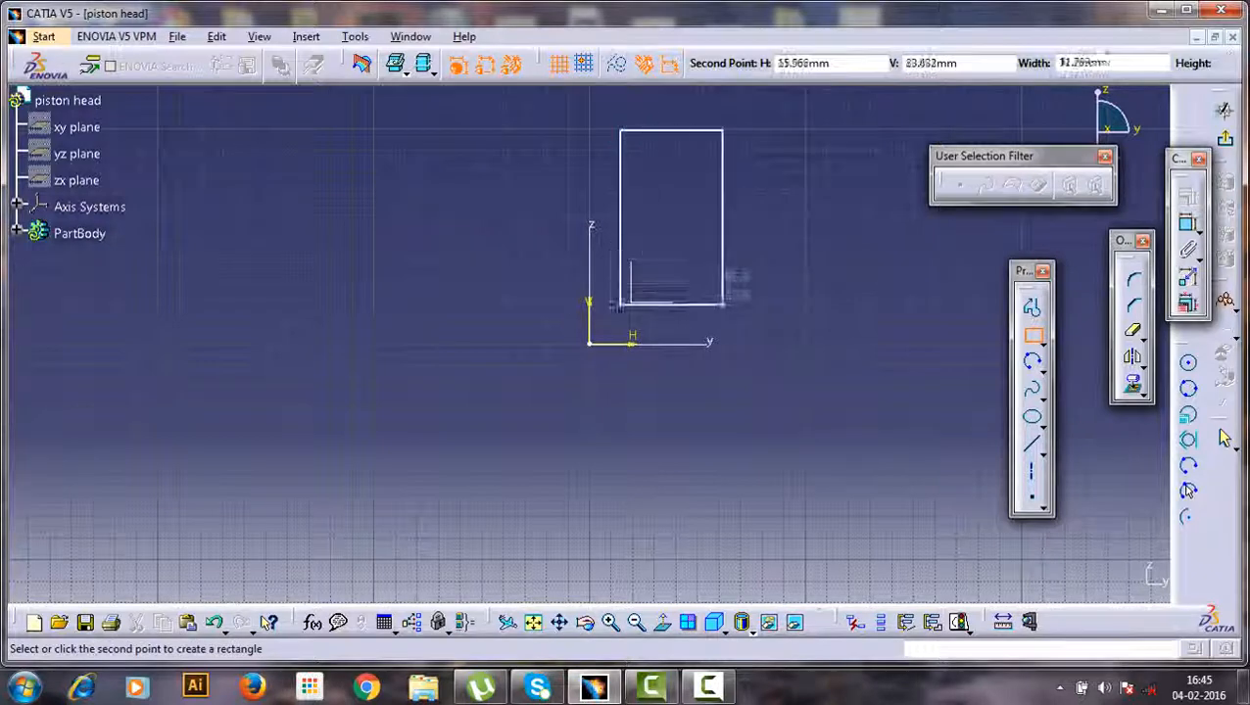
{"action": "left_click", "coordinate": [731, 321]}
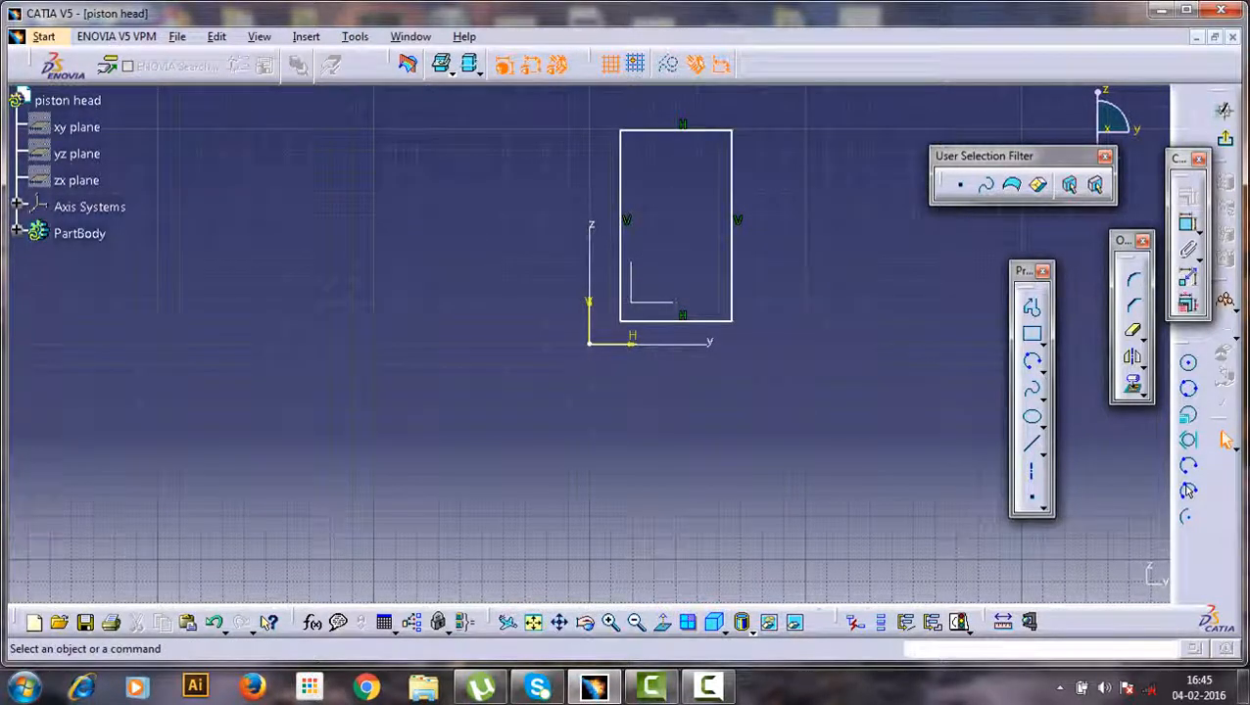
- Dimension the rectangle's bottom edge and set its length to 92/2 mm
{"action": "left_click", "coordinate": [1188, 225]}
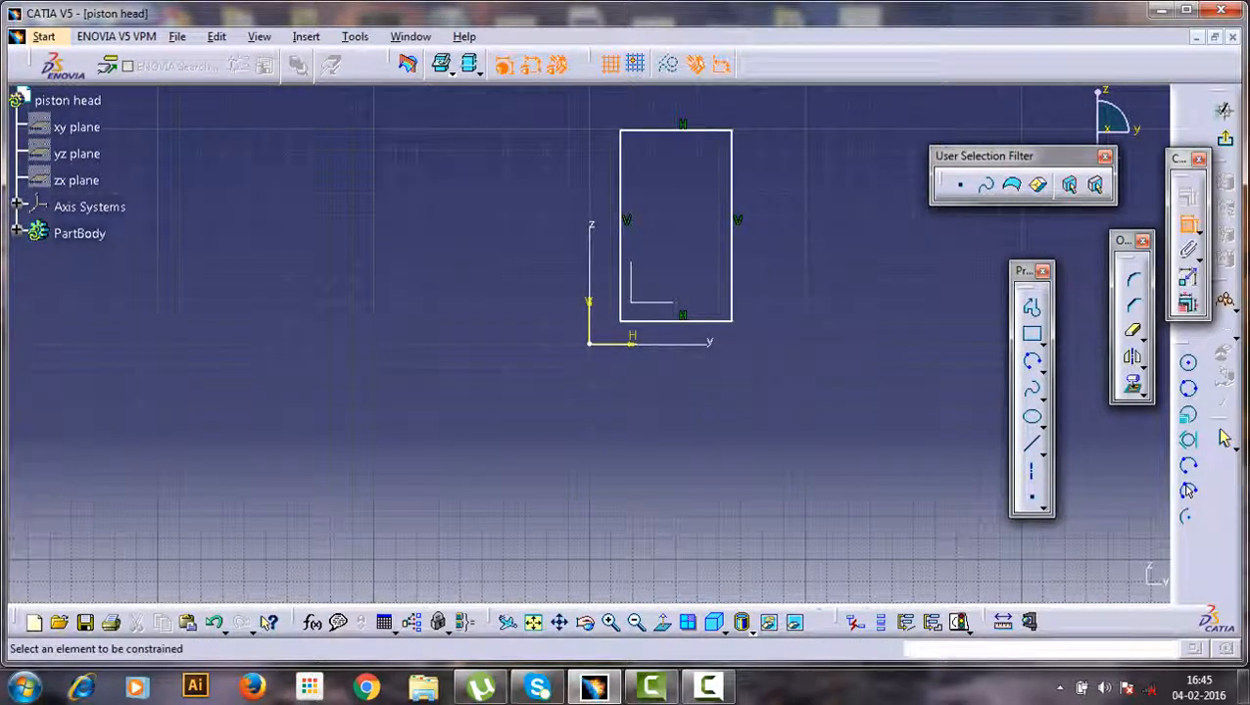
{"action": "left_click", "coordinate": [675, 320]}
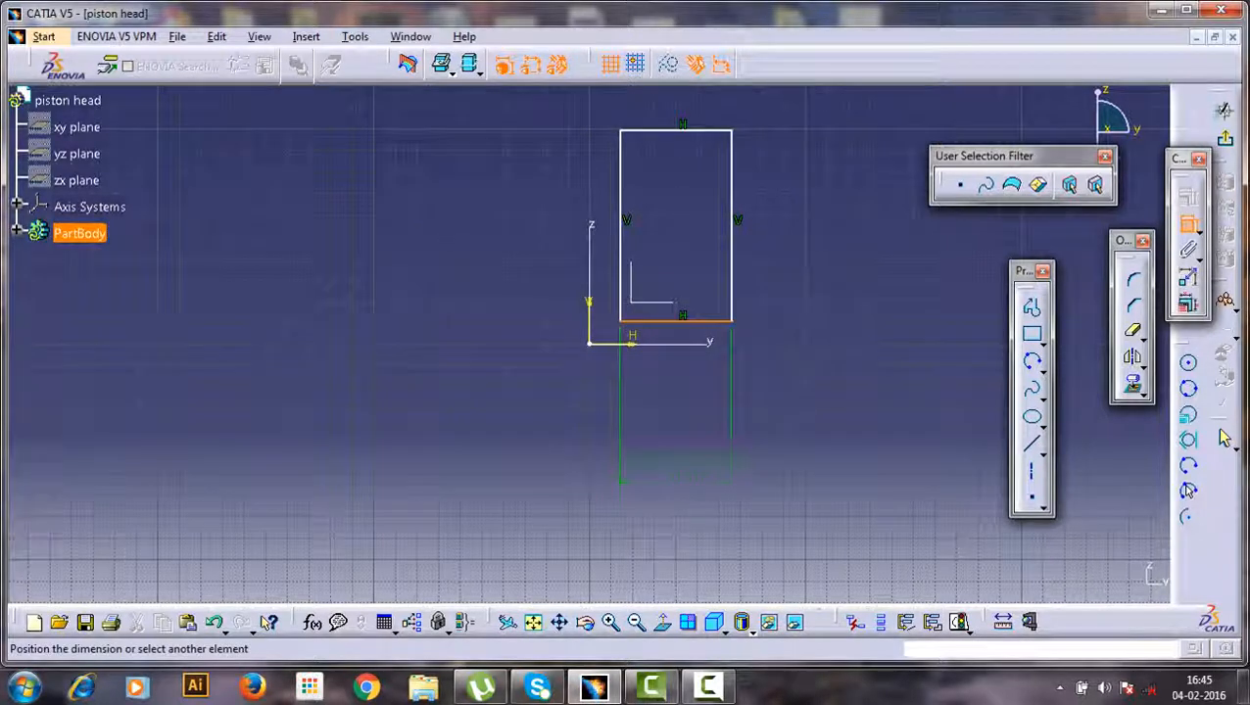
{"action": "left_click", "coordinate": [688, 464]}
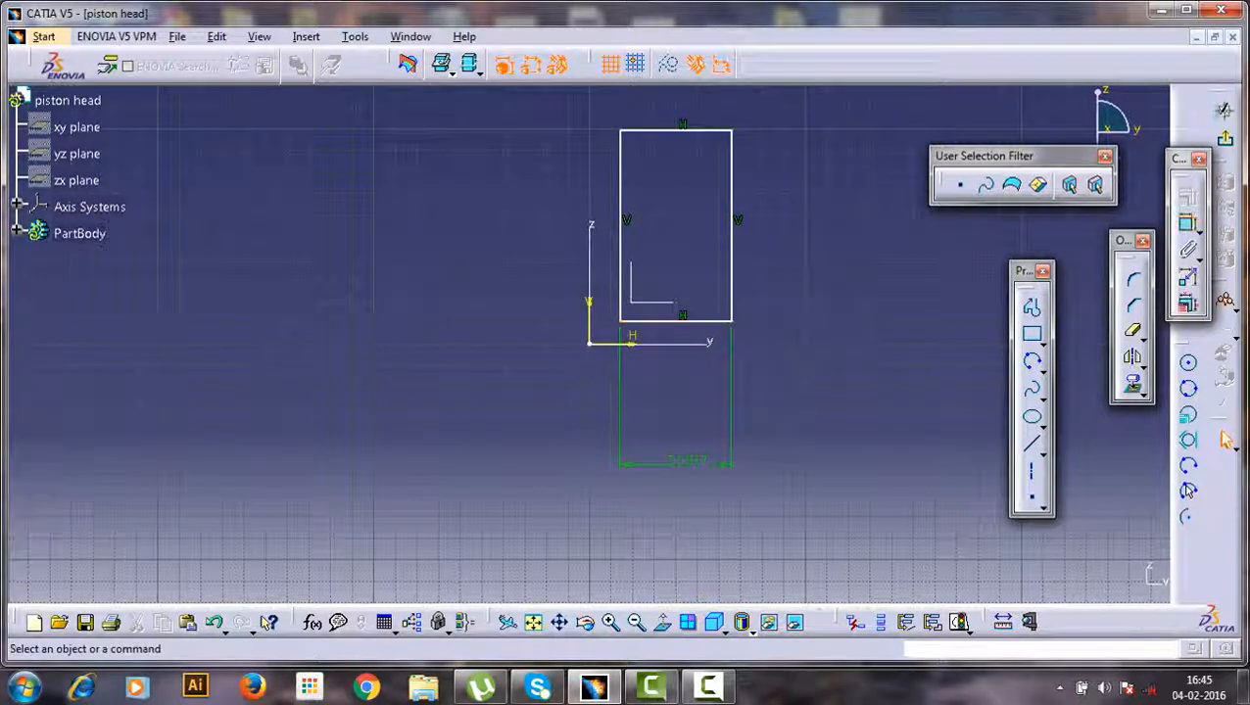
{"action": "double_click", "coordinate": [687, 462]}
{"action": "left_click_drag", "start_coordinate": [925, 503], "coordinate": [865, 502]}
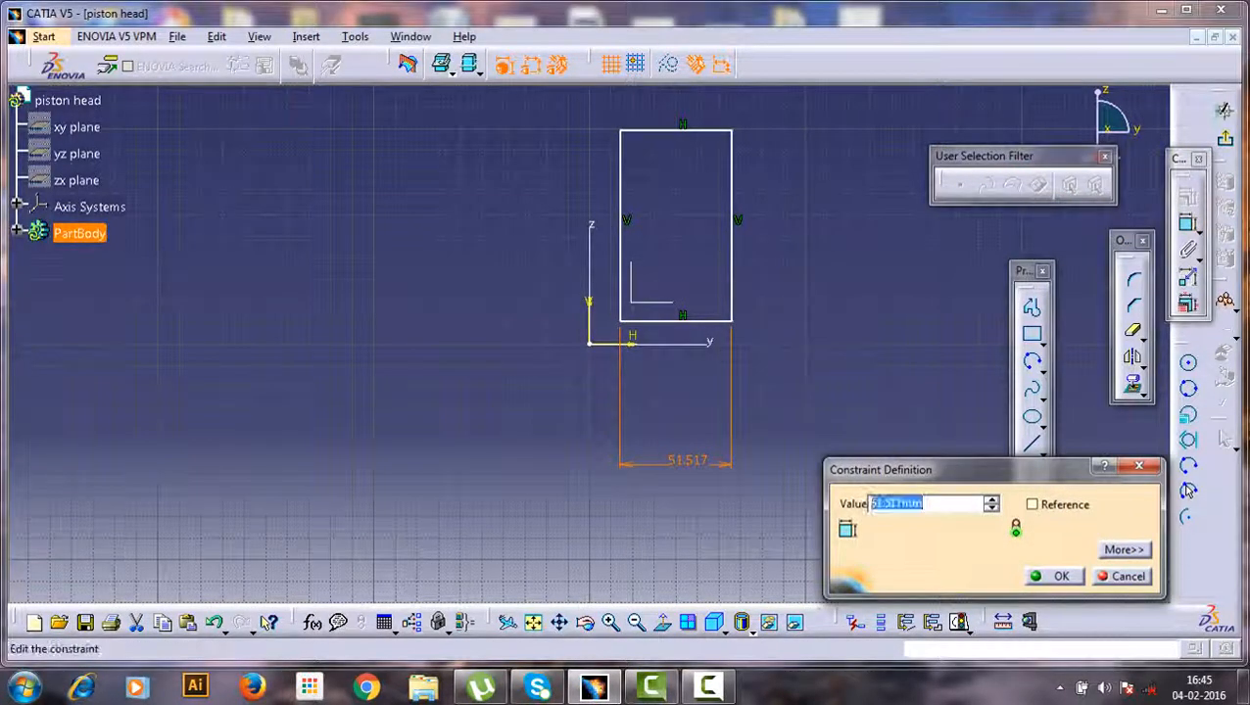
{"action": "type", "text": "92/2"}
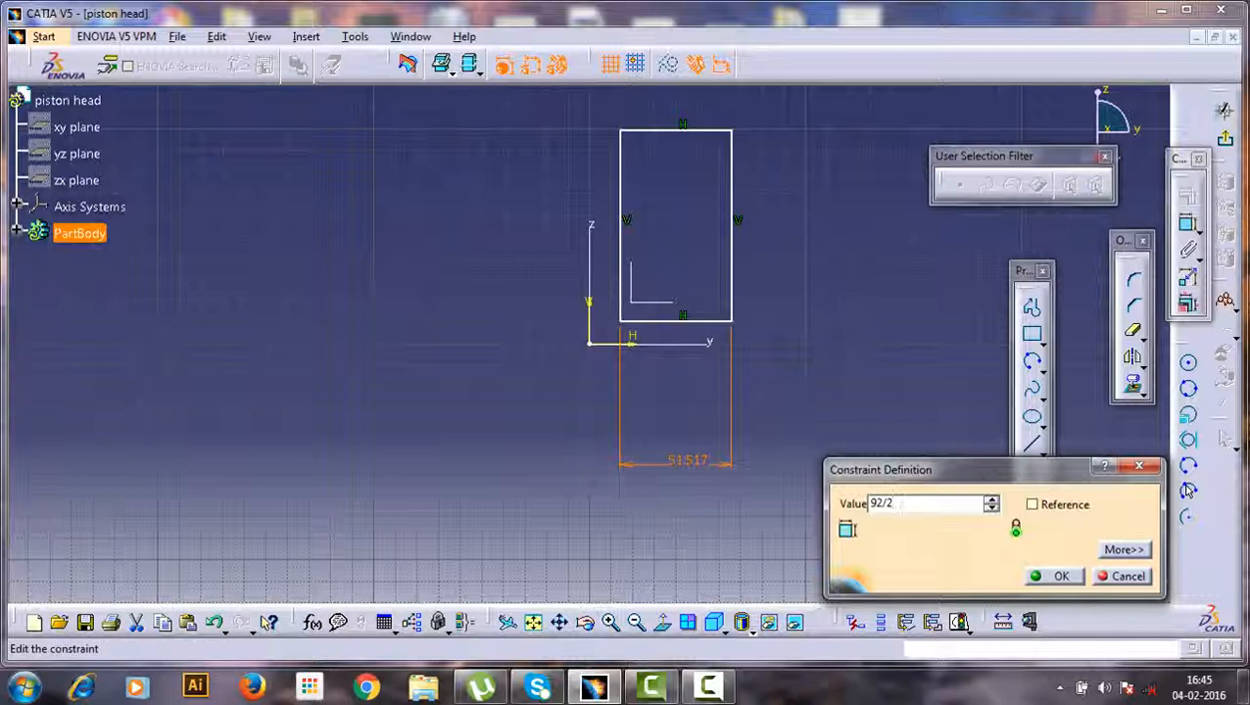
{"action": "key", "text": "Return"}
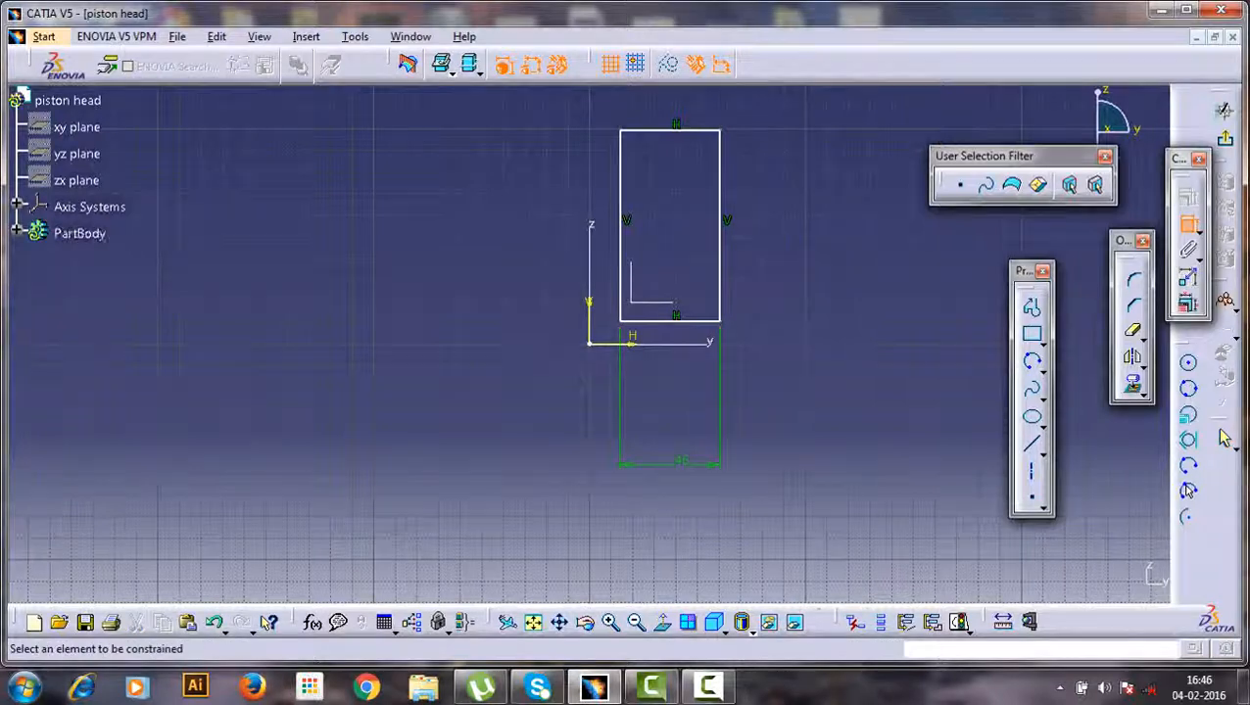
- Dimension the rectangle's right edge and set its height to 67 mm
{"action": "left_click", "coordinate": [720, 257]}
{"action": "left_click", "coordinate": [774, 248]}
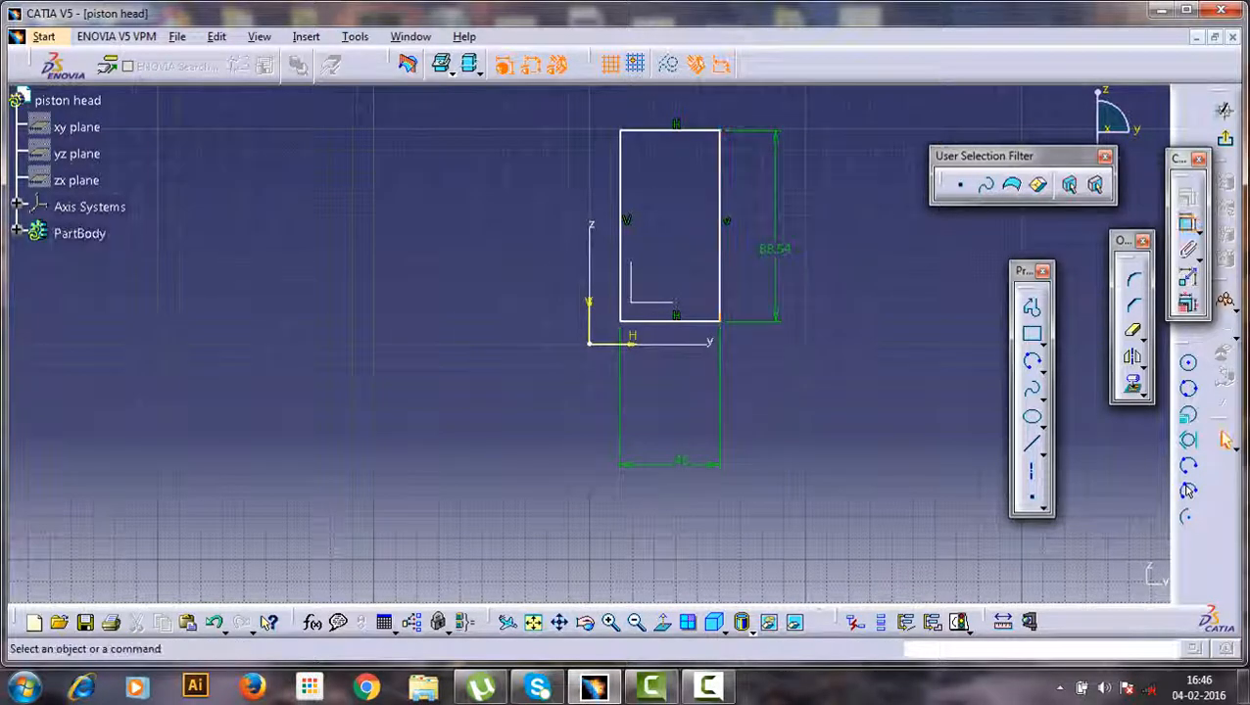
{"action": "double_click", "coordinate": [775, 264]}
{"action": "type", "text": "67mm"}
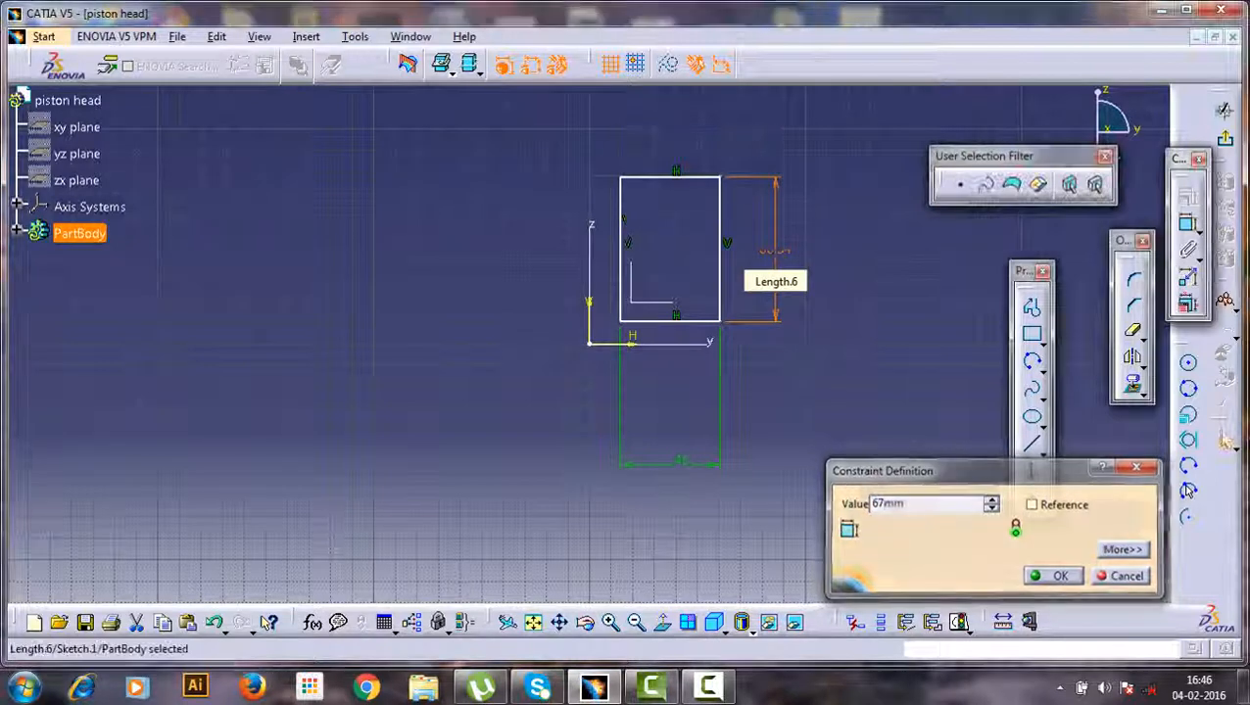
{"action": "key", "text": "Return"}
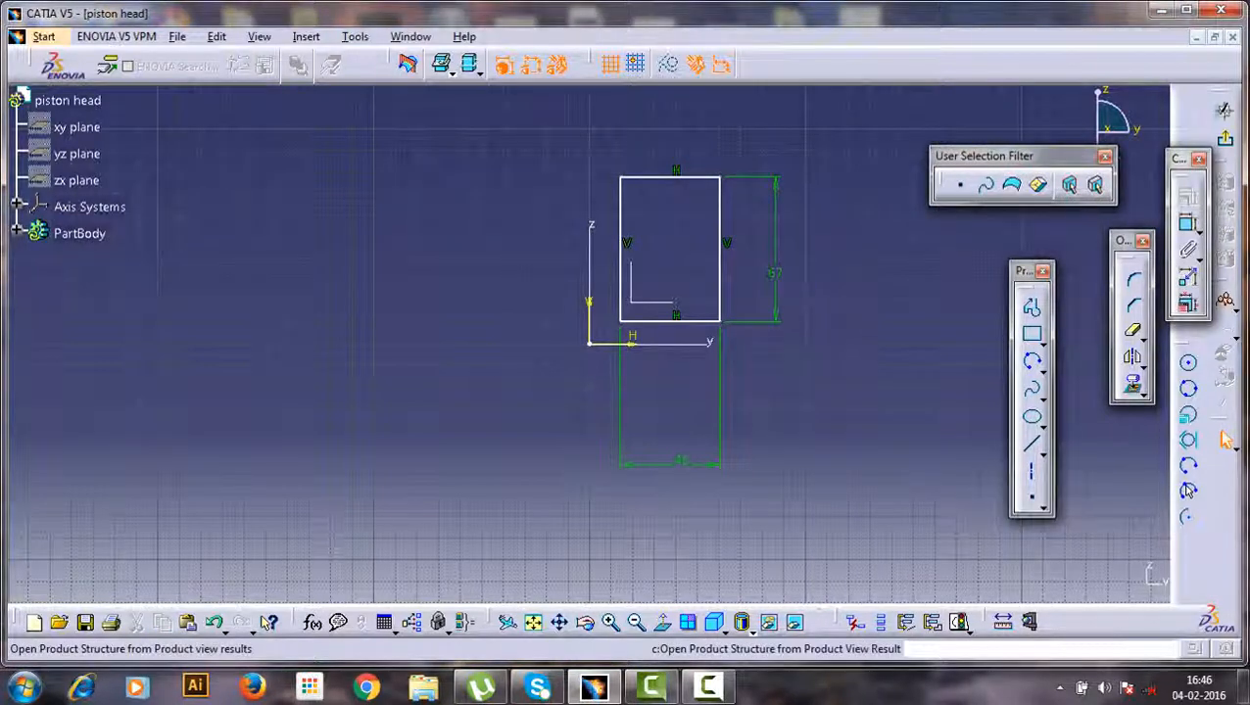
- Constrain the rectangle's lower-left corner to be coincident with the sketch origin
{"action": "left_click", "coordinate": [1188, 225]}
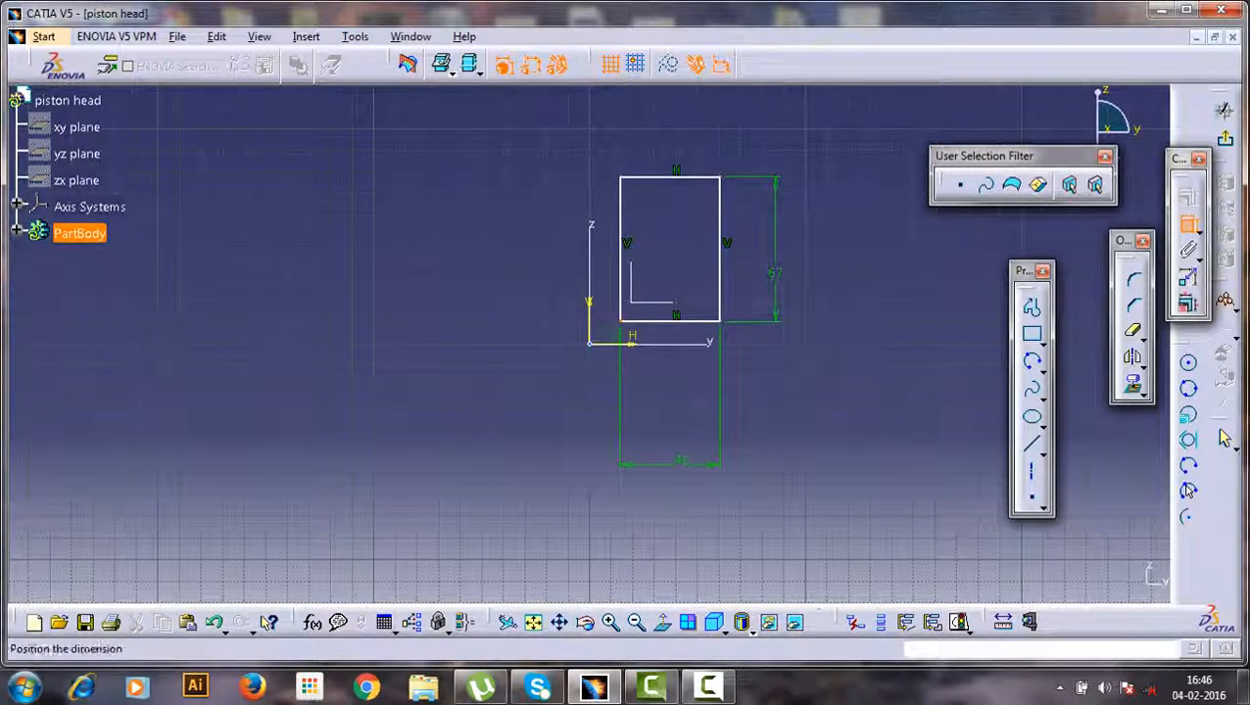
{"action": "right_click", "coordinate": [455, 345]}
{"action": "left_click", "coordinate": [558, 482]}
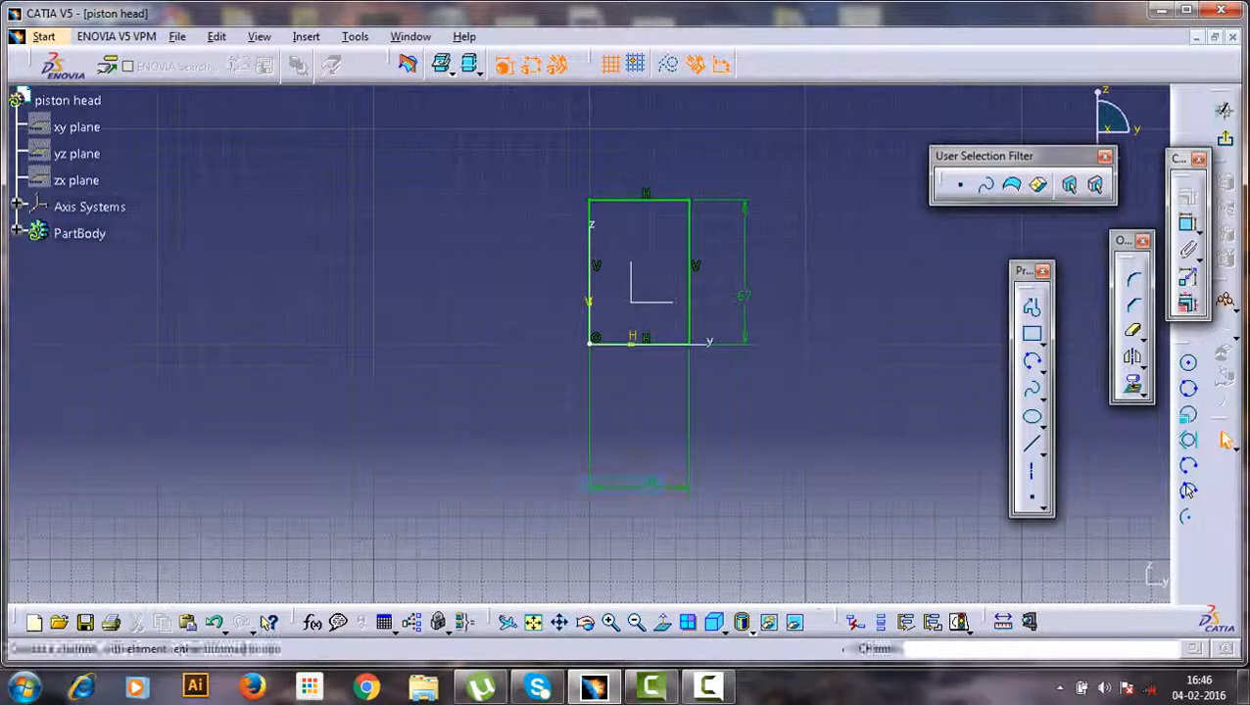
- Trim away the rectangle's top edge and draw a three-point arc of about 76 mm radius spanning over the open top
{"action": "left_click", "coordinate": [1133, 330]}
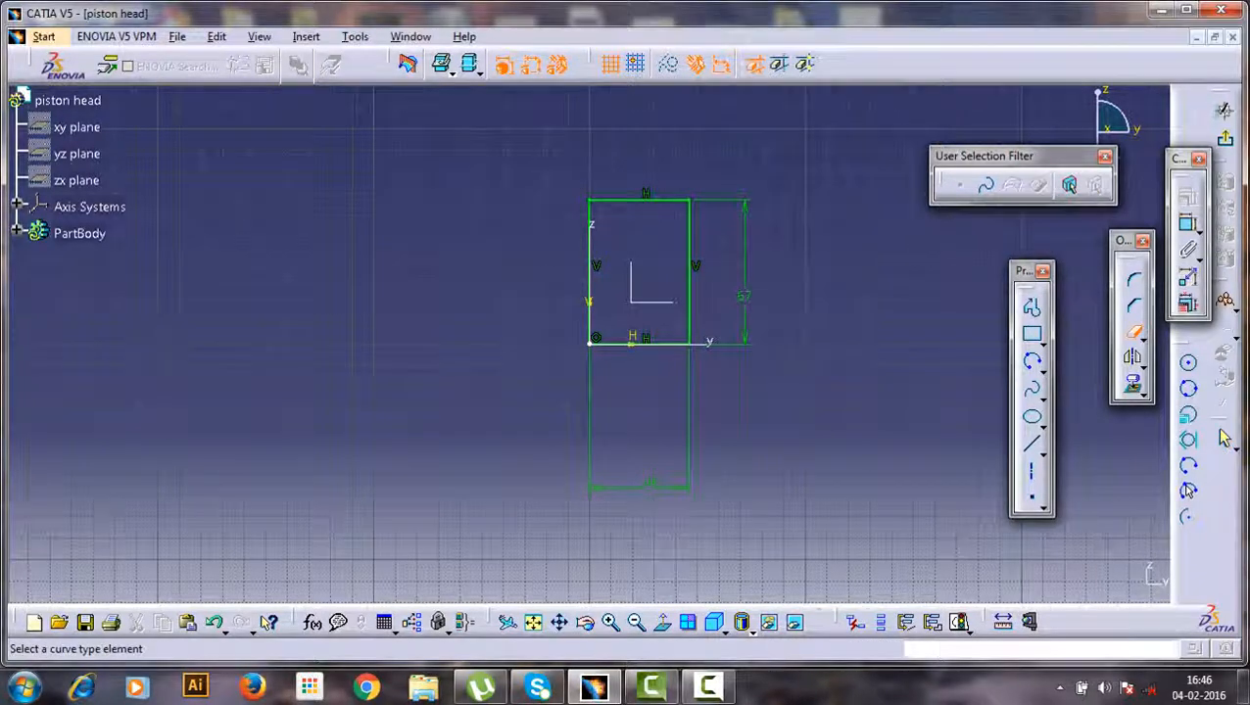
{"action": "left_click", "coordinate": [638, 201]}
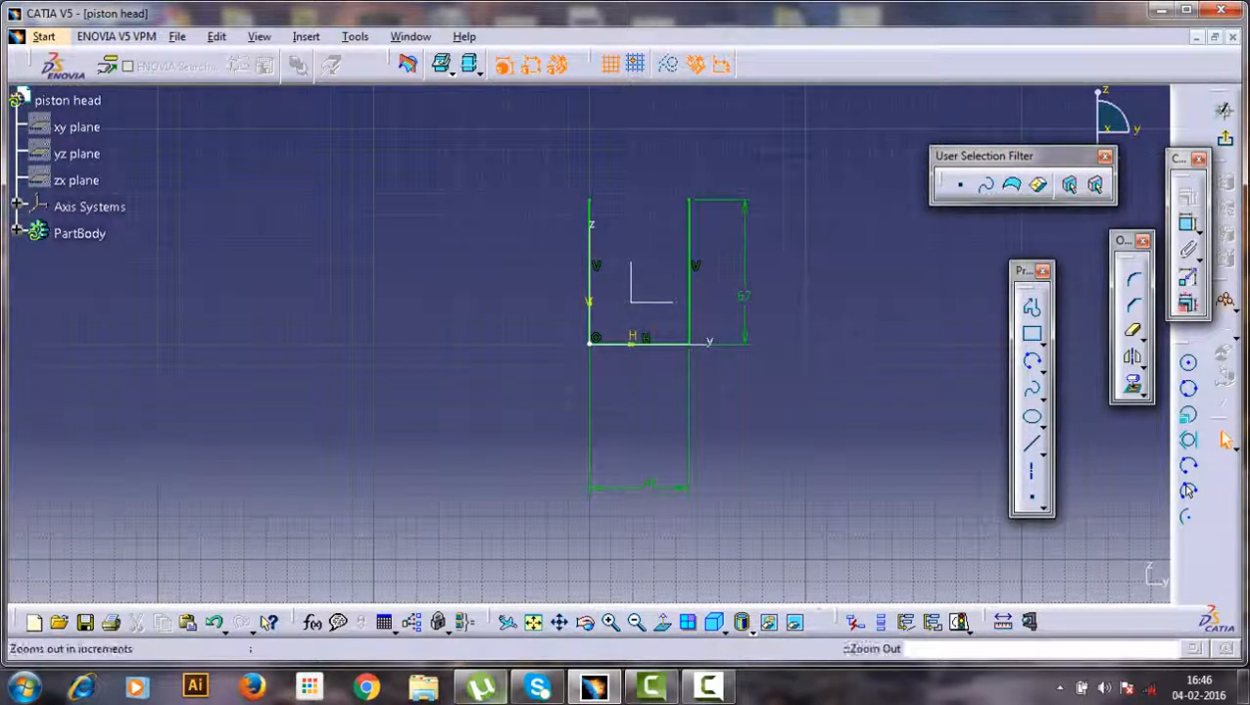
{"action": "left_click", "coordinate": [1032, 361]}
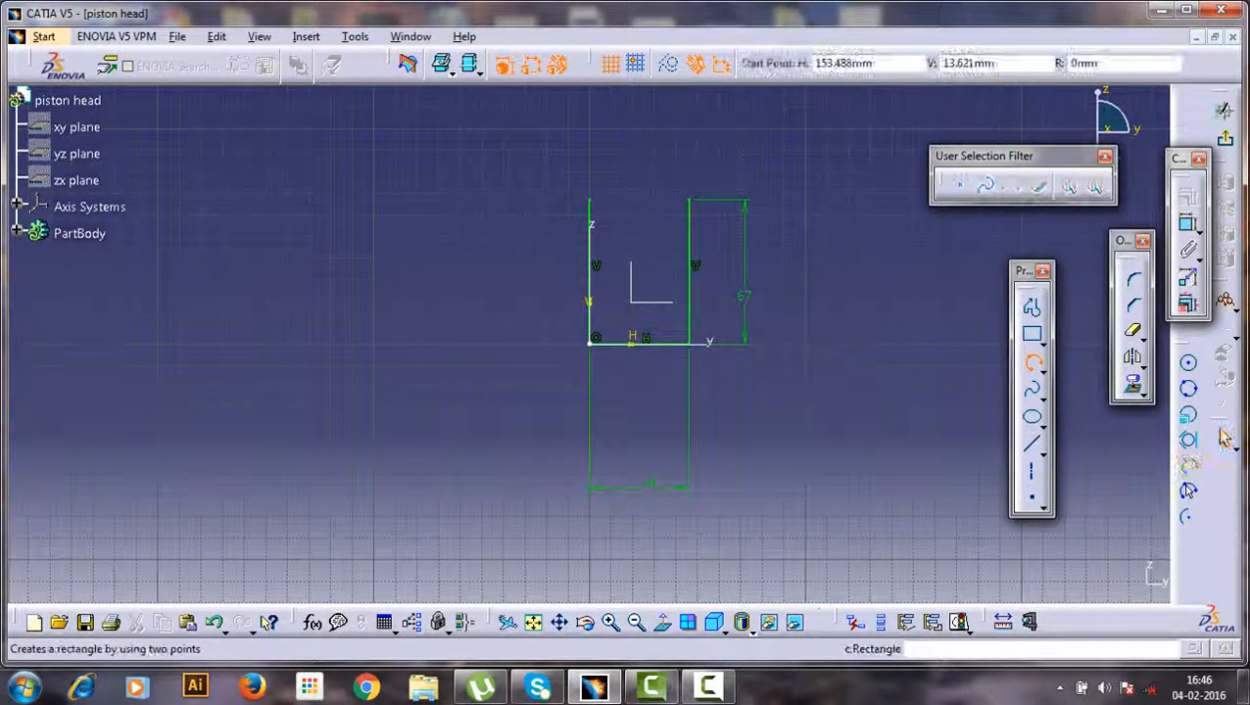
{"action": "left_click", "coordinate": [502, 232]}
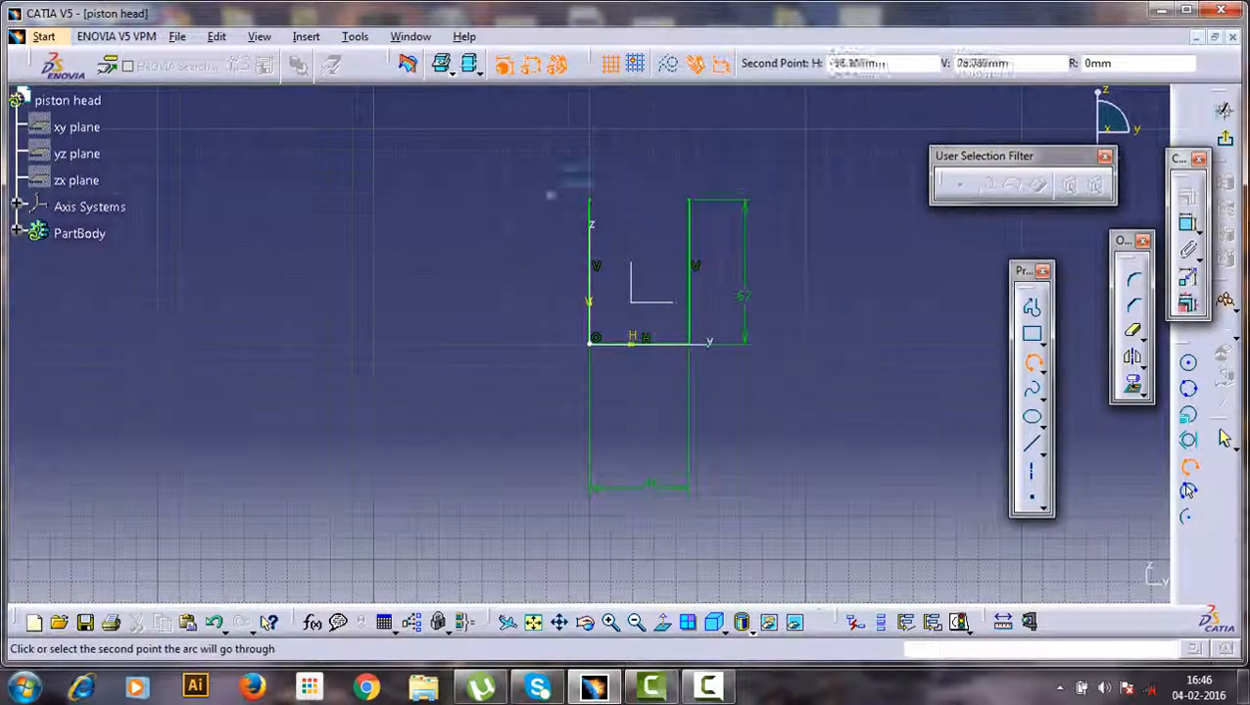
{"action": "left_click", "coordinate": [599, 170]}
{"action": "left_click", "coordinate": [778, 258]}
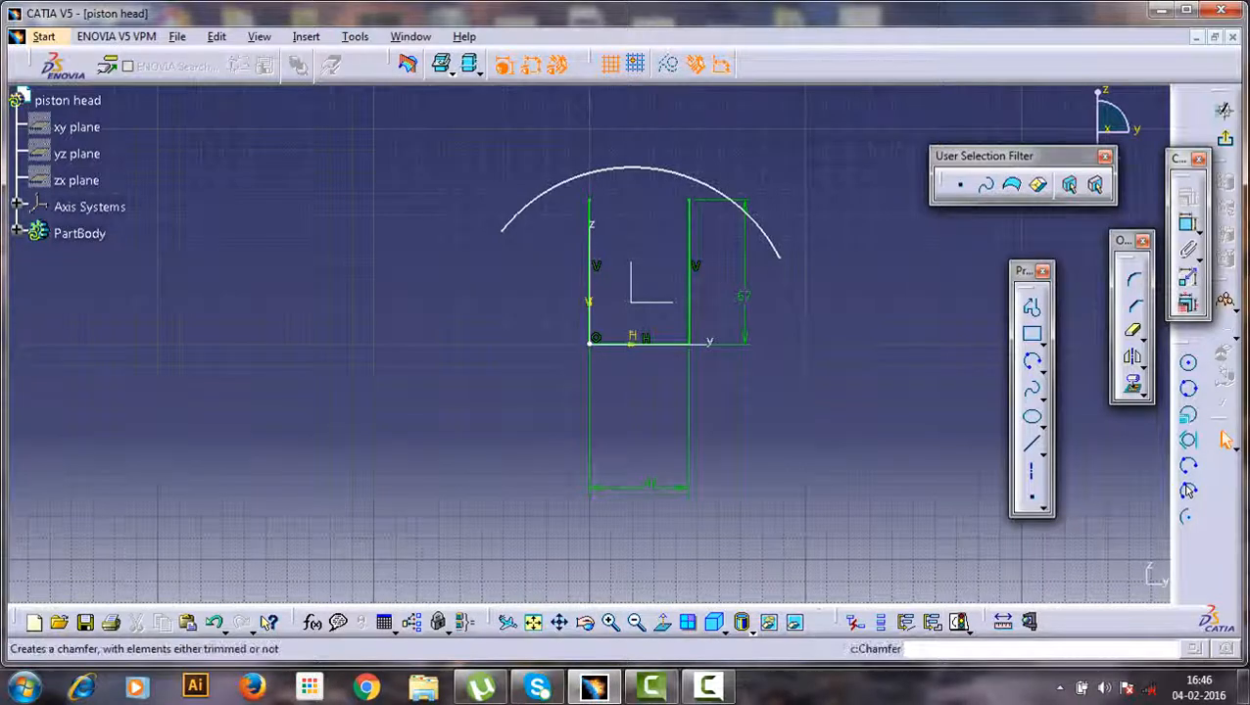
- Constrain the arc's centre to be coincident with the vertical axis
{"action": "left_click", "coordinate": [1188, 223]}
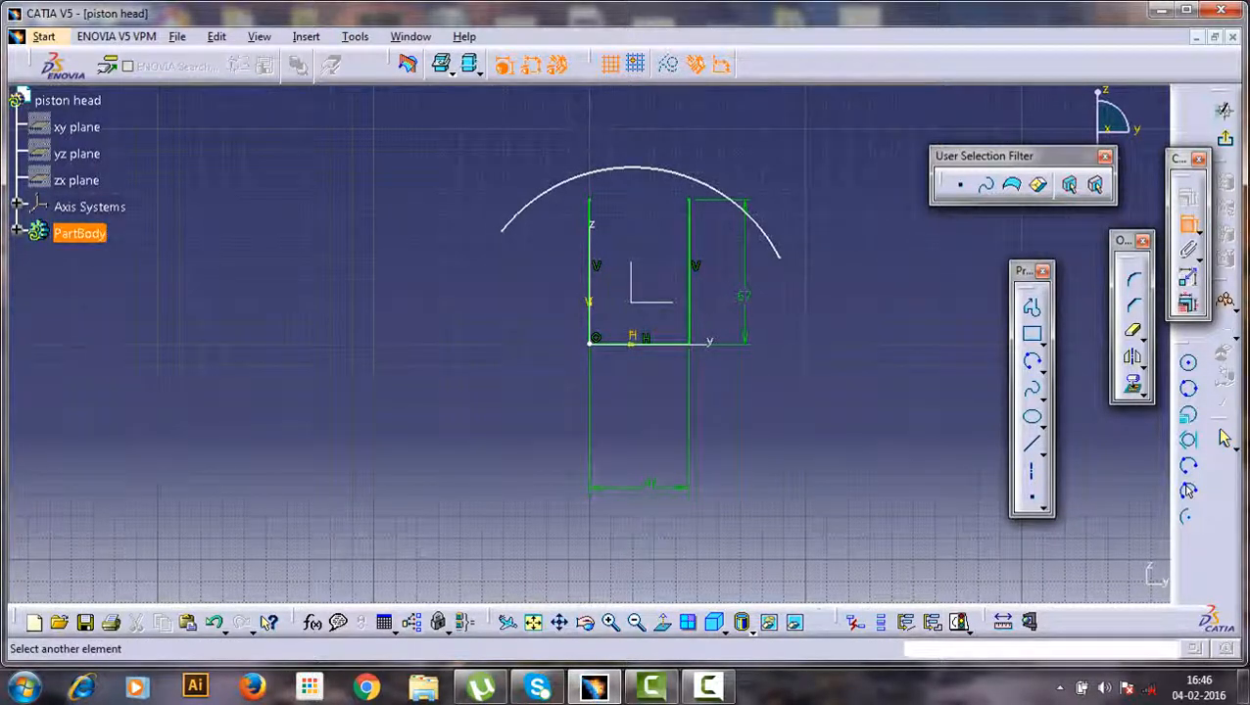
{"action": "left_click", "coordinate": [589, 320]}
{"action": "right_click", "coordinate": [514, 331]}
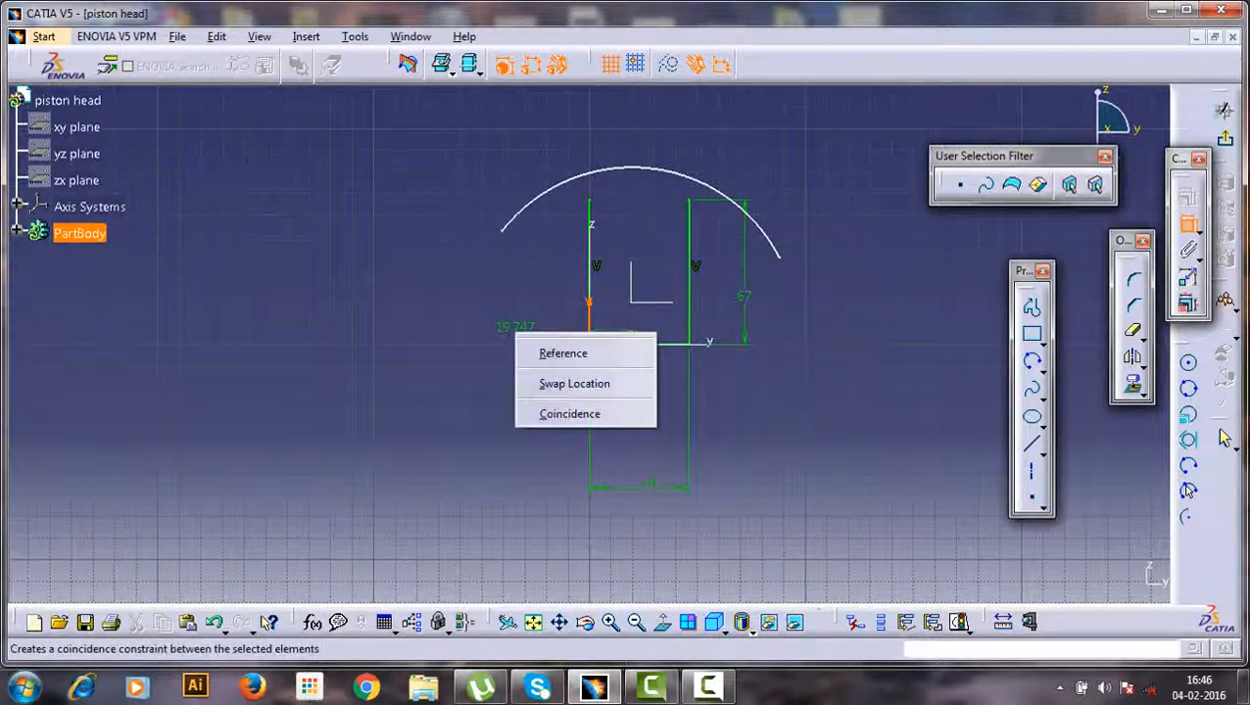
{"action": "left_click", "coordinate": [578, 414]}
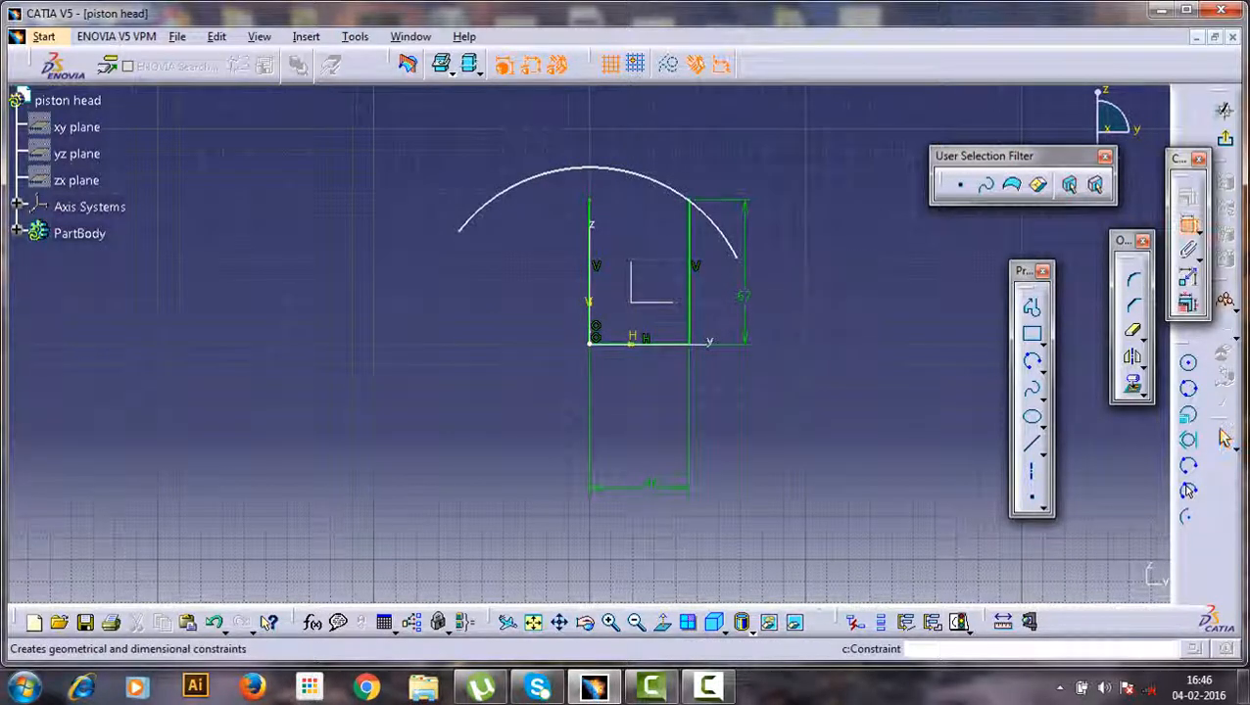
- Make the upper endpoint of the left vertical line coincident with the arc
{"action": "left_click", "coordinate": [1188, 223]}
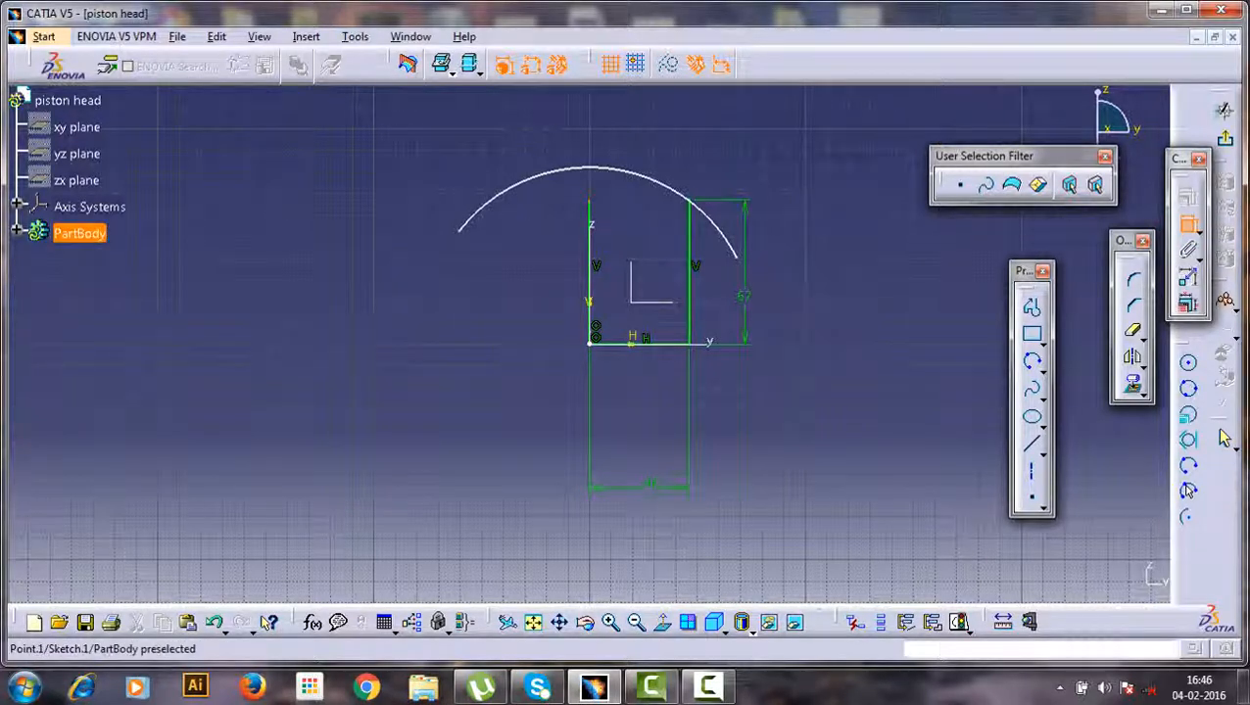
{"action": "left_click", "coordinate": [589, 203]}
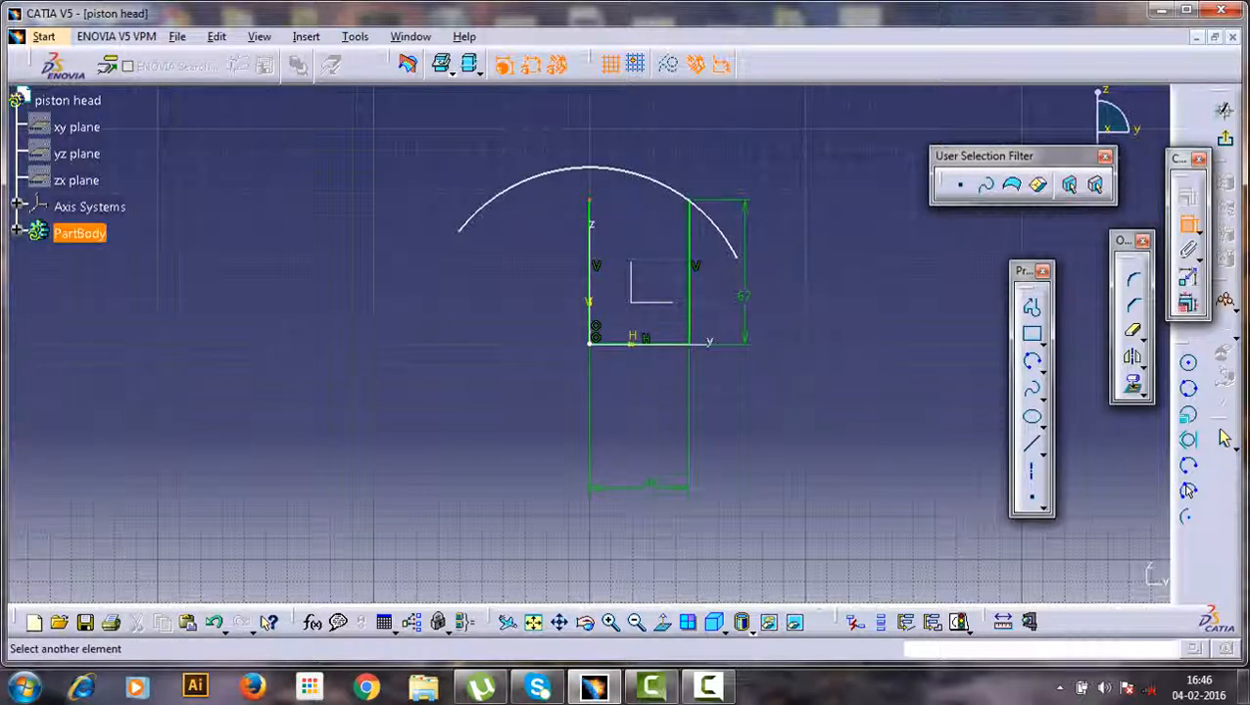
{"action": "left_click", "coordinate": [482, 208]}
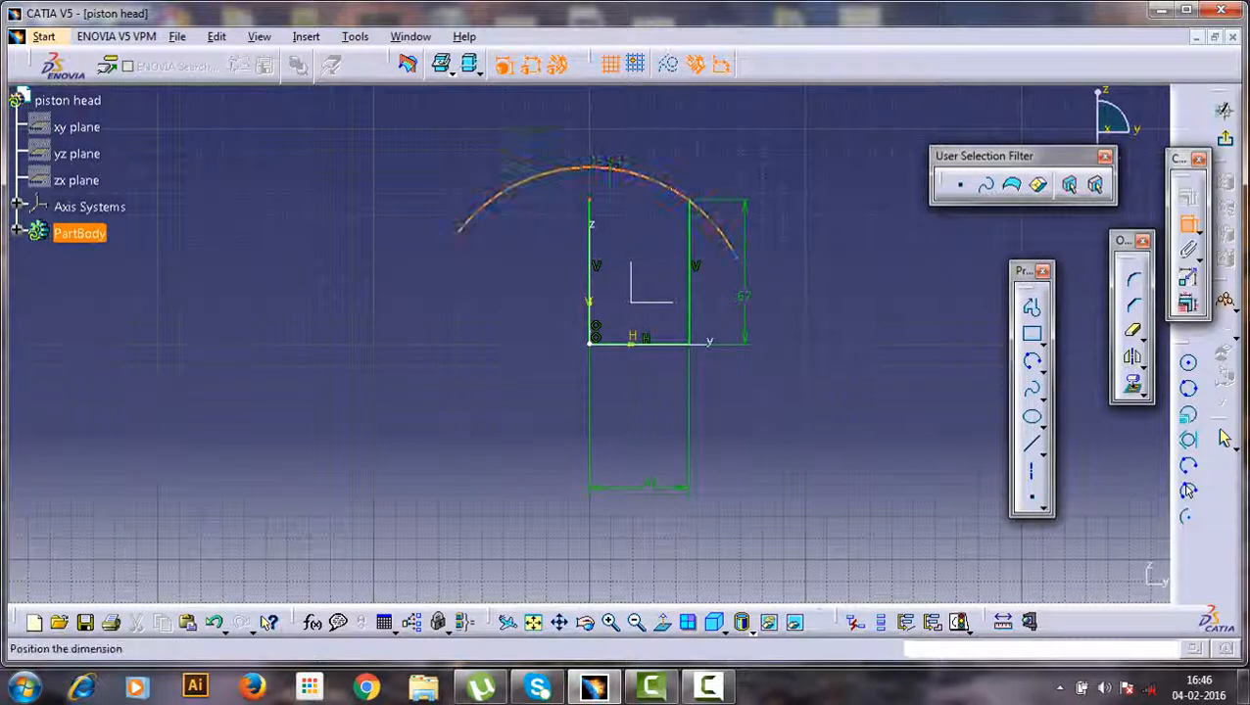
{"action": "right_click", "coordinate": [460, 144]}
{"action": "left_click", "coordinate": [512, 296]}
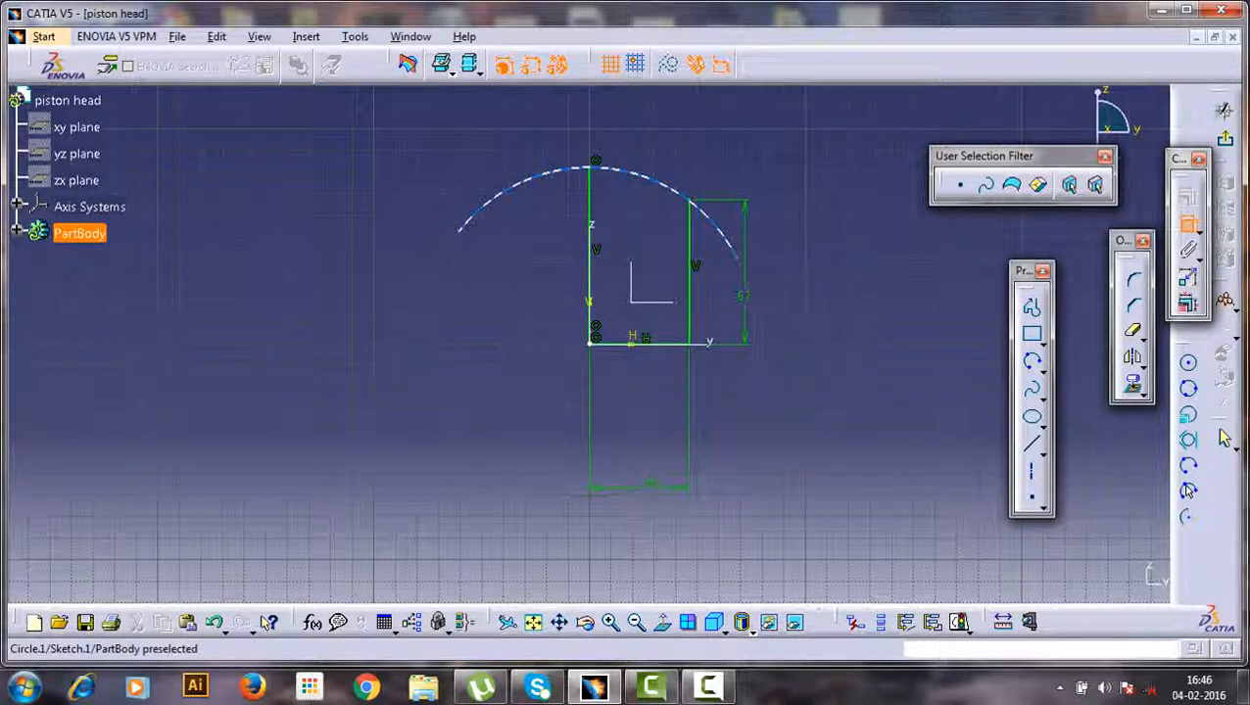
- Make the upper endpoint of the right vertical line coincident with the arc
{"action": "left_click", "coordinate": [709, 219]}
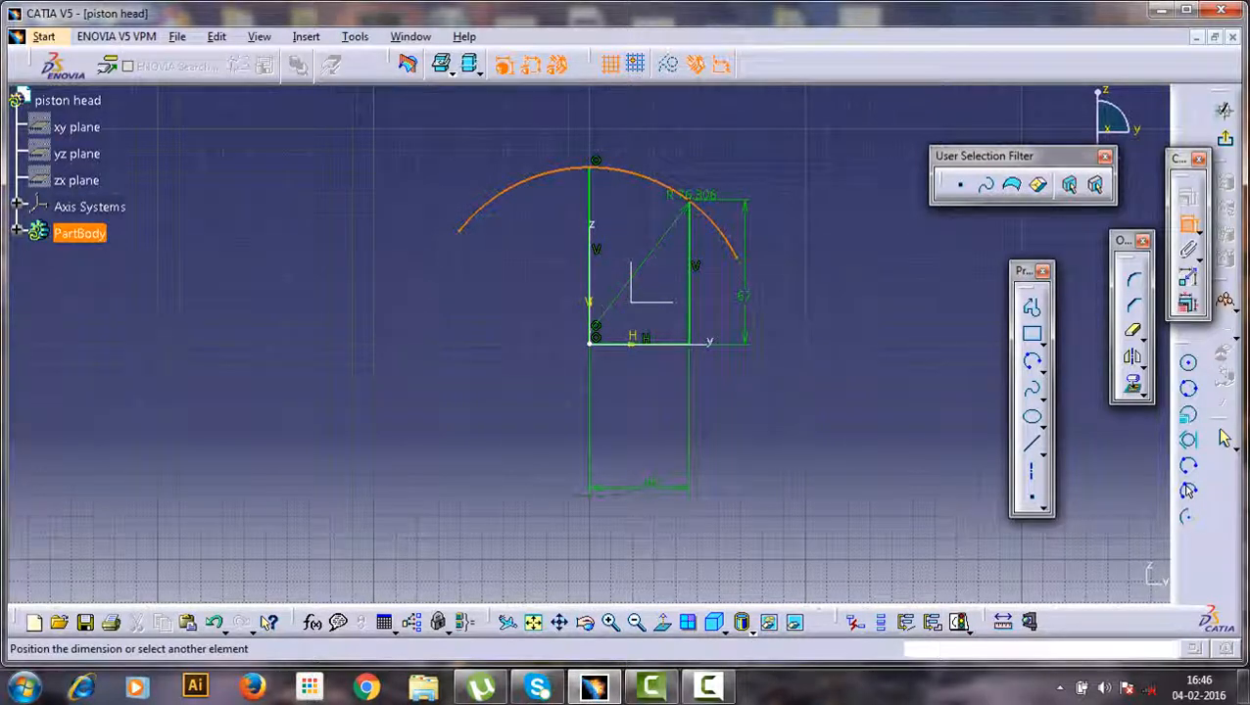
{"action": "right_click", "coordinate": [741, 182]}
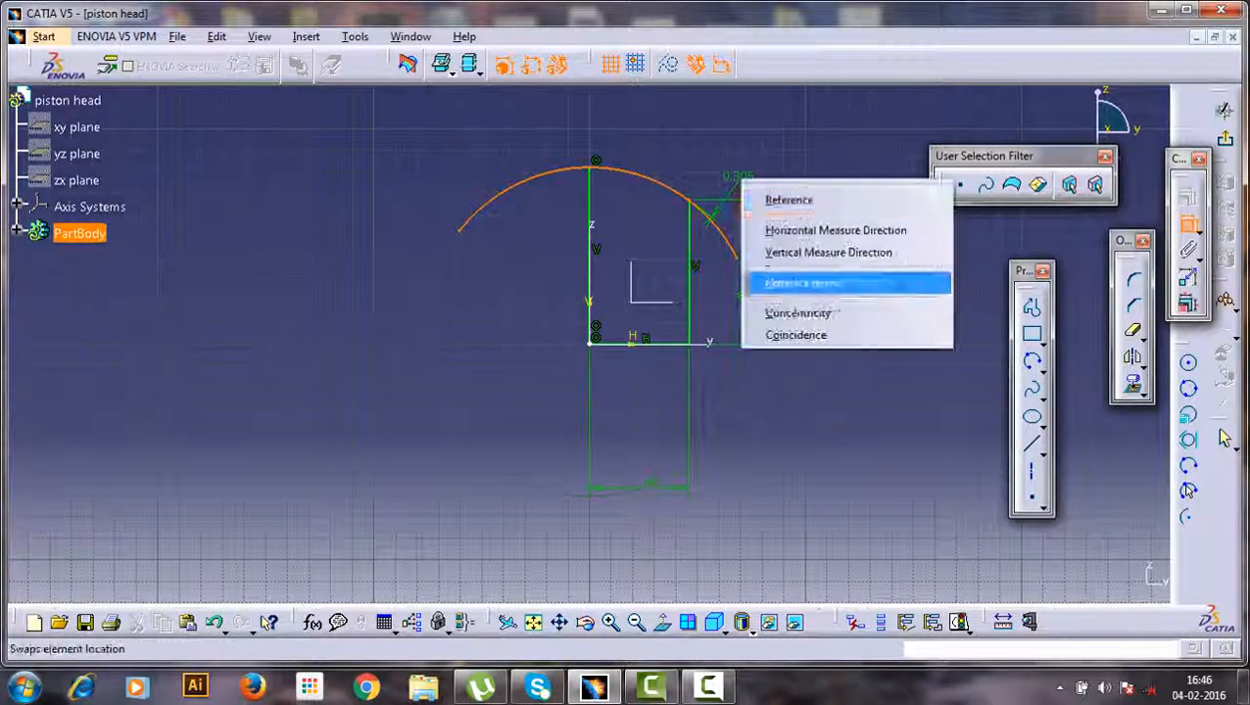
{"action": "left_click", "coordinate": [795, 334]}
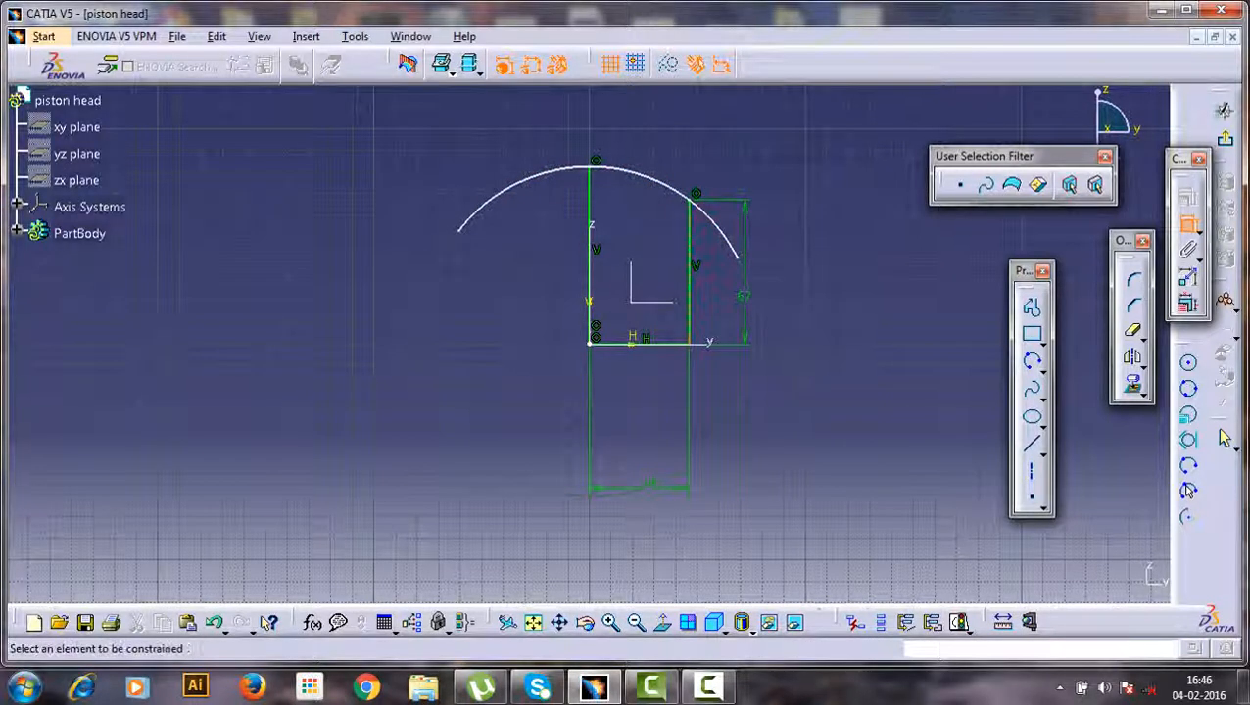
- Add a radius dimension to the top arc and set it to 189 mm
{"action": "left_click", "coordinate": [676, 191]}
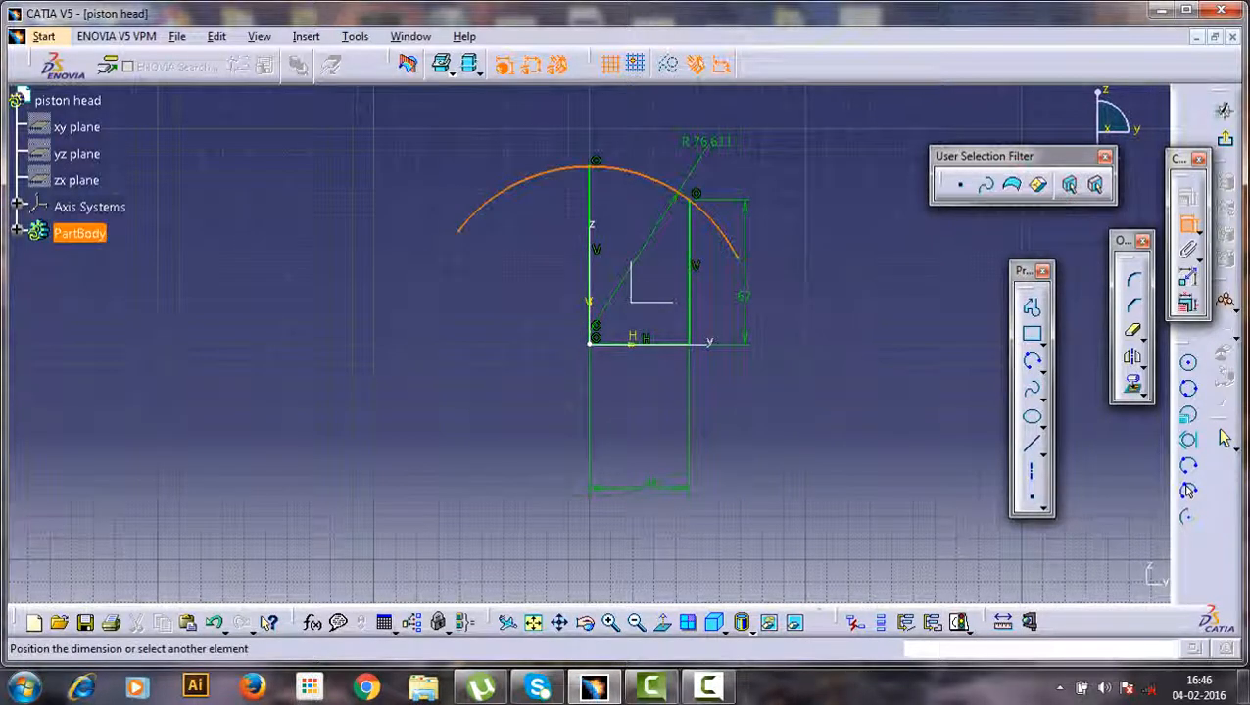
{"action": "left_click", "coordinate": [691, 141]}
{"action": "double_click", "coordinate": [692, 141]}
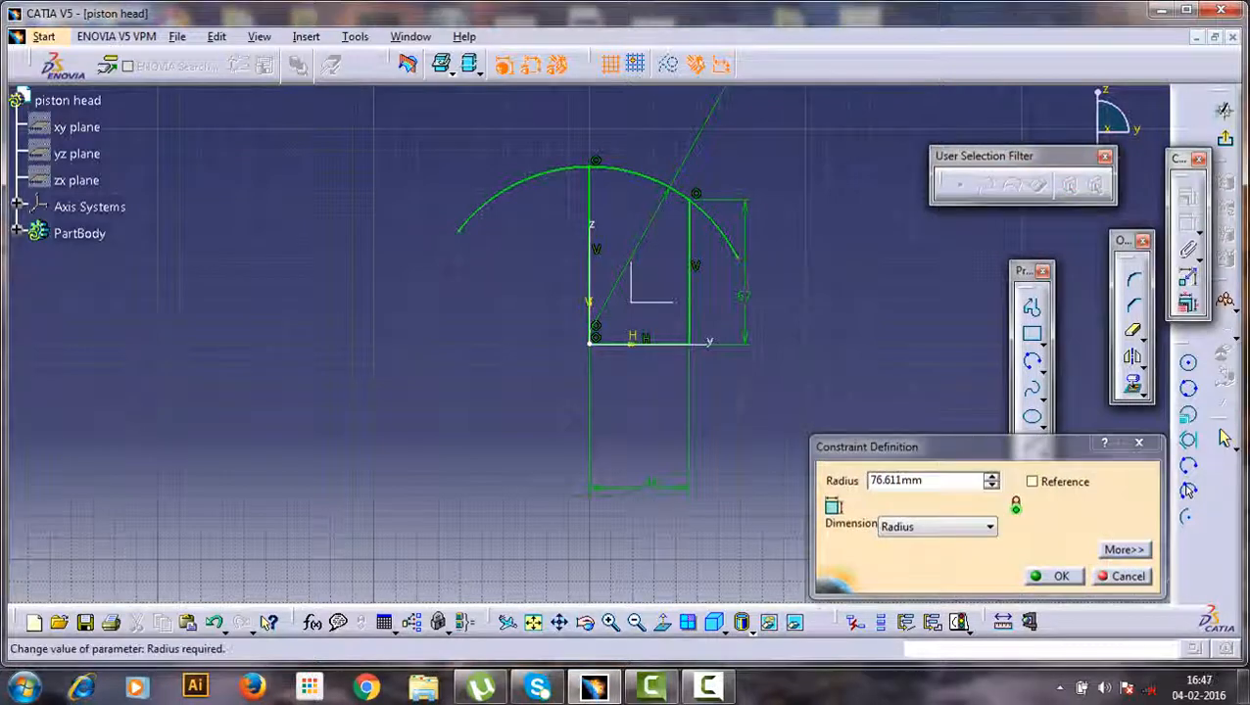
{"action": "left_click_drag", "start_coordinate": [929, 481], "coordinate": [658, 487]}
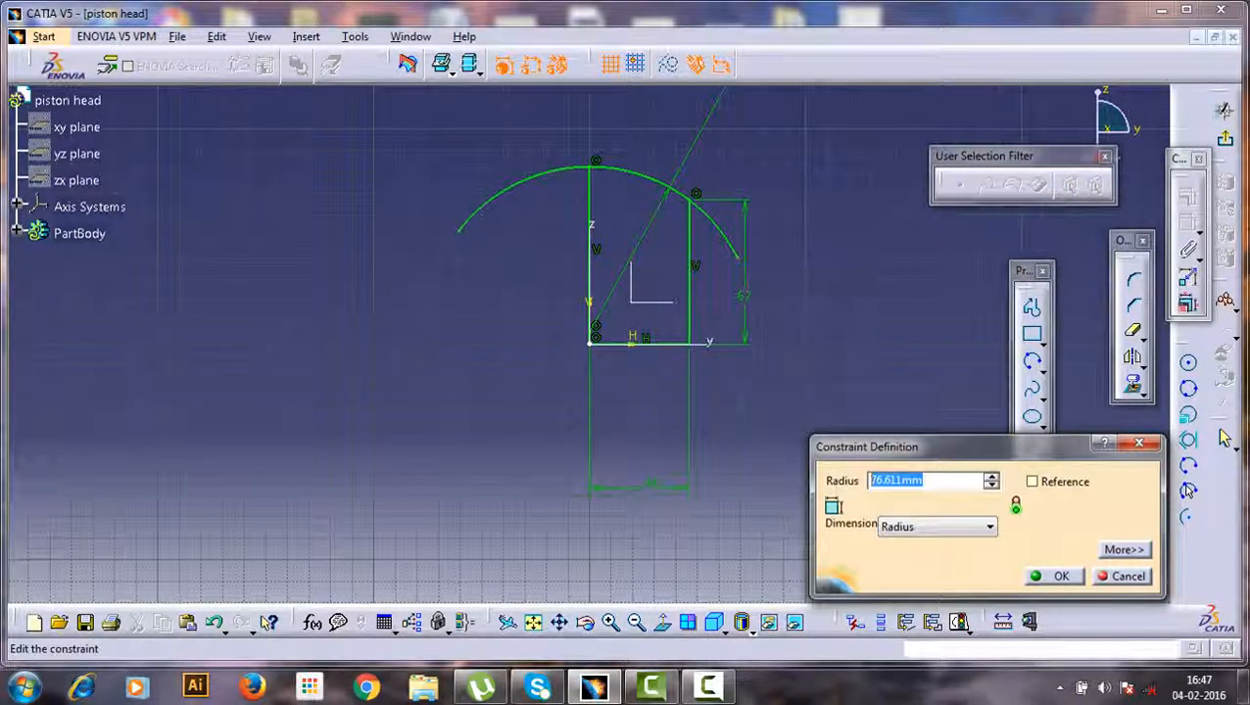
{"action": "type", "text": "18"}
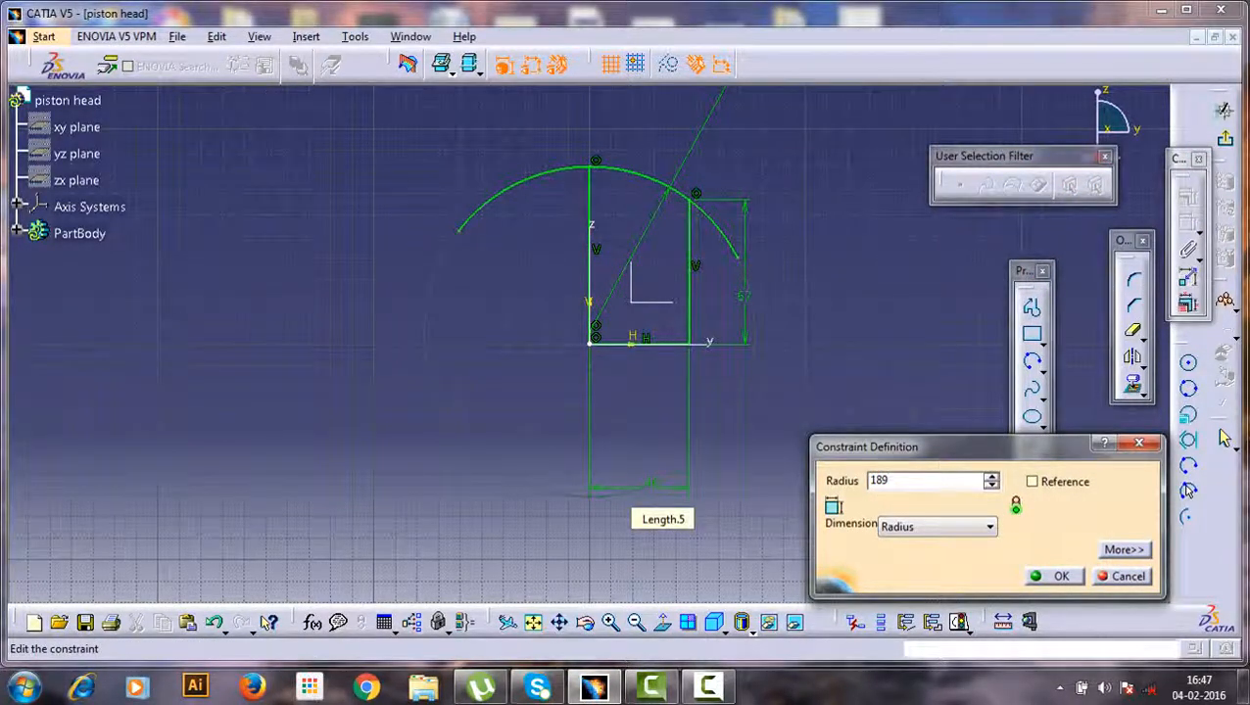
{"action": "type", "text": "9"}
{"action": "key", "text": "Return"}
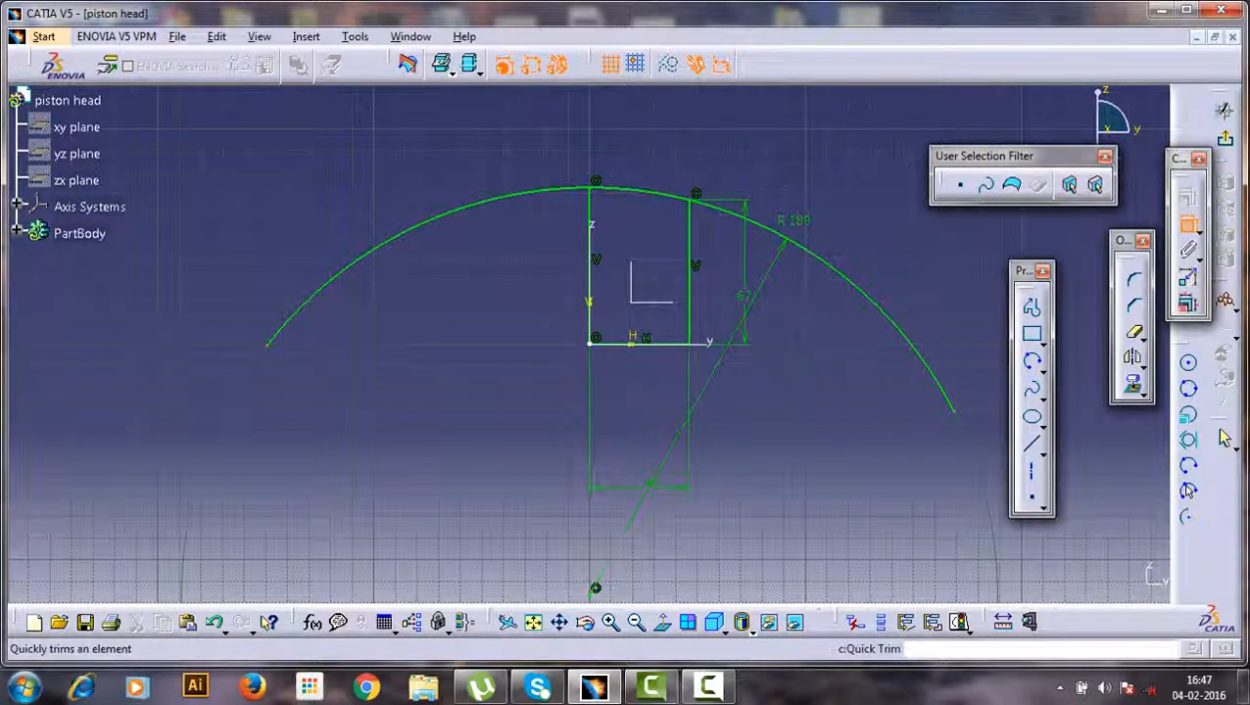
- Trim the arc's overhanging portions beyond both vertical lines to close the profile
{"action": "left_click", "coordinate": [1133, 331]}
{"action": "left_click", "coordinate": [852, 284]}
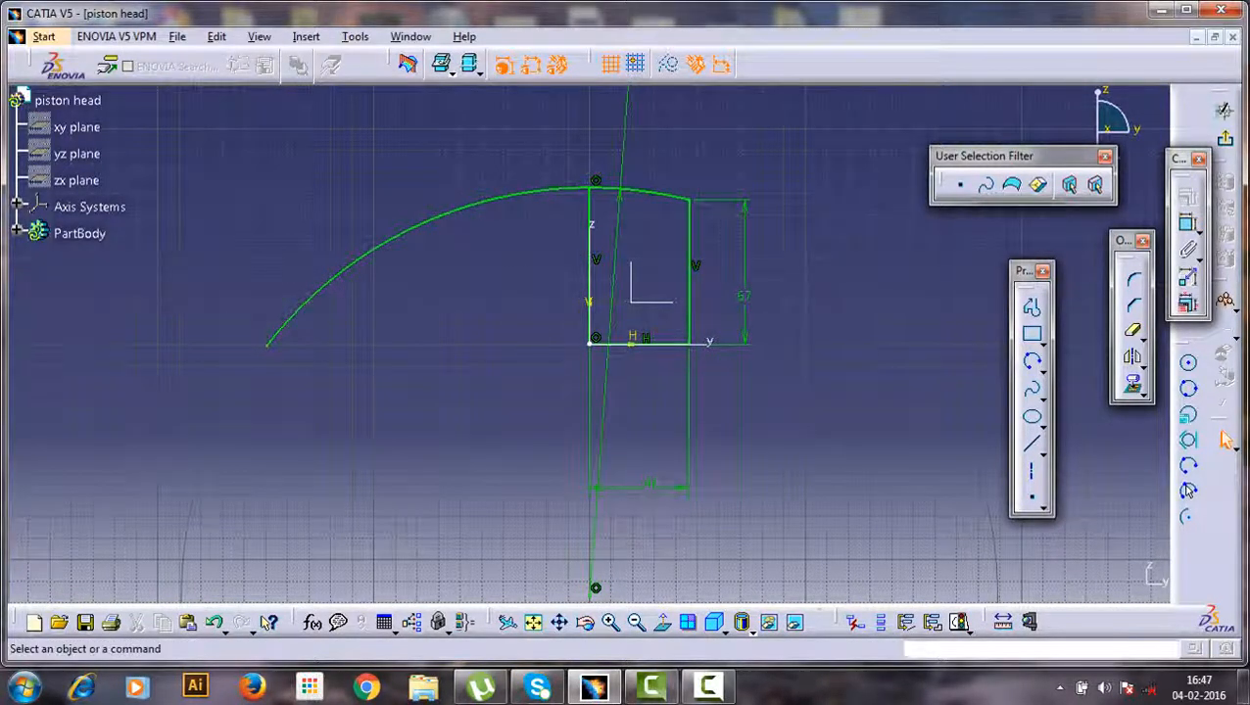
{"action": "left_click", "coordinate": [1133, 331]}
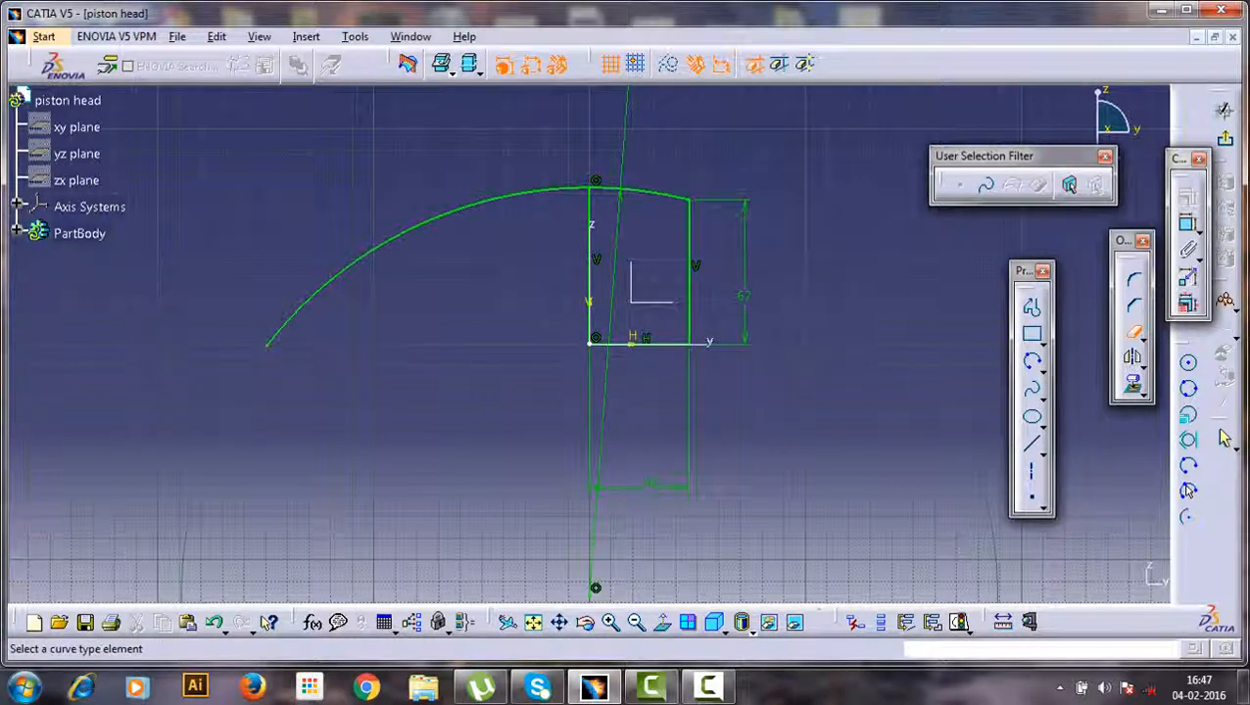
{"action": "left_click", "coordinate": [440, 218]}
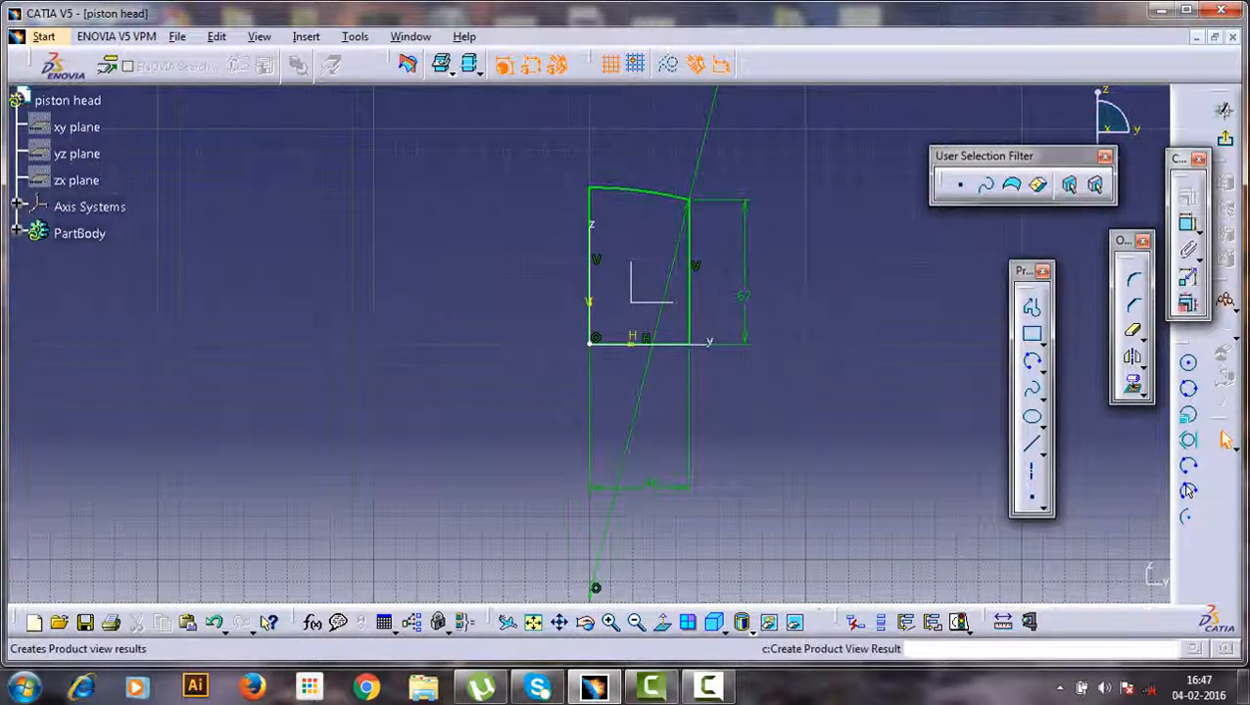
- Exit the sketch and revolve the profile 360 degrees into a Shaft about its vertical edge on the z axis
{"action": "left_click", "coordinate": [1225, 139]}
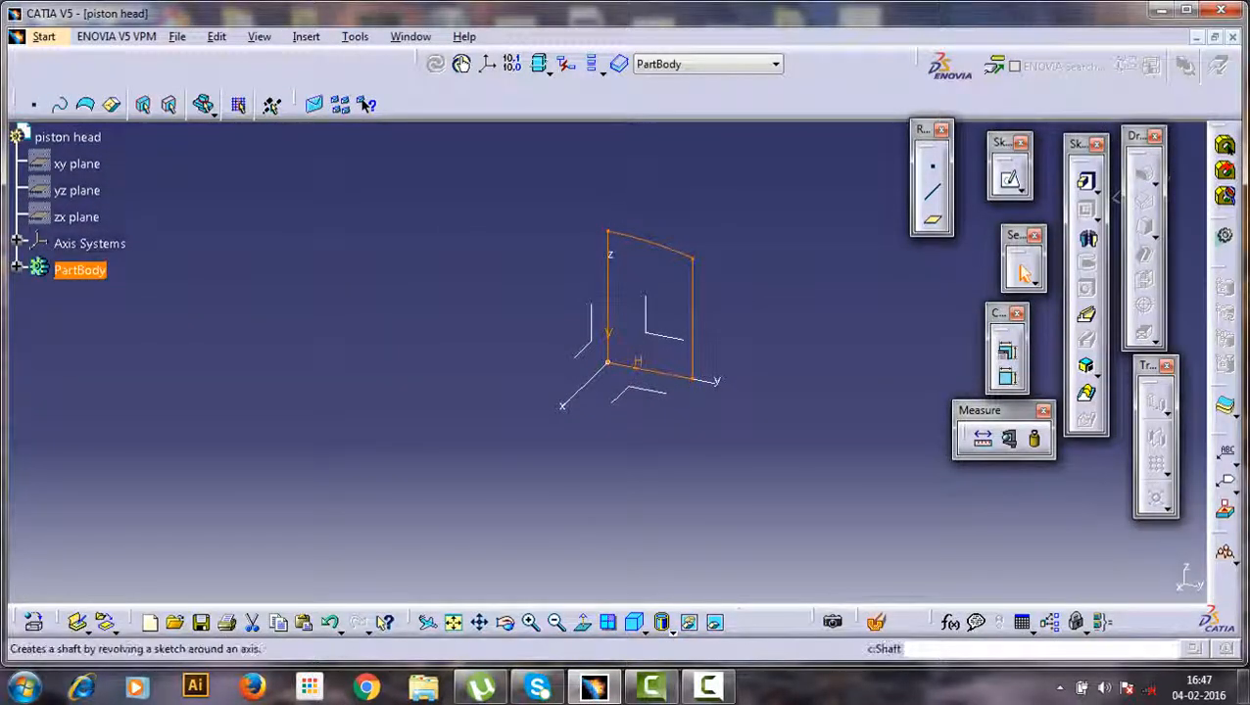
{"action": "left_click", "coordinate": [1085, 238]}
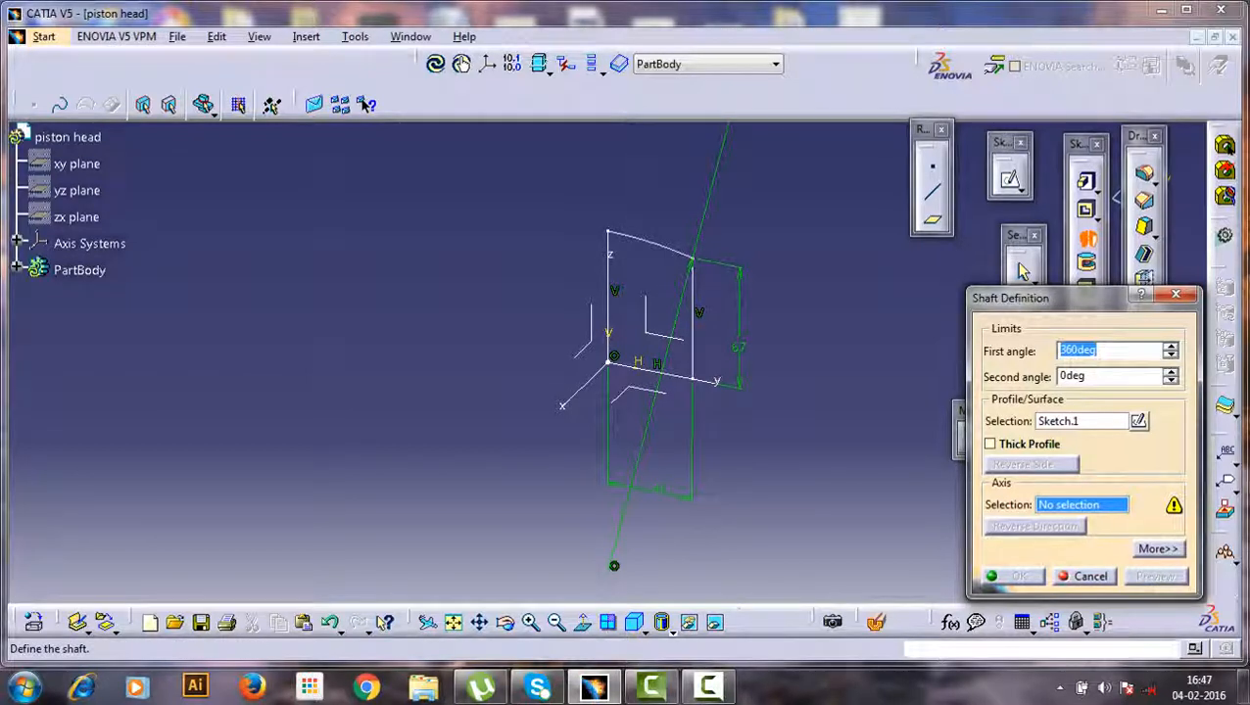
{"action": "left_click", "coordinate": [608, 328]}
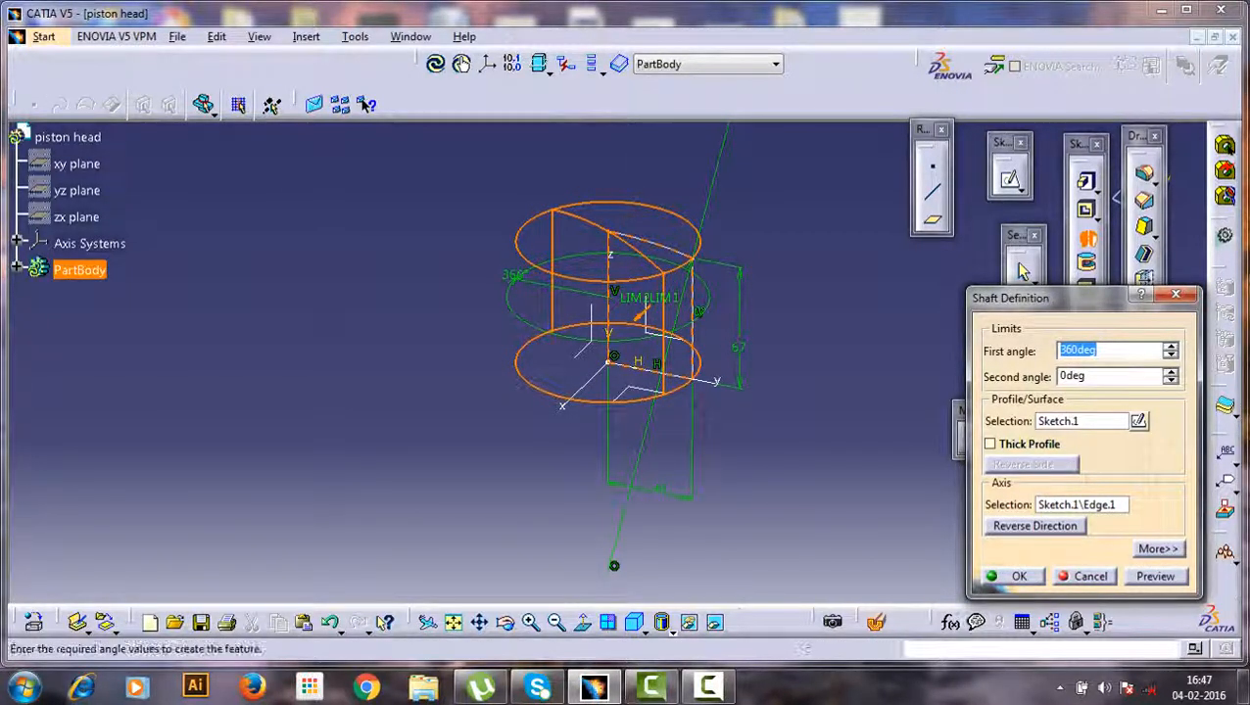
{"action": "left_click", "coordinate": [1019, 576]}
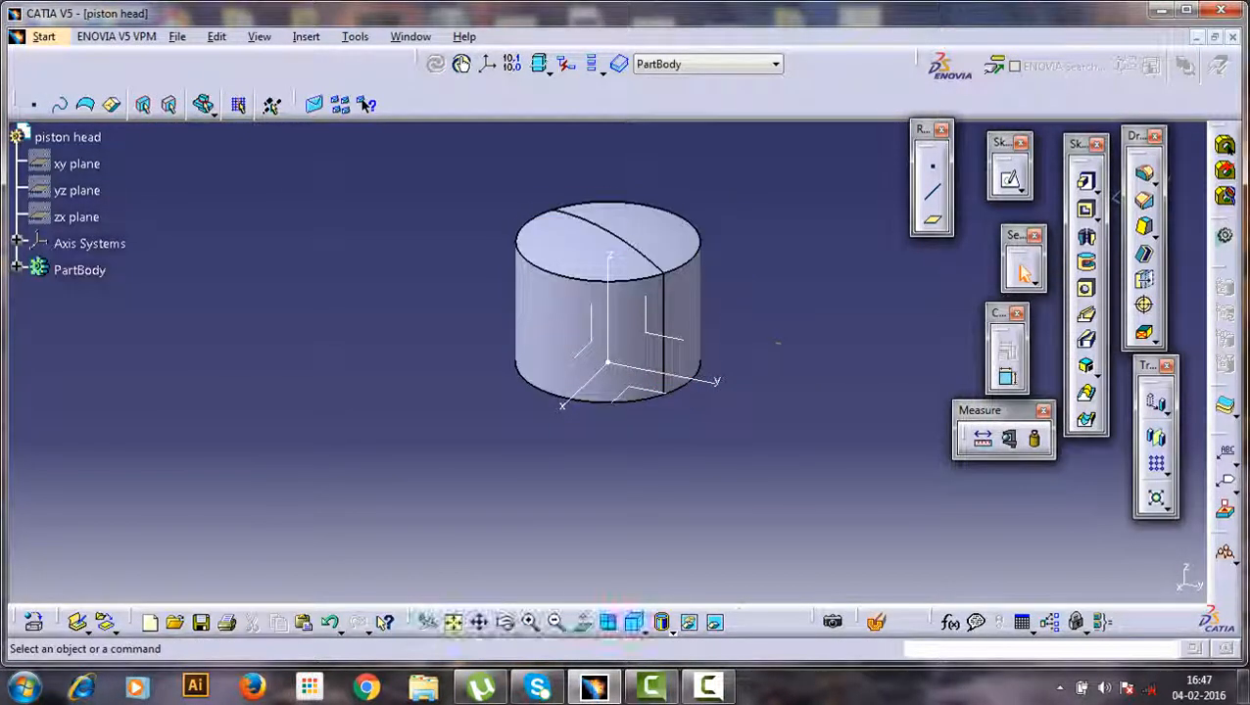
- Start a new sketch on the YZ plane of the absolute axis system
{"action": "scroll", "coordinate": [686, 293], "scroll_direction": "up", "scroll_amount": 1}
{"action": "middle_click_drag", "start_coordinate": [658, 384], "coordinate": [730, 245]}
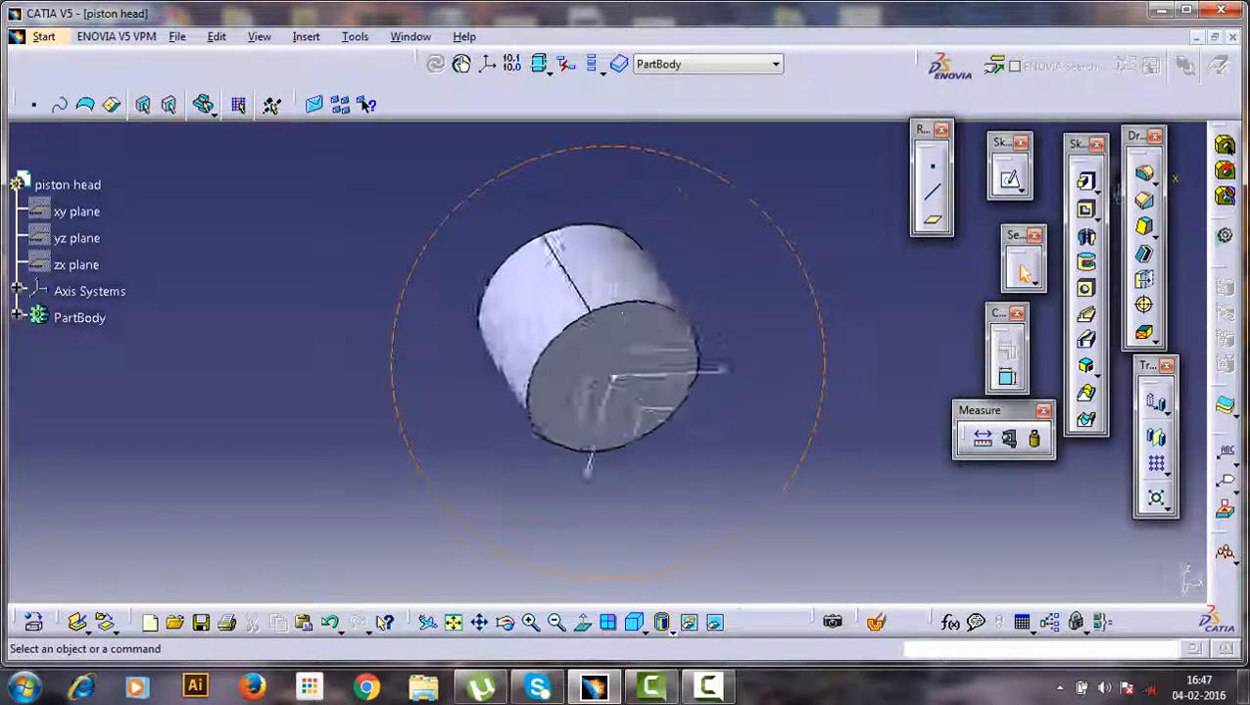
{"action": "middle_click_drag", "start_coordinate": [681, 193], "coordinate": [406, 352]}
{"action": "scroll", "coordinate": [406, 353], "scroll_direction": "up", "scroll_amount": 1}
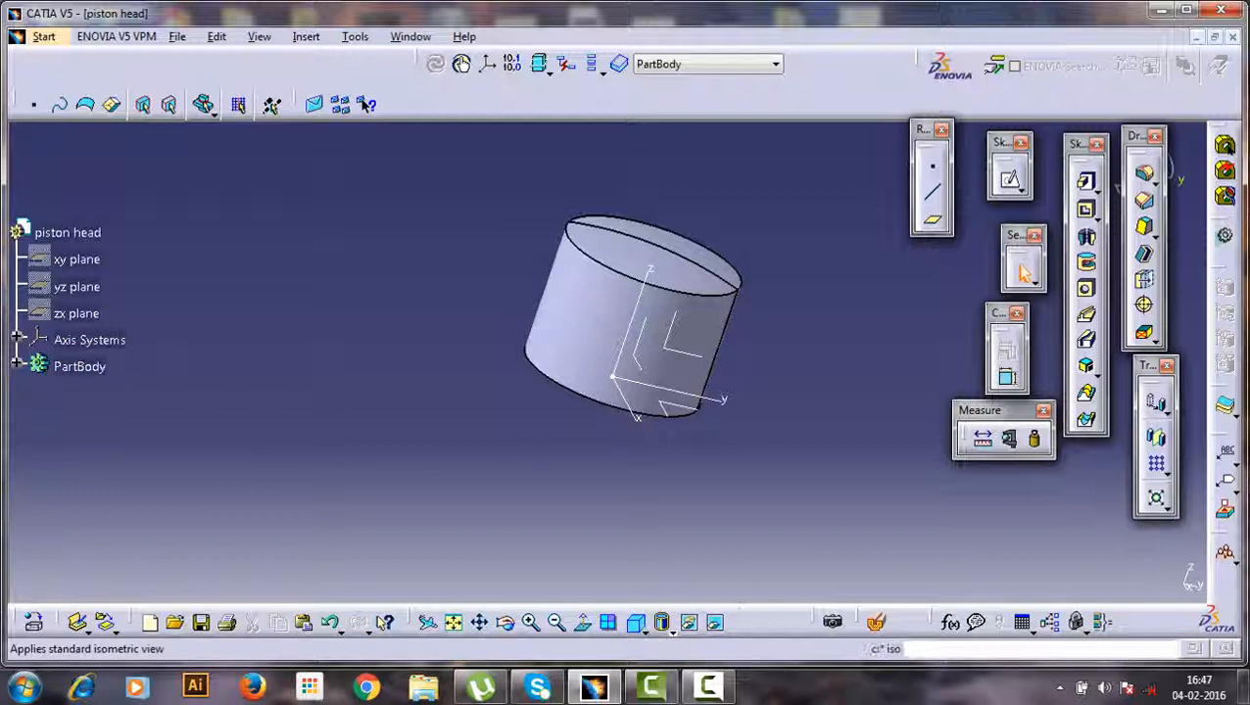
{"action": "left_click", "coordinate": [635, 621]}
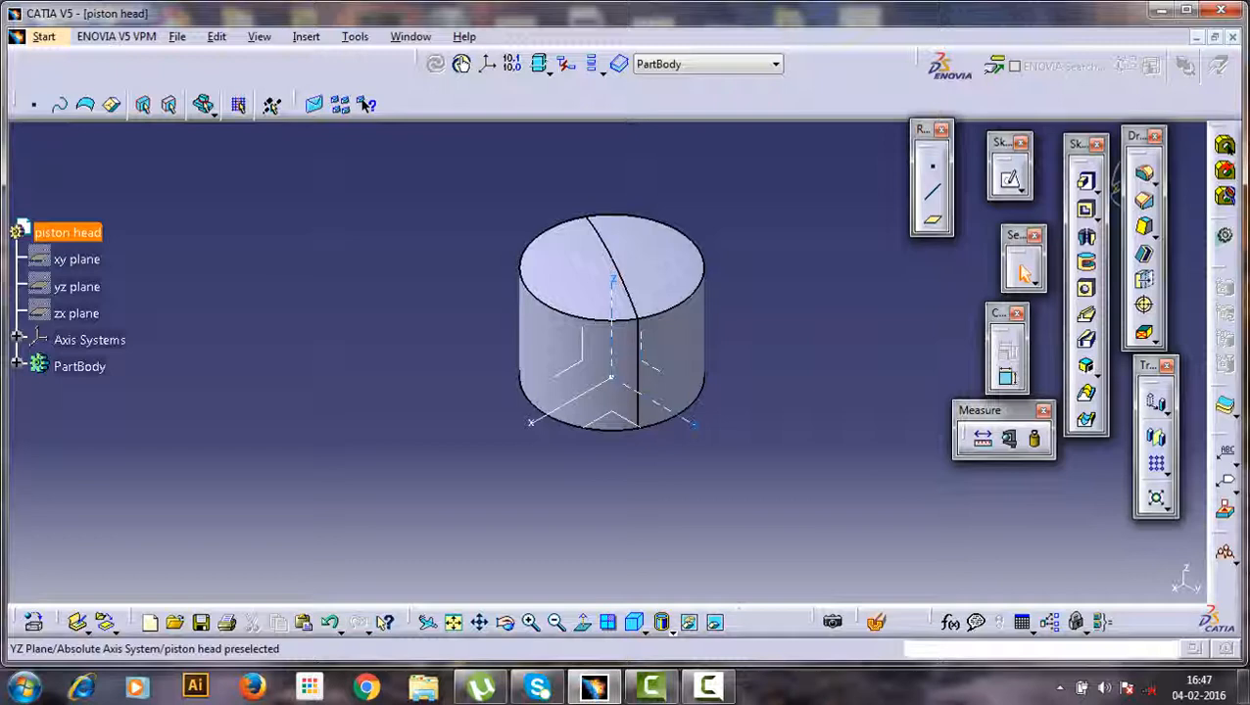
{"action": "left_click", "coordinate": [648, 363]}
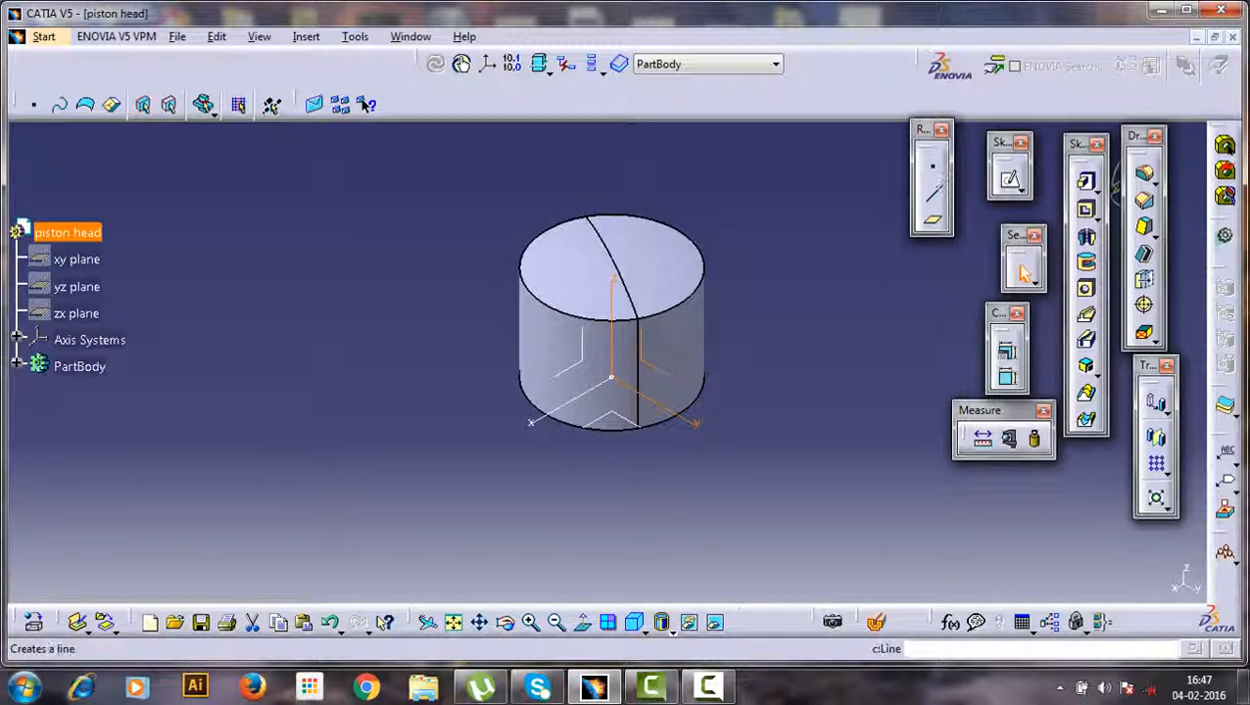
{"action": "left_click", "coordinate": [1021, 274]}
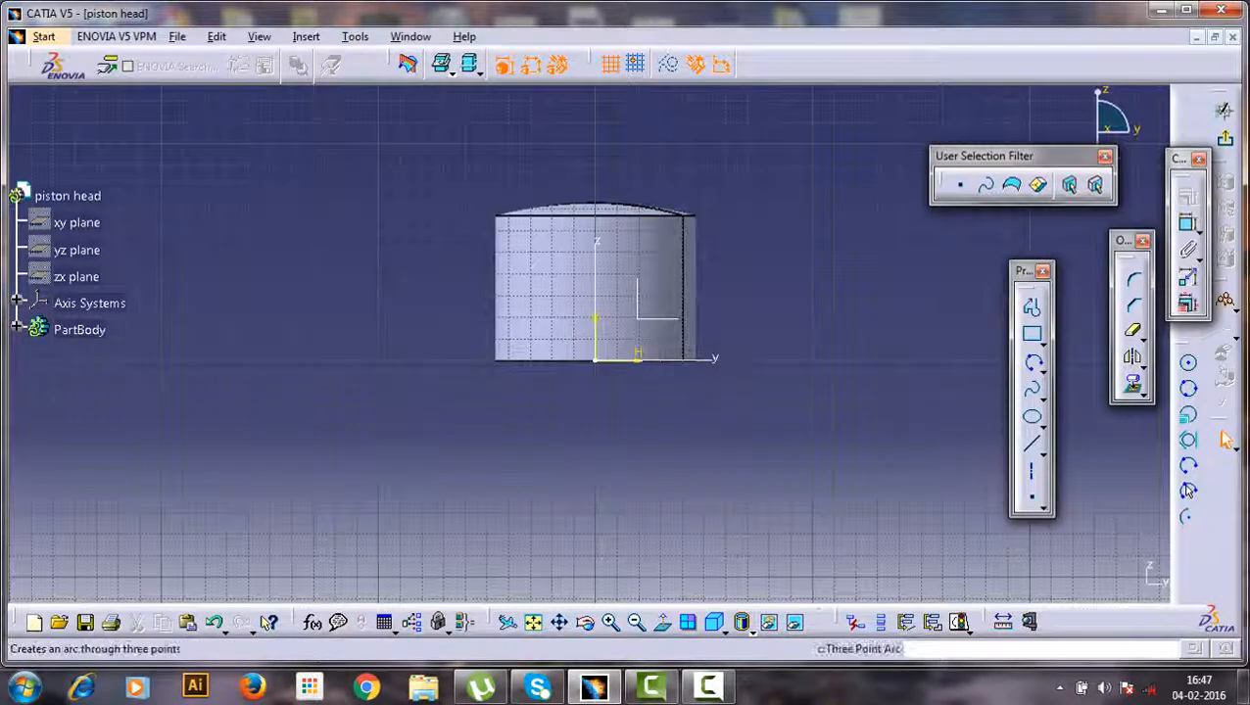
- Project the 3D silhouette edges of the shaft's cylindrical face onto the sketch plane
{"action": "left_click", "coordinate": [1033, 335]}
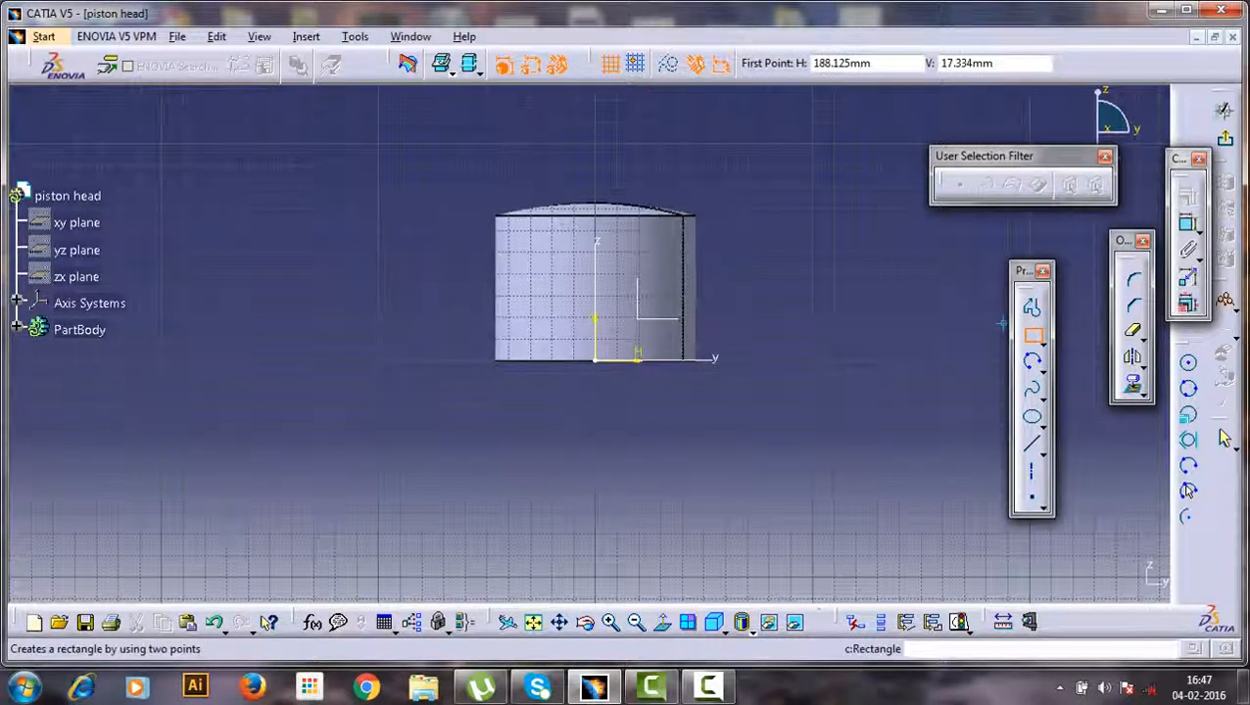
{"action": "left_click", "coordinate": [1032, 335]}
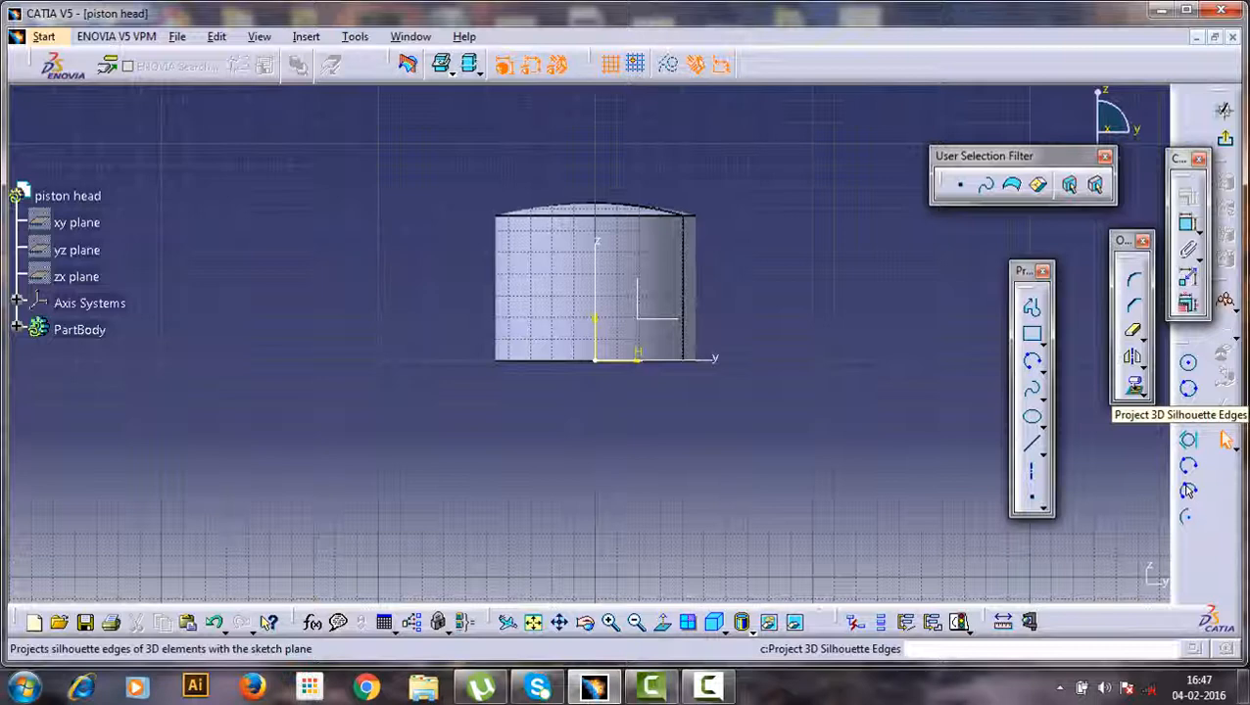
{"action": "left_click", "coordinate": [1224, 441]}
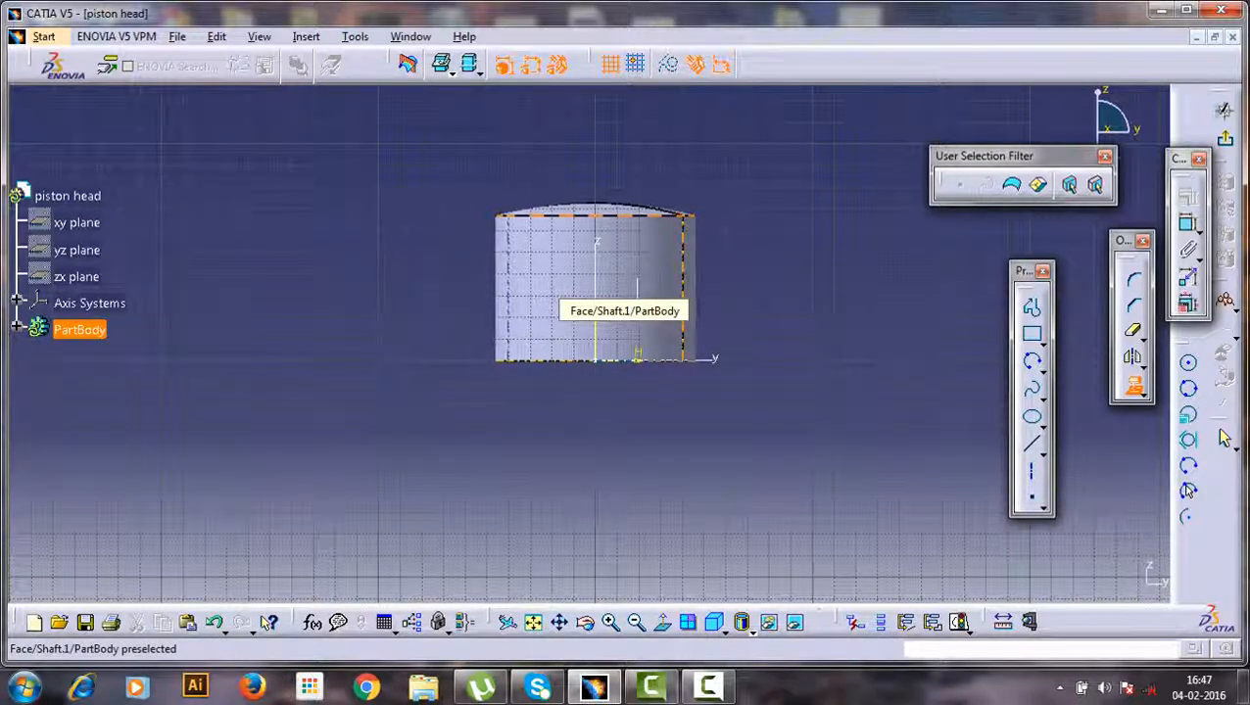
{"action": "left_click", "coordinate": [563, 281]}
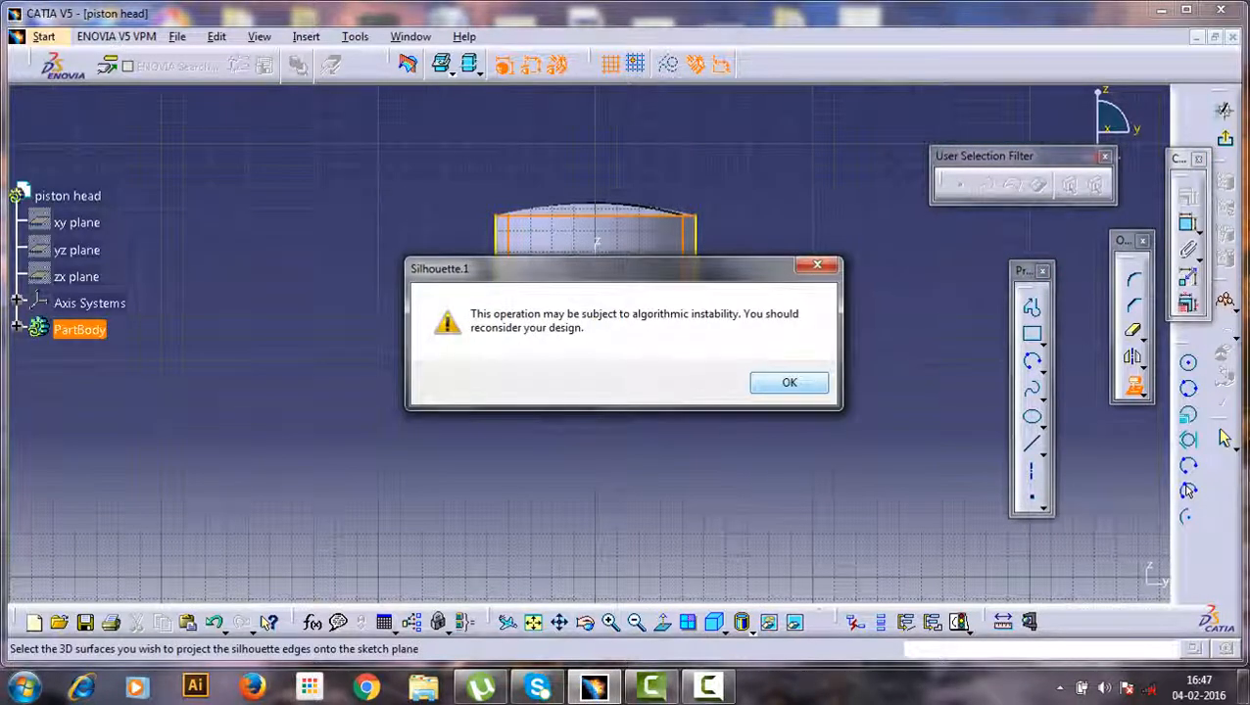
{"action": "key", "text": "Return"}
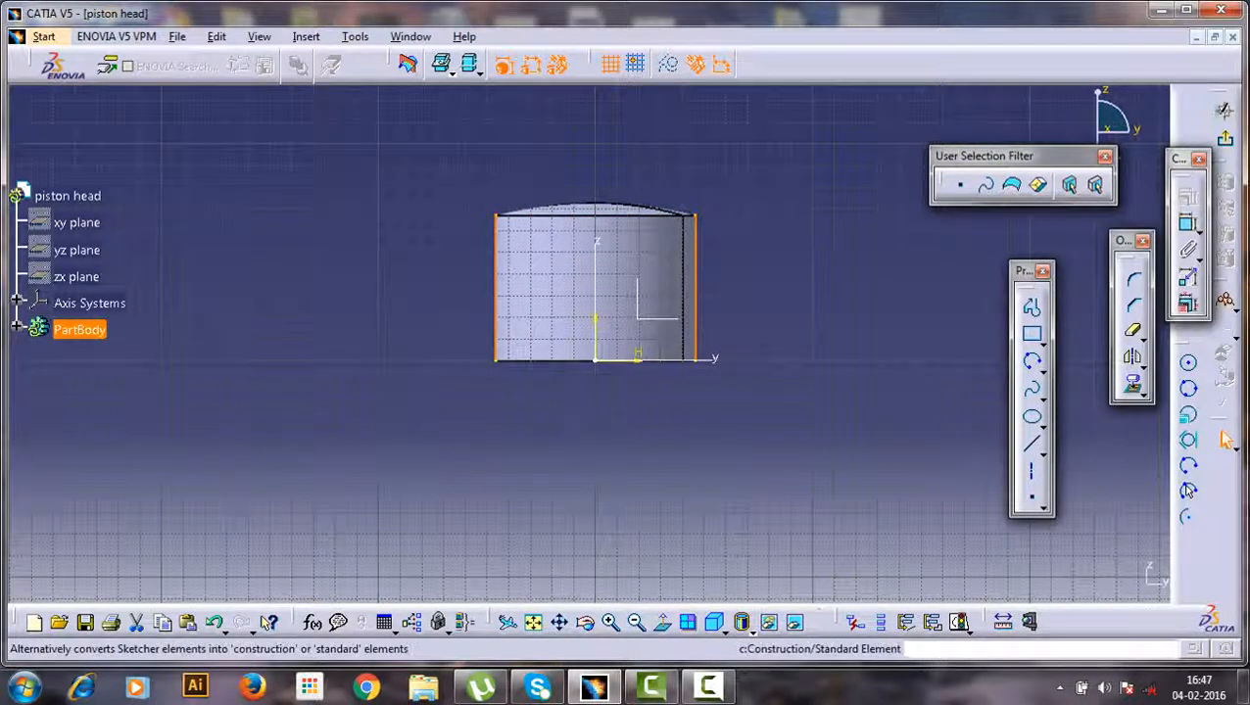
- Convert the two projected vertical silhouette lines into construction elements
{"action": "left_click", "coordinate": [764, 235]}
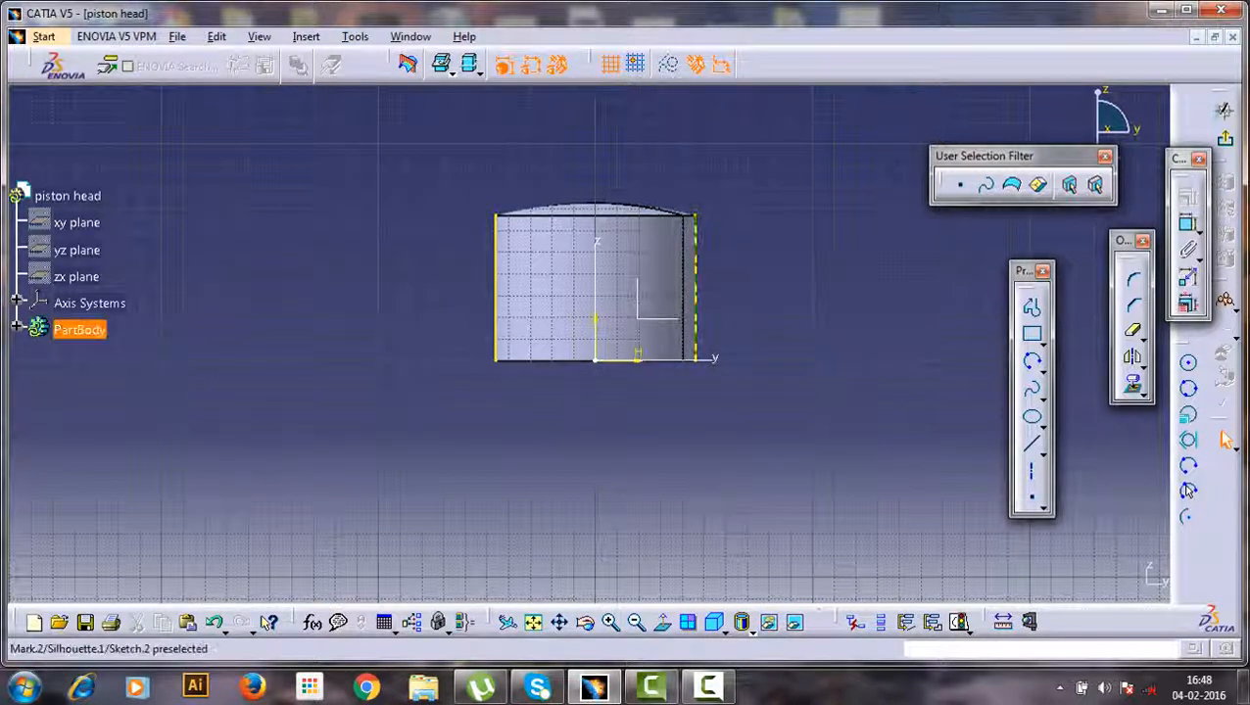
{"action": "left_click", "coordinate": [696, 285]}
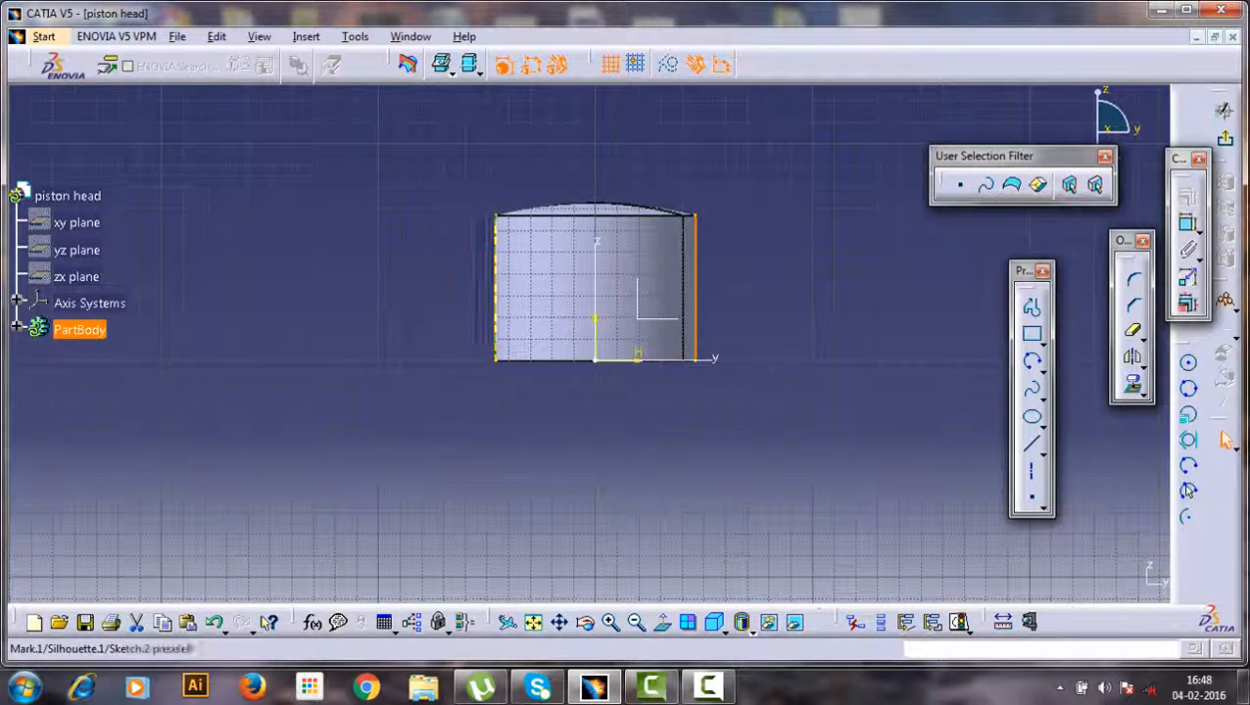
{"action": "left_click", "coordinate": [495, 288], "text": "ctrl"}
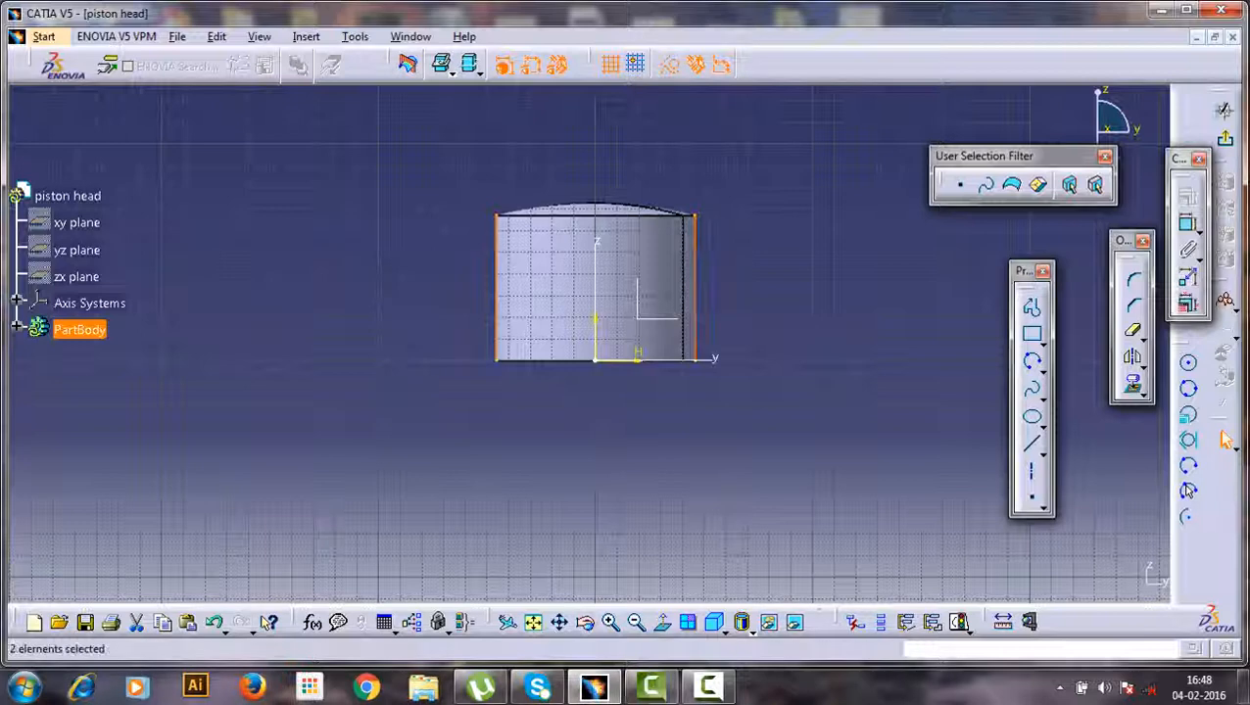
{"action": "left_click", "coordinate": [1224, 439]}
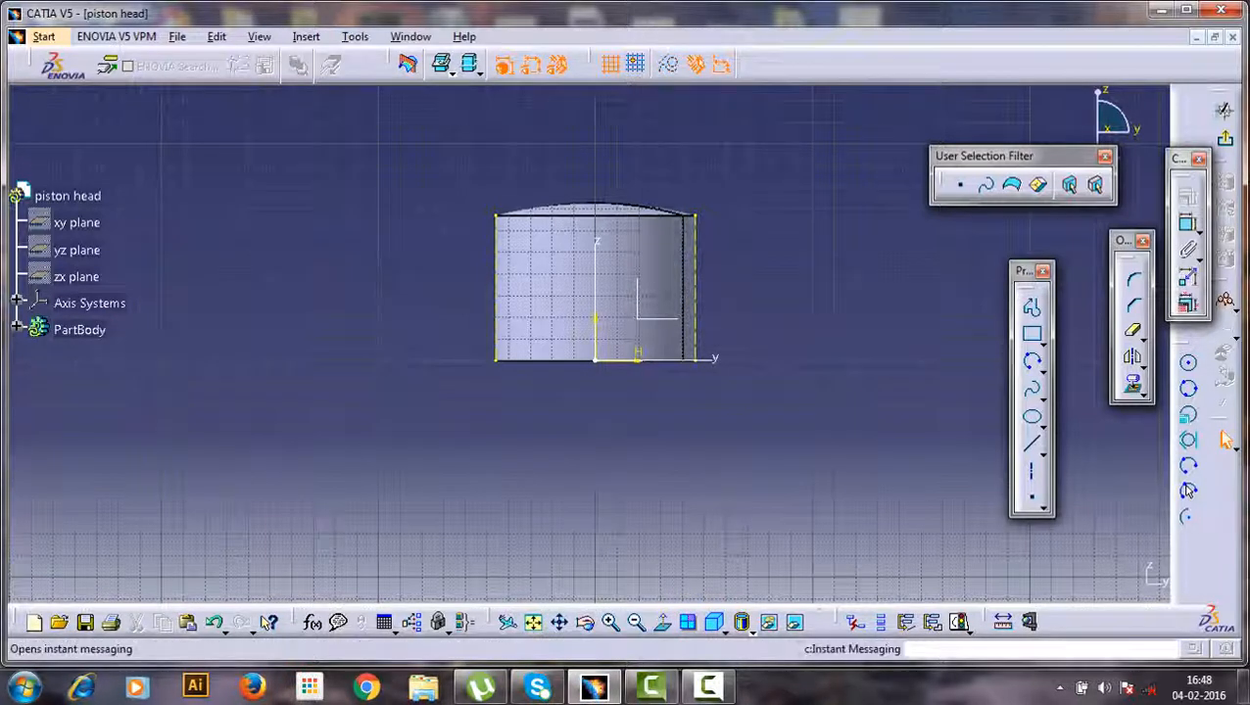
- Sketch a rectangle about 37 mm wide and 18 mm high beside the piston body, on its positive y side
{"action": "left_click", "coordinate": [1031, 334]}
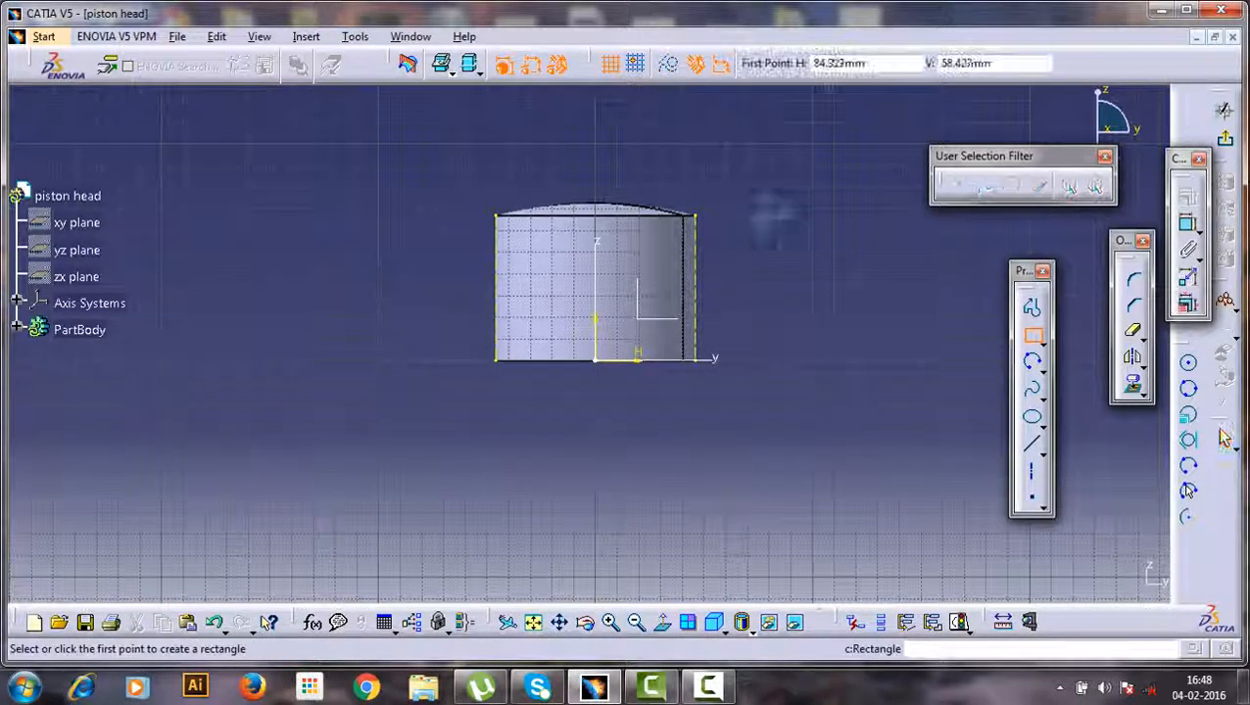
{"action": "left_click", "coordinate": [779, 239]}
{"action": "left_click", "coordinate": [859, 275]}
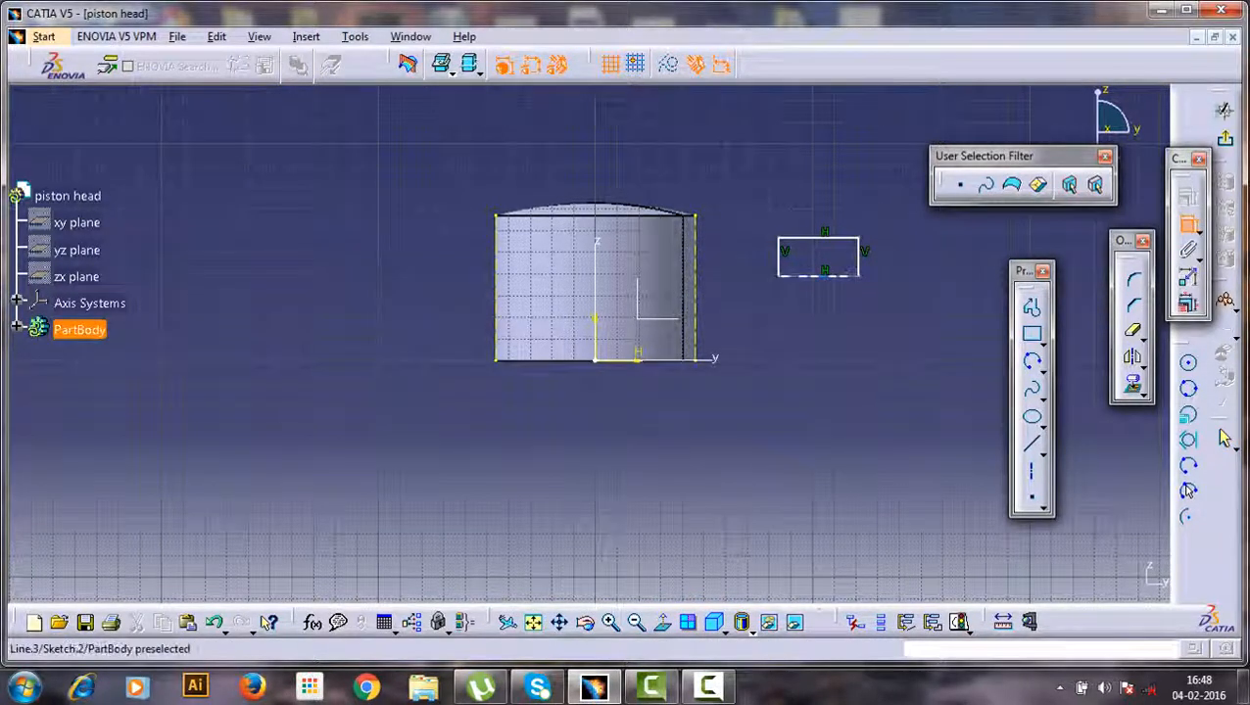
- Dimension the rectangle's bottom edge and set its width to 8 mm
{"action": "left_click", "coordinate": [788, 276]}
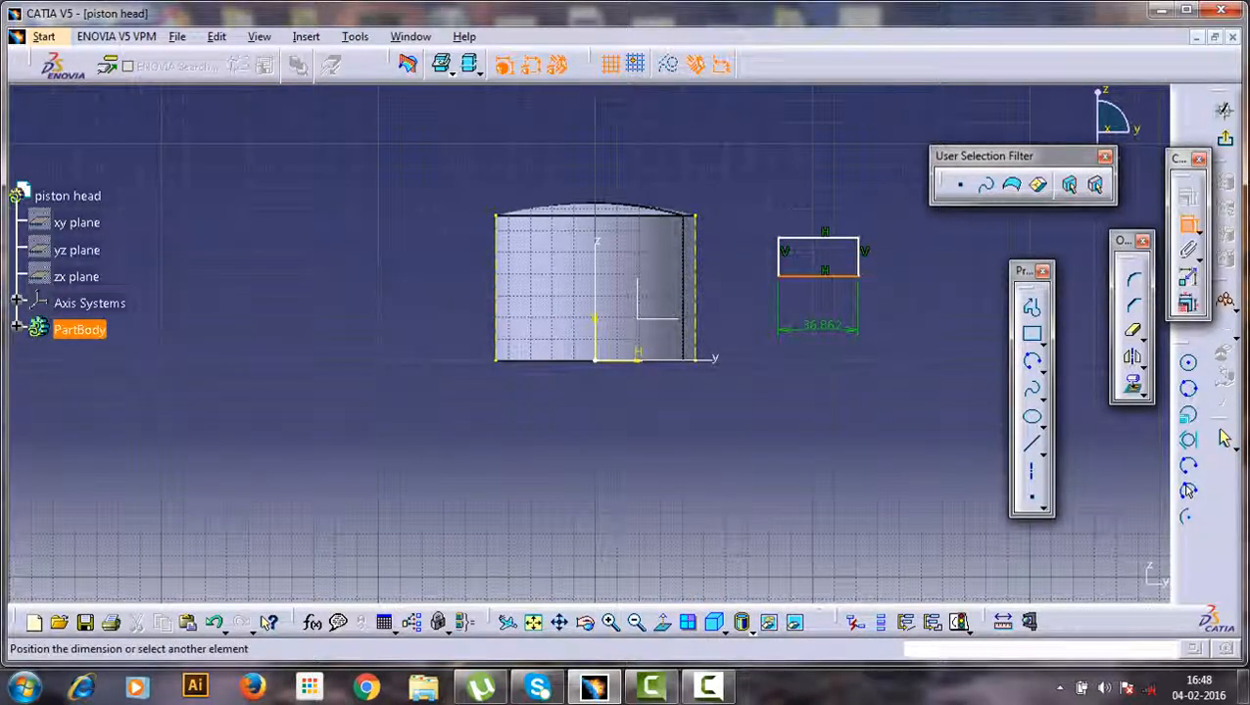
{"action": "left_click", "coordinate": [818, 327]}
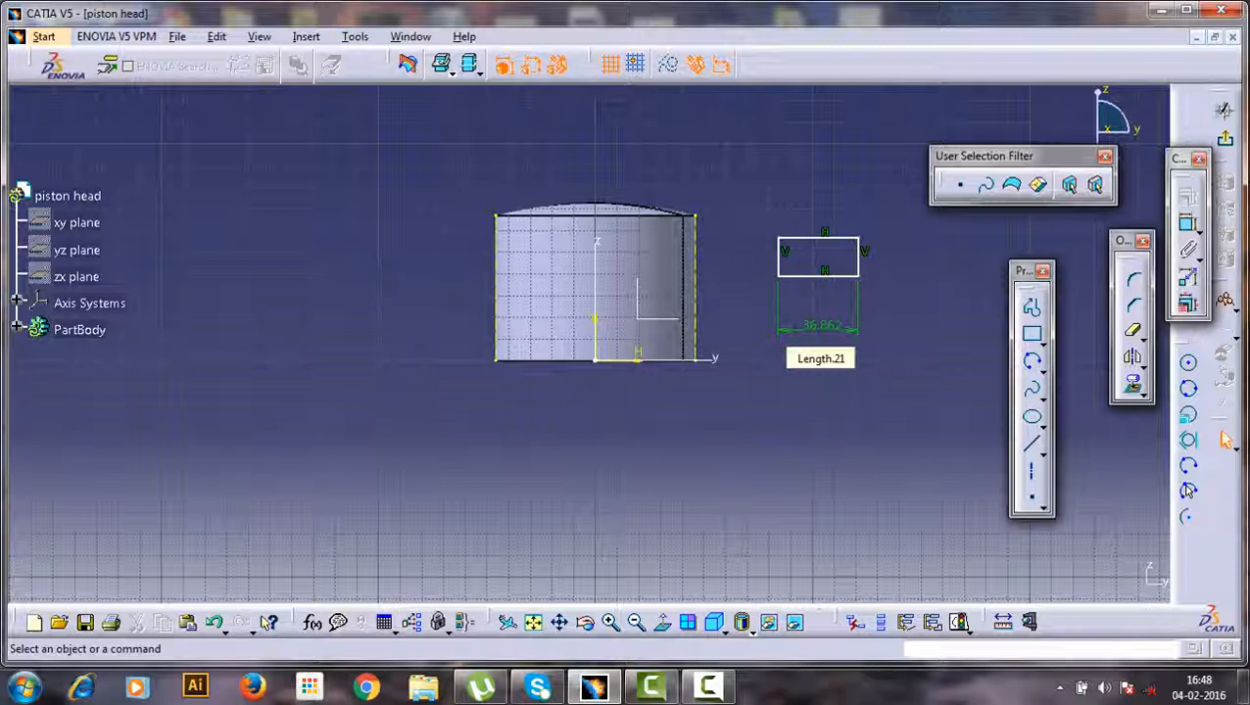
{"action": "double_click", "coordinate": [820, 326]}
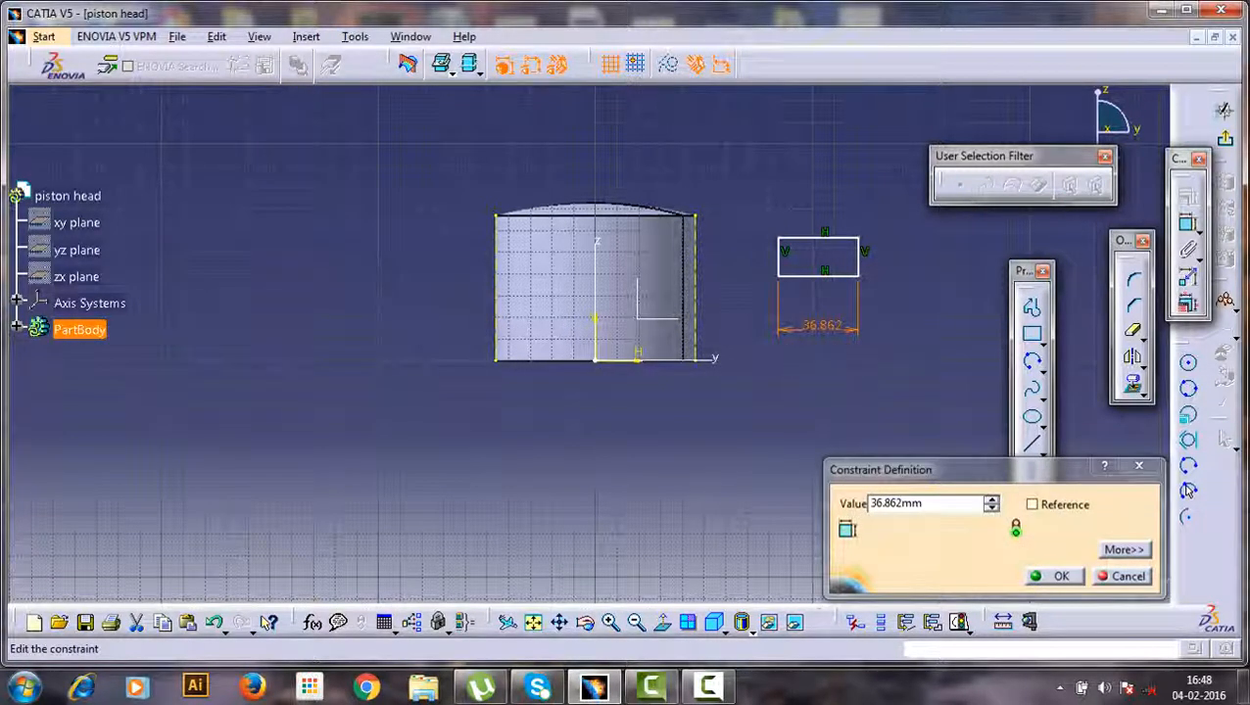
{"action": "double_click", "coordinate": [897, 503]}
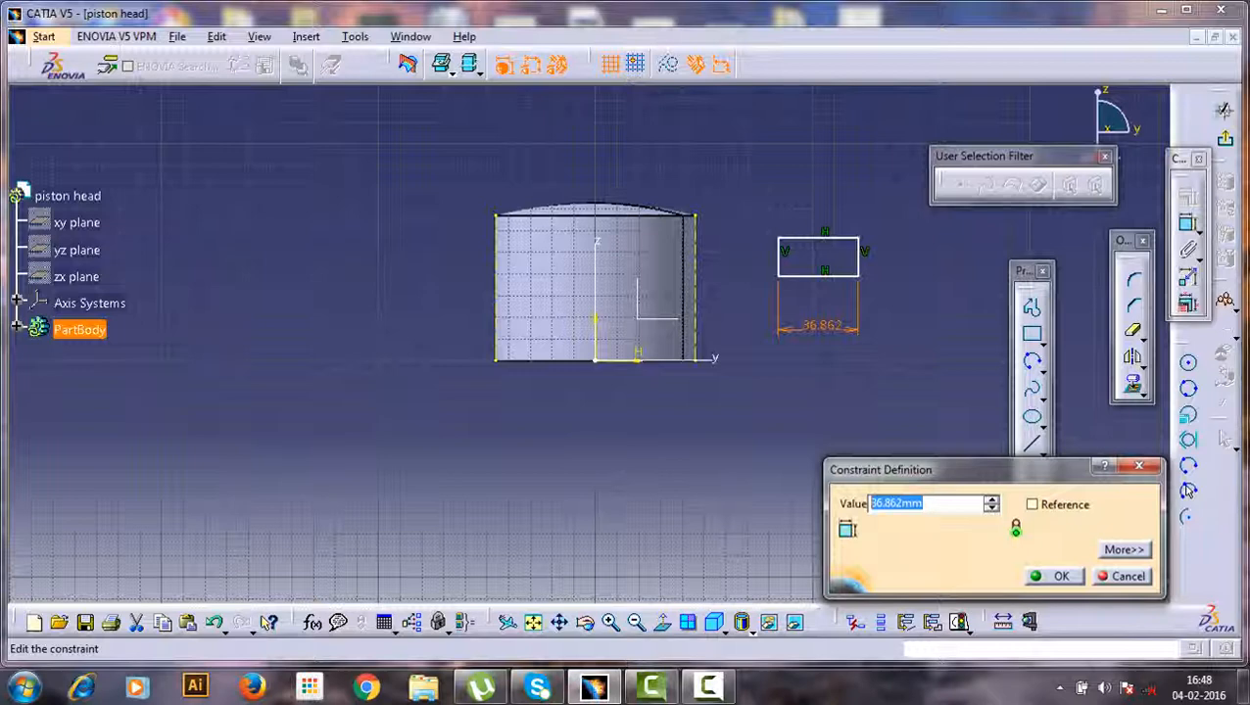
{"action": "type", "text": "8"}
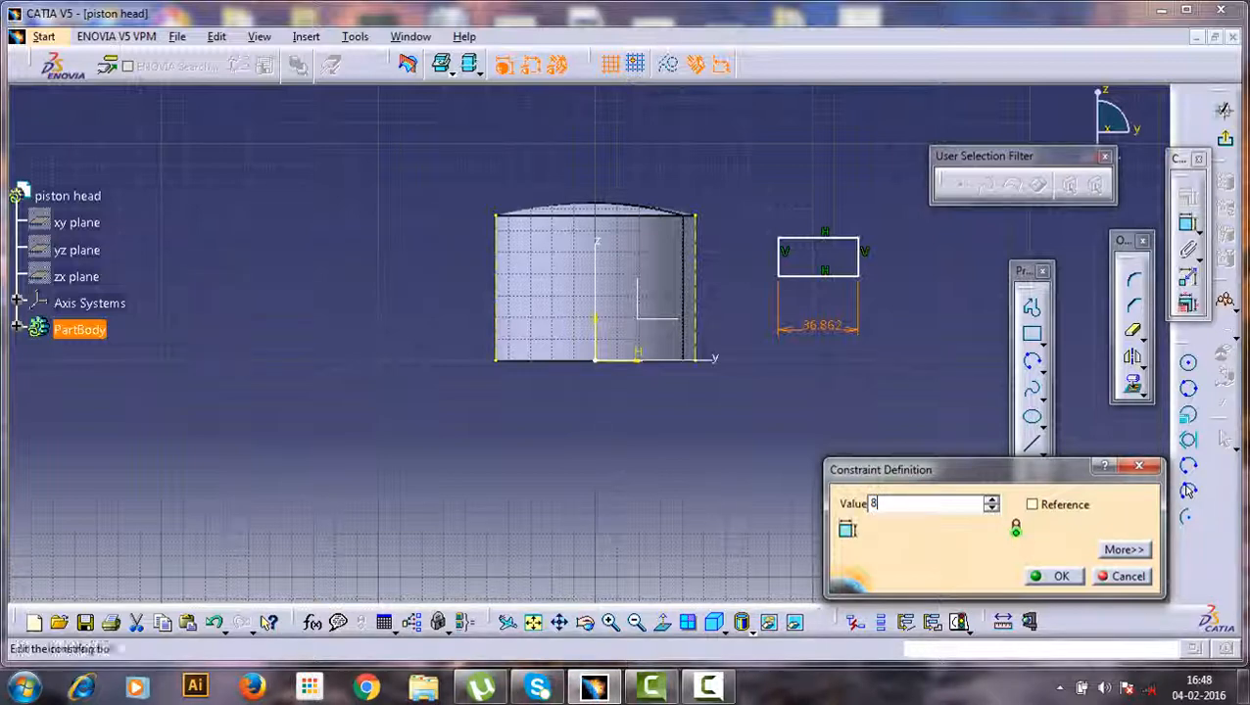
{"action": "key", "text": "Return"}
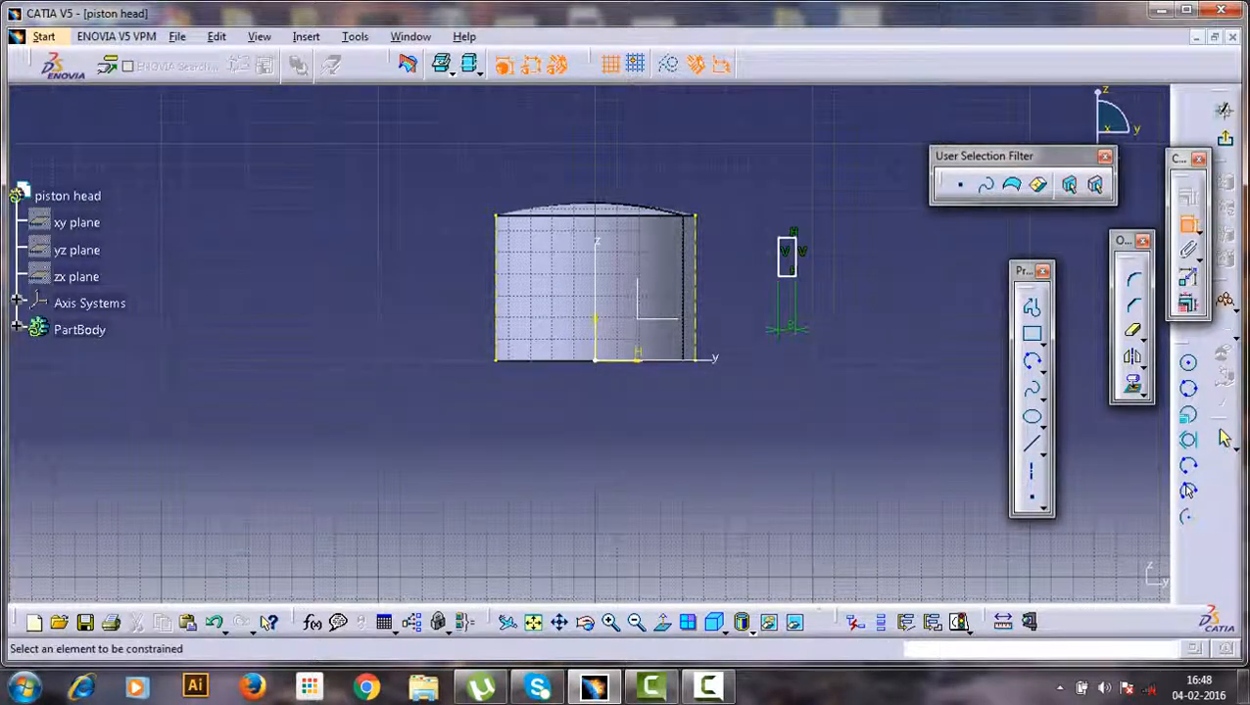
- Dimension the small rectangle's vertical side and set its height to 3 mm
{"action": "left_click", "coordinate": [859, 252]}
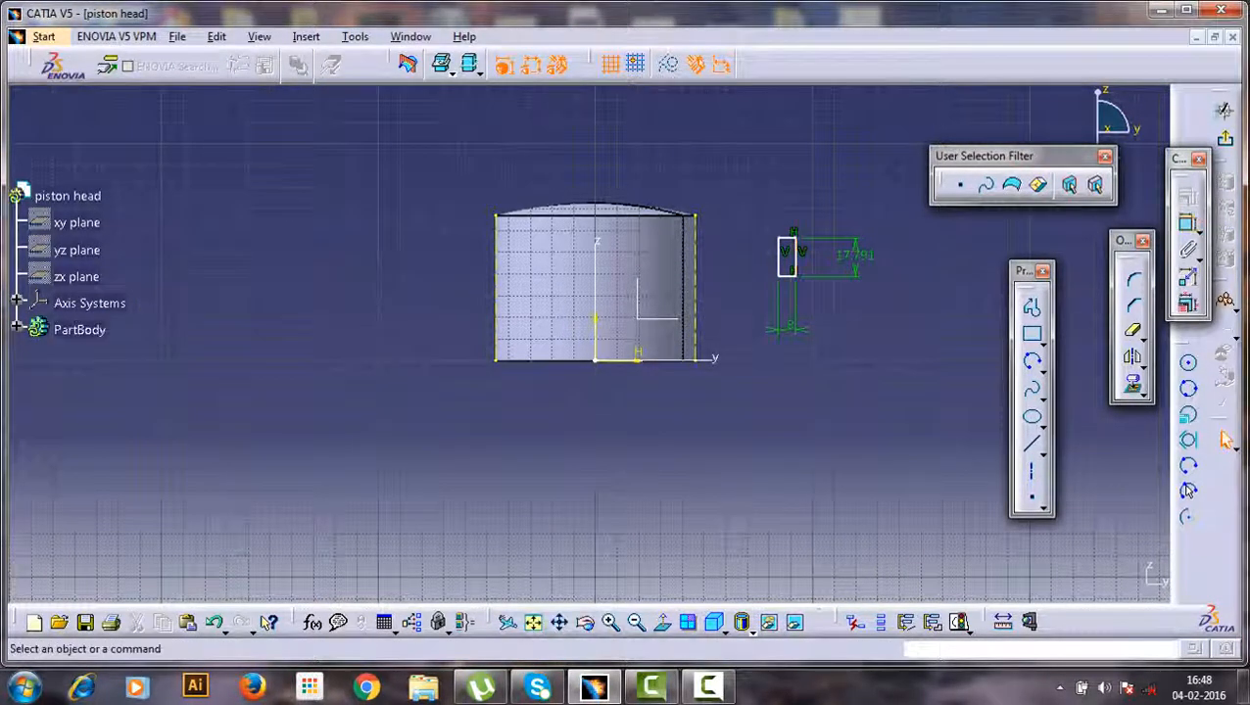
{"action": "double_click", "coordinate": [860, 251]}
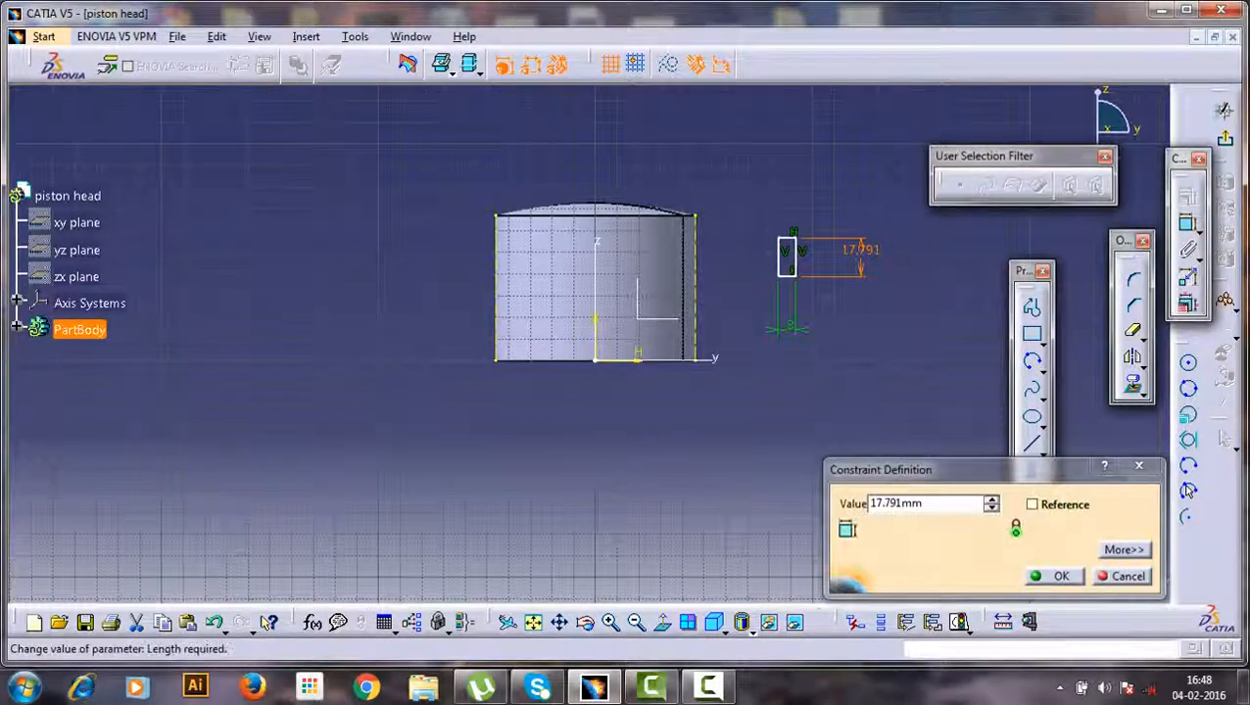
{"action": "type", "text": "3"}
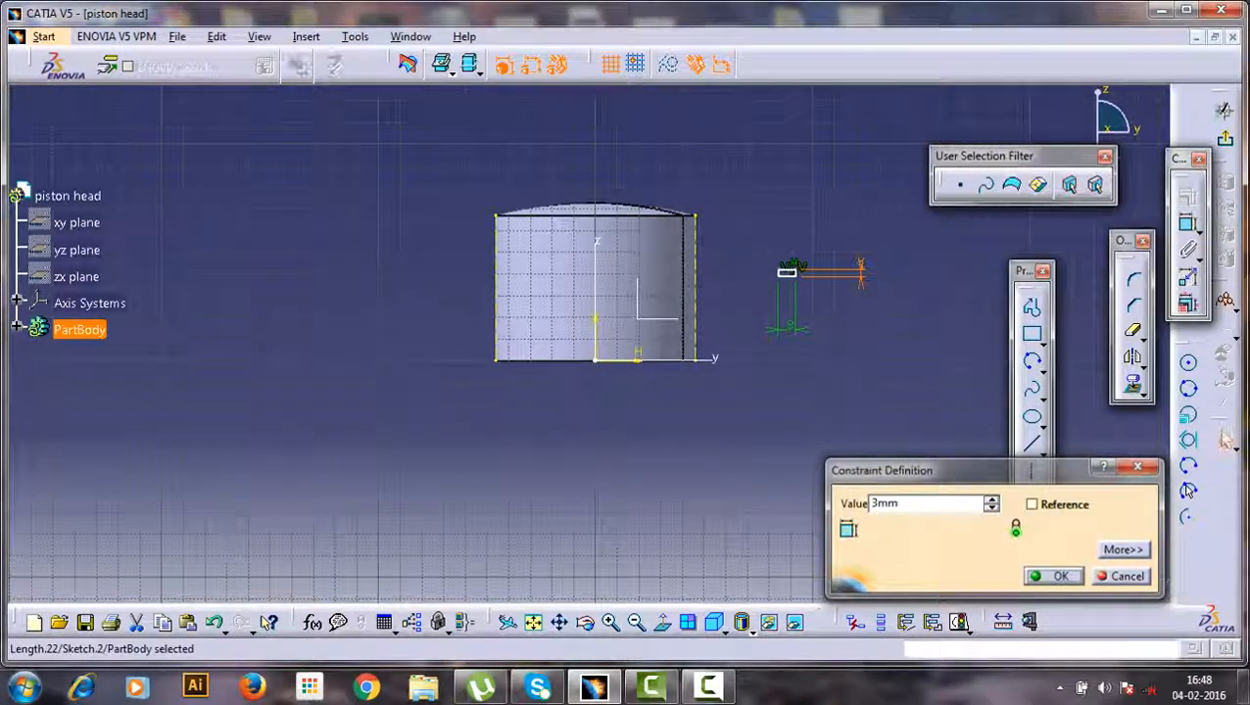
{"action": "key", "text": "Return"}
- Constrain the rectangle's two vertical sides to be symmetric about the projected silhouette line on the positive y side
{"action": "mouse_move", "coordinate": [783, 324]}
{"action": "middle_mouse_down"}
{"action": "mouse_move", "coordinate": [784, 216]}
{"action": "mouse_move", "coordinate": [465, 471]}
{"action": "mouse_move", "coordinate": [528, 389]}
{"action": "middle_mouse_up"}
{"action": "left_click", "coordinate": [1188, 223]}
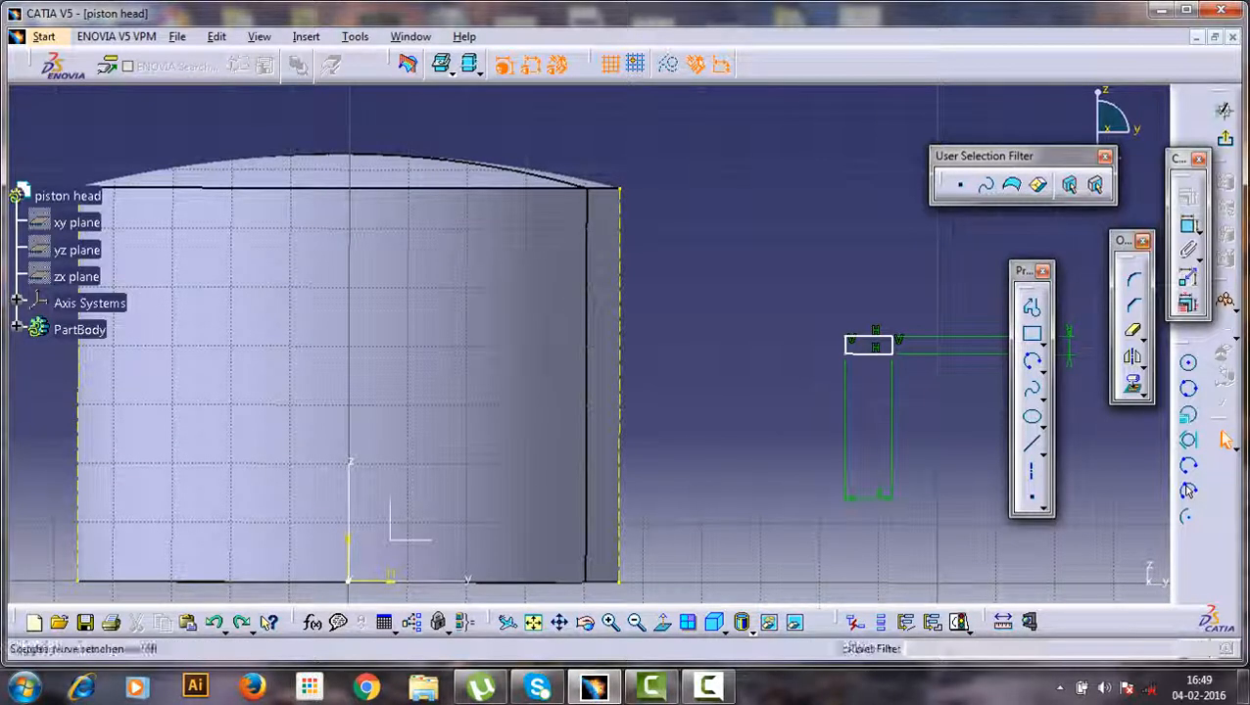
{"action": "left_click", "coordinate": [1188, 225]}
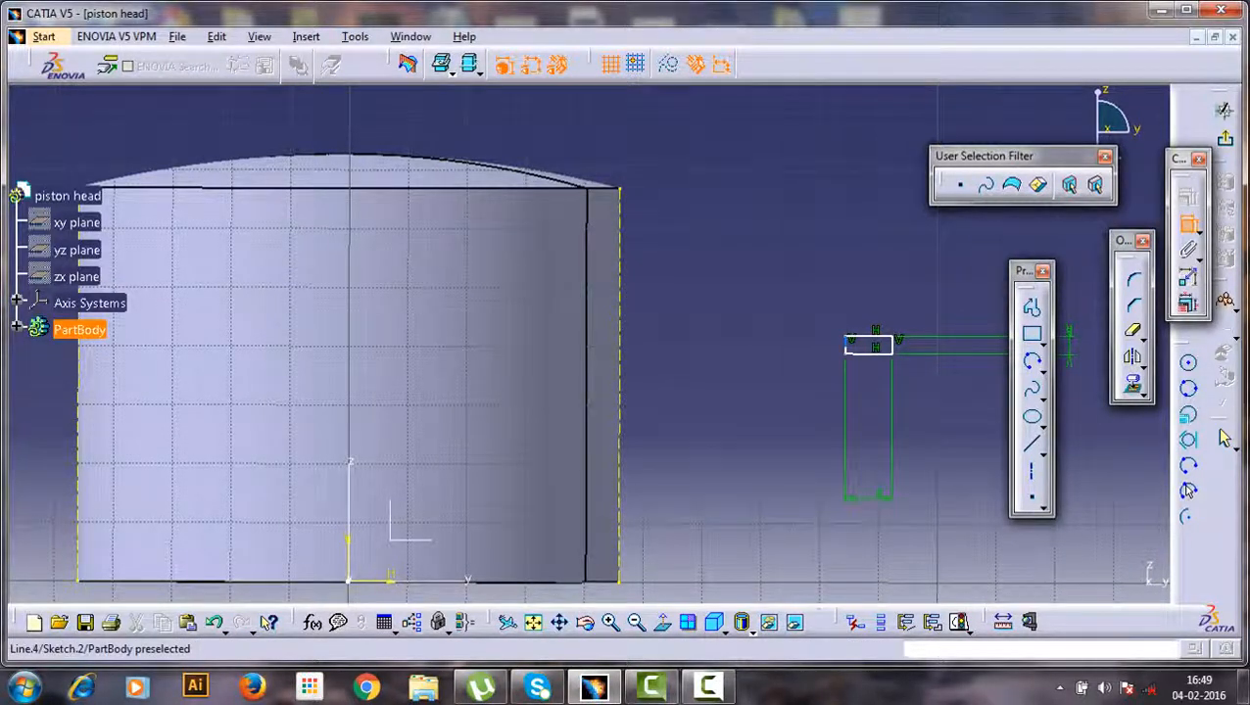
{"action": "left_click", "coordinate": [845, 346]}
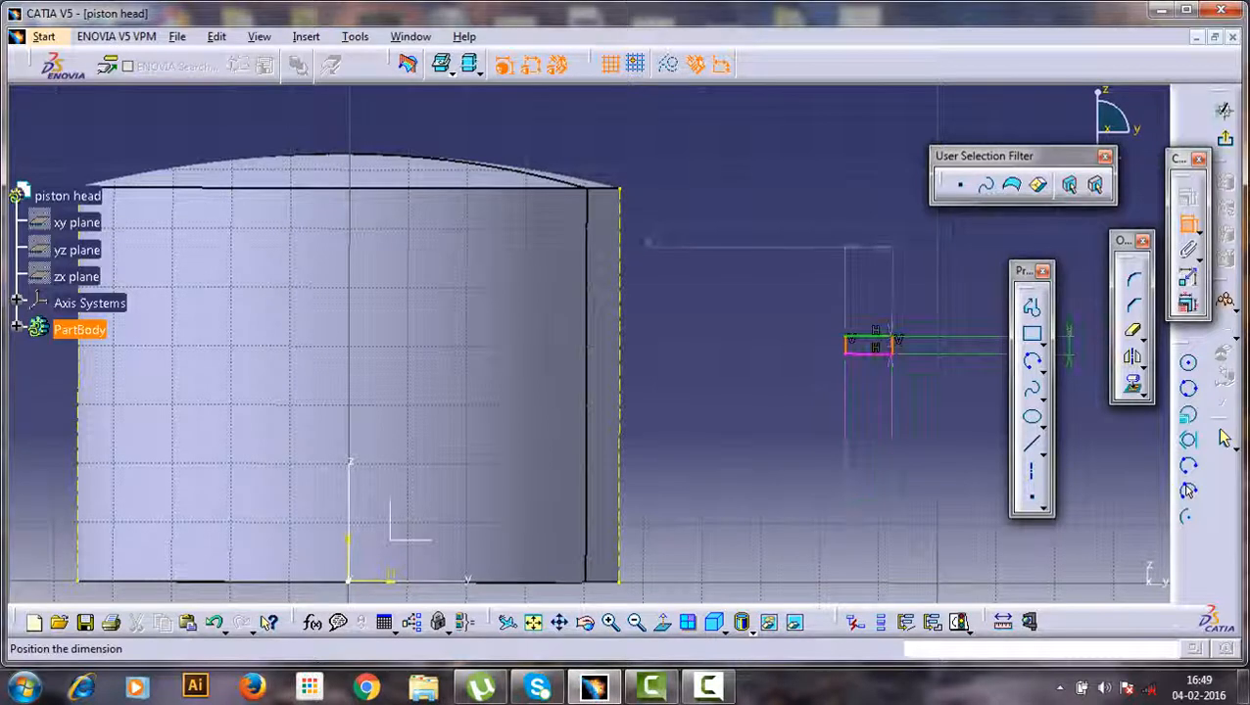
{"action": "right_click", "coordinate": [707, 253]}
{"action": "left_click", "coordinate": [793, 435]}
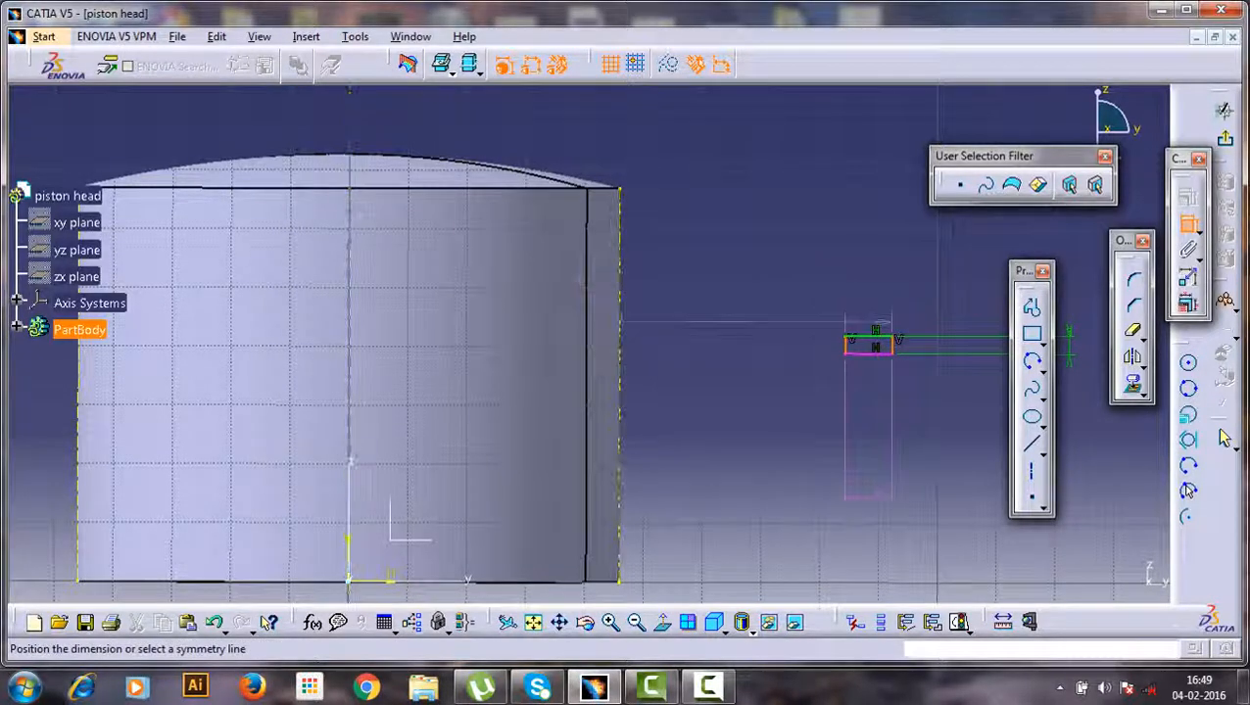
{"action": "left_click", "coordinate": [619, 318]}
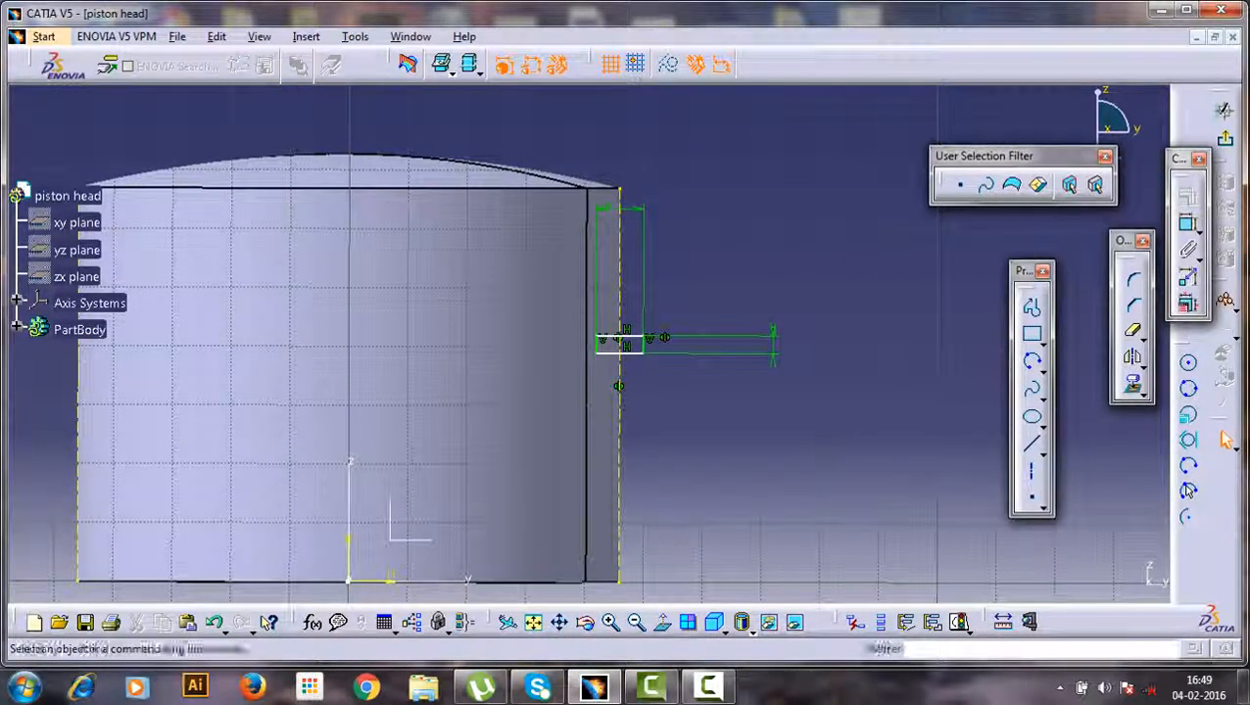
- Dimension the rectangle's top edge from the silhouette line's upper end, reduce that offset to bring the rectangle near the crown, and exit the sketch
{"action": "left_click", "coordinate": [1188, 224]}
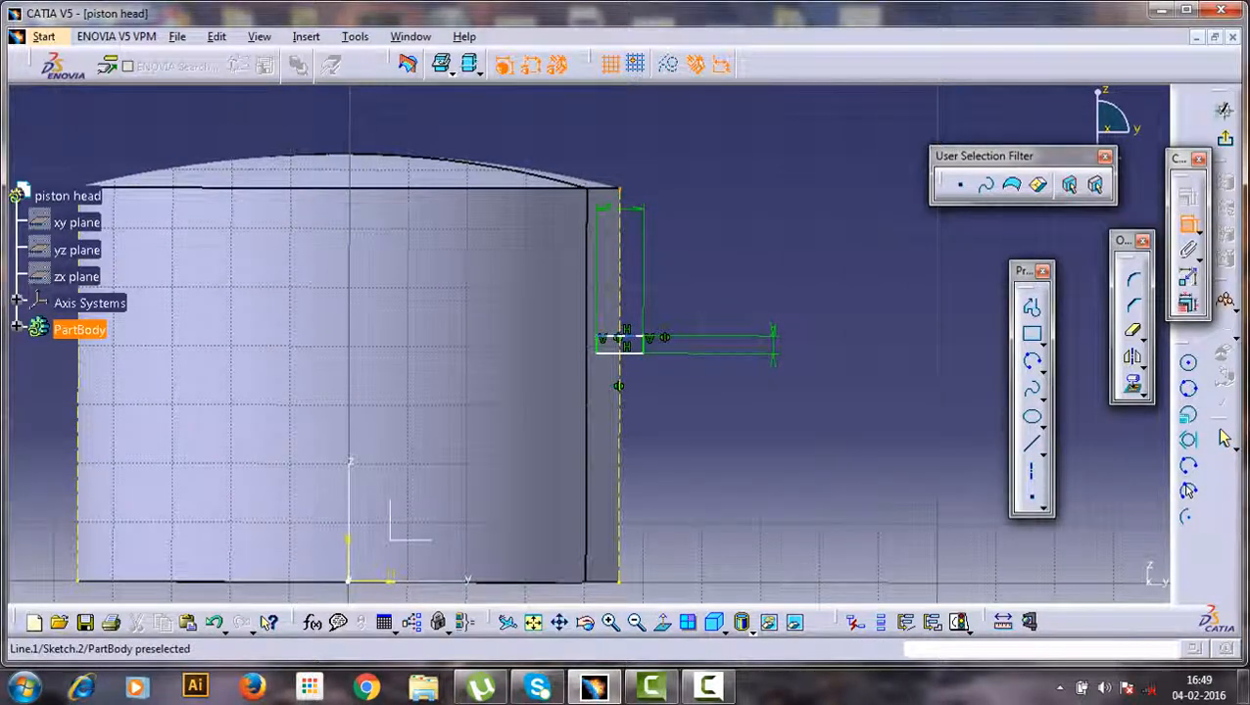
{"action": "left_click", "coordinate": [724, 250]}
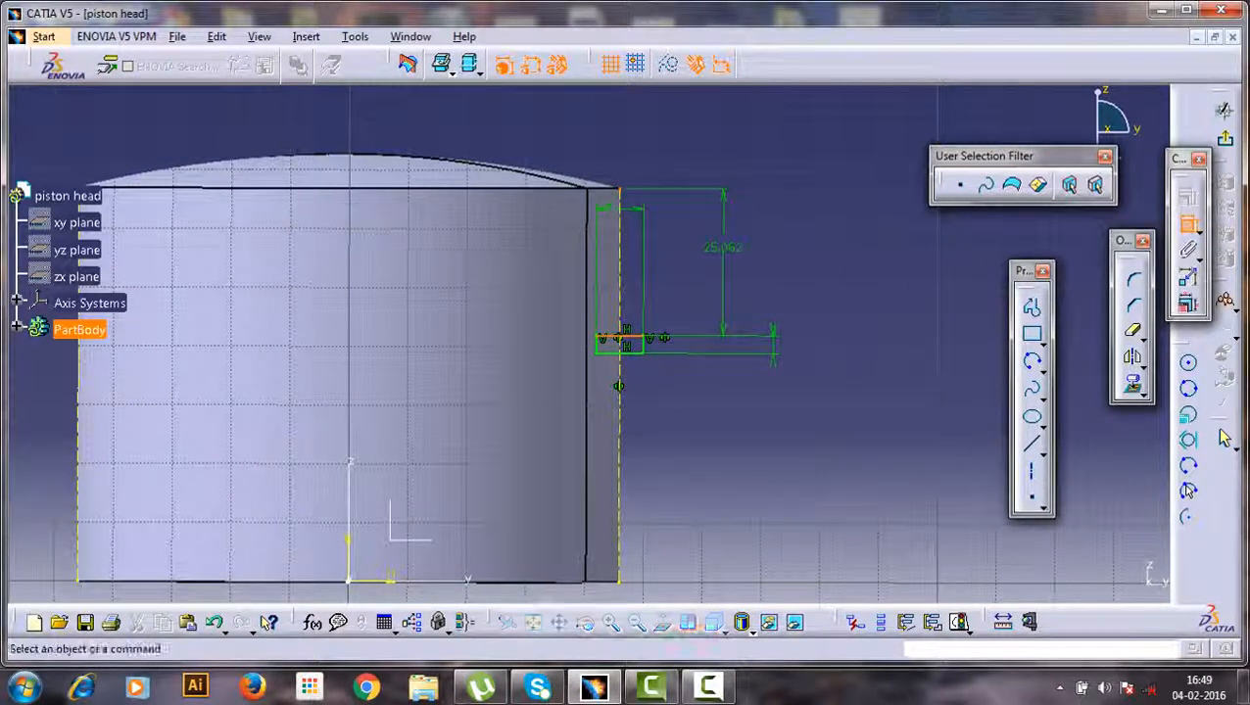
{"action": "double_click", "coordinate": [724, 249]}
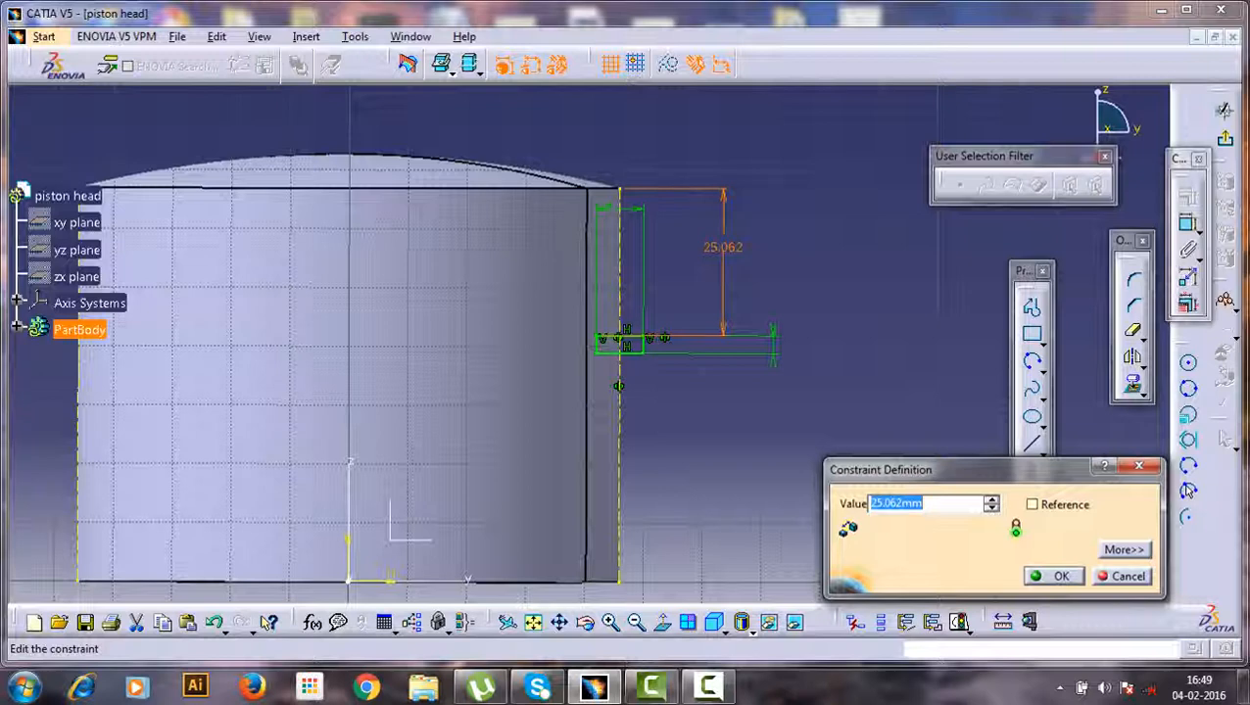
{"action": "key", "text": "Return"}
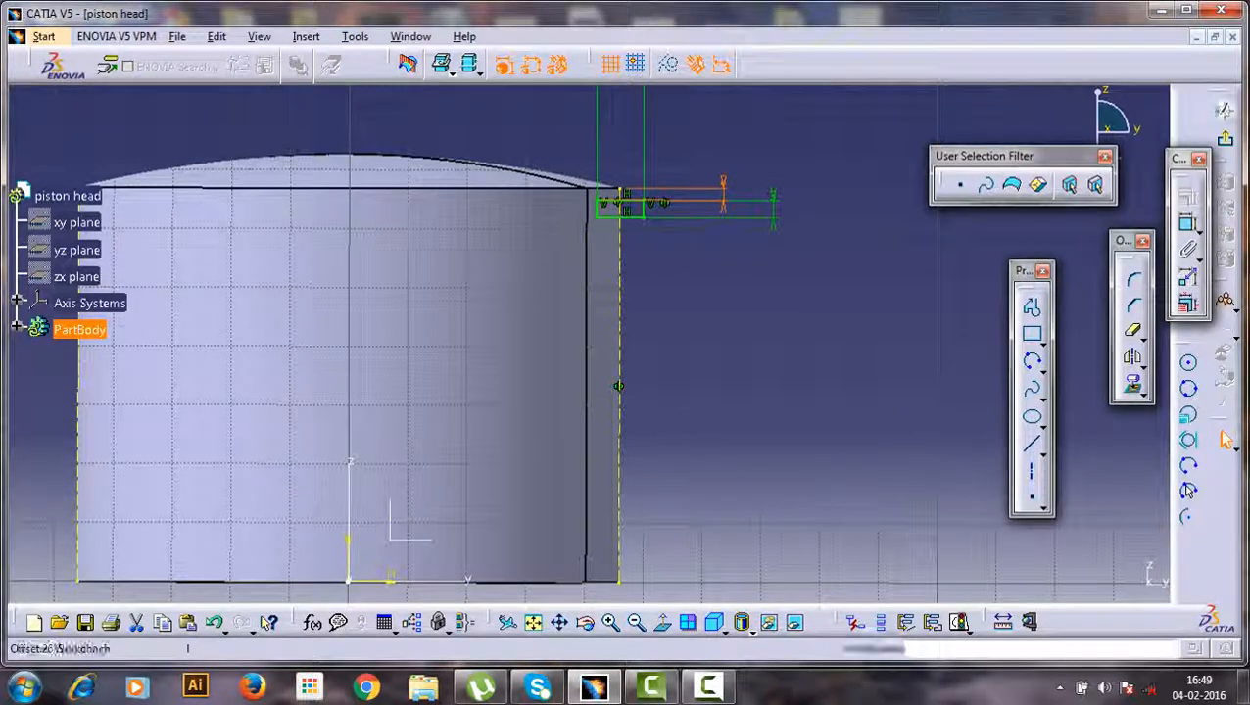
{"action": "left_click", "coordinate": [1224, 138]}
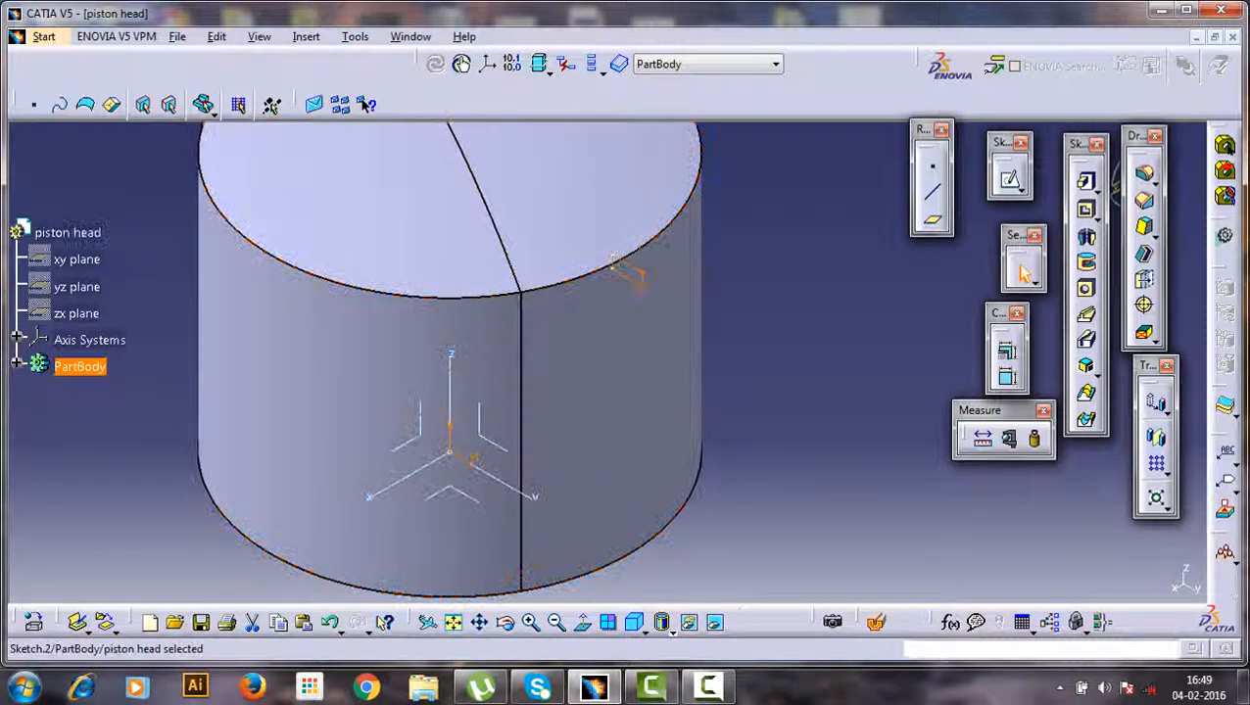
- Expand the PartBody in the specification tree and insert a new body into the part
{"action": "key", "text": "Escape"}
{"action": "scroll", "coordinate": [78, 300], "scroll_direction": "down", "scroll_amount": 3}
{"action": "scroll", "coordinate": [78, 299], "scroll_direction": "up", "scroll_amount": 1}
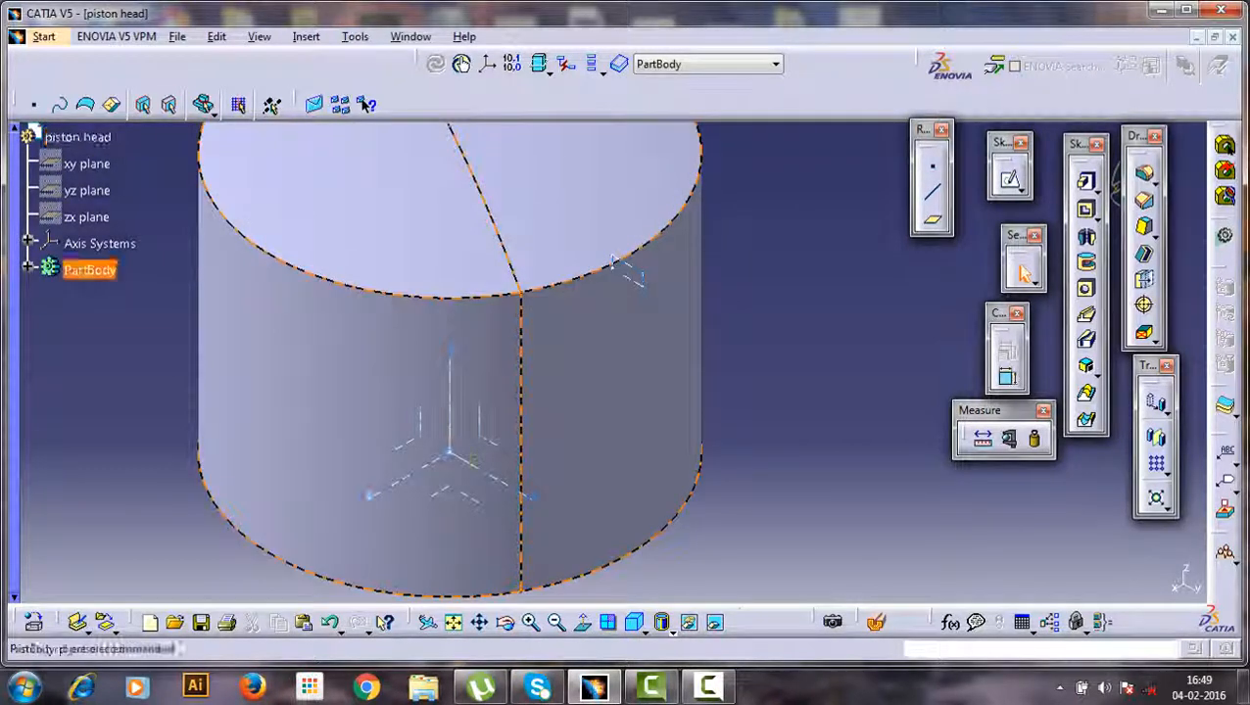
{"action": "left_click", "coordinate": [30, 269]}
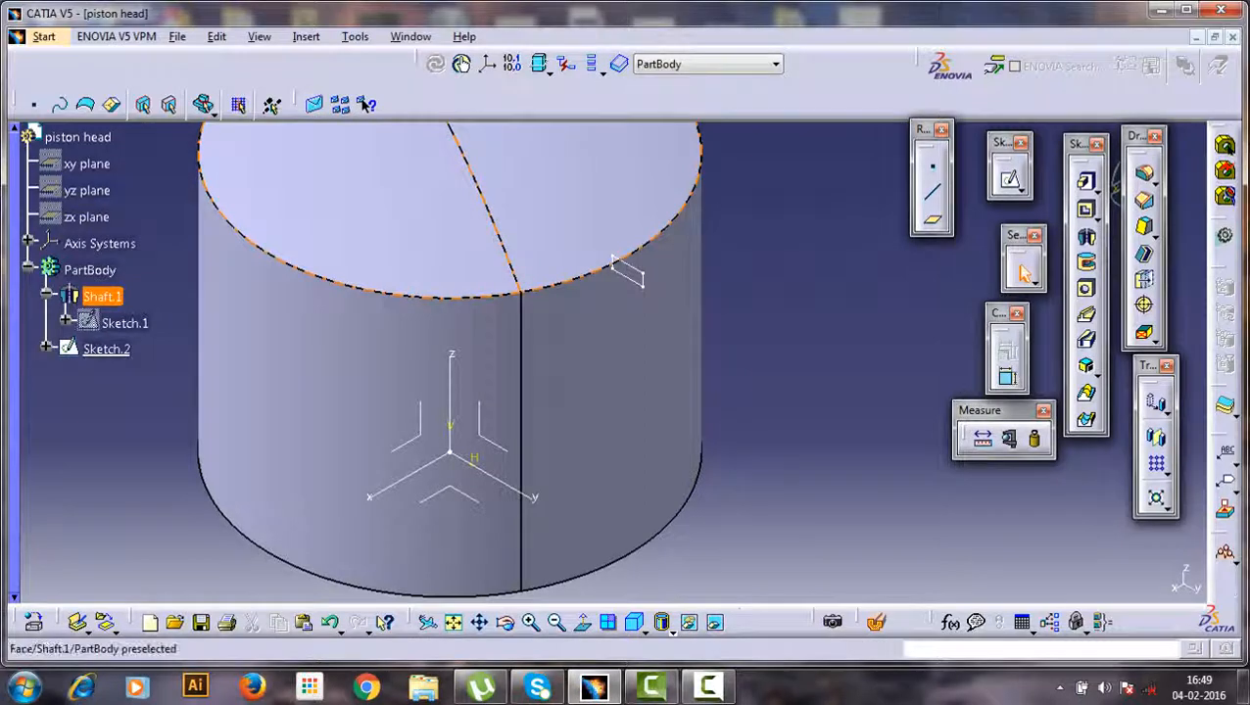
{"action": "left_click", "coordinate": [306, 37]}
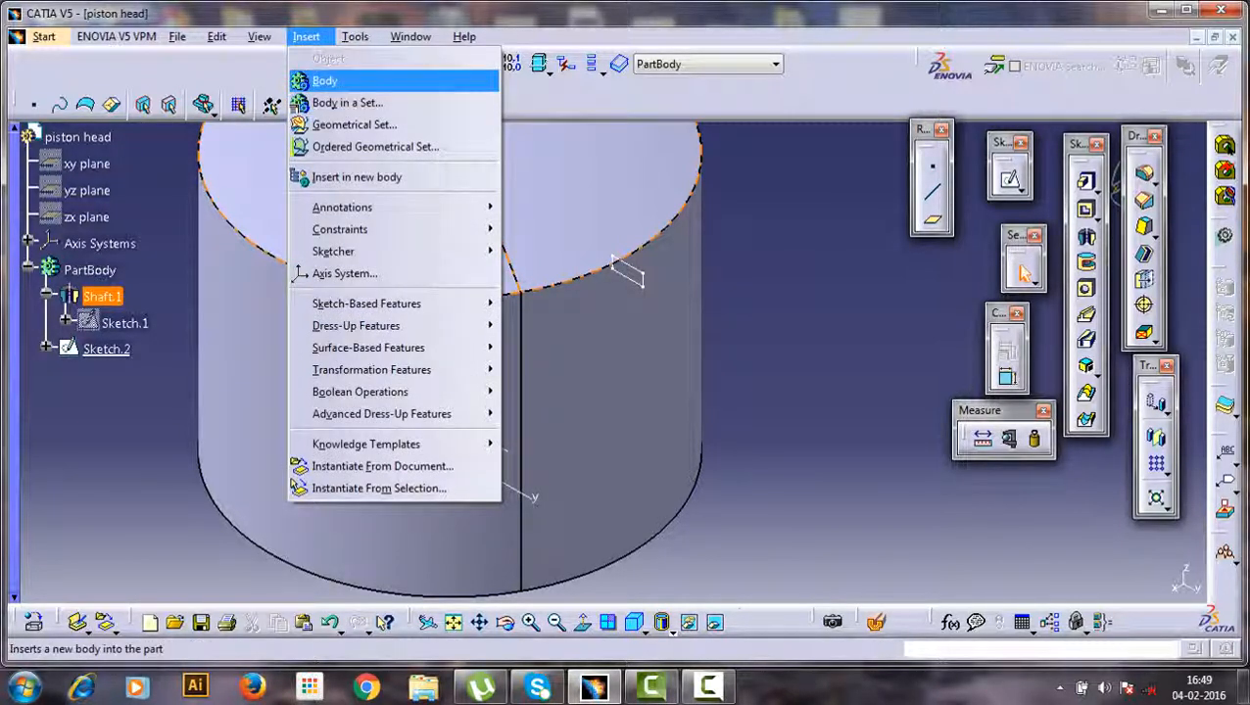
{"action": "left_click", "coordinate": [324, 80]}
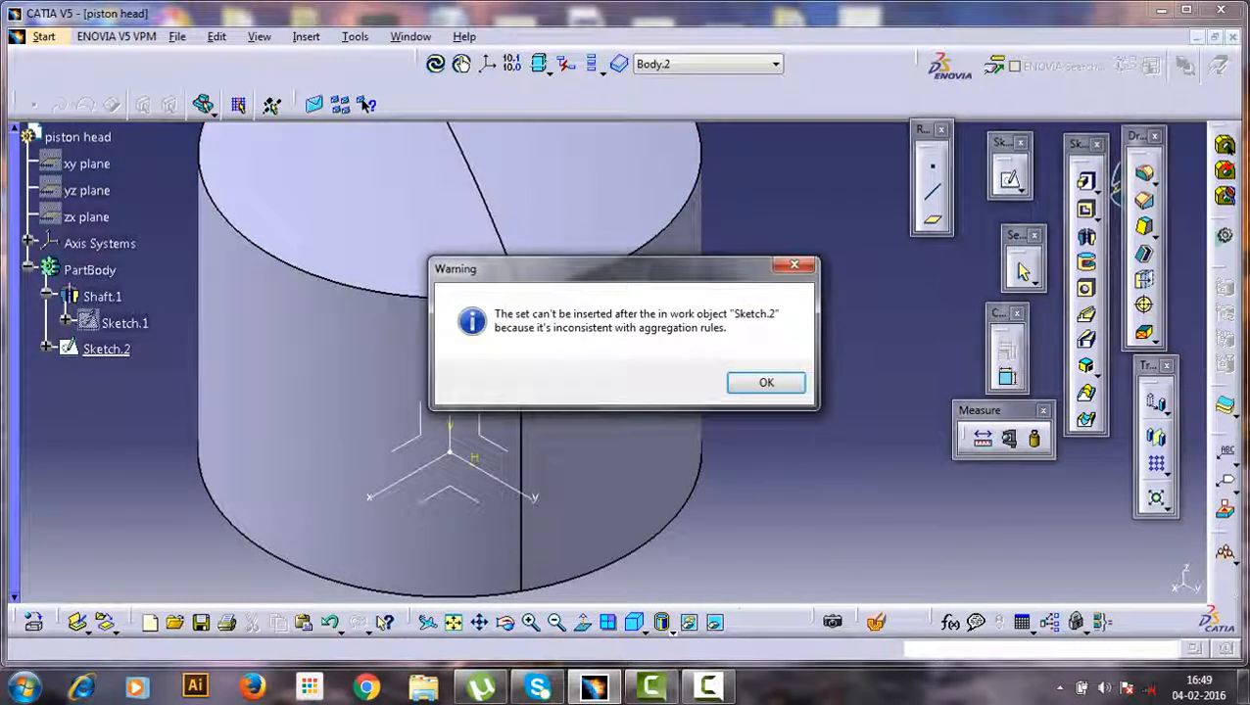
{"action": "left_click", "coordinate": [766, 382]}
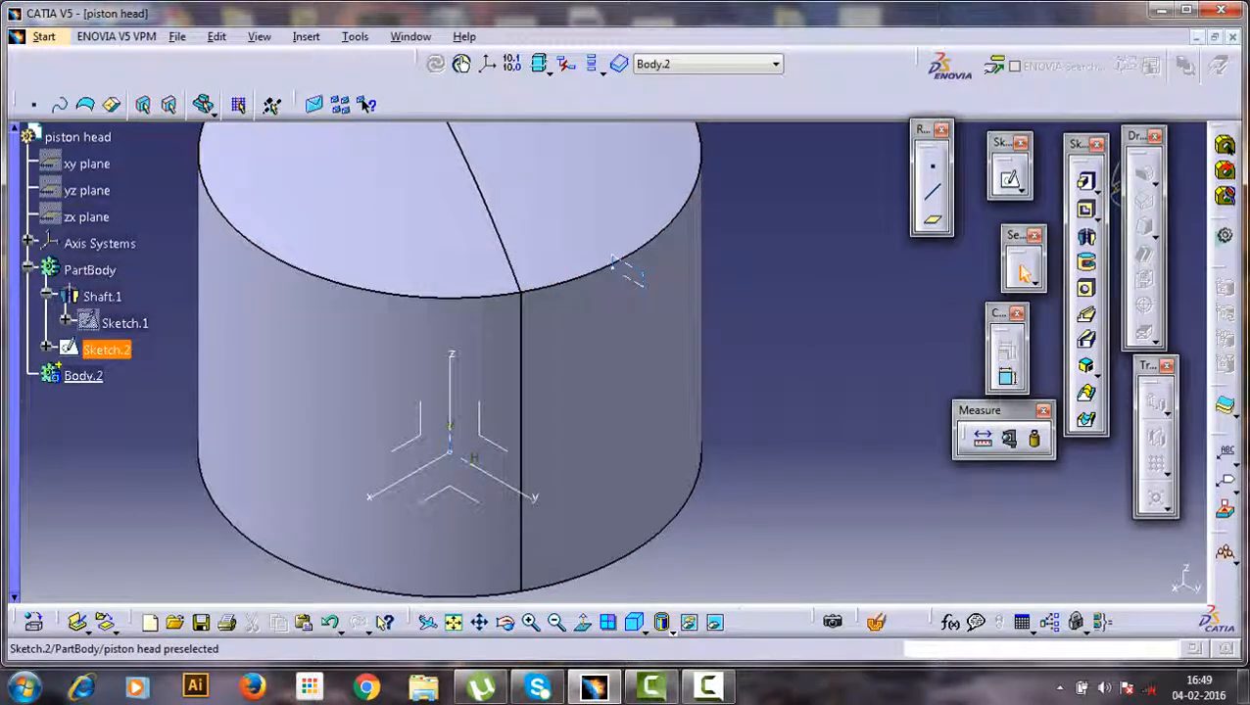
- Cut the rectangle sketch (Sketch.2) out of the PartBody and paste it into the new Body.2
{"action": "right_click", "coordinate": [105, 350]}
{"action": "left_click", "coordinate": [137, 452]}
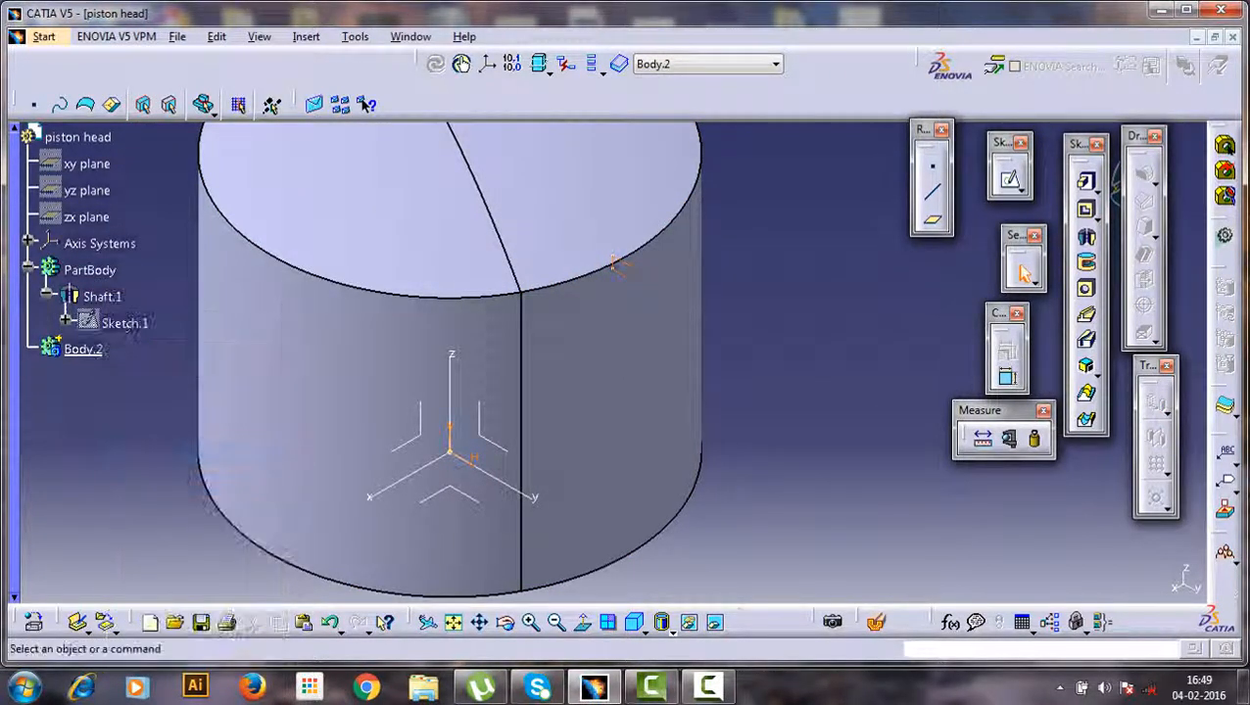
{"action": "right_click", "coordinate": [82, 350]}
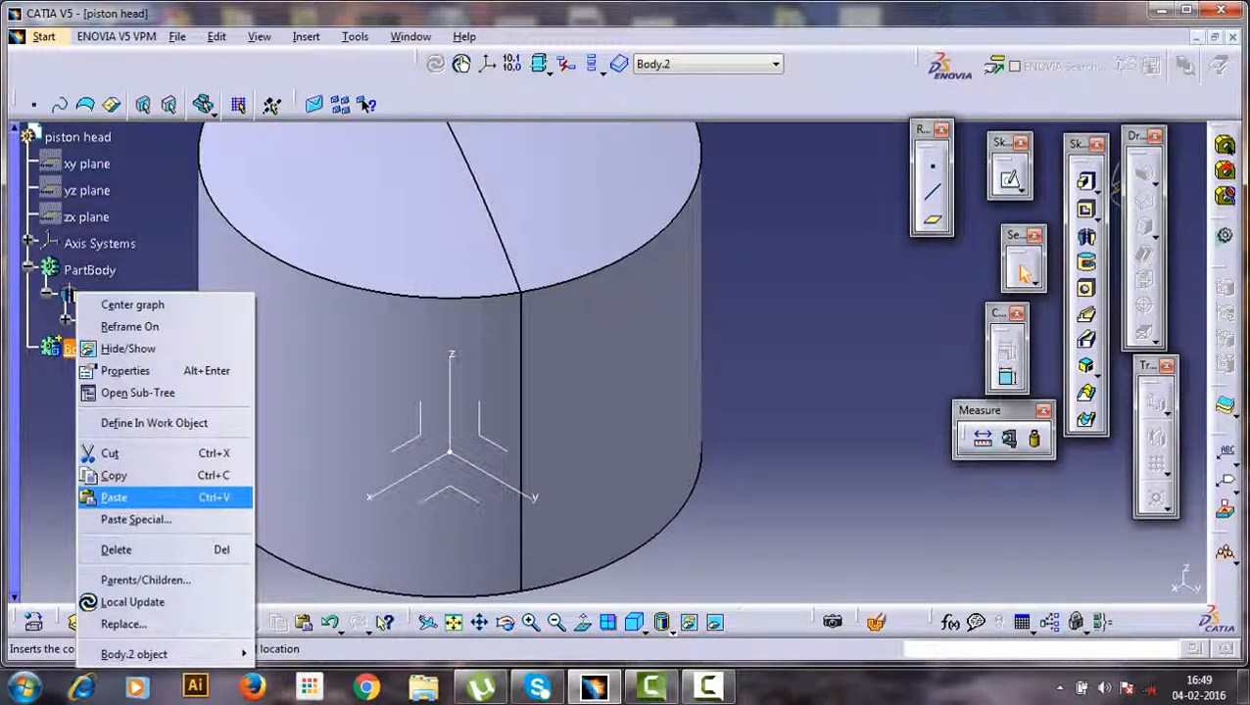
{"action": "left_click", "coordinate": [114, 497]}
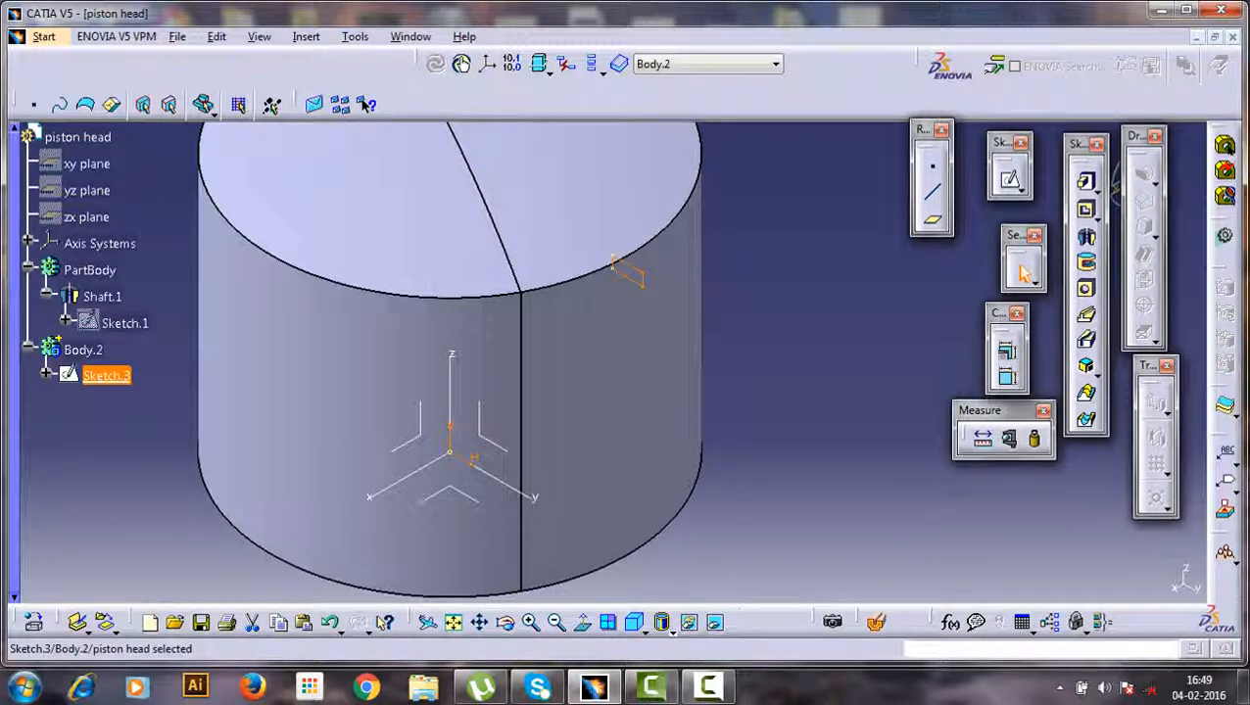
- Revolve the pasted rectangle sketch 360° about the Z axis with Shaft to form a ring in Body.2
{"action": "left_click", "coordinate": [1085, 238]}
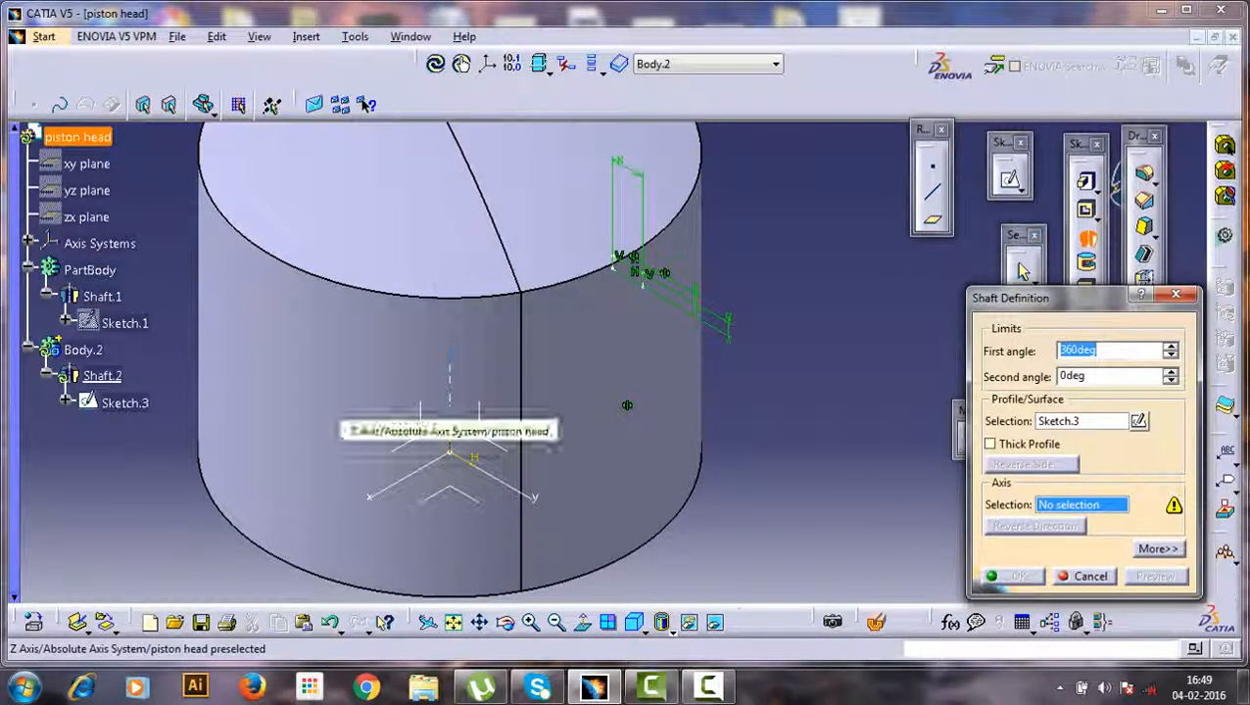
{"action": "left_click", "coordinate": [449, 423]}
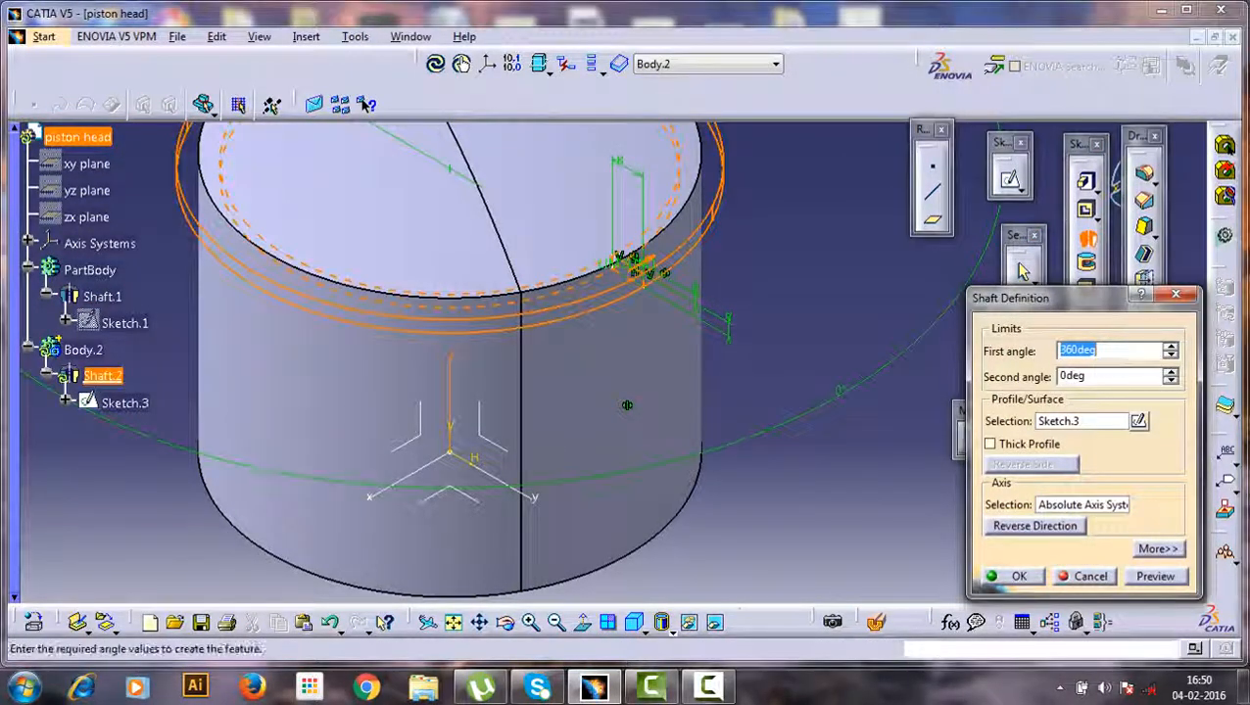
{"action": "key", "text": "Return"}
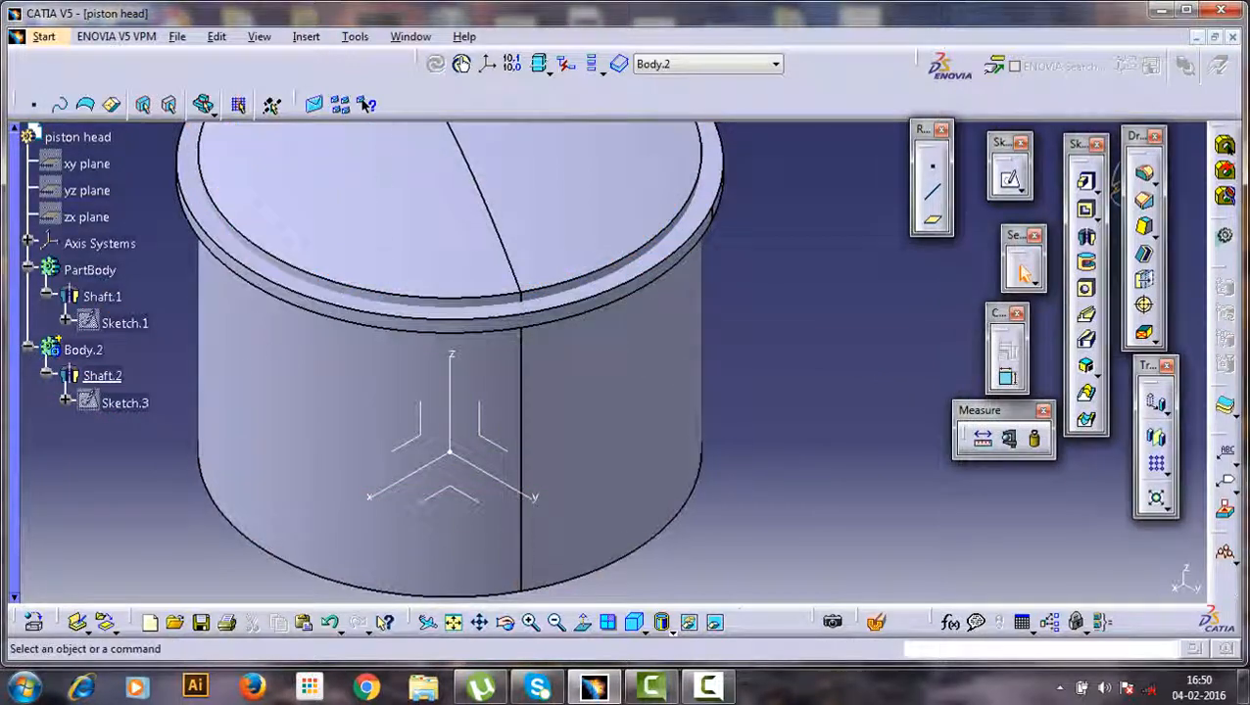
- Create a rectangular pattern of the ring with 5 instances at 5 mm spacing down the piston shaft's axis
{"action": "middle_click_drag", "start_coordinate": [766, 338], "coordinate": [775, 281]}
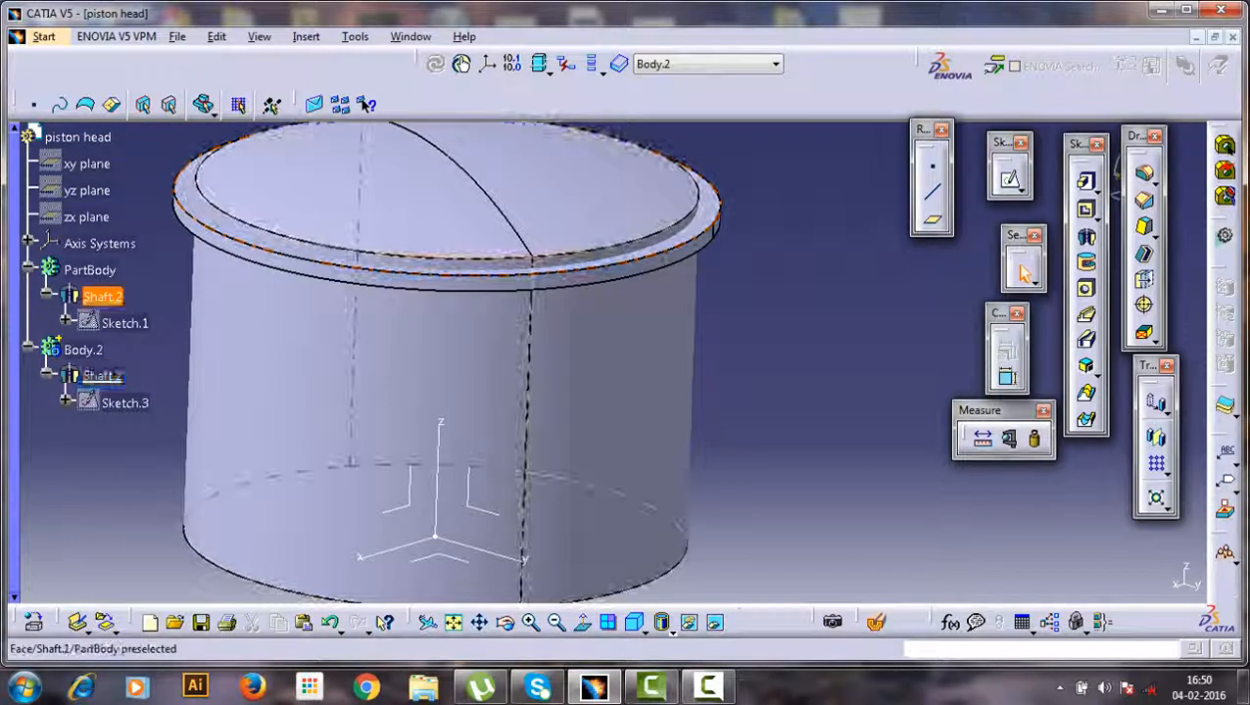
{"action": "left_click", "coordinate": [632, 171]}
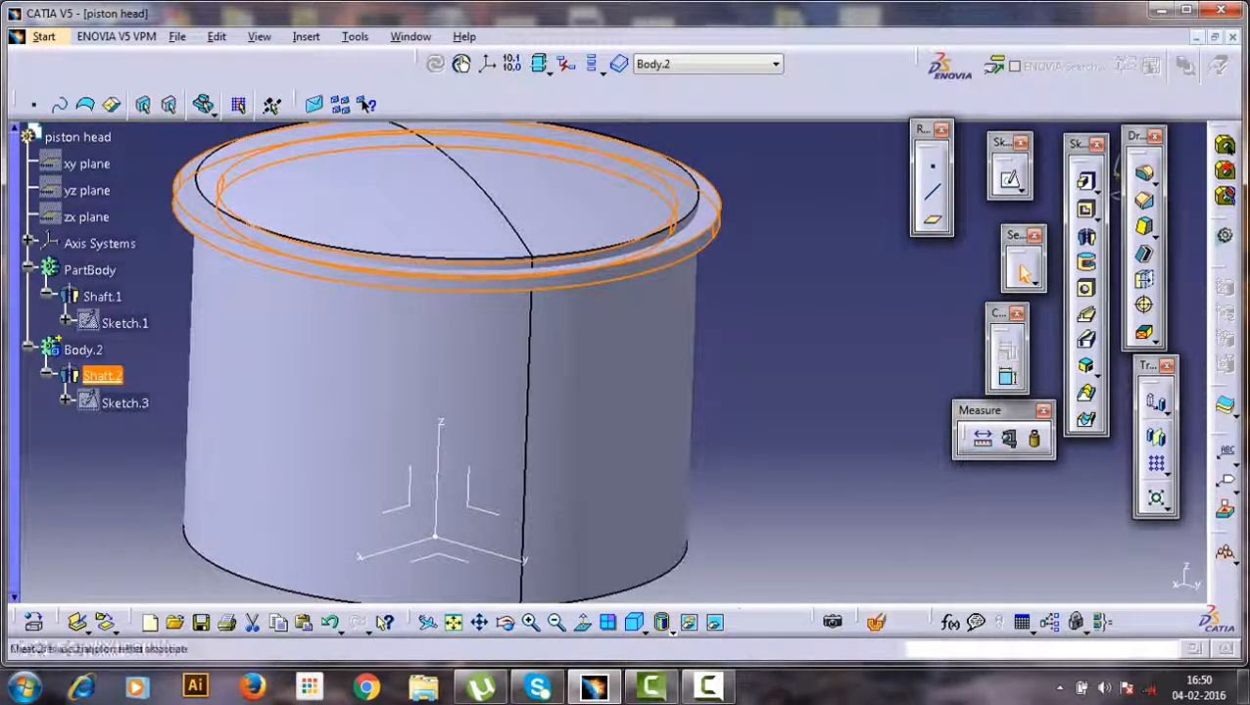
{"action": "left_click", "coordinate": [1157, 466]}
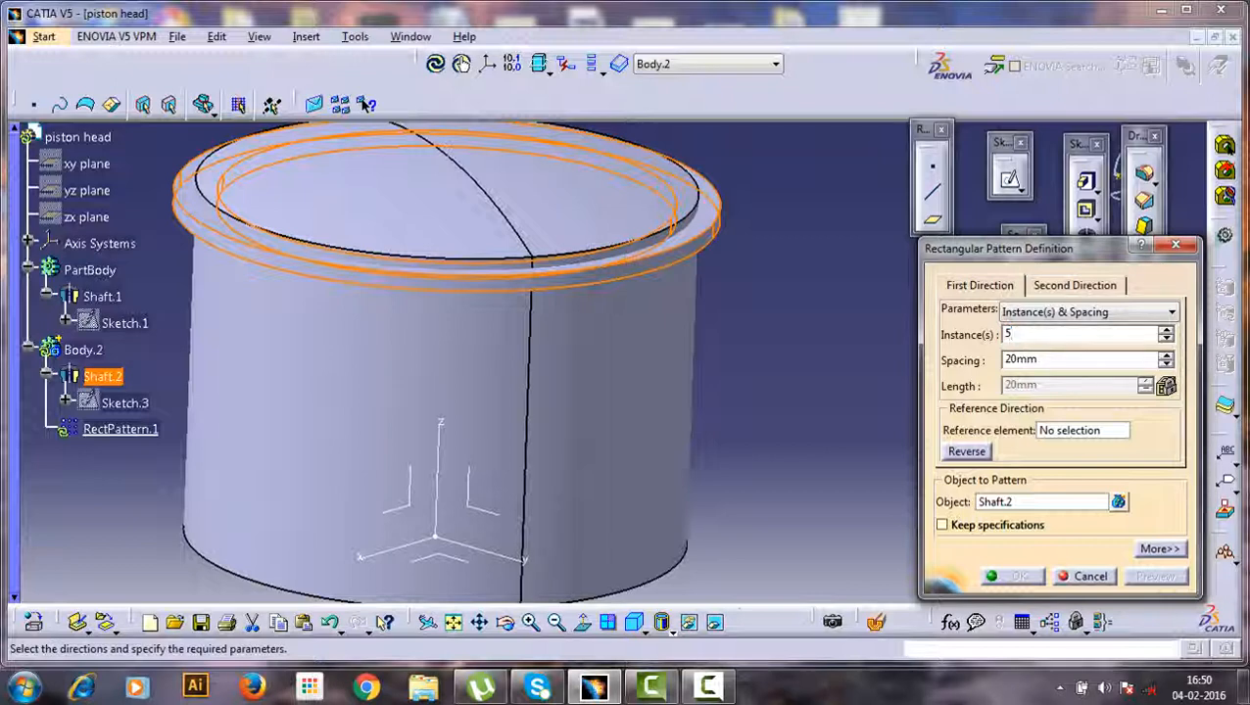
{"action": "key", "text": "Tab"}
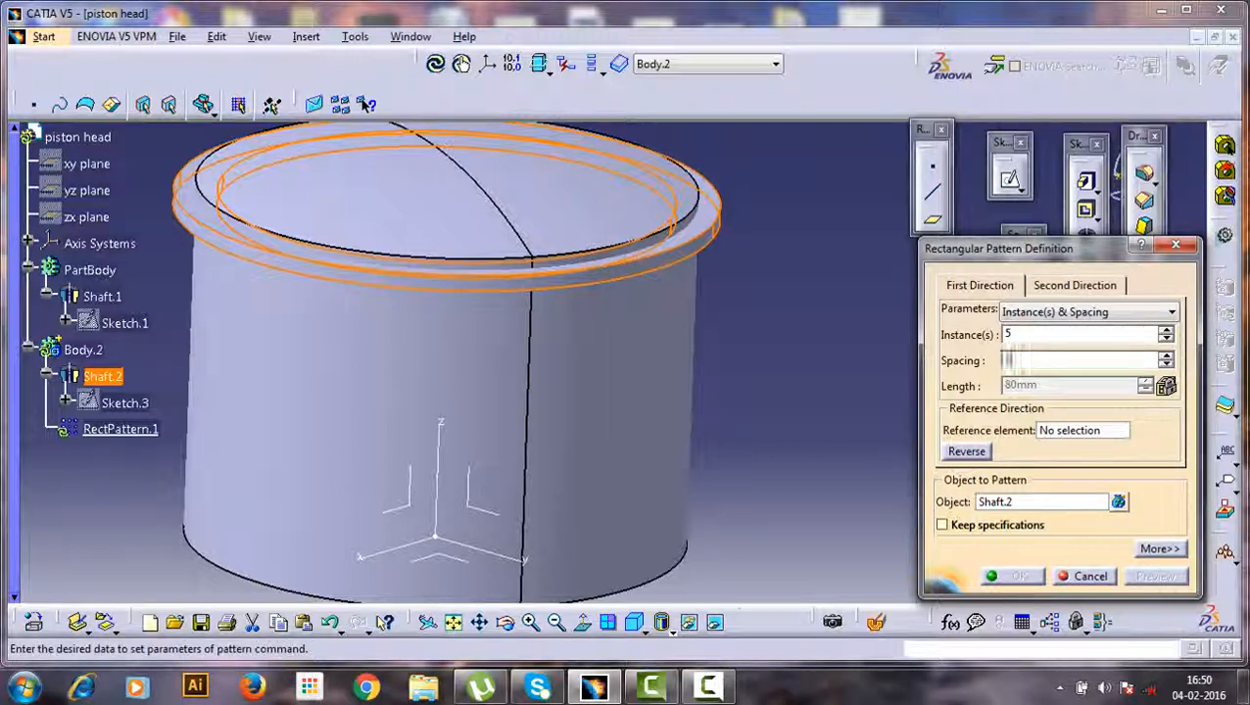
{"action": "type", "text": "5"}
{"action": "key", "text": "Tab"}
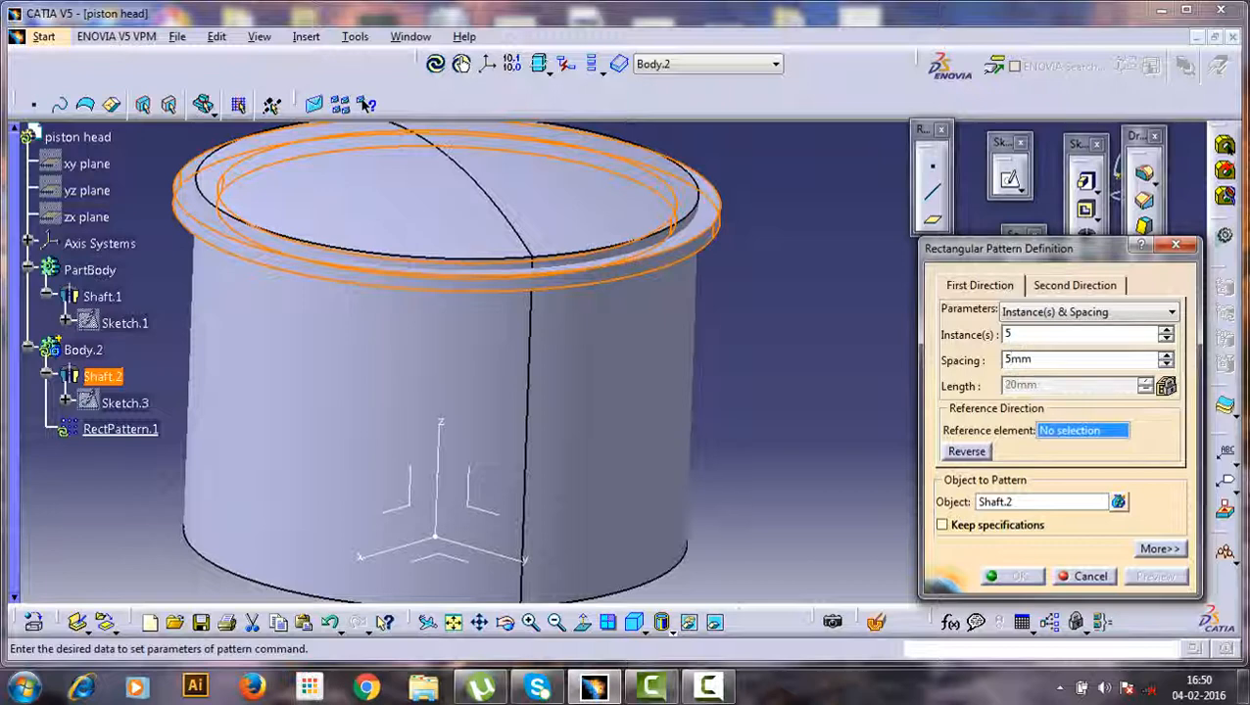
{"action": "left_click", "coordinate": [444, 217]}
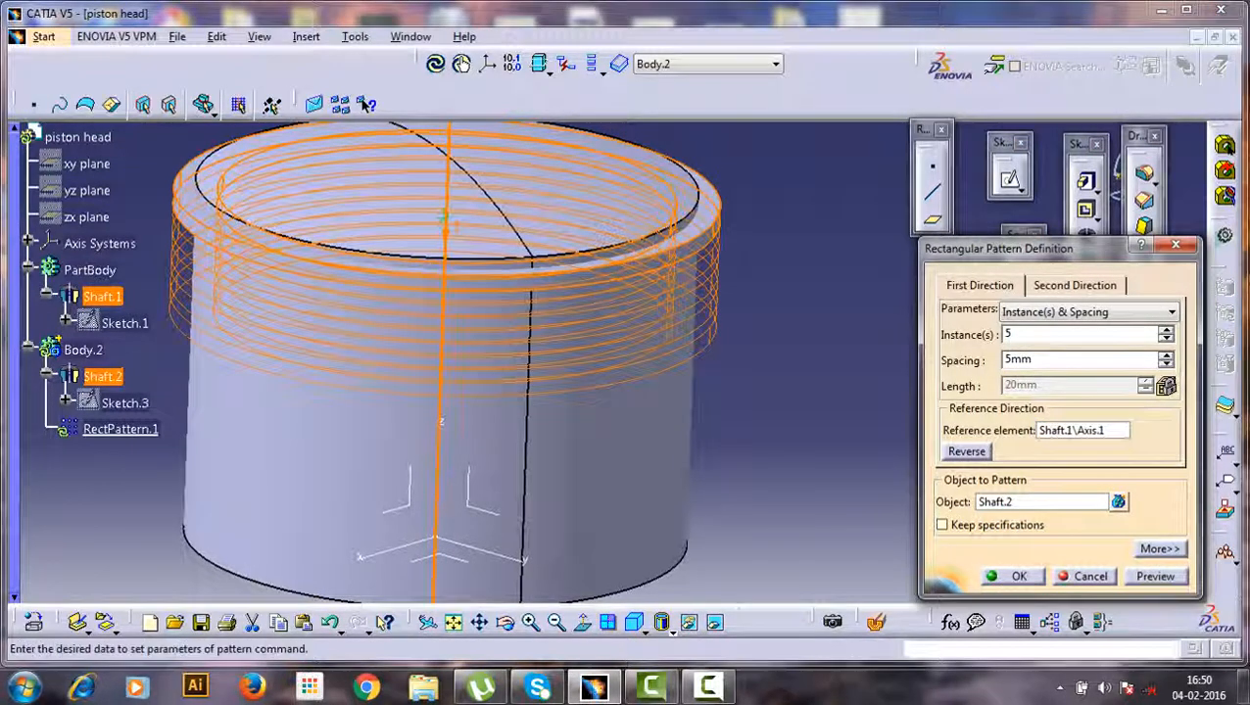
{"action": "middle_click_drag", "start_coordinate": [730, 451], "coordinate": [781, 404]}
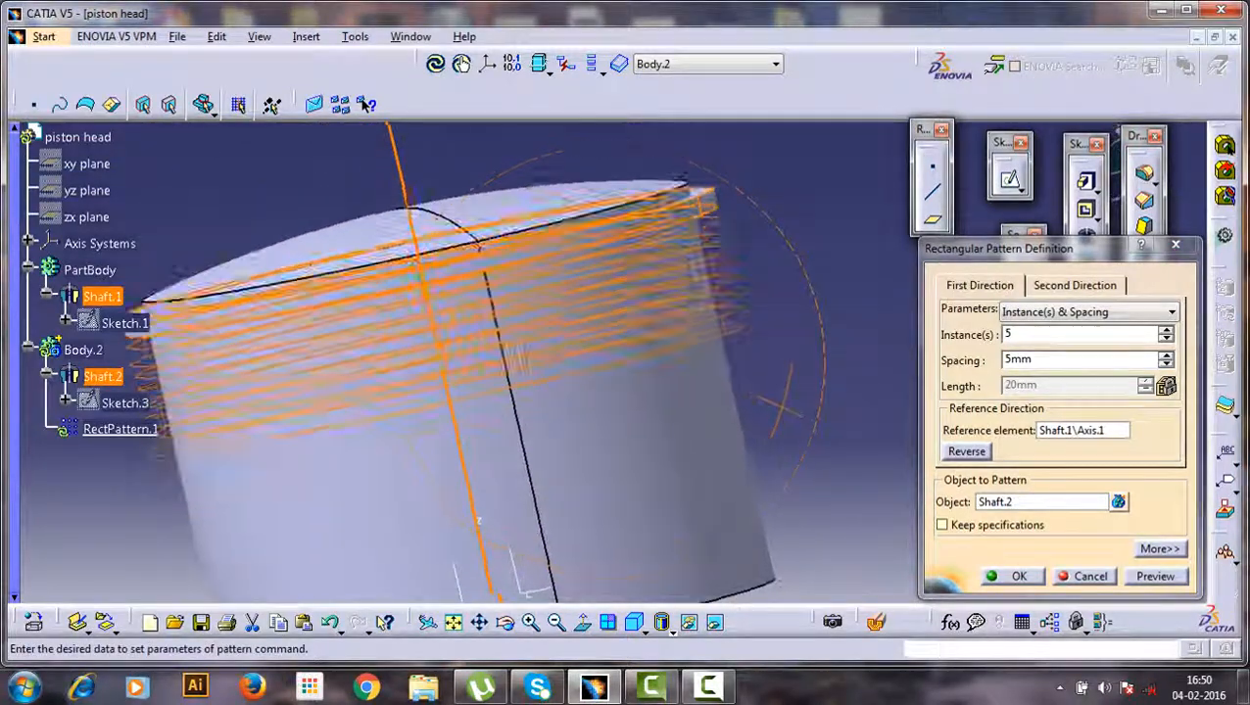
{"action": "left_click", "coordinate": [1019, 576]}
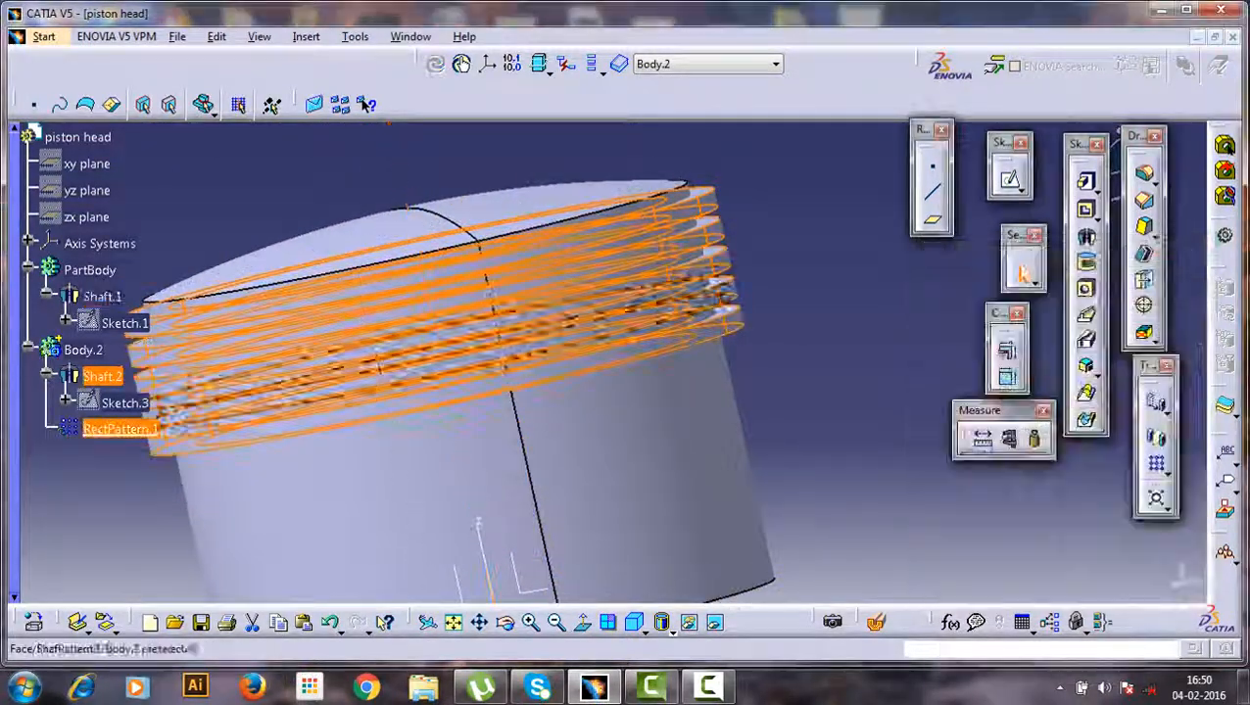
- Remove Body.2 with the five patterned rings from the PartBody to cut the ring grooves
{"action": "middle_click_drag", "start_coordinate": [510, 294], "coordinate": [588, 227]}
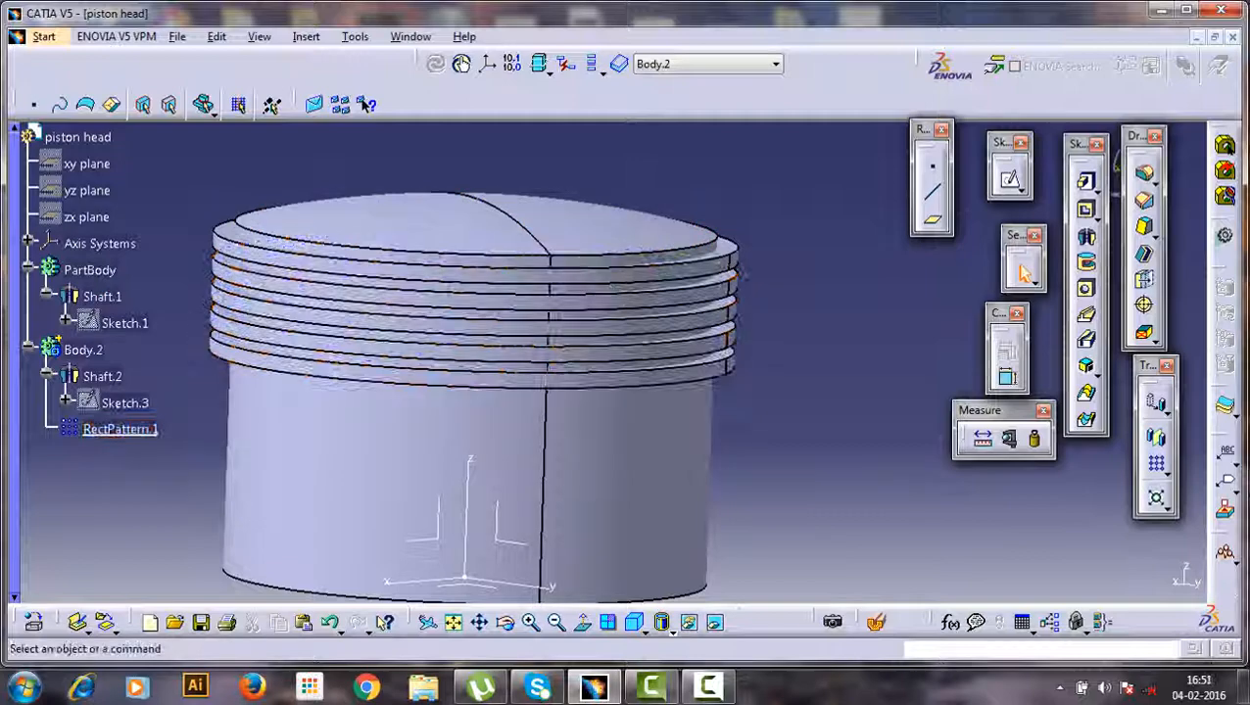
{"action": "right_click", "coordinate": [79, 349]}
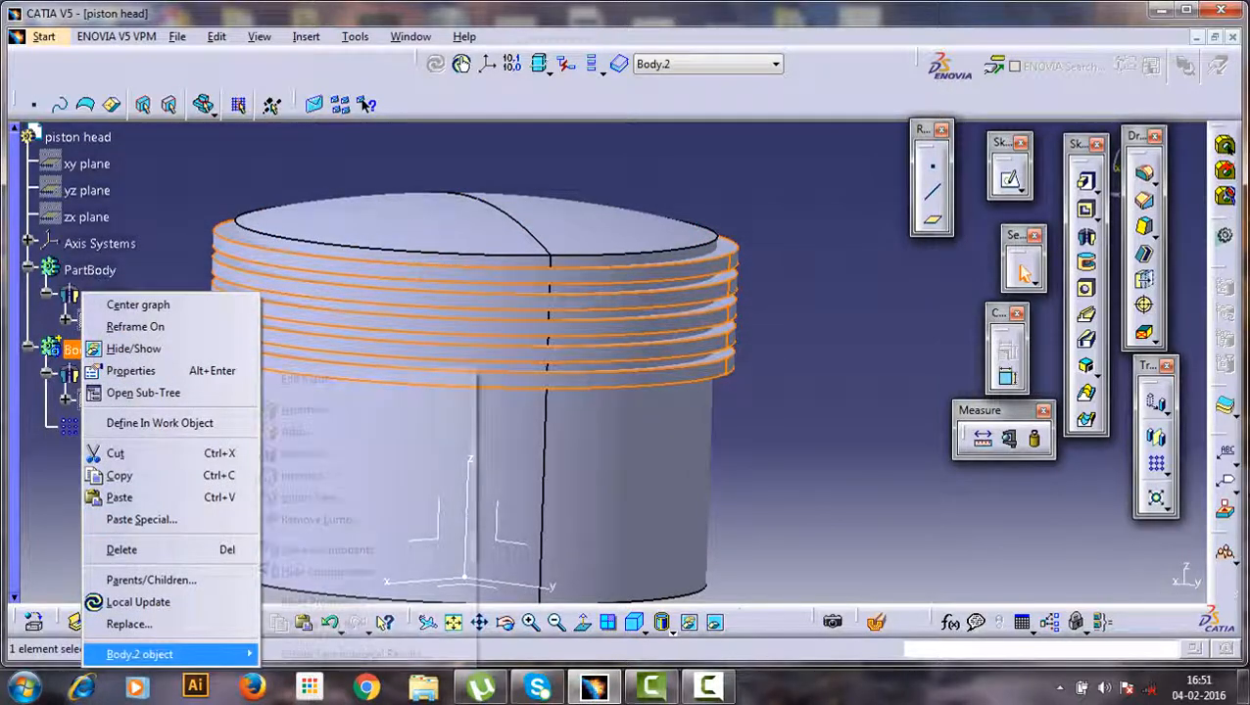
{"action": "mouse_move", "coordinate": [147, 655]}
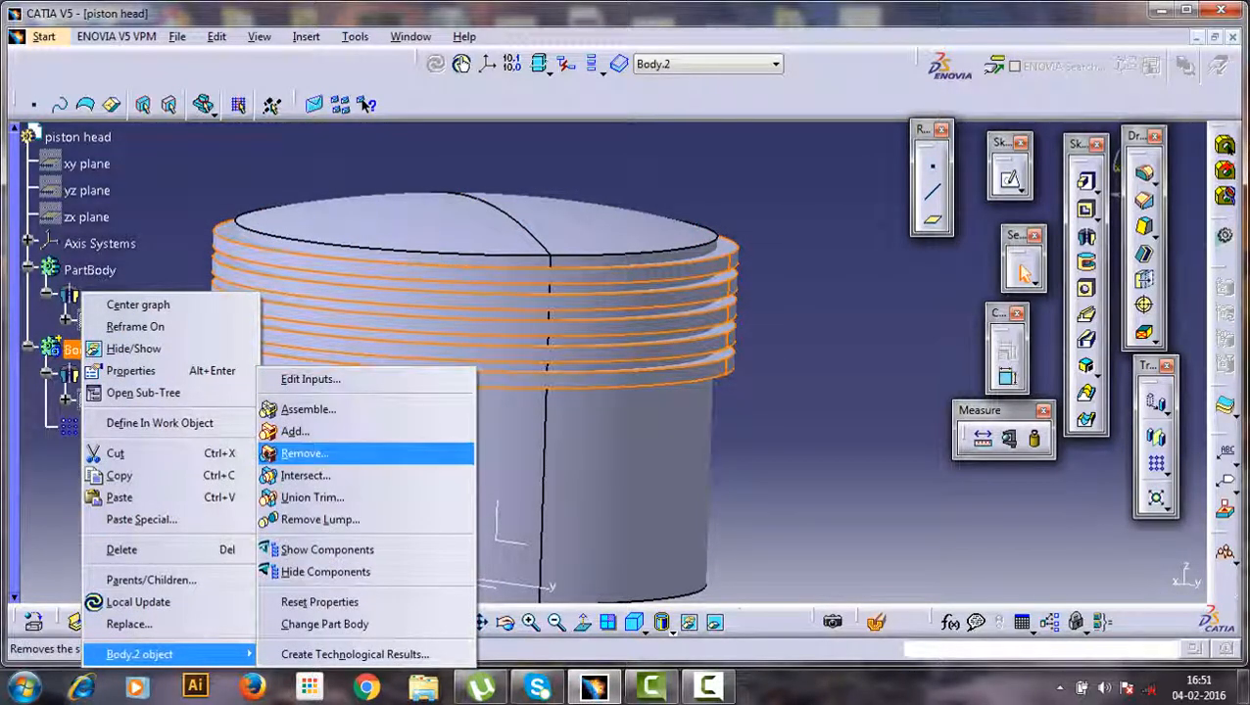
{"action": "left_click", "coordinate": [304, 453]}
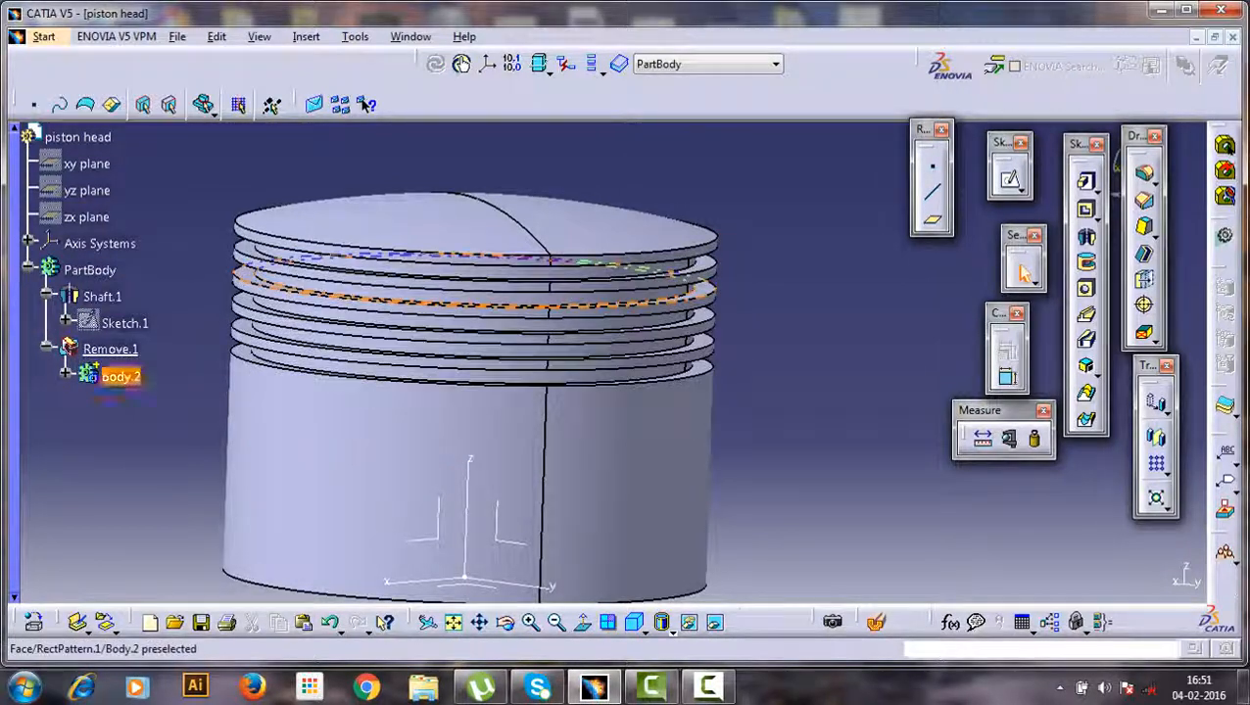
{"action": "middle_click_drag", "start_coordinate": [627, 350], "coordinate": [675, 335]}
{"action": "middle_click_drag", "start_coordinate": [676, 255], "coordinate": [689, 288]}
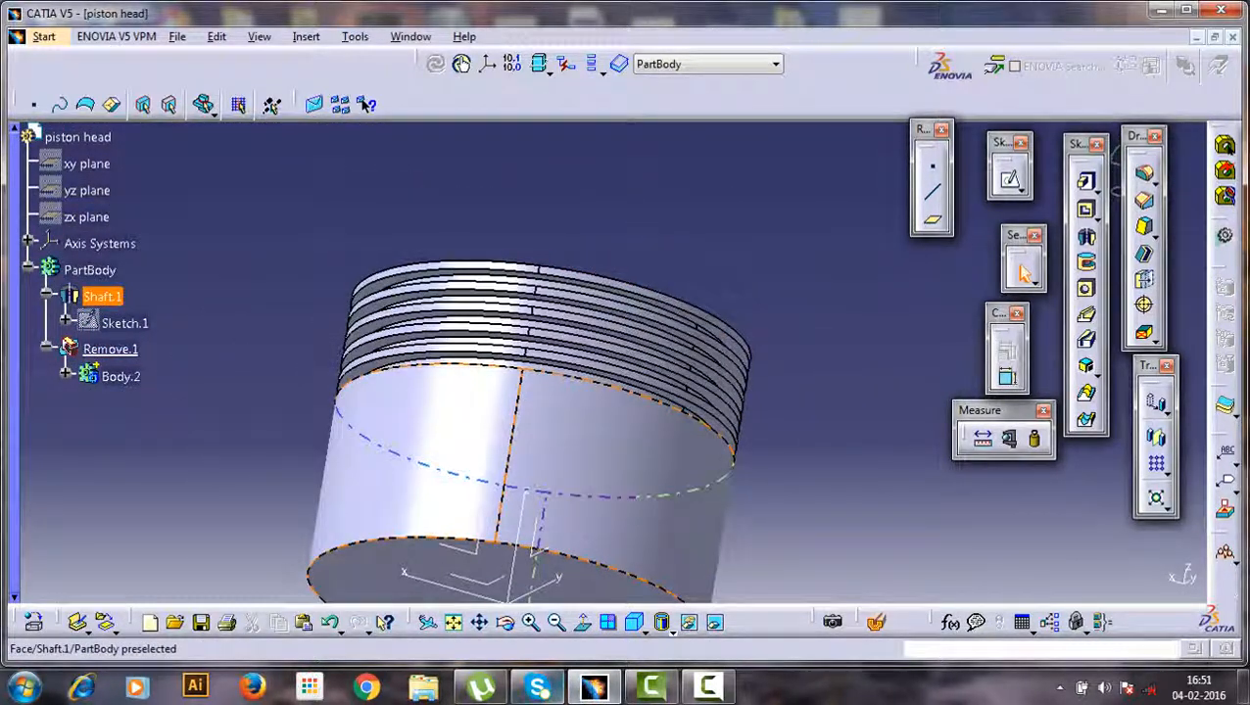
- Sketch a rectangle about 12.5 mm by 4.5 mm on the YZ plane, outside the piston skirt near its lower end
{"action": "left_click", "coordinate": [635, 622]}
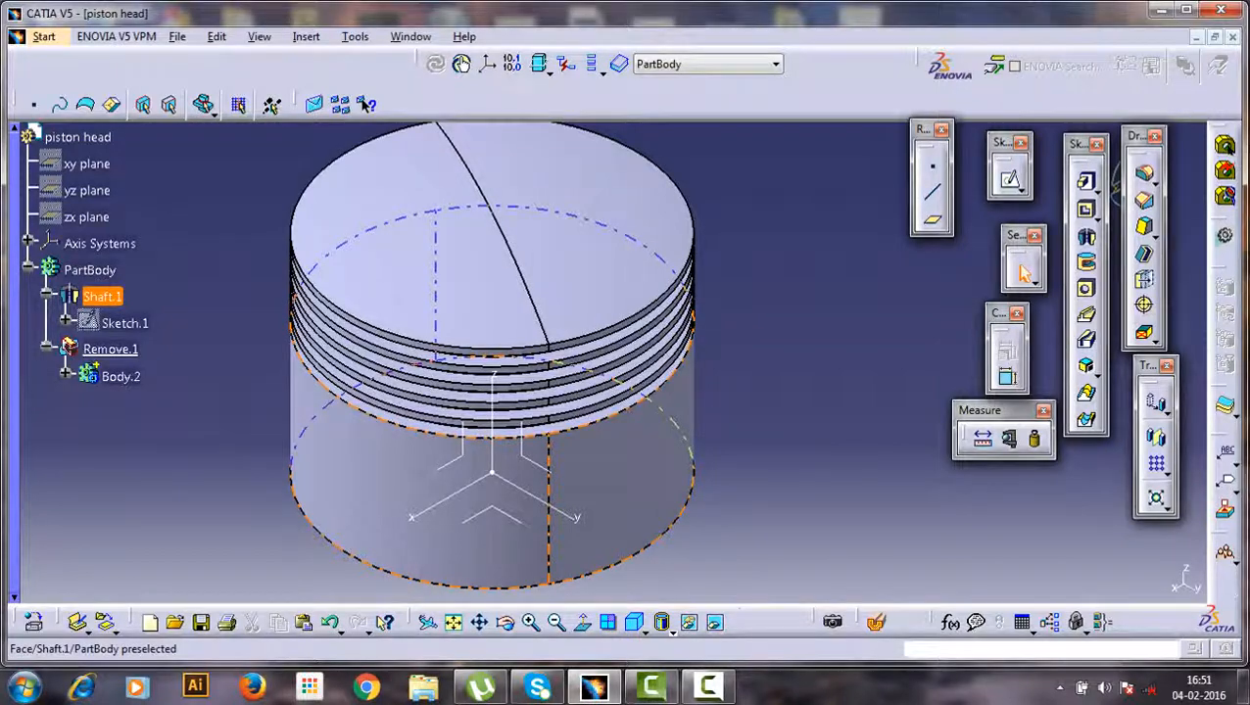
{"action": "left_click", "coordinate": [522, 448]}
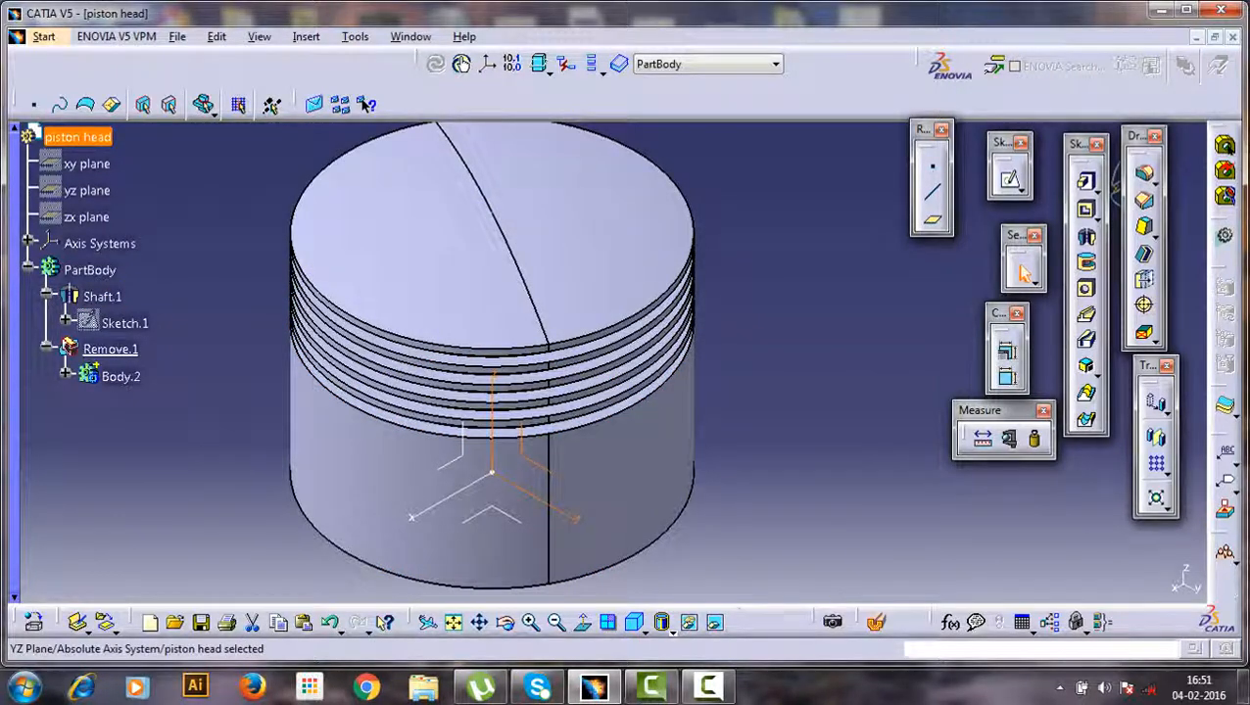
{"action": "left_click", "coordinate": [1009, 179]}
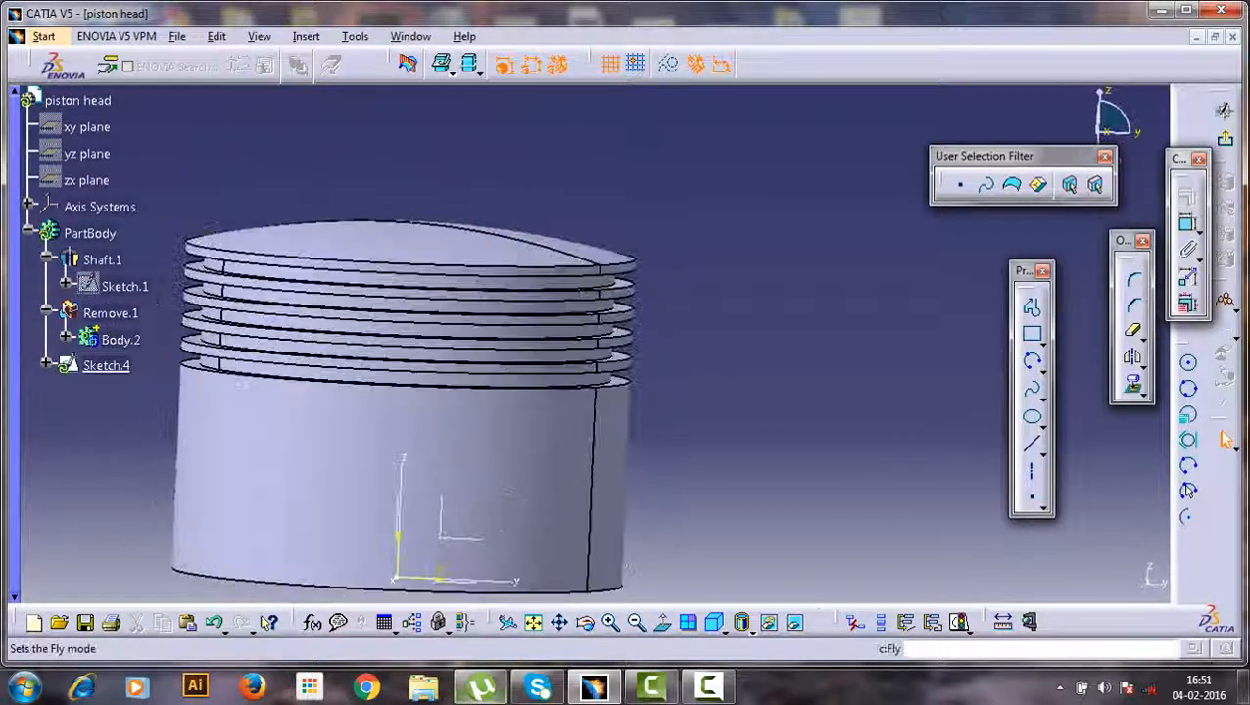
{"action": "mouse_move", "coordinate": [509, 470]}
{"action": "middle_mouse_down"}
{"action": "mouse_move", "coordinate": [553, 305]}
{"action": "mouse_move", "coordinate": [599, 255]}
{"action": "mouse_move", "coordinate": [599, 273]}
{"action": "middle_mouse_up"}
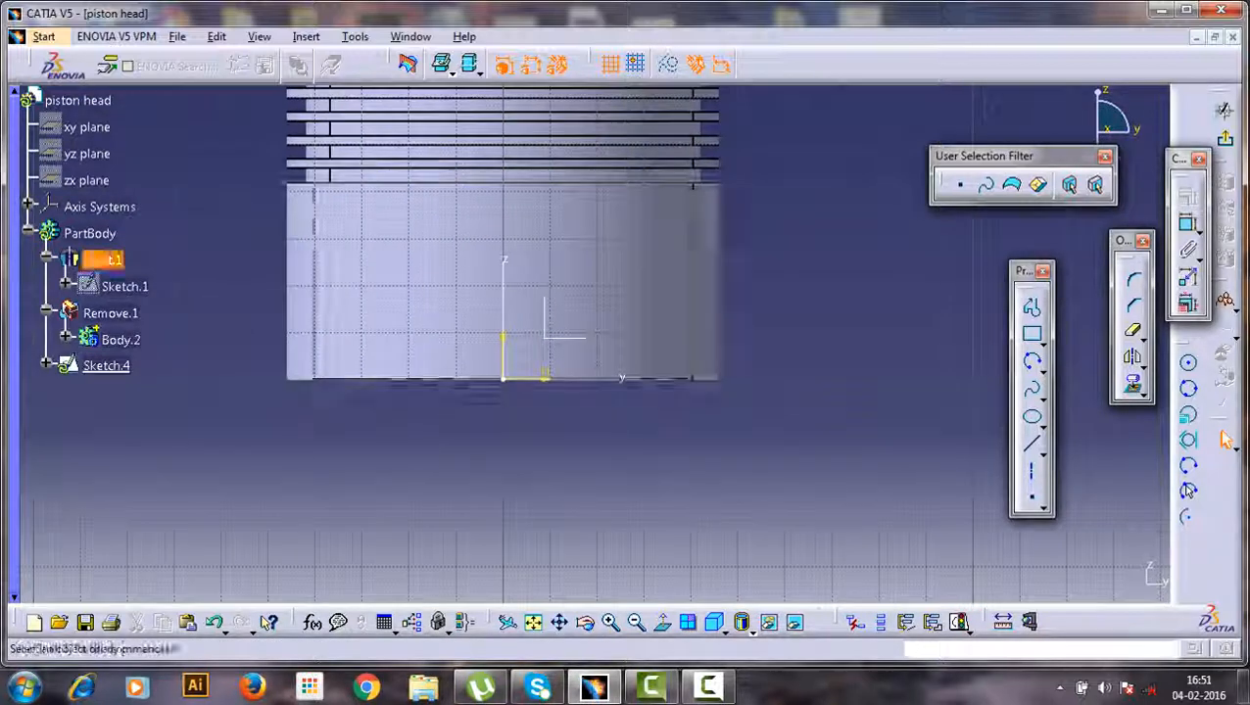
{"action": "left_click", "coordinate": [1031, 334]}
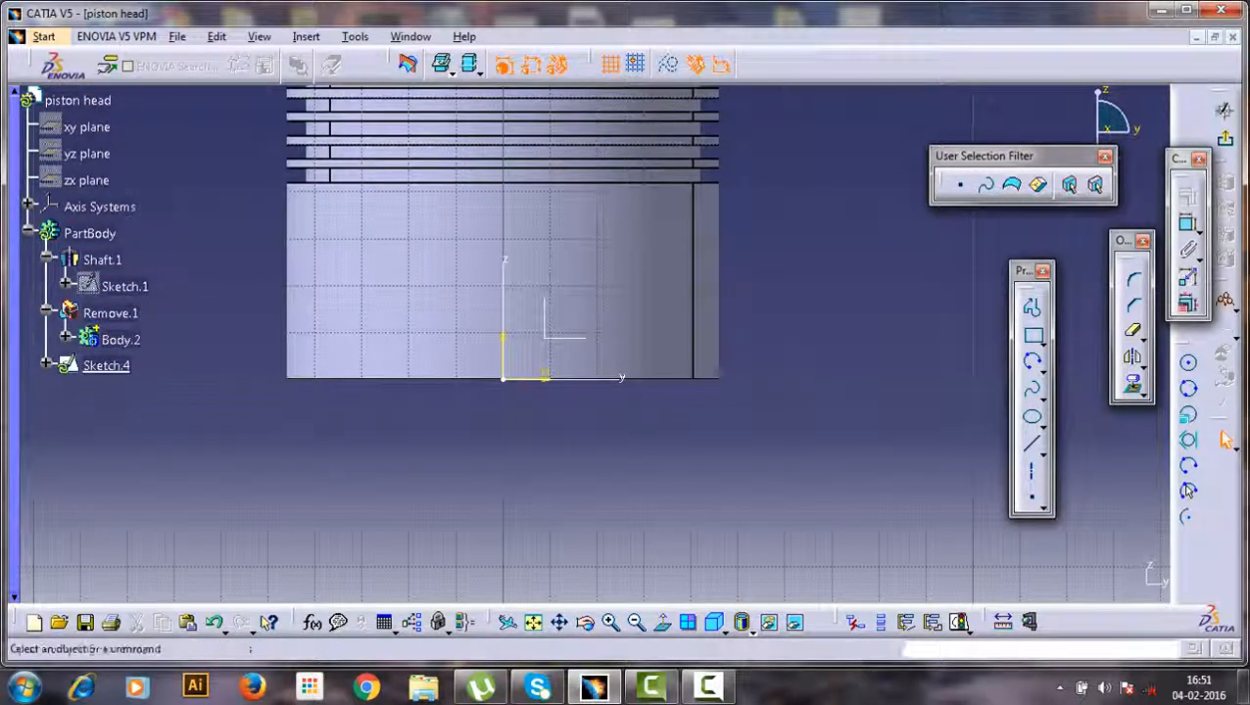
{"action": "left_click", "coordinate": [766, 323]}
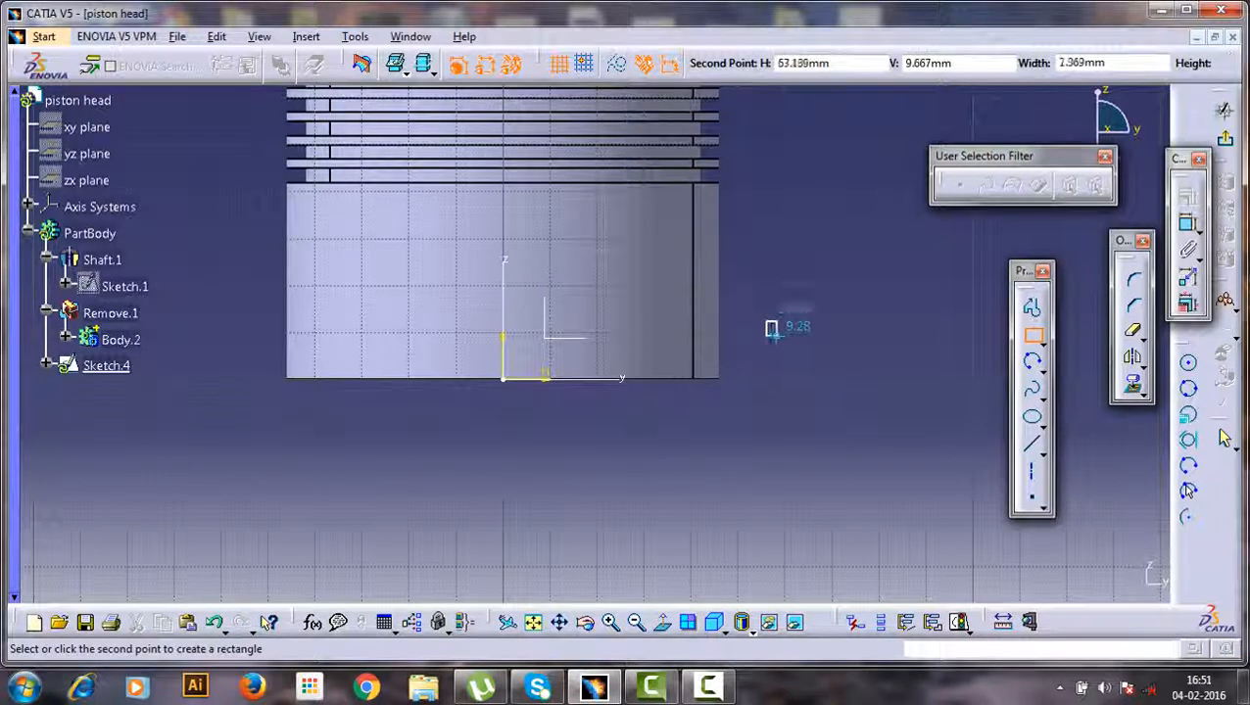
{"action": "left_click", "coordinate": [827, 341]}
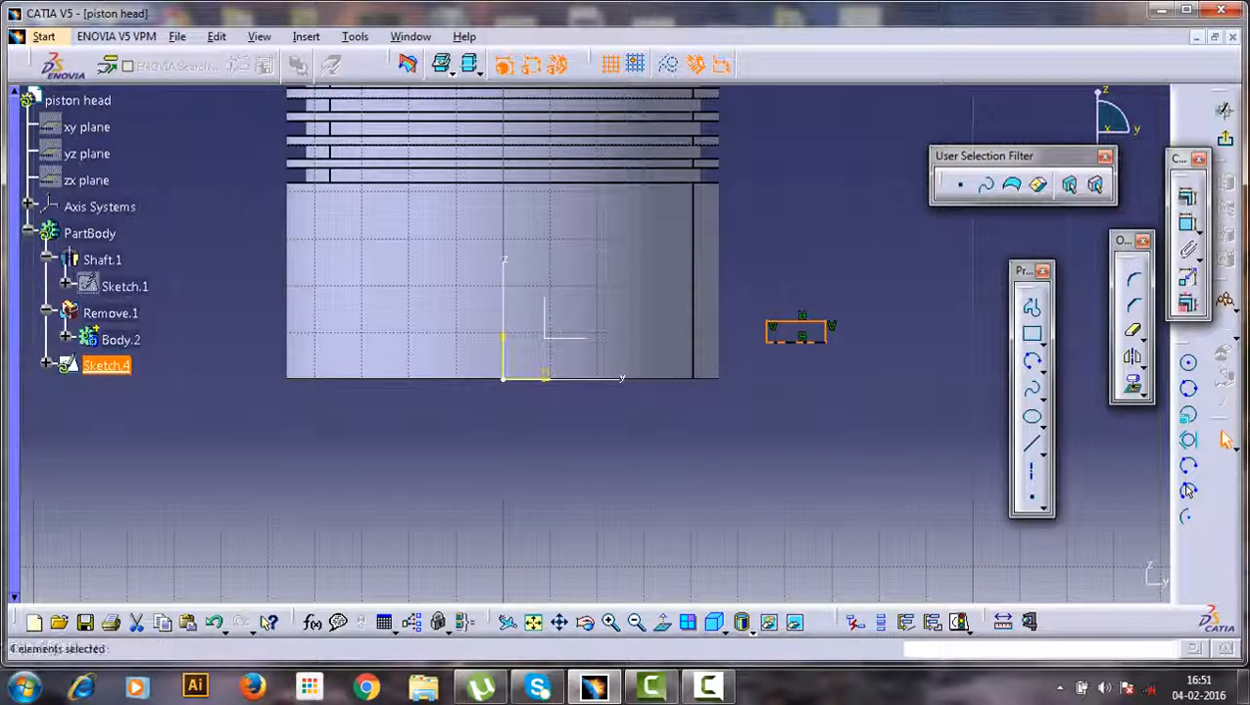
- Dimension the rectangle to a width of 8 mm and a height of 2 mm
{"action": "left_click", "coordinate": [1225, 441]}
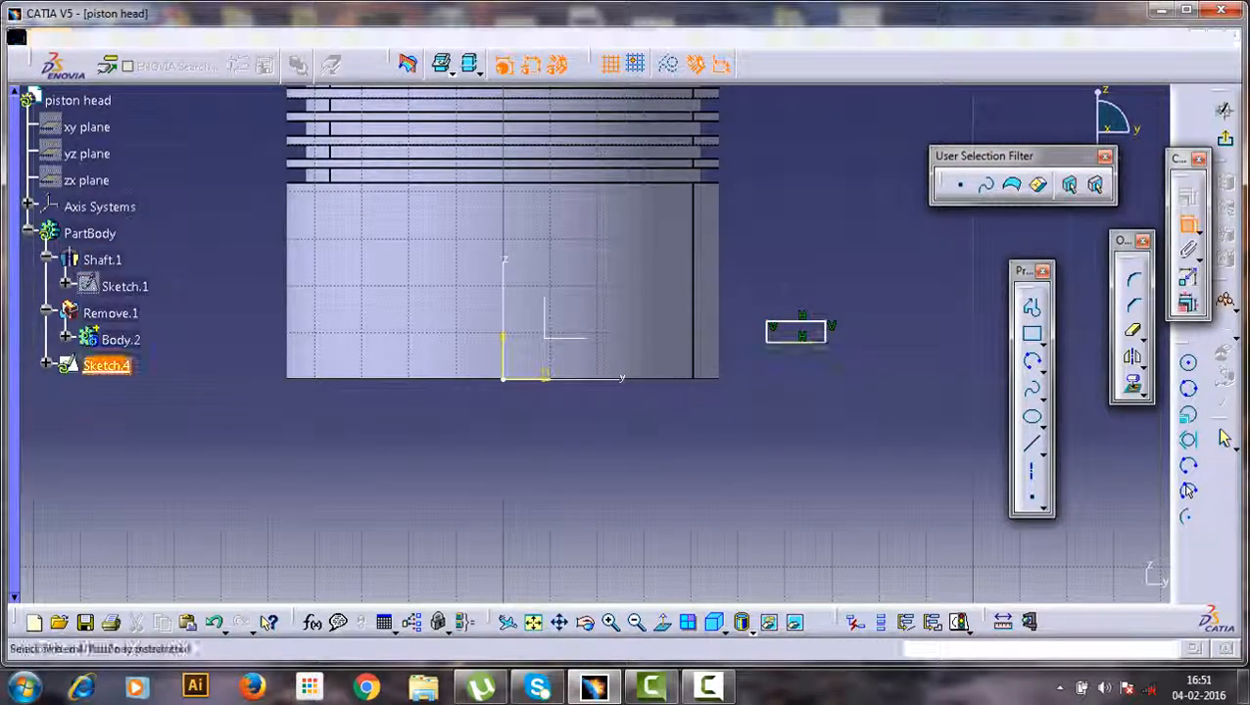
{"action": "left_click", "coordinate": [796, 365]}
{"action": "double_click", "coordinate": [795, 363]}
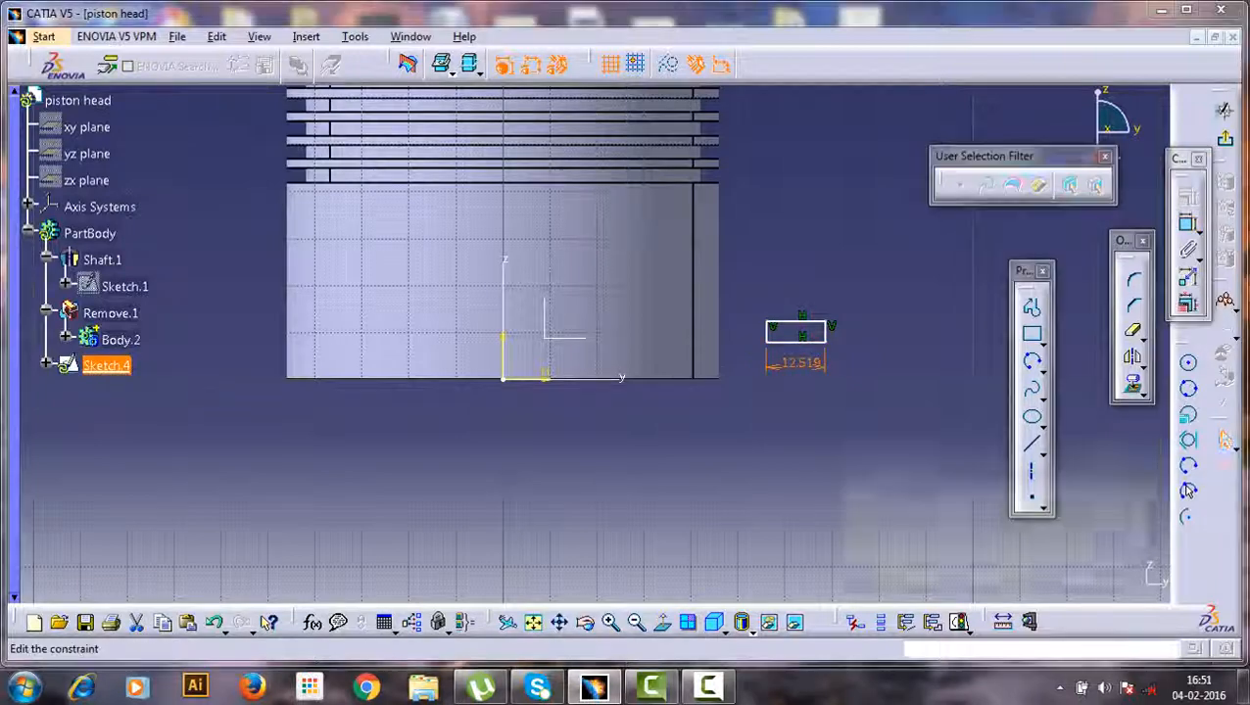
{"action": "key", "text": "Return"}
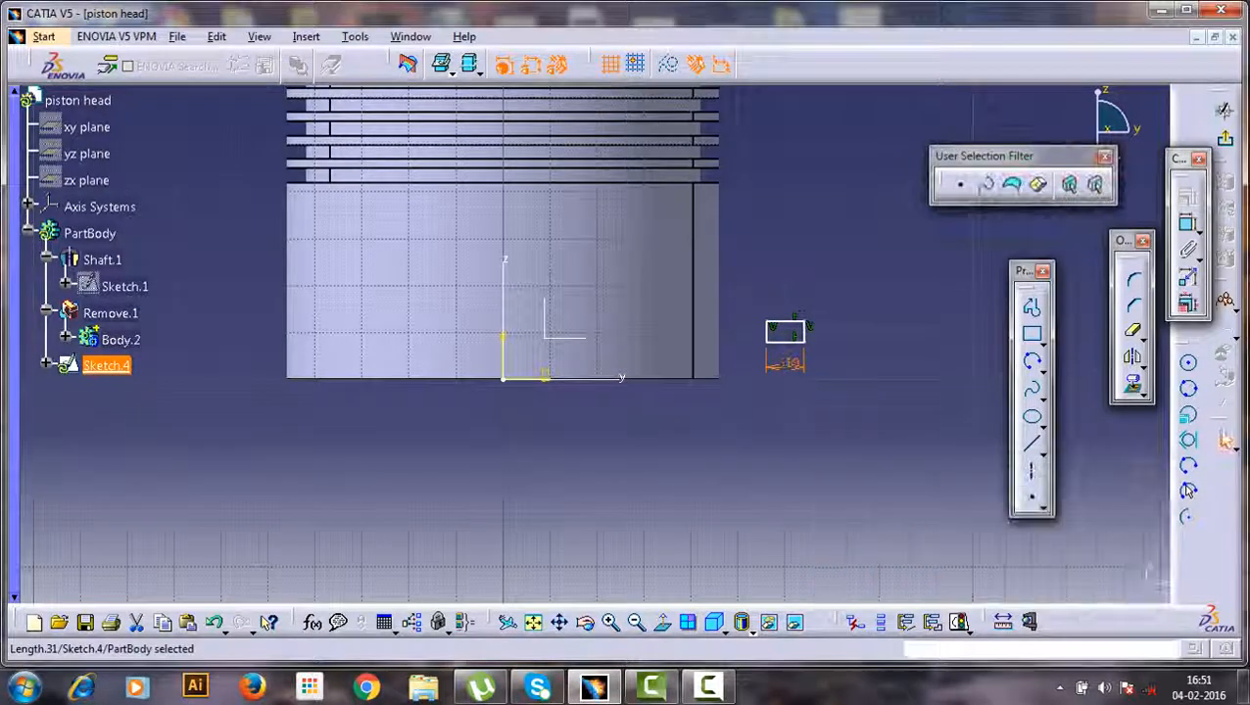
{"action": "left_click", "coordinate": [1225, 440]}
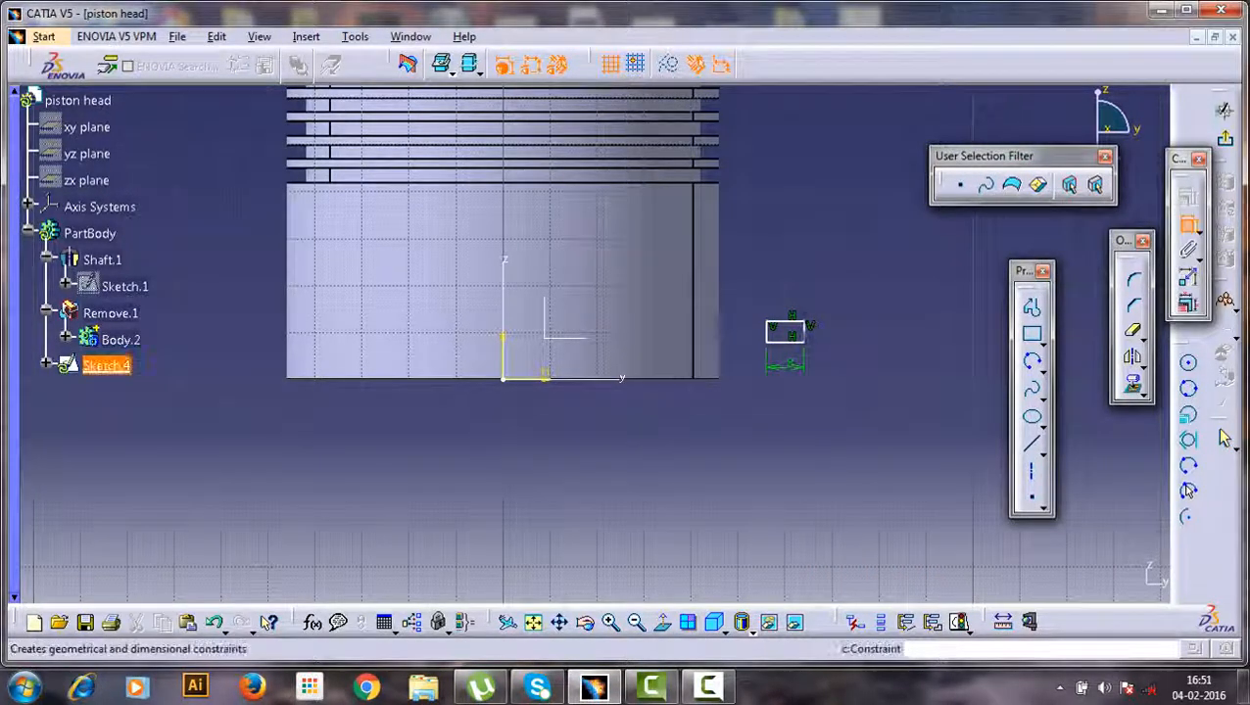
{"action": "left_click", "coordinate": [828, 330]}
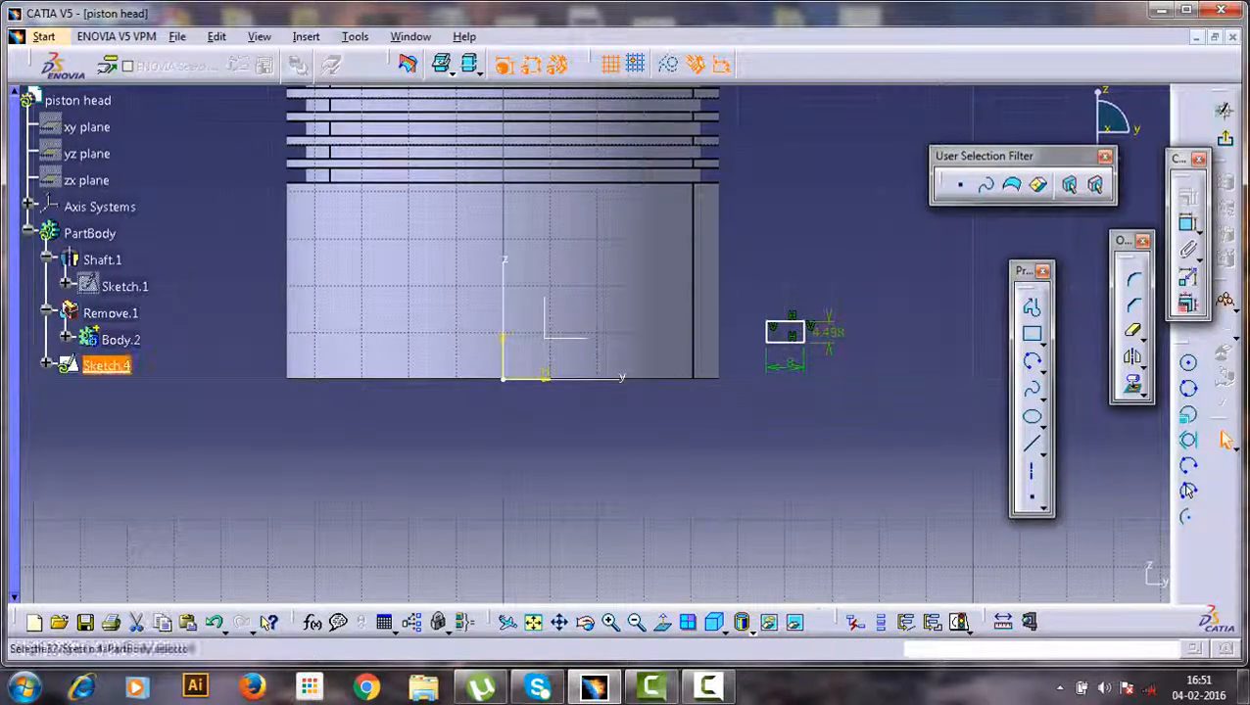
{"action": "double_click", "coordinate": [828, 332]}
{"action": "type", "text": "2"}
{"action": "key", "text": "Return"}
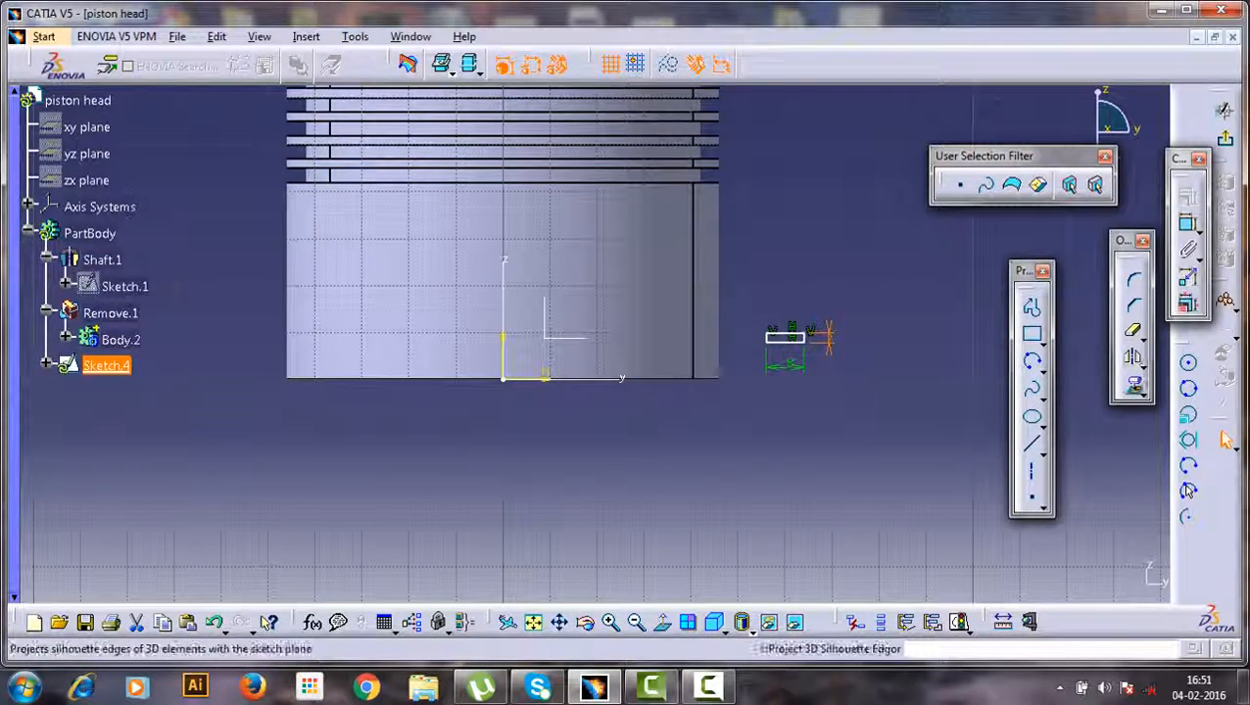
- Project the 3D silhouette edges of the lower cylindrical skirt face onto the sketch plane
{"action": "left_click", "coordinate": [1225, 439]}
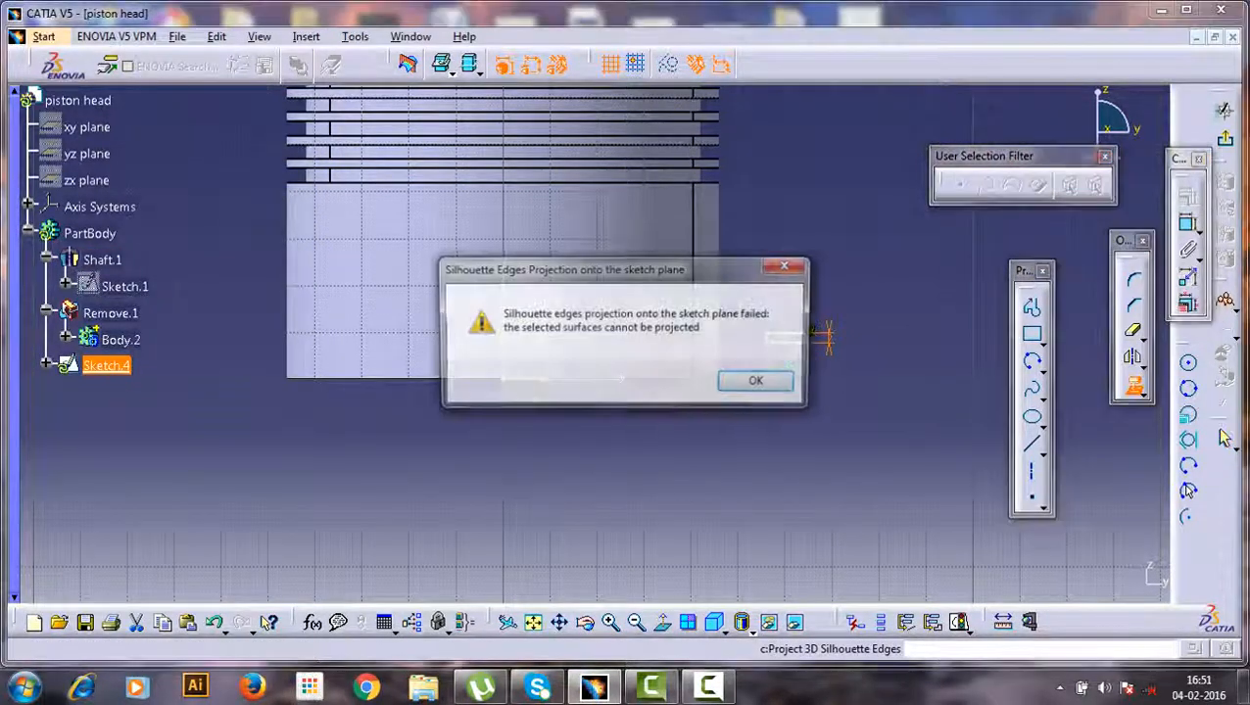
{"action": "left_click", "coordinate": [759, 383]}
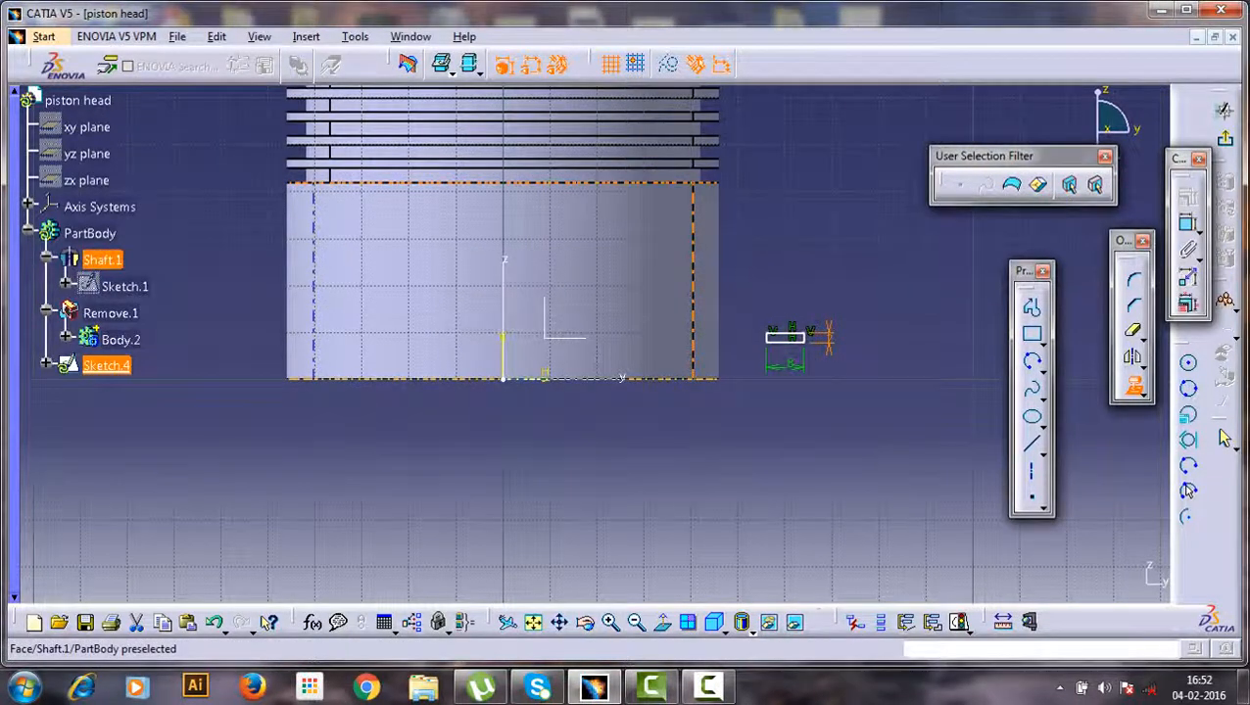
{"action": "left_click", "coordinate": [642, 328]}
{"action": "key", "text": "Return"}
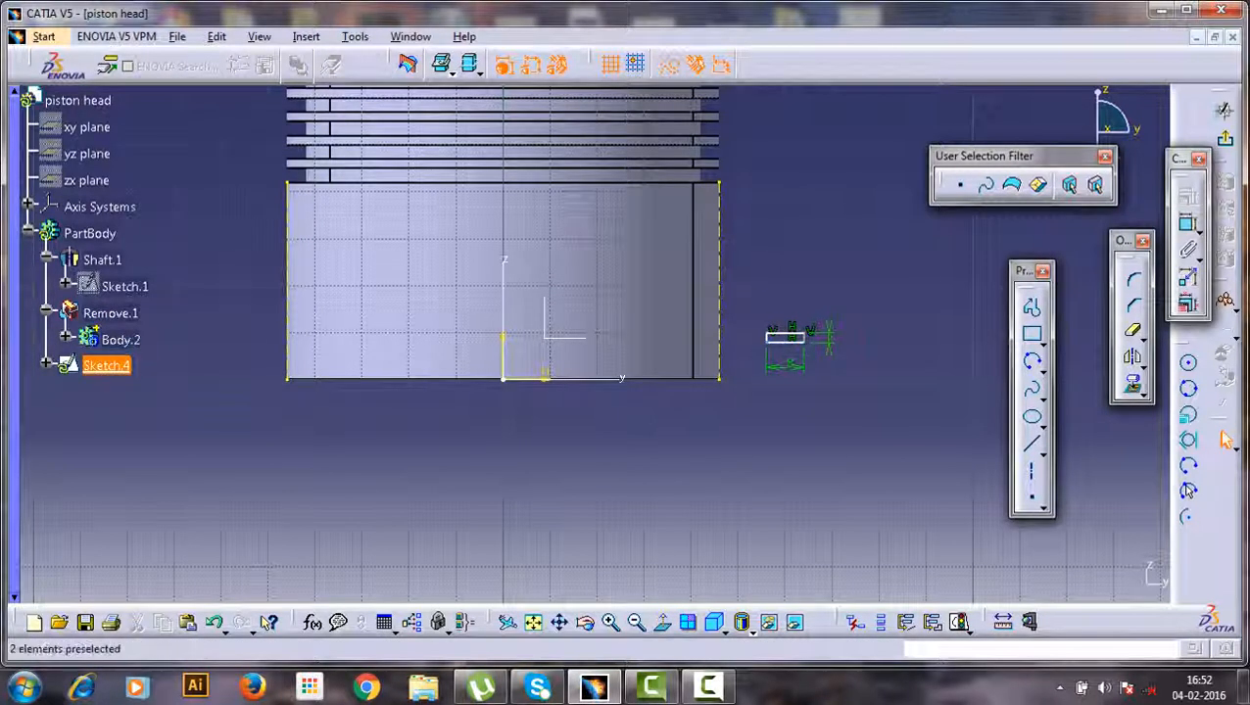
- Constrain the rectangle's two vertical sides to be symmetric about the skirt's projected silhouette edge nearest the rectangle
{"action": "mouse_move", "coordinate": [813, 341]}
{"action": "middle_mouse_down"}
{"action": "mouse_move", "coordinate": [816, 247]}
{"action": "mouse_move", "coordinate": [661, 242]}
{"action": "middle_mouse_up"}
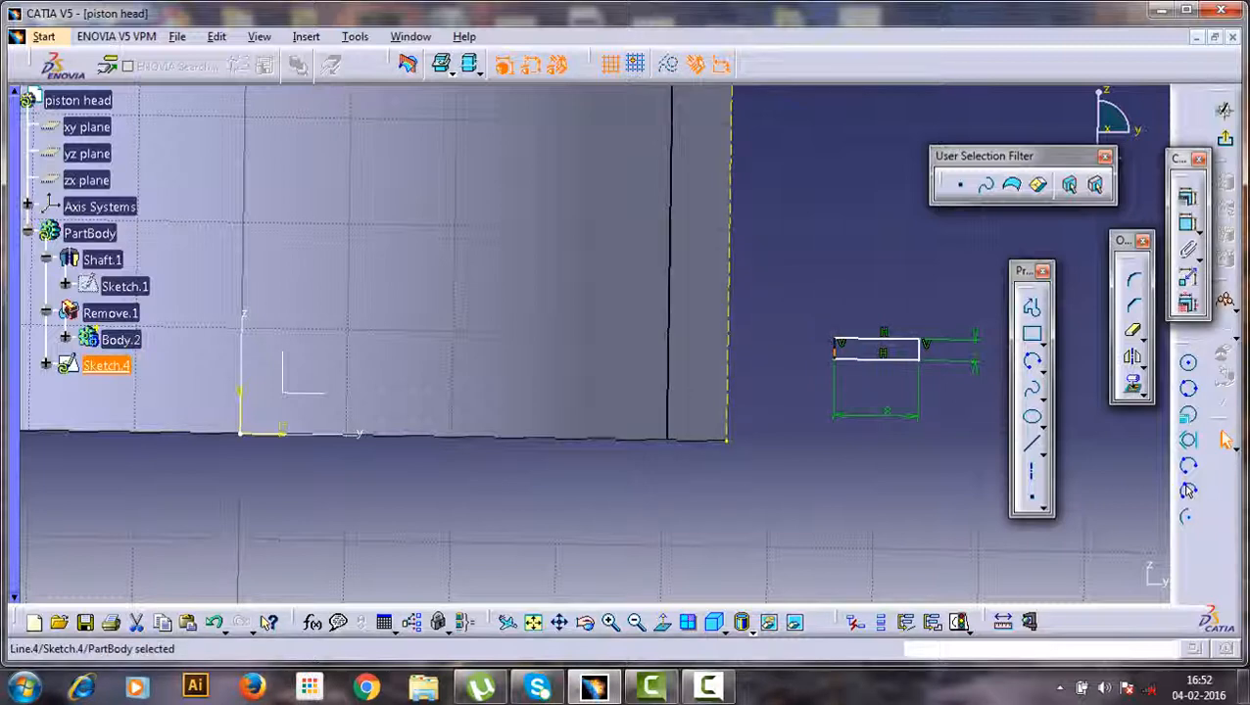
{"action": "left_click", "coordinate": [1189, 224]}
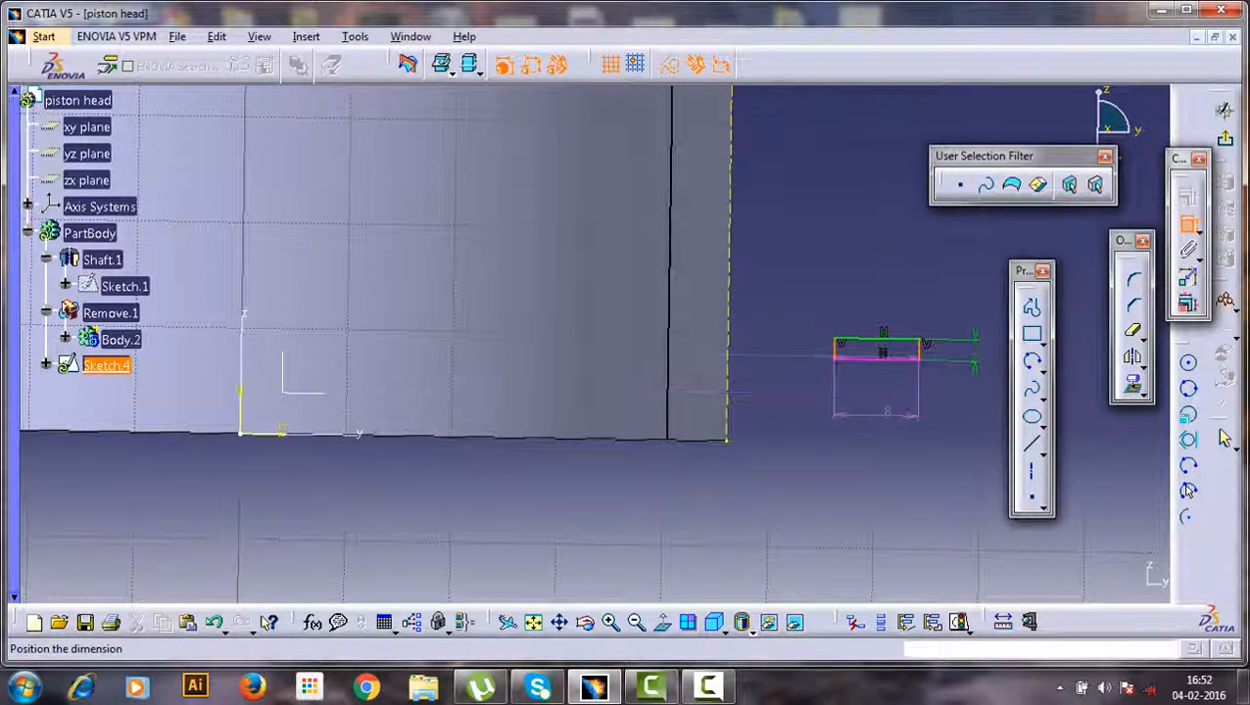
{"action": "right_click", "coordinate": [745, 294]}
{"action": "left_click", "coordinate": [819, 471]}
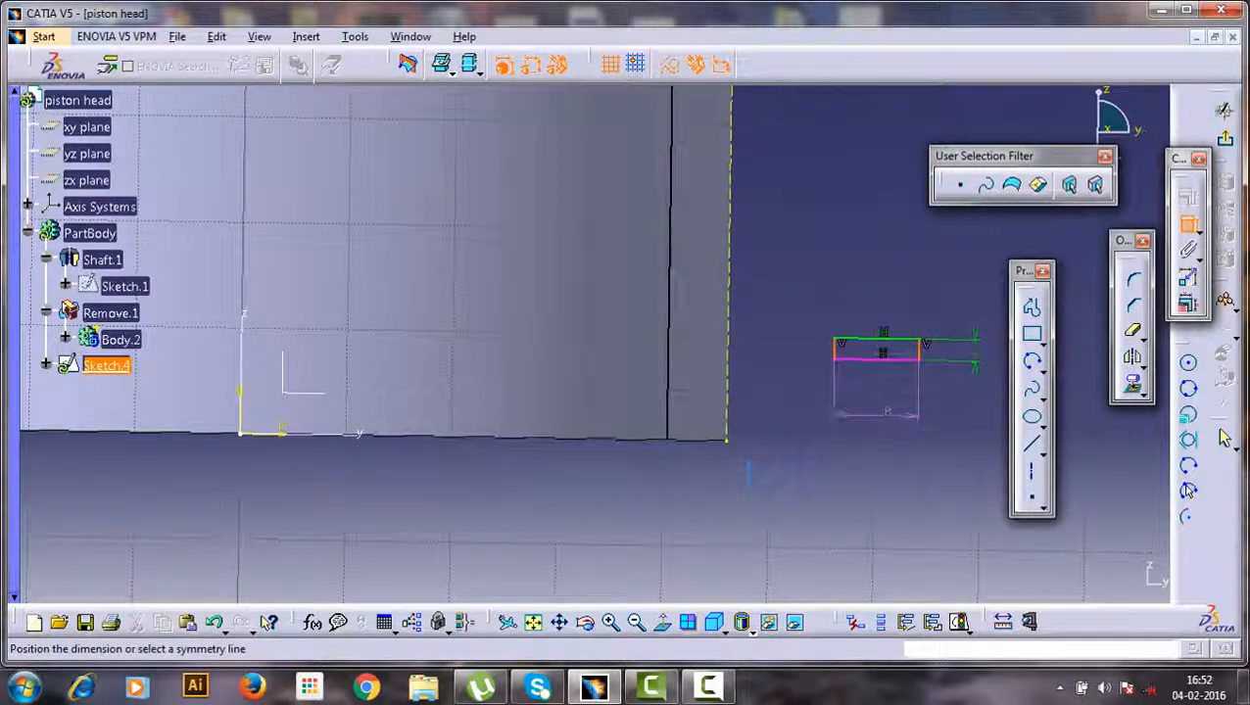
{"action": "left_click", "coordinate": [729, 345]}
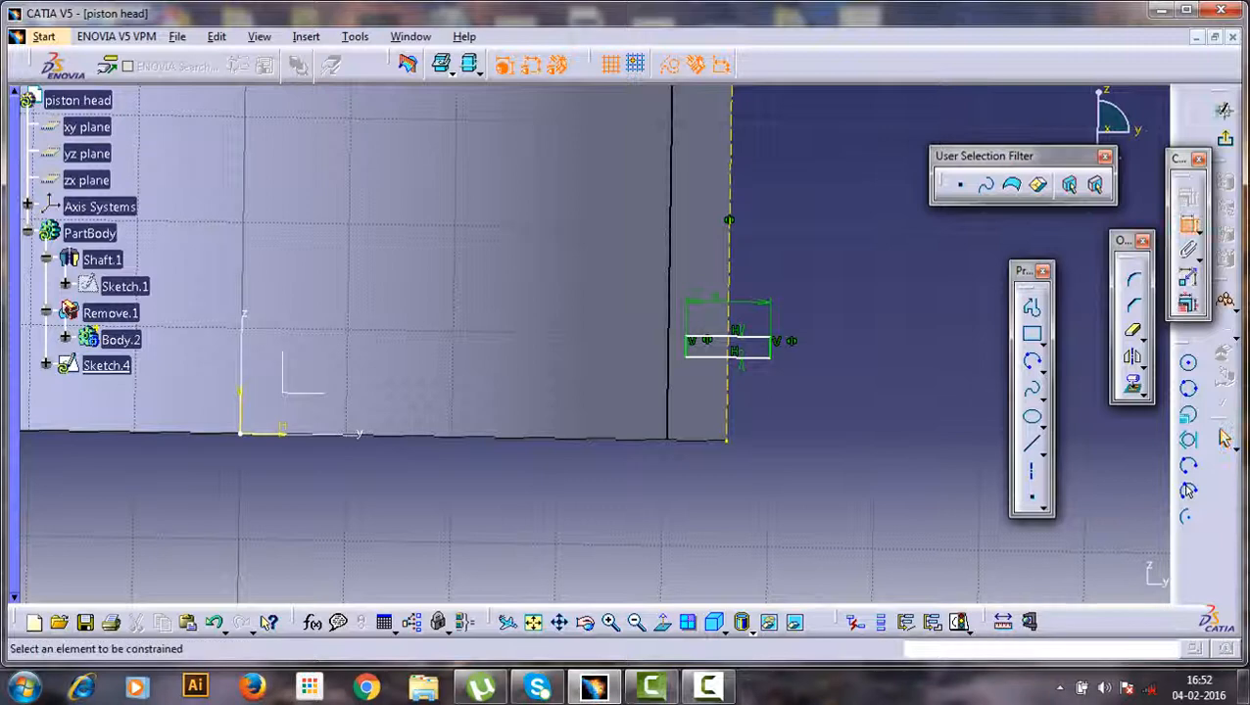
{"action": "left_click", "coordinate": [1224, 438]}
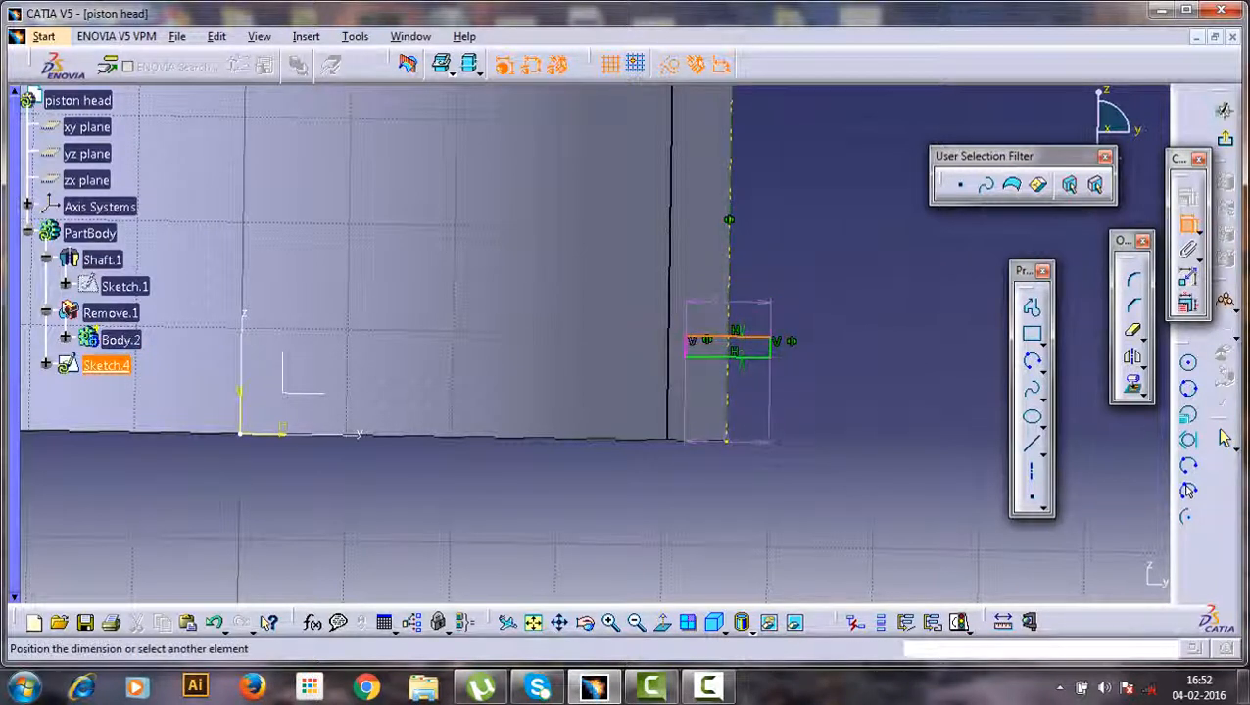
{"action": "left_click", "coordinate": [726, 440]}
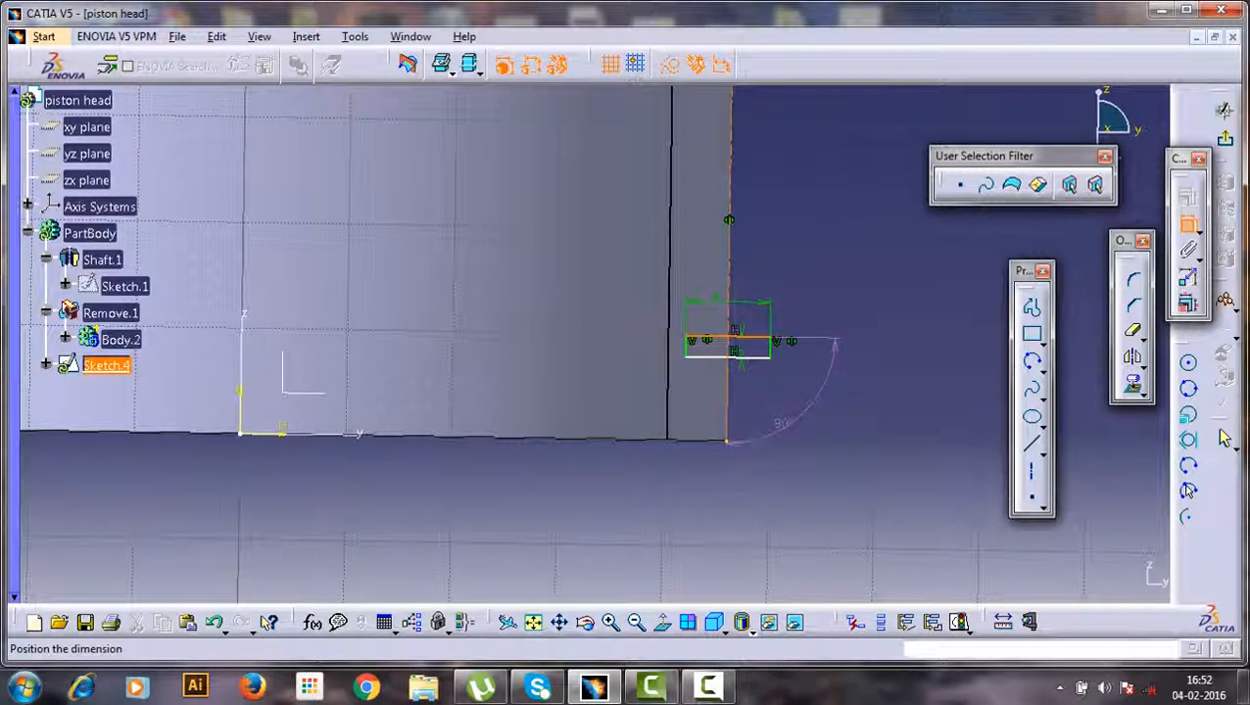
{"action": "key", "text": "Escape"}
{"action": "key", "text": "Escape"}
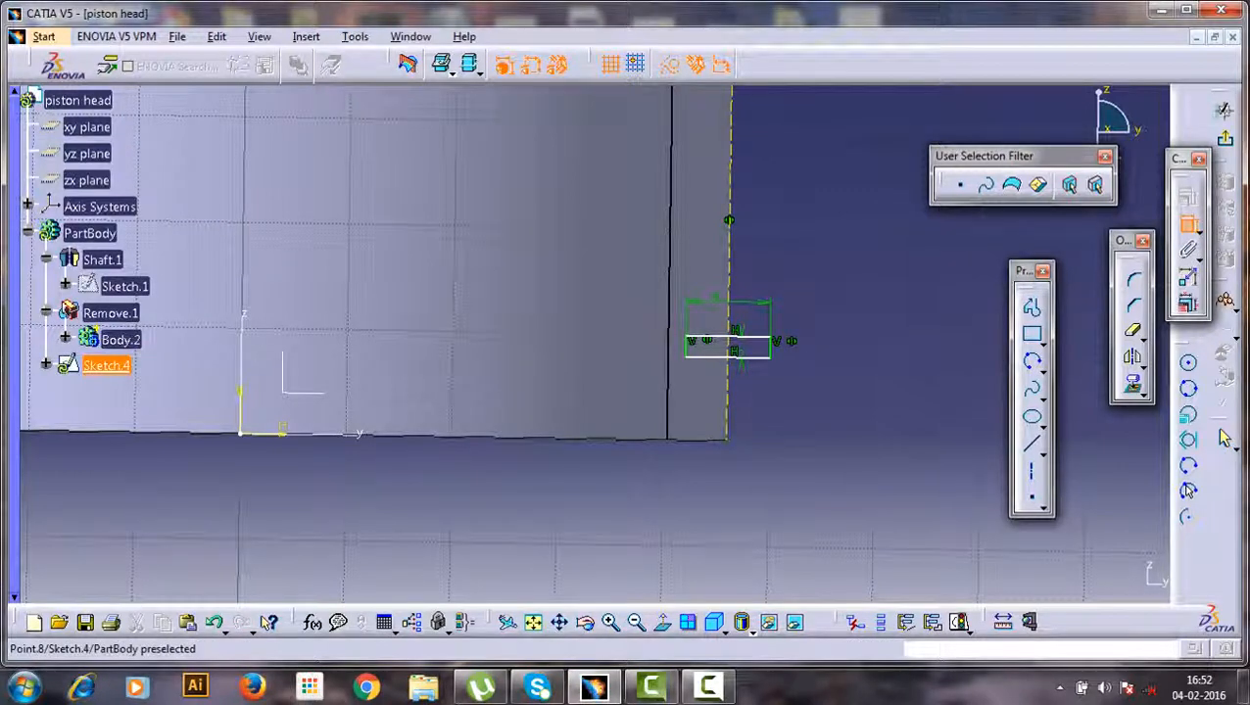
- Set the distance from the silhouette edge's lower endpoint to the rectangle's upper side to 7 mm and exit the sketch
{"action": "left_click", "coordinate": [726, 440]}
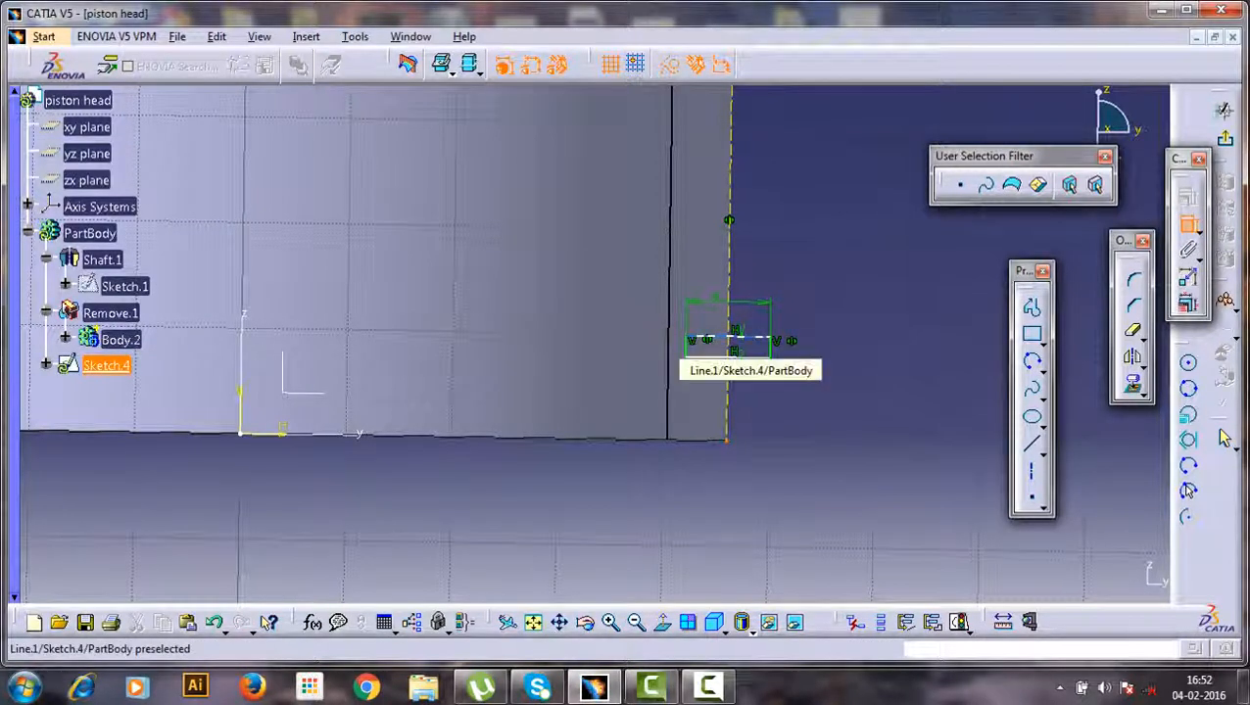
{"action": "left_click", "coordinate": [737, 341]}
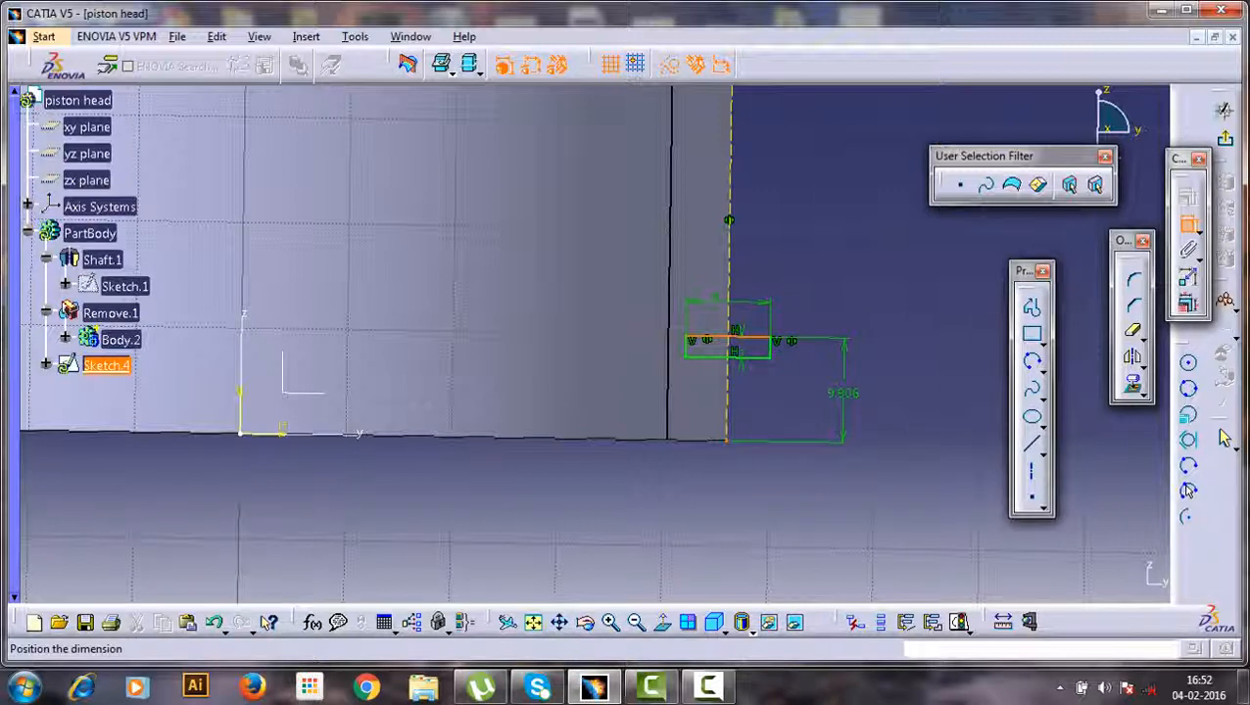
{"action": "left_click", "coordinate": [839, 391]}
{"action": "double_click", "coordinate": [840, 391]}
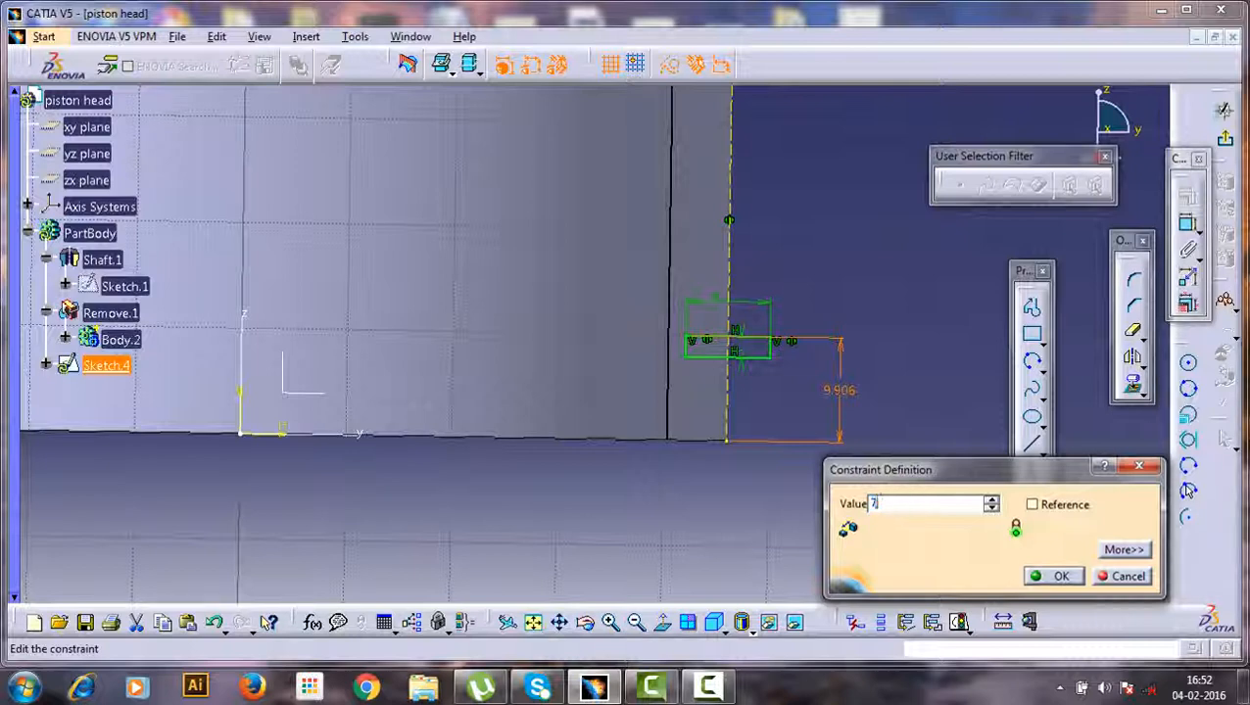
{"action": "type", "text": "7"}
{"action": "key", "text": "Return"}
{"action": "left_click", "coordinate": [828, 333]}
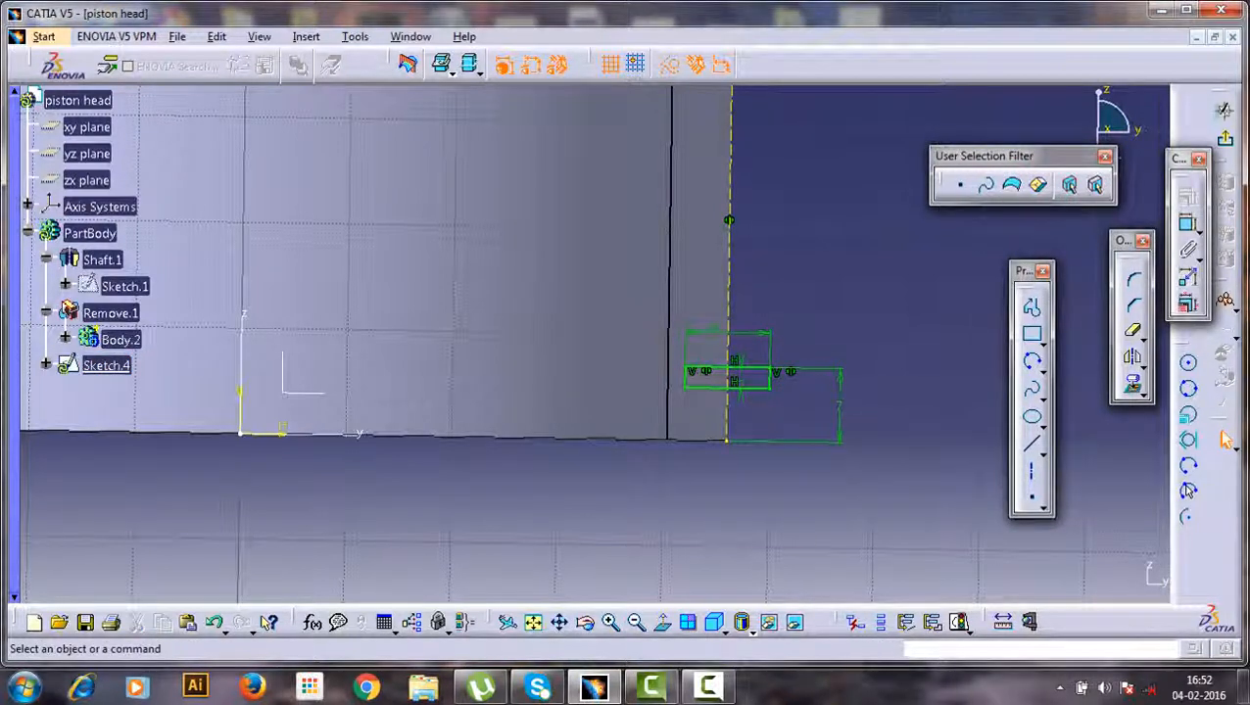
{"action": "mouse_move", "coordinate": [828, 333]}
{"action": "middle_mouse_down"}
{"action": "mouse_move", "coordinate": [826, 344]}
{"action": "mouse_move", "coordinate": [826, 318]}
{"action": "mouse_move", "coordinate": [827, 451]}
{"action": "middle_mouse_up"}
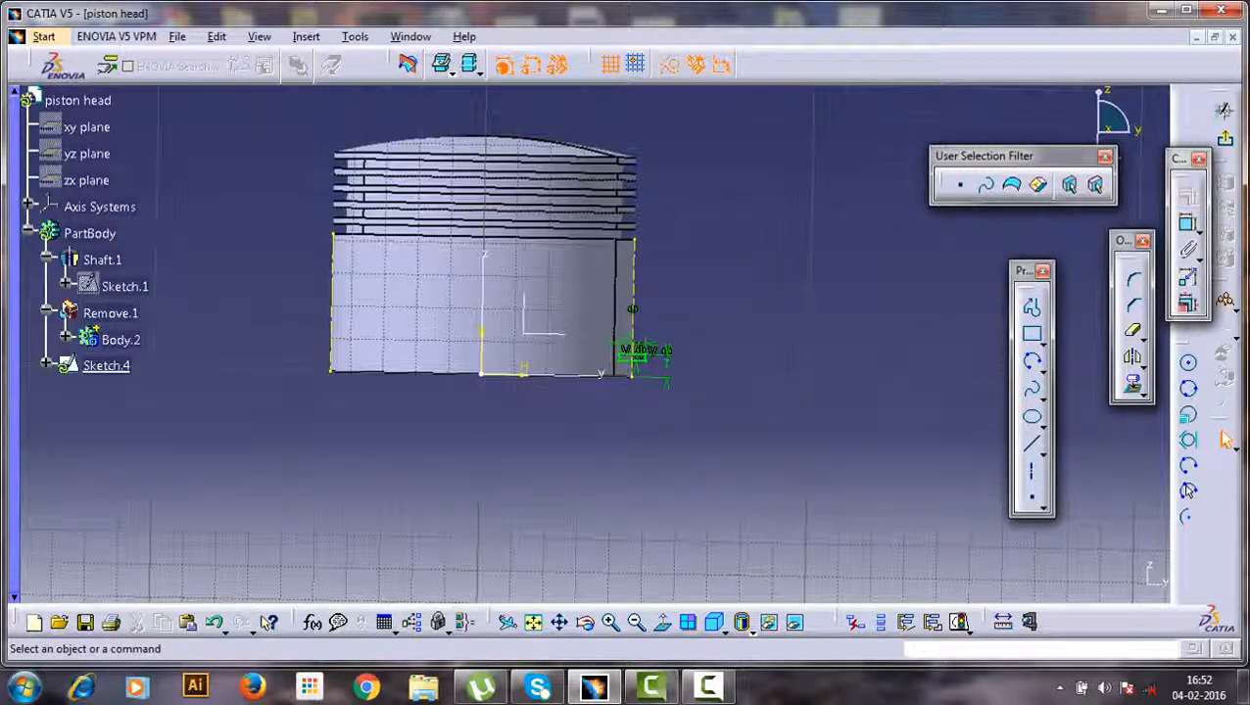
{"action": "left_click", "coordinate": [1224, 139]}
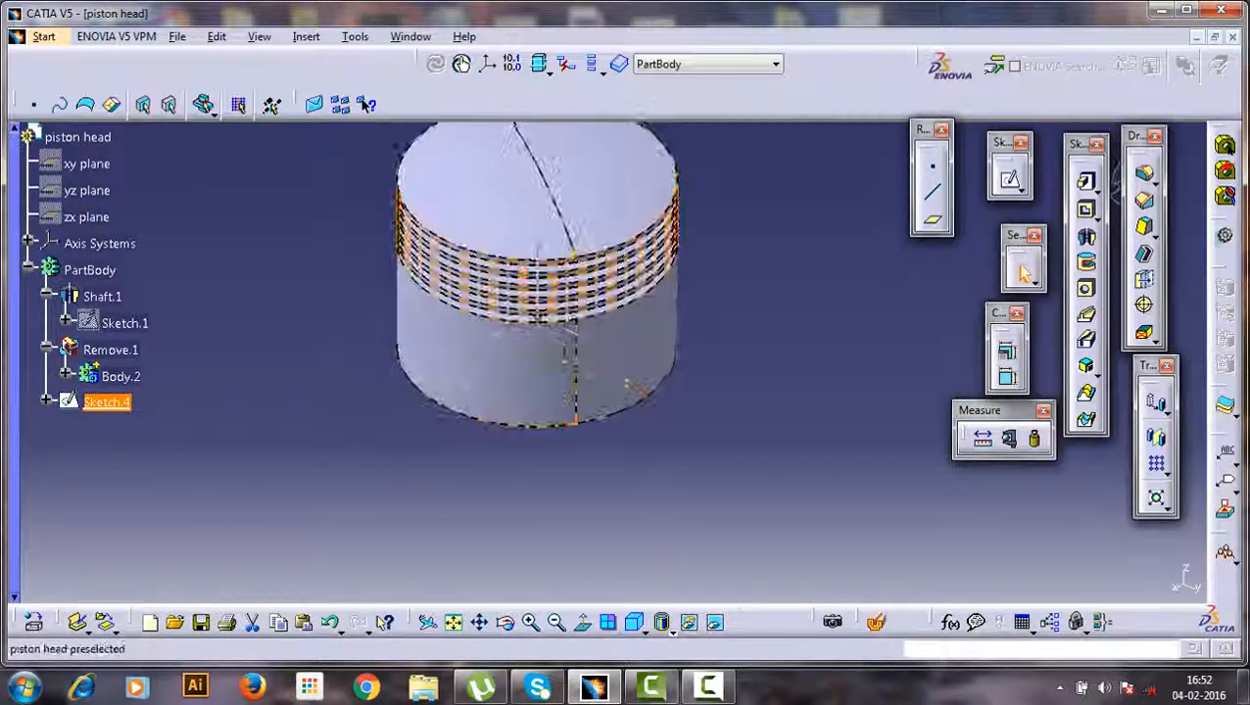
- Insert a new body and move the groove rectangle's sketch out of PartBody into it by cutting and pasting
{"action": "left_click", "coordinate": [306, 37]}
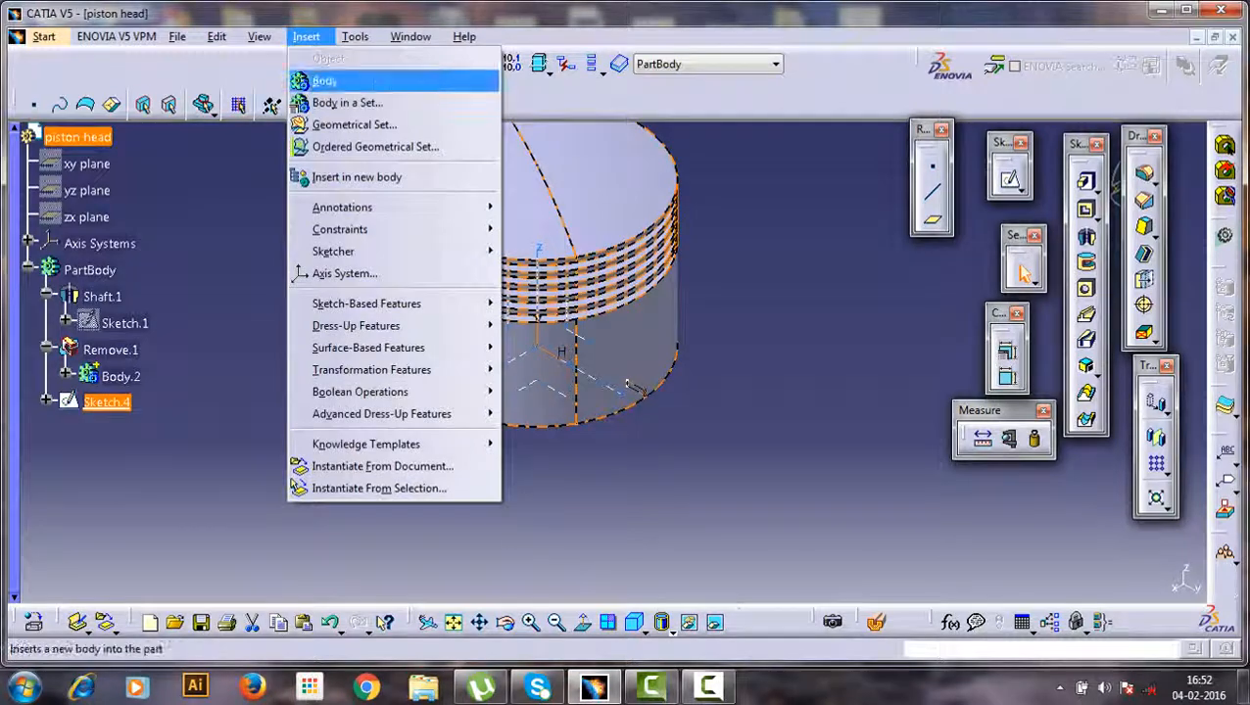
{"action": "left_click", "coordinate": [318, 81]}
{"action": "left_click", "coordinate": [766, 382]}
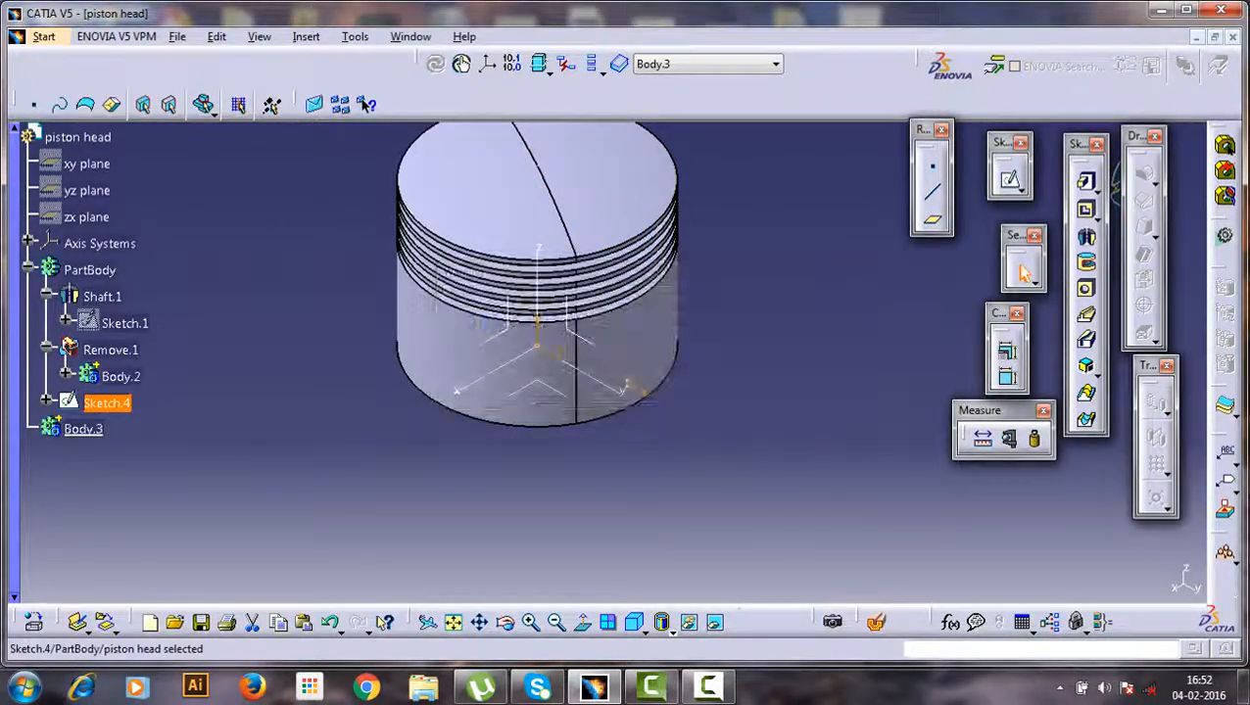
{"action": "right_click", "coordinate": [105, 401]}
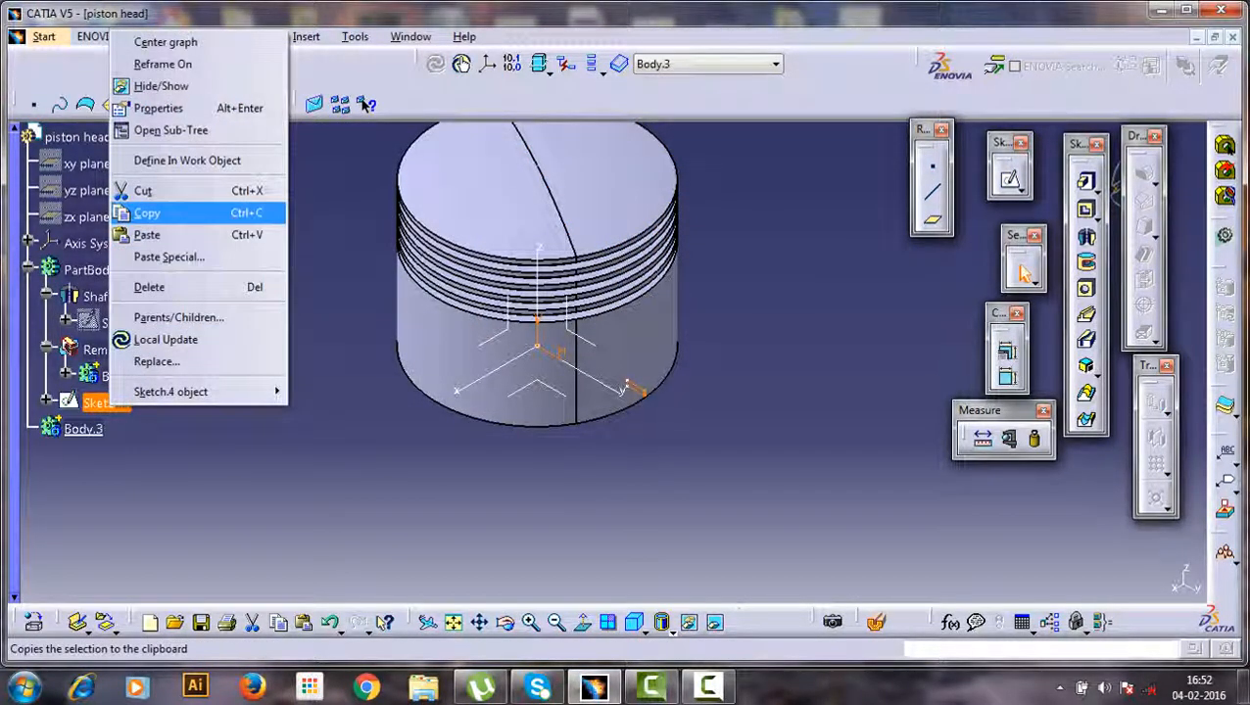
{"action": "left_click", "coordinate": [143, 190]}
{"action": "right_click", "coordinate": [91, 403]}
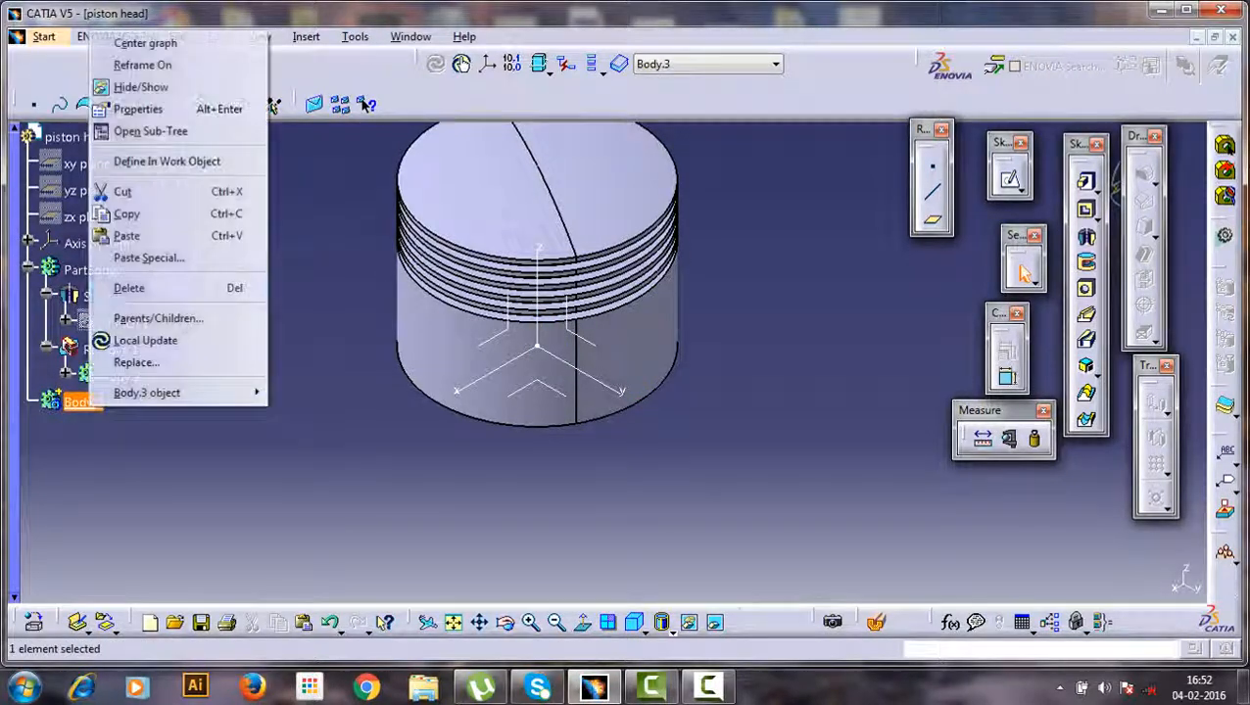
{"action": "left_click", "coordinate": [126, 236]}
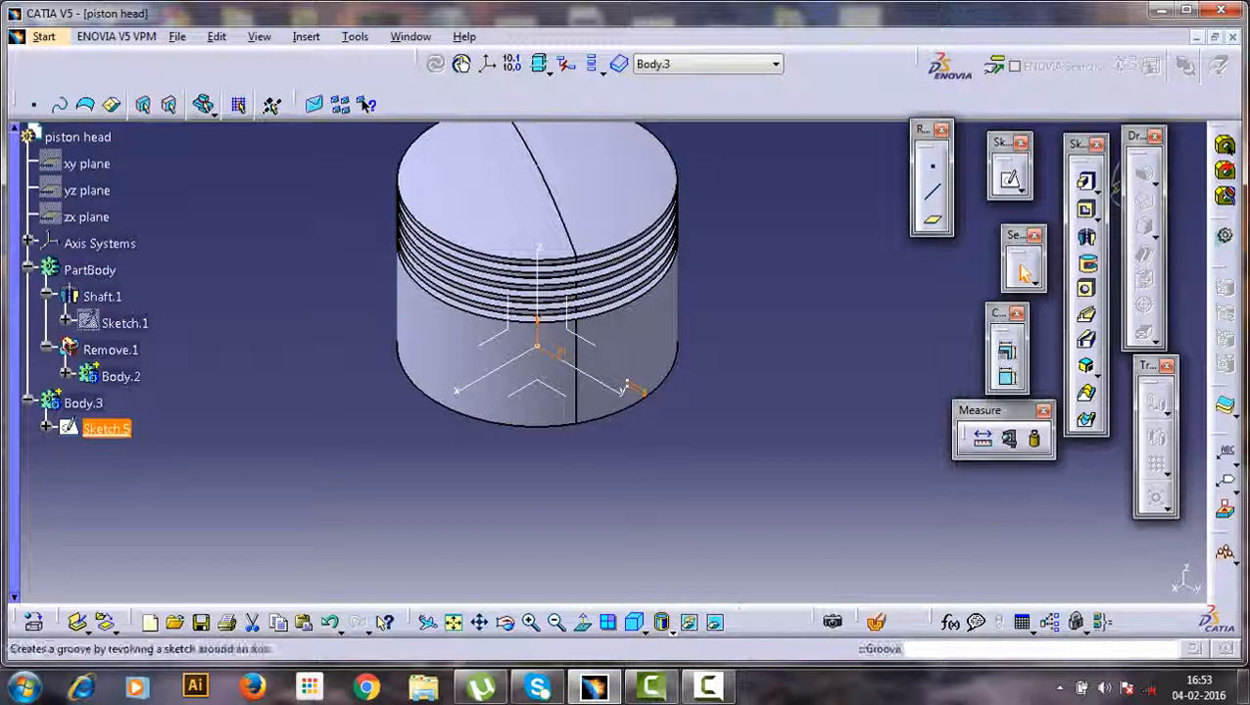
- Revolve the pasted rectangle sketch 360 degrees as a Shaft about the Z axis of the absolute axis system
{"action": "left_click", "coordinate": [1085, 237]}
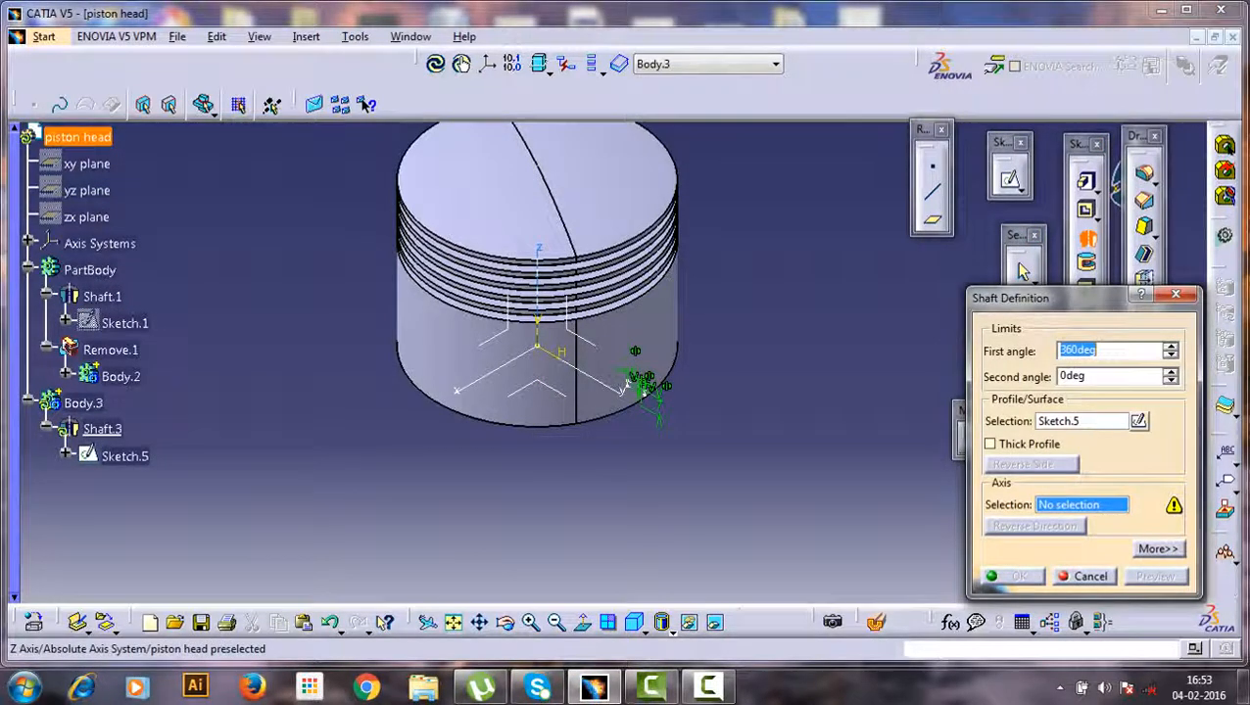
{"action": "left_click", "coordinate": [625, 384]}
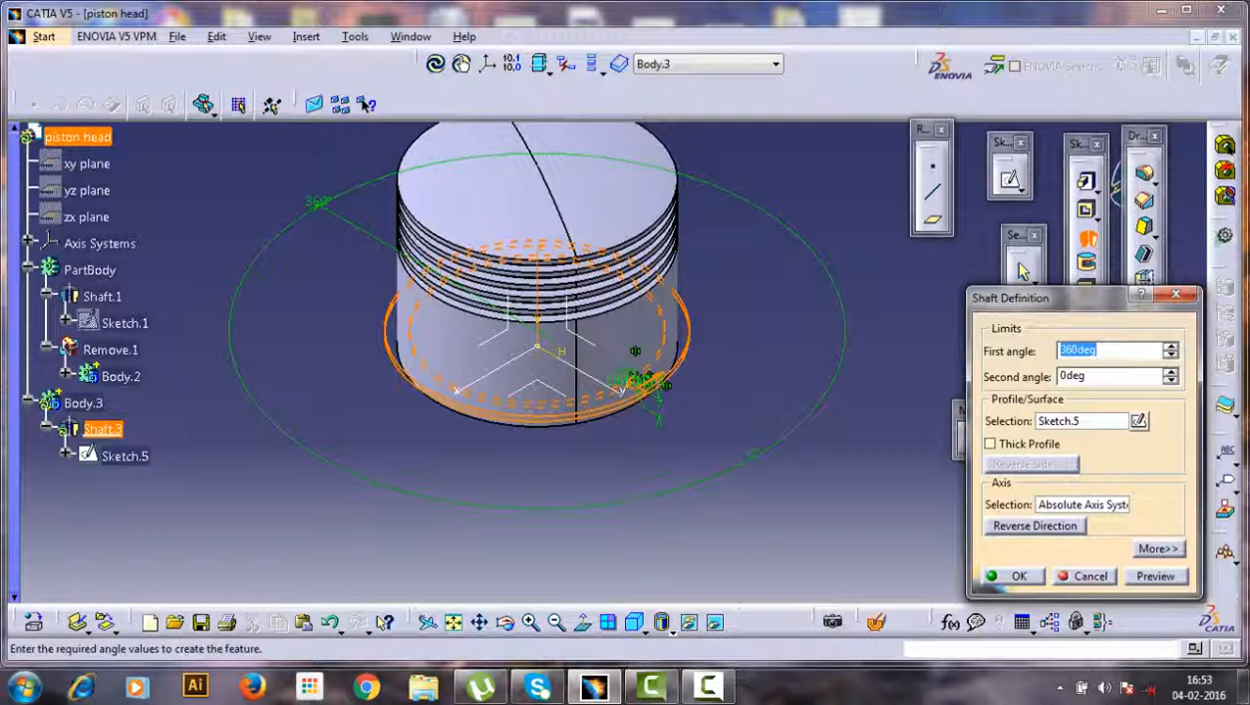
{"action": "left_click", "coordinate": [1013, 576]}
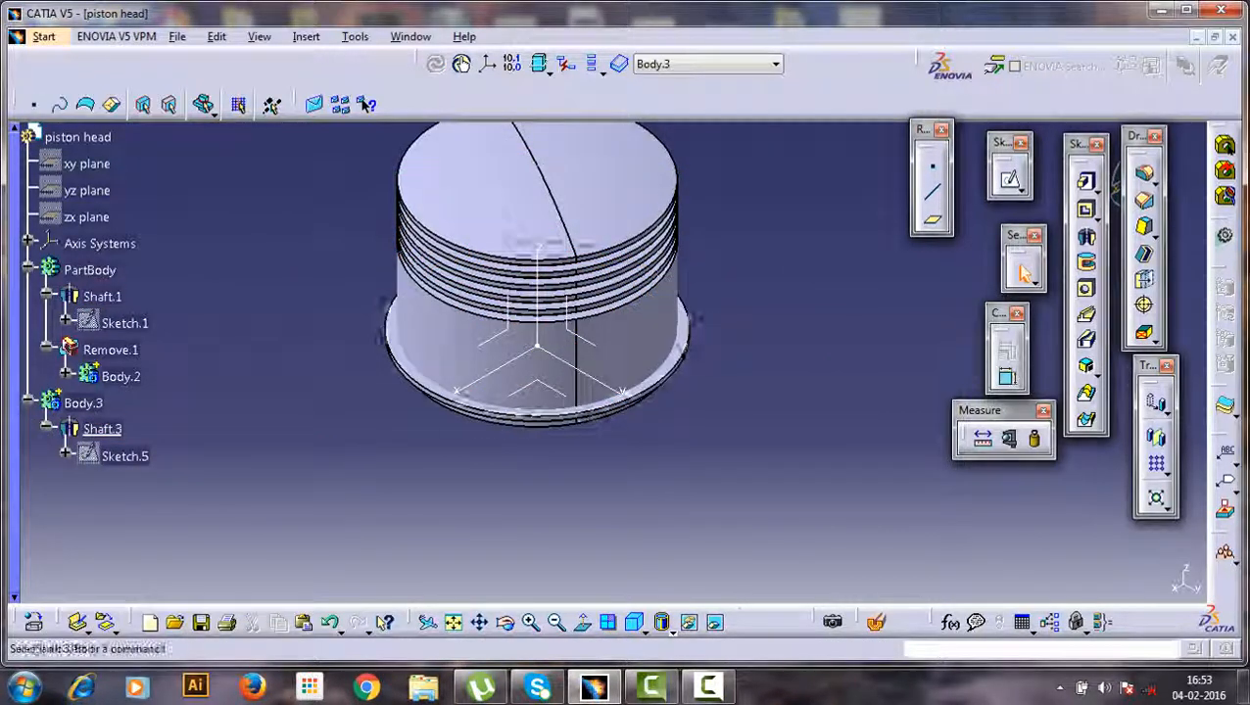
- Remove the revolved ring body from PartBody with the Boolean Remove operation to cut the groove near the skirt's lower end
{"action": "right_click", "coordinate": [83, 403]}
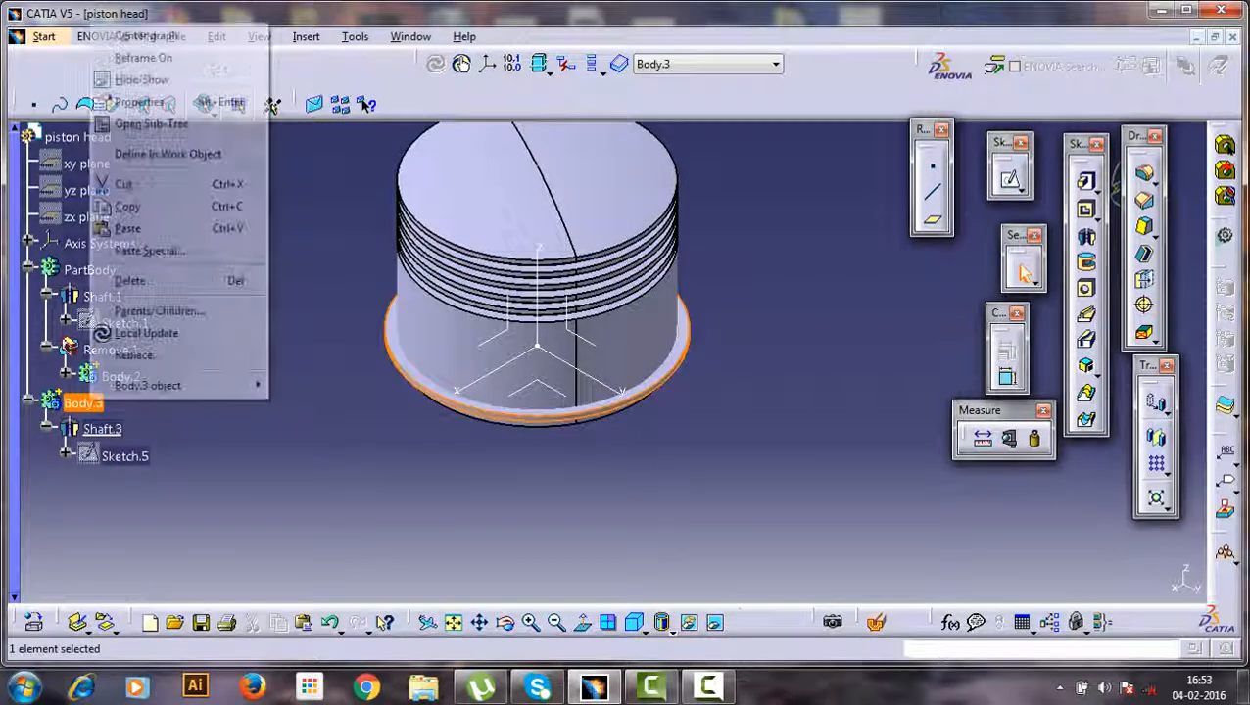
{"action": "mouse_move", "coordinate": [176, 385]}
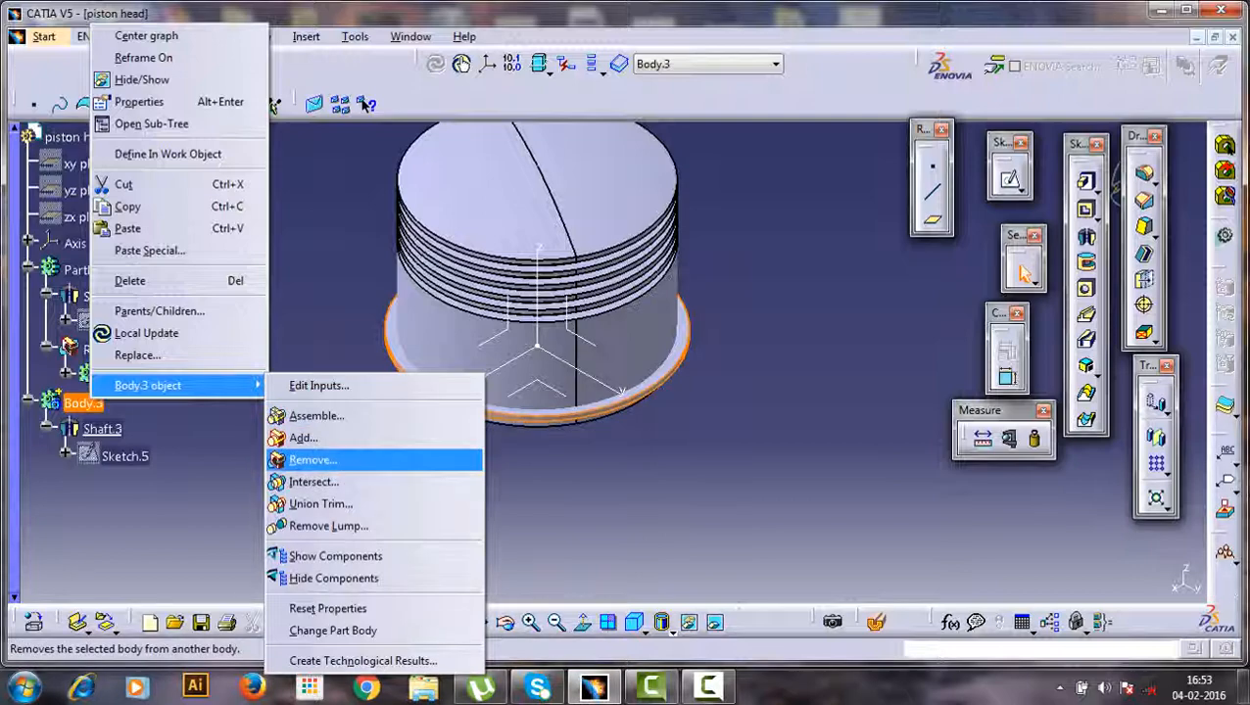
{"action": "left_click", "coordinate": [313, 459]}
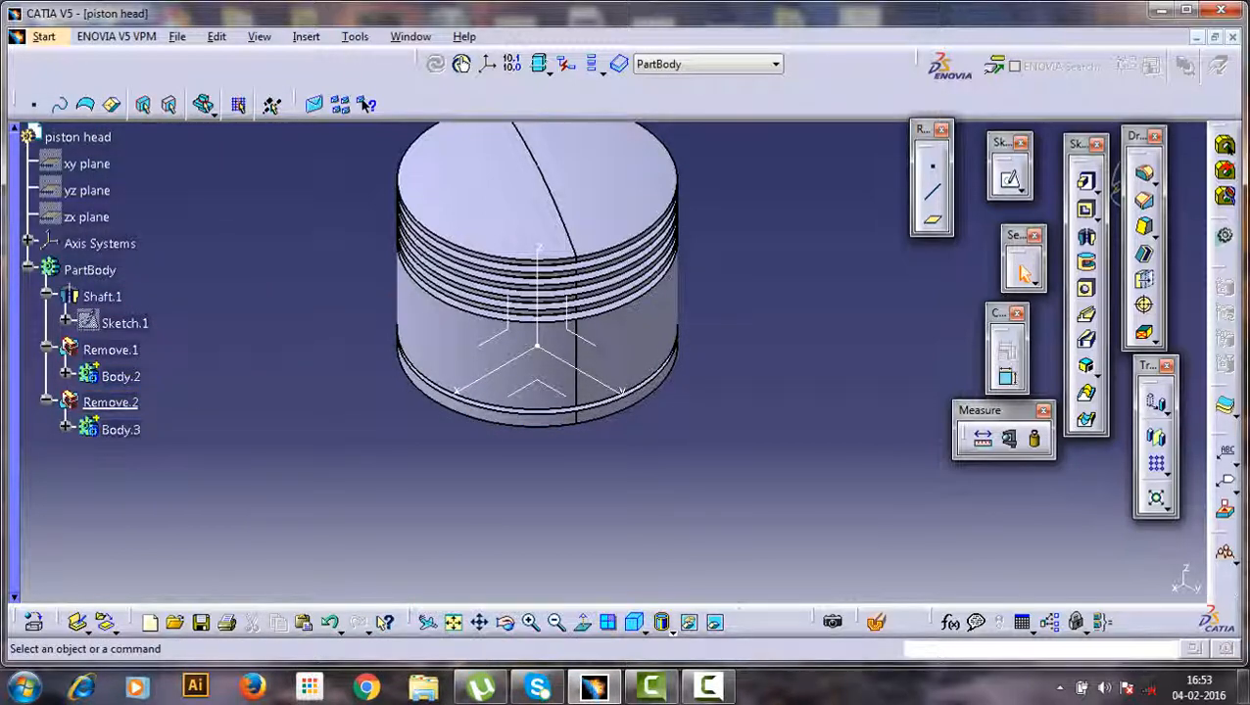
- Examine the lower skirt groove up close and the piston's flat underside
{"action": "middle_click_drag", "start_coordinate": [609, 404], "coordinate": [609, 265]}
{"action": "left_click", "coordinate": [609, 402]}
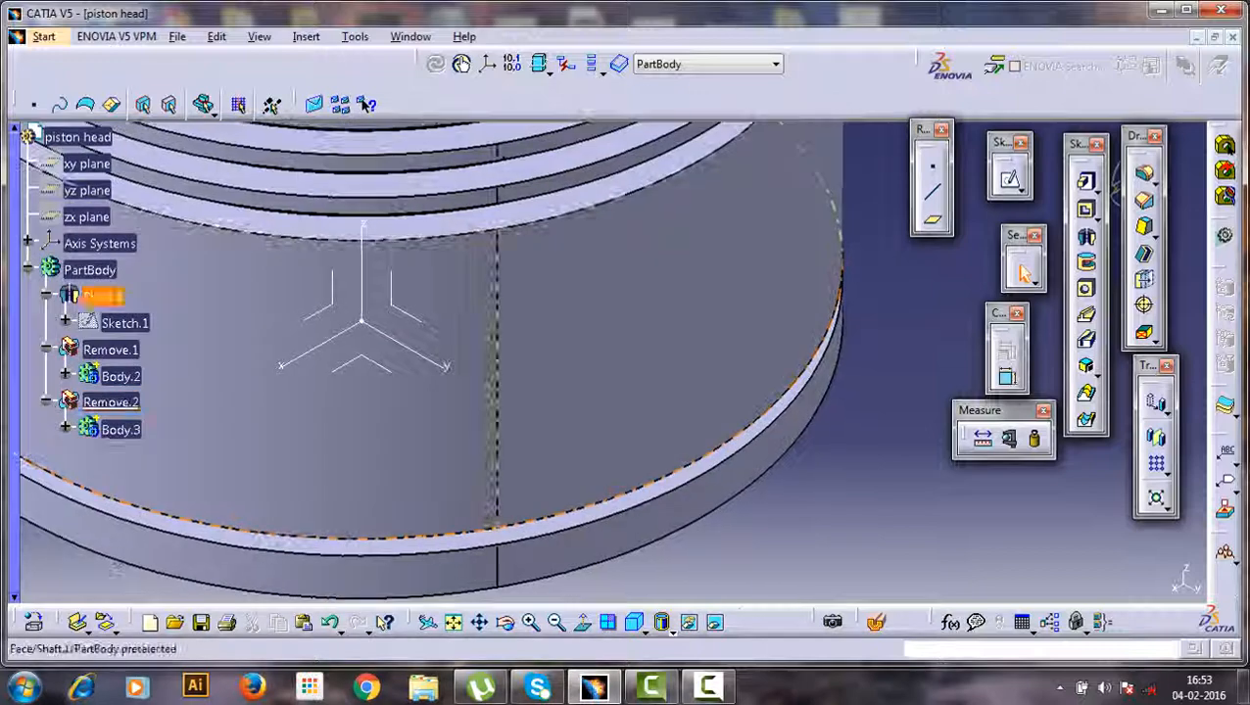
{"action": "middle_click_drag", "start_coordinate": [416, 432], "coordinate": [459, 419]}
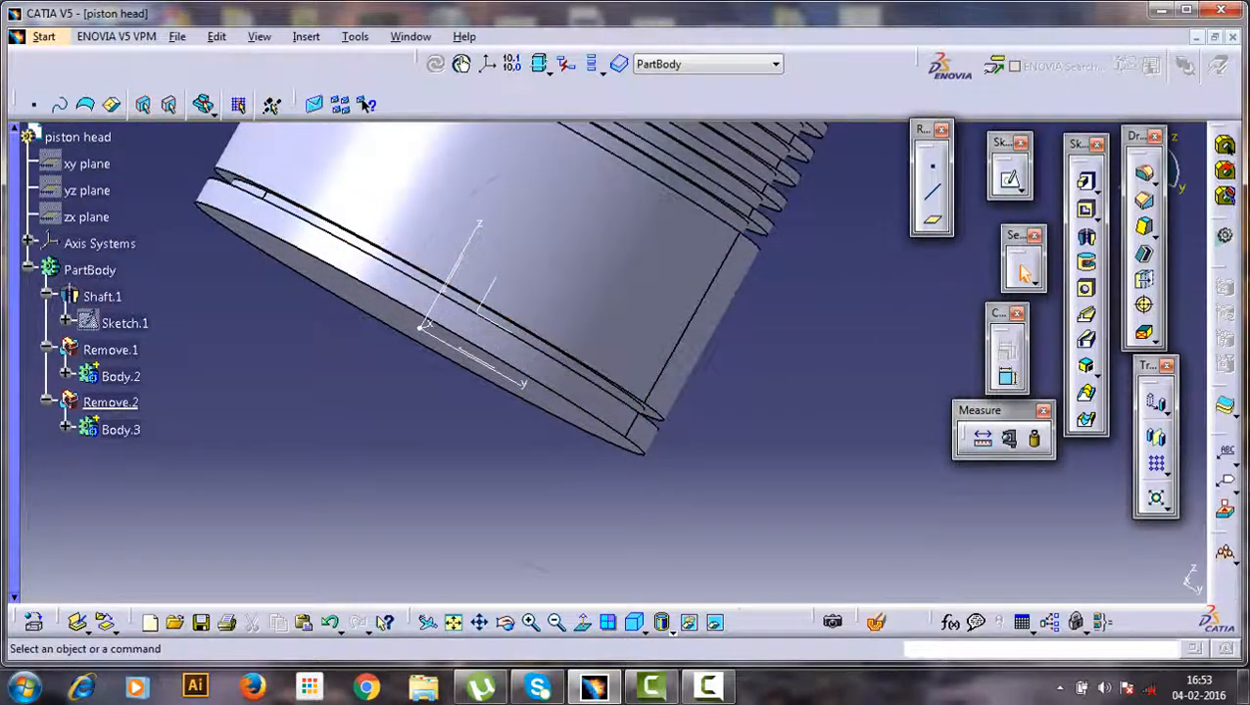
{"action": "scroll", "coordinate": [490, 245], "scroll_direction": "up", "scroll_amount": 1}
{"action": "middle_click_drag", "start_coordinate": [490, 245], "coordinate": [489, 298]}
{"action": "middle_click_drag", "start_coordinate": [572, 351], "coordinate": [621, 311]}
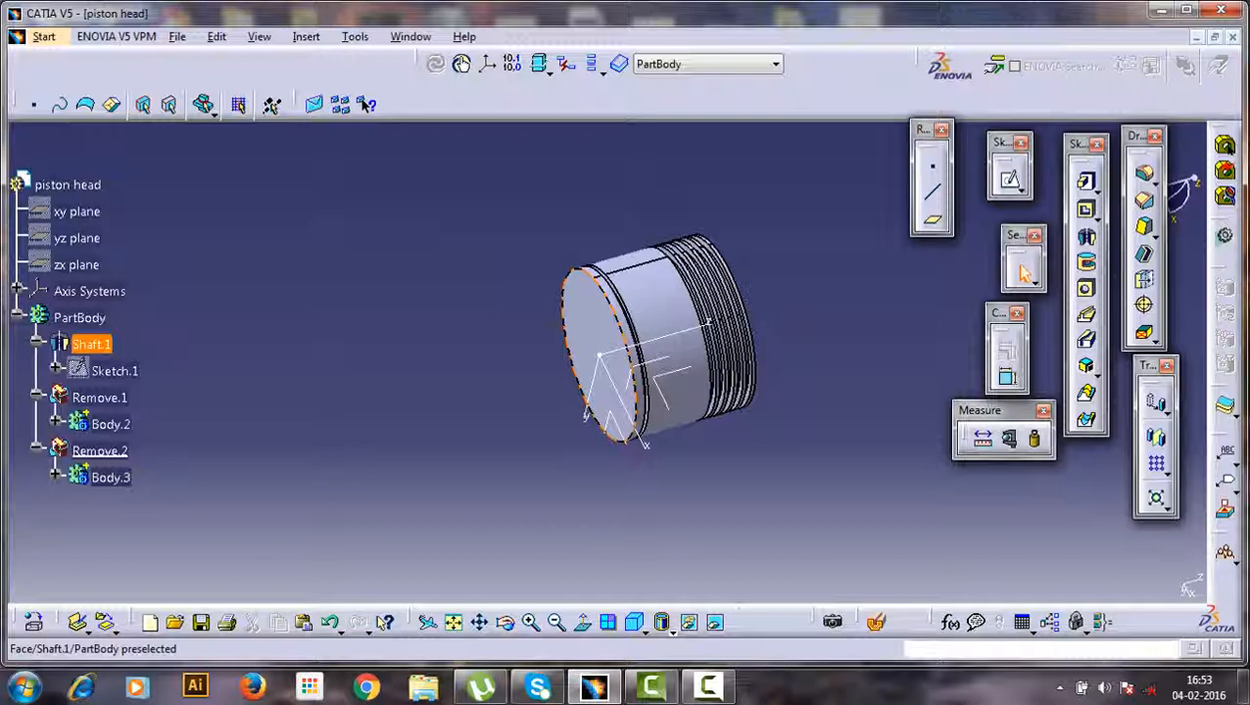
{"action": "scroll", "coordinate": [88, 307], "scroll_direction": "down", "scroll_amount": 2}
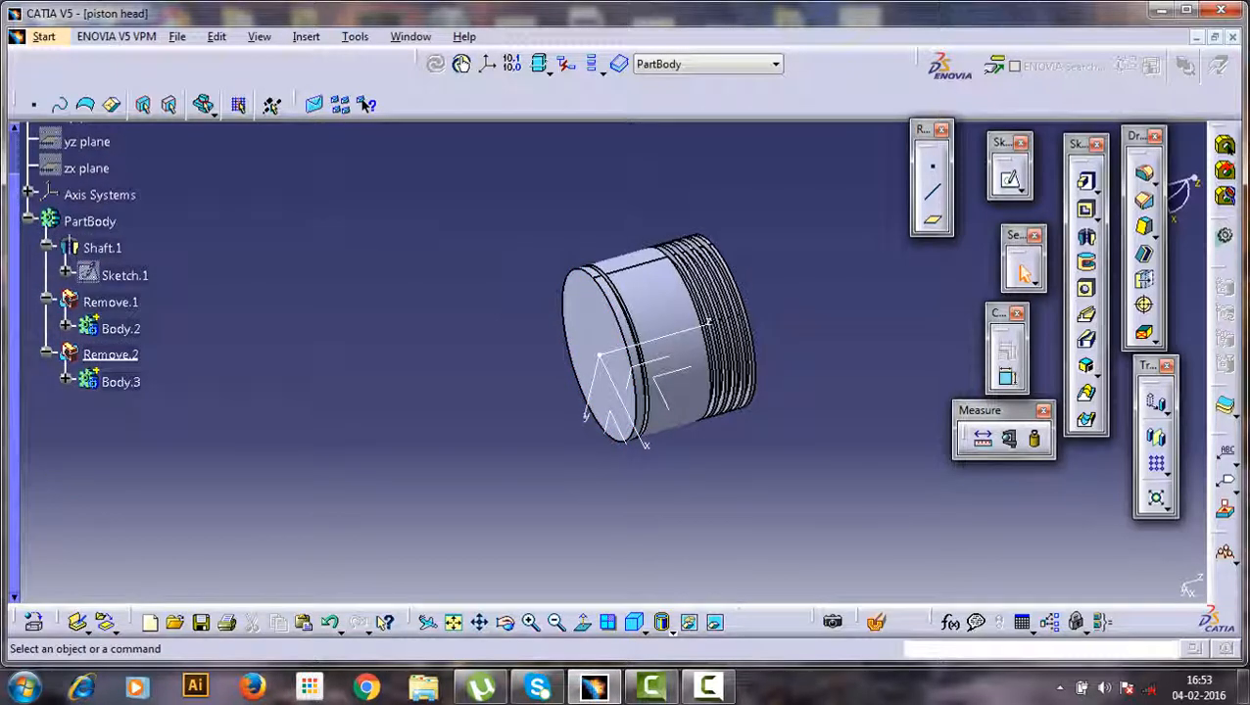
{"action": "scroll", "coordinate": [88, 307], "scroll_direction": "up", "scroll_amount": 1}
- Insert another new body and open a sketch on the piston's flat bottom face
{"action": "left_click", "coordinate": [306, 36]}
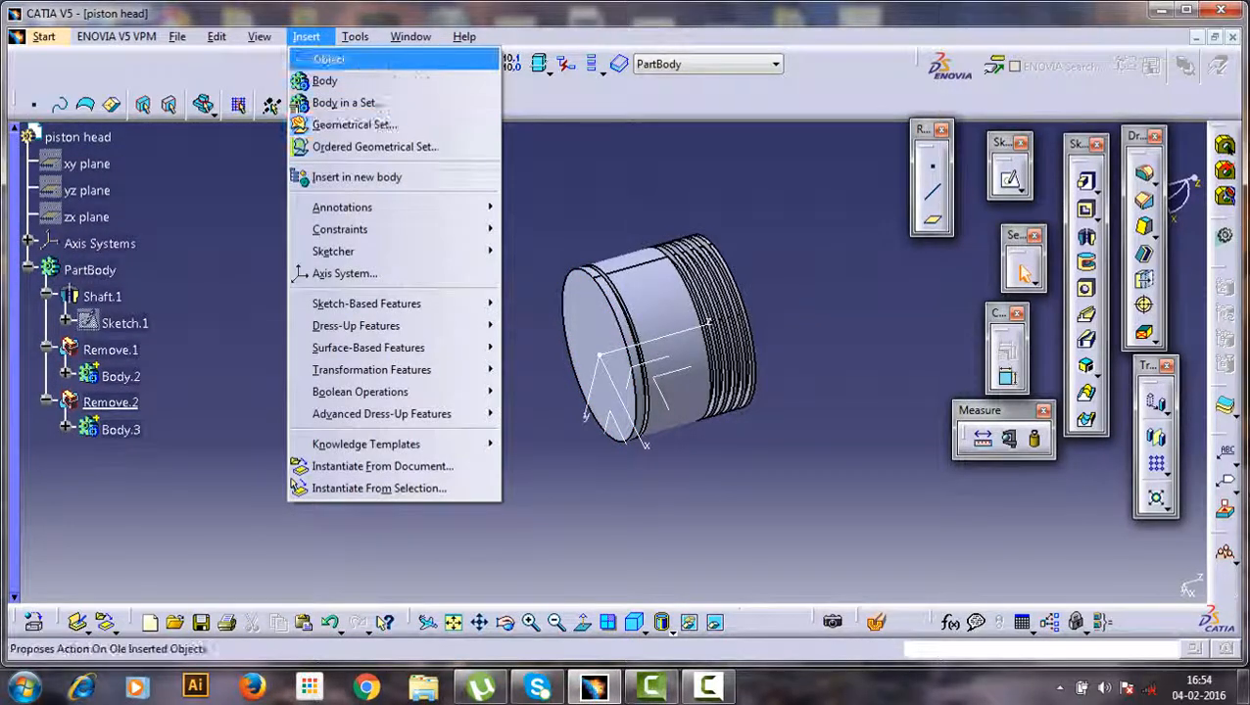
{"action": "left_click", "coordinate": [324, 78]}
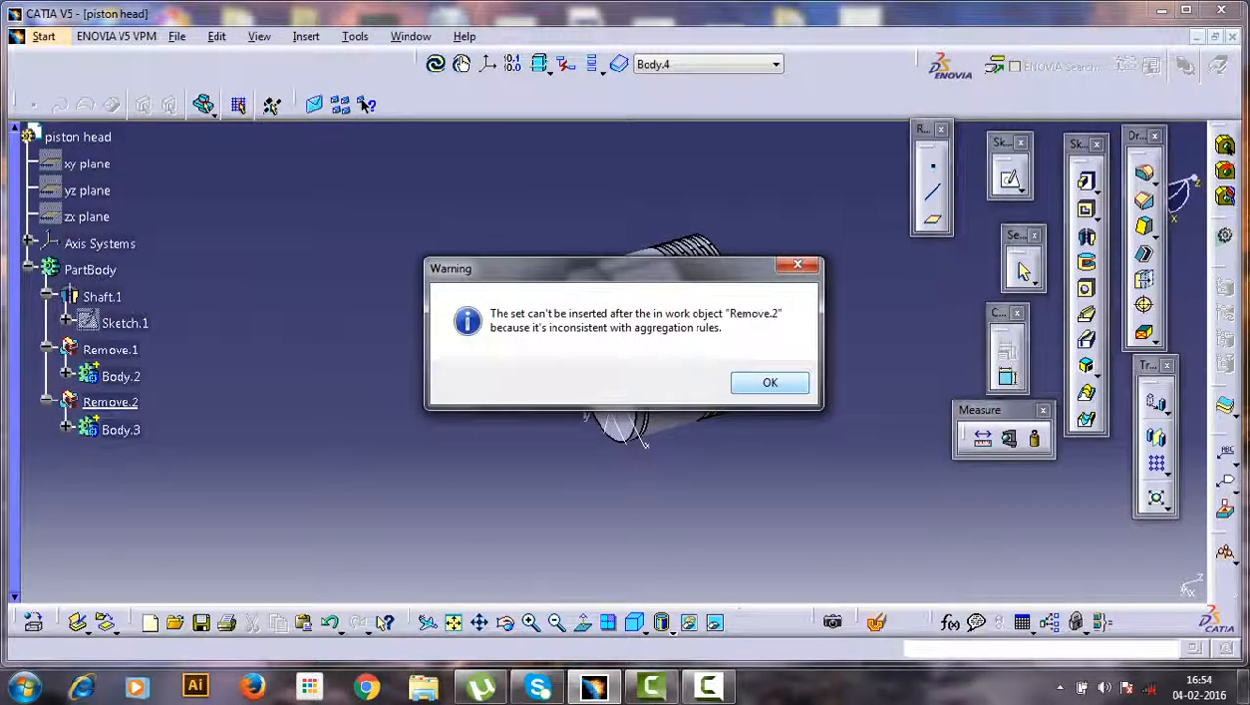
{"action": "key", "text": "Return"}
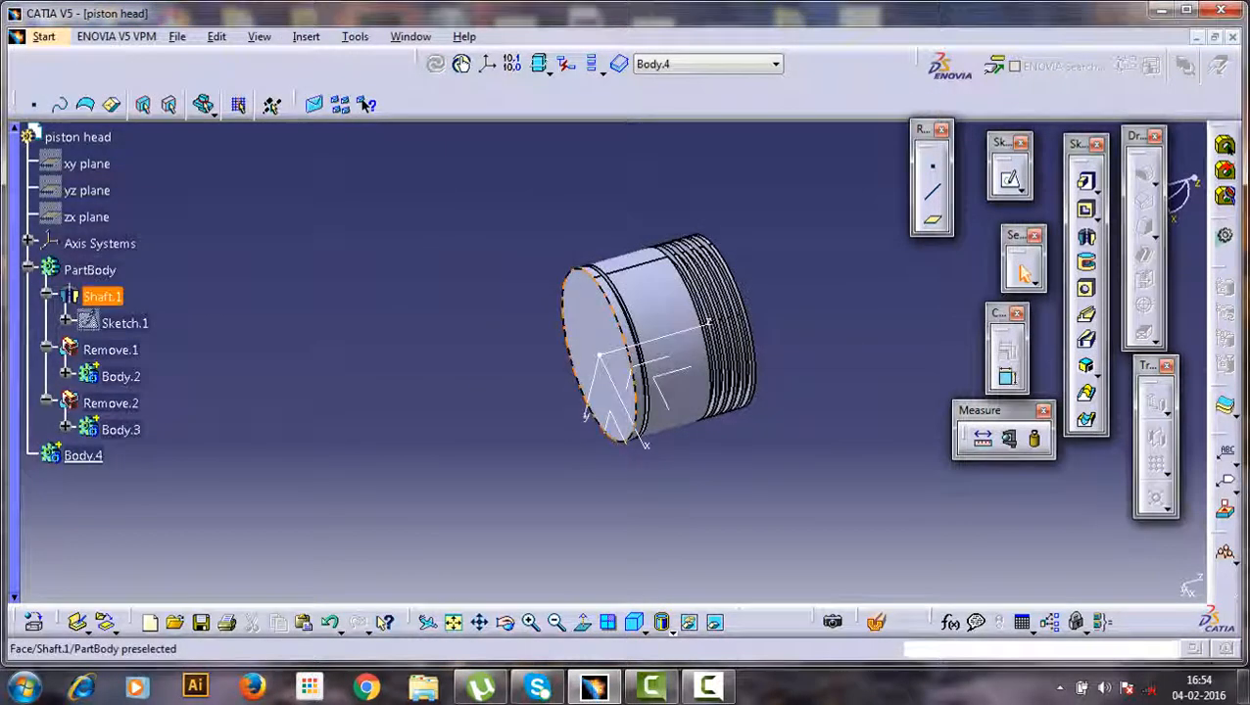
{"action": "left_click", "coordinate": [600, 352]}
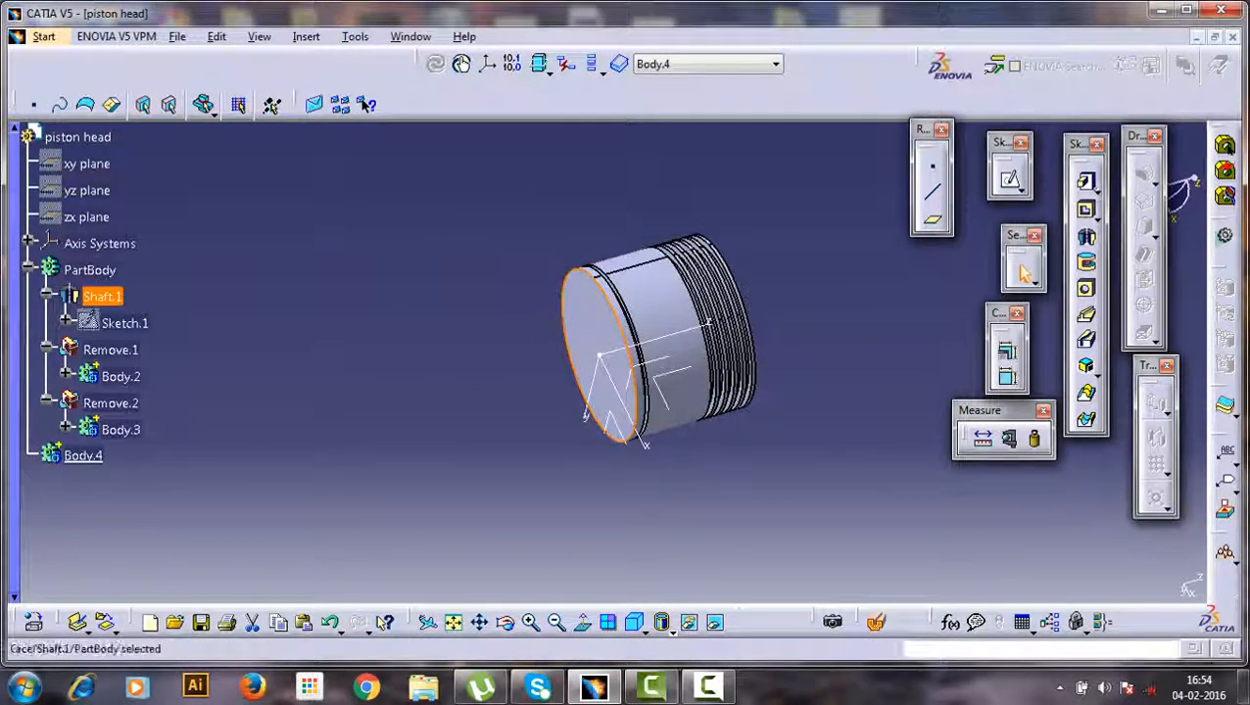
{"action": "left_click", "coordinate": [1009, 179]}
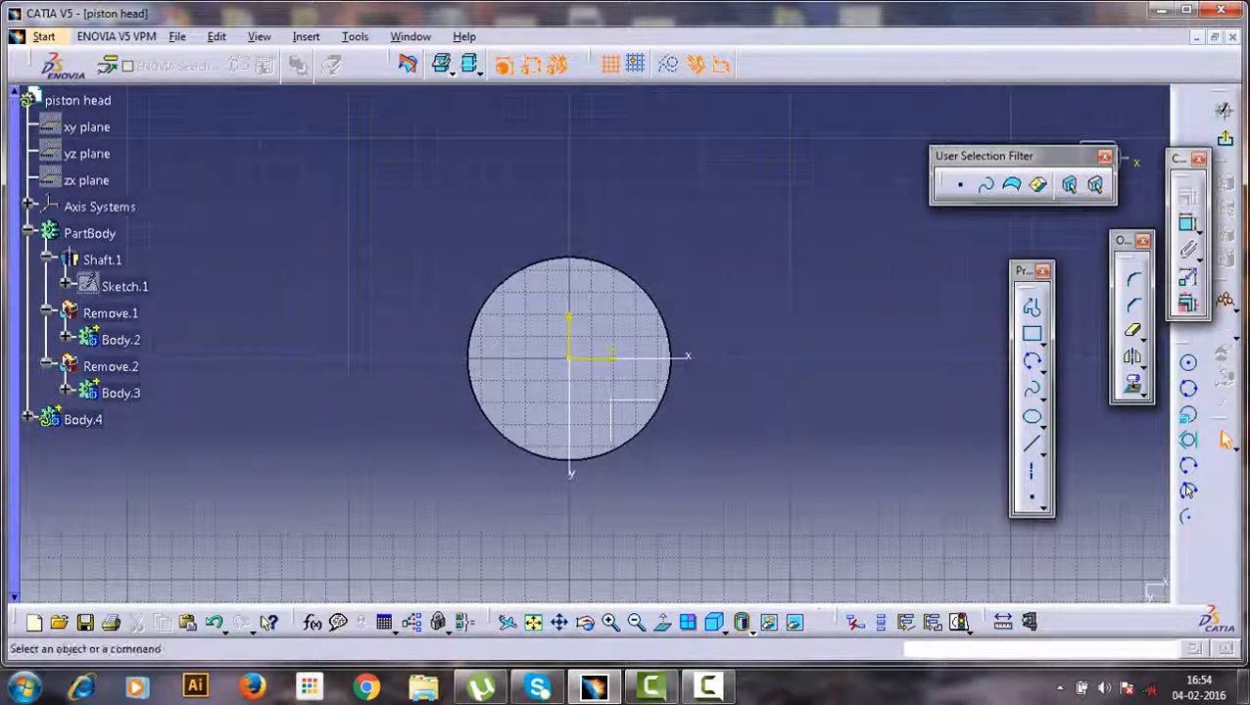
- Sketch a circle about 118 mm in diameter beside the piston's circular outline
{"action": "left_click", "coordinate": [1043, 372]}
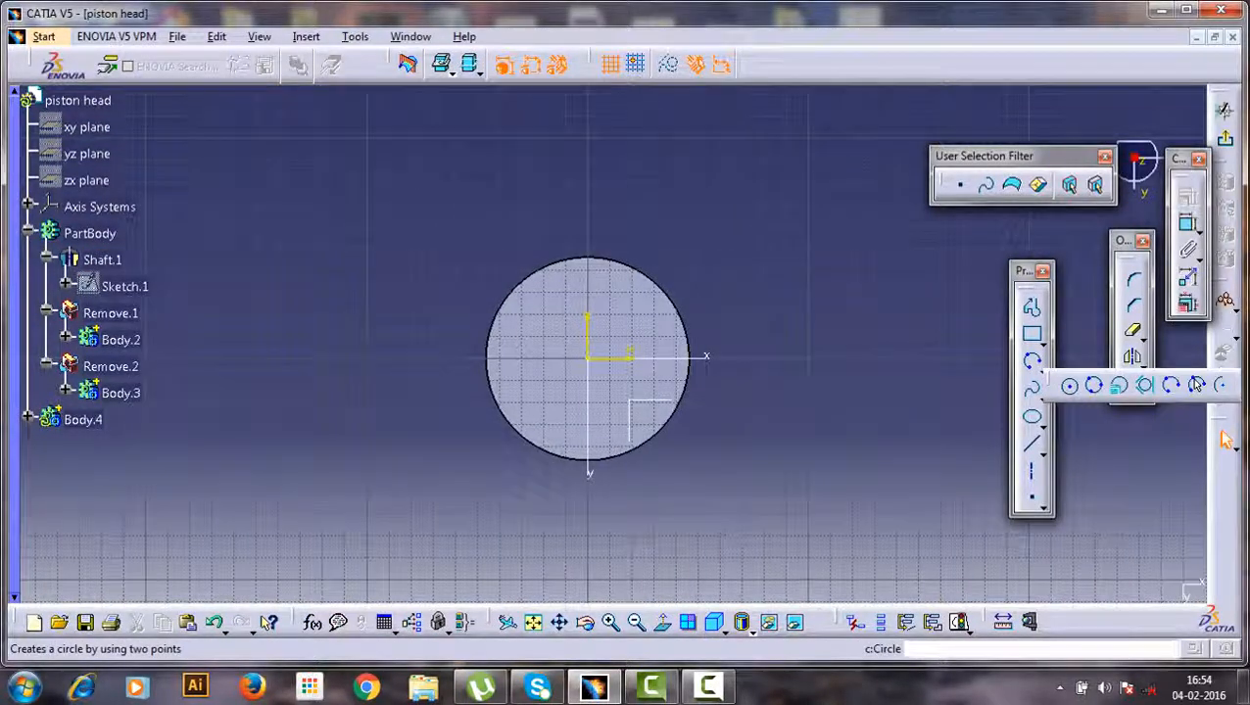
{"action": "left_click", "coordinate": [1067, 385]}
{"action": "left_click", "coordinate": [837, 299]}
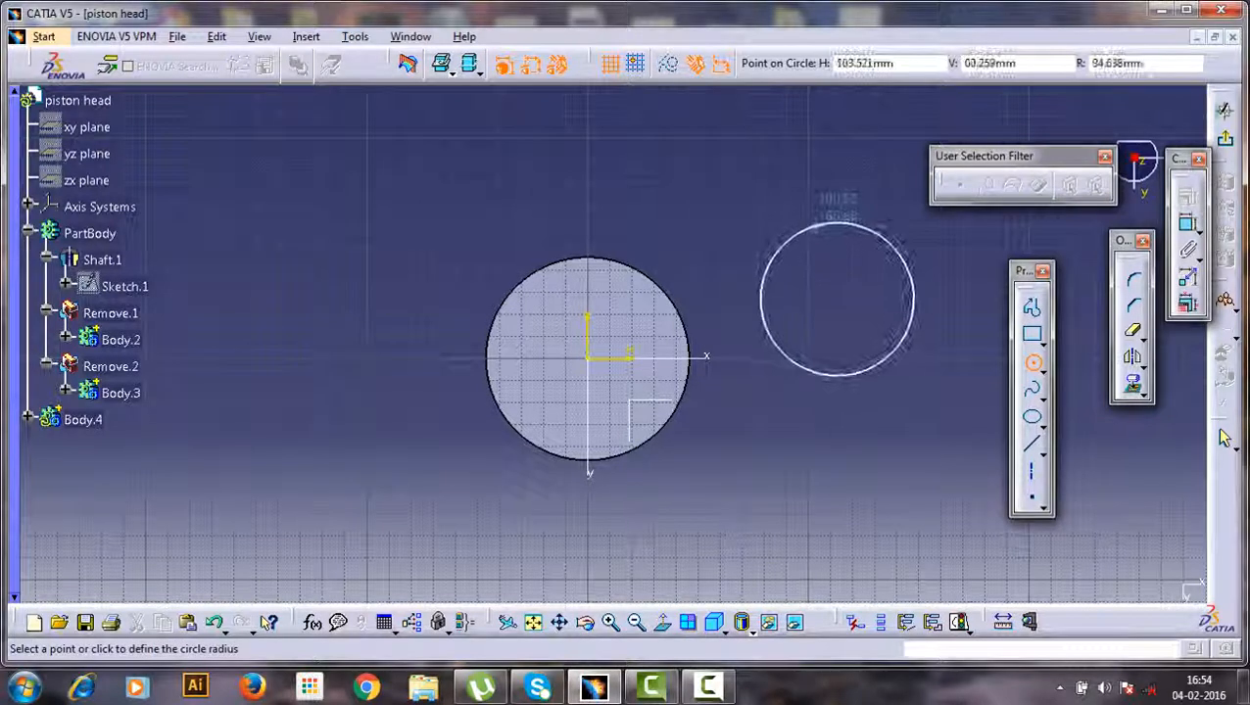
{"action": "left_click", "coordinate": [832, 169]}
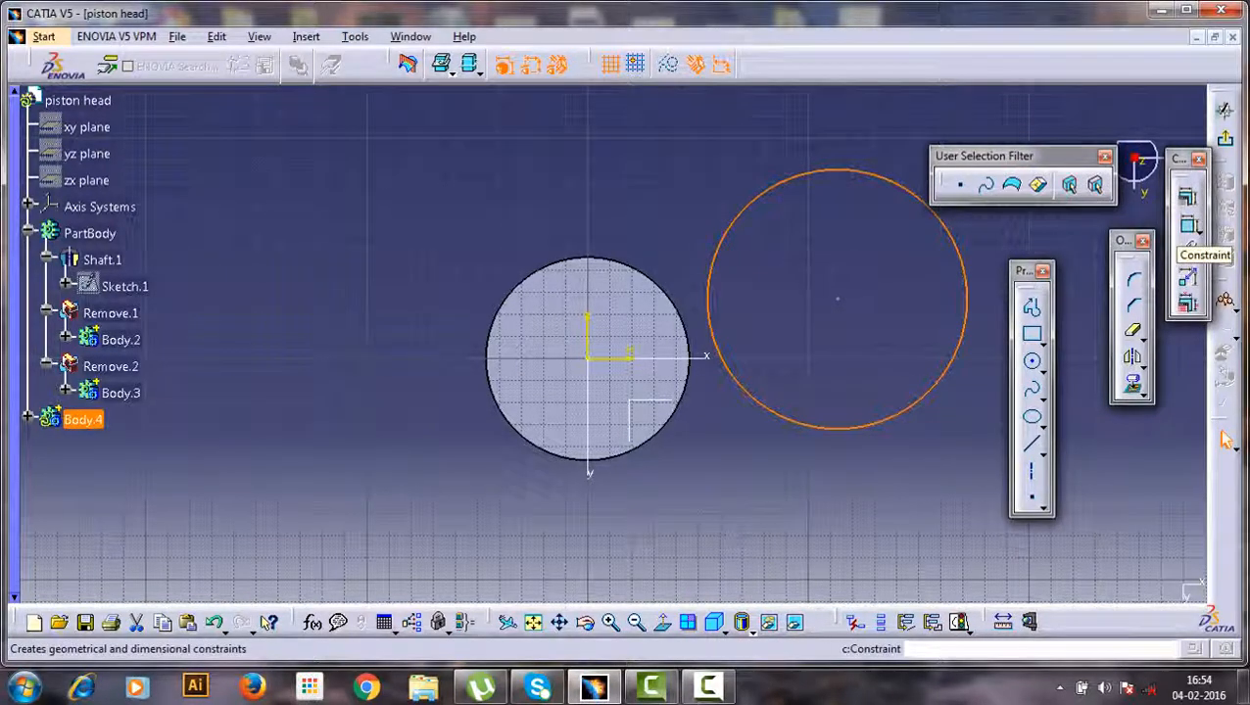
- Dimension the circle's diameter and set it to 74 mm
{"action": "left_click", "coordinate": [1187, 225]}
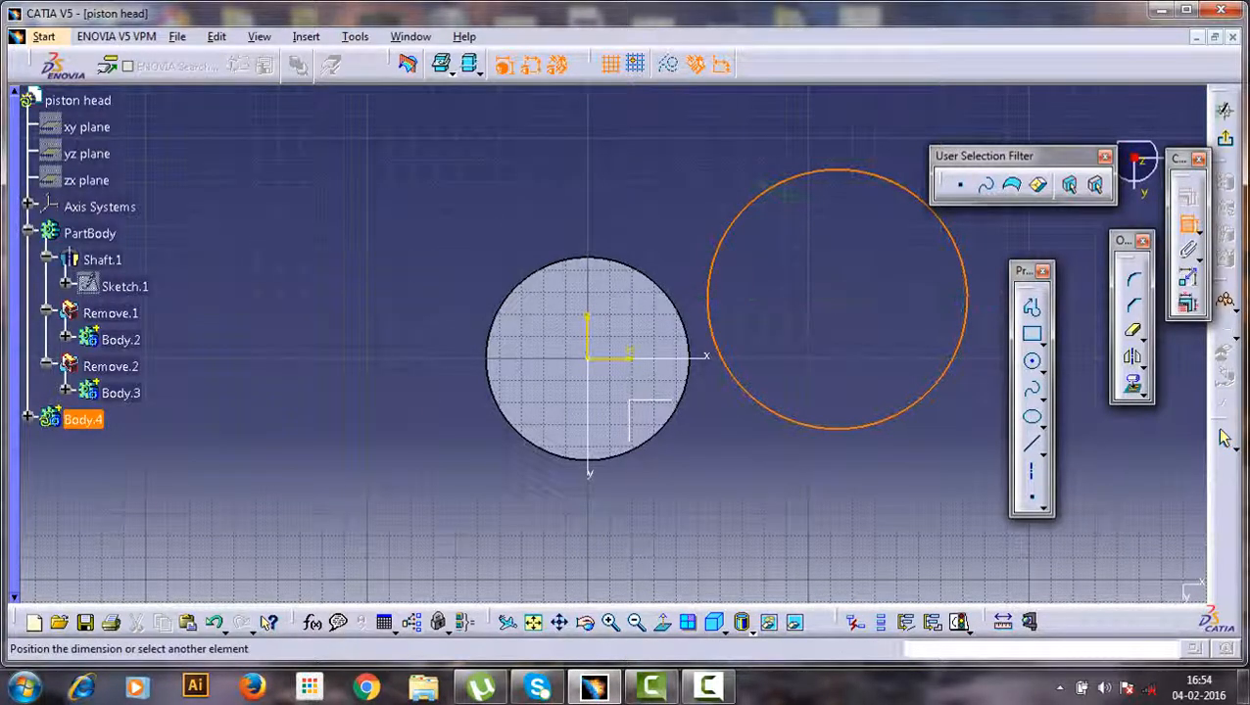
{"action": "left_click", "coordinate": [703, 176]}
{"action": "double_click", "coordinate": [702, 175]}
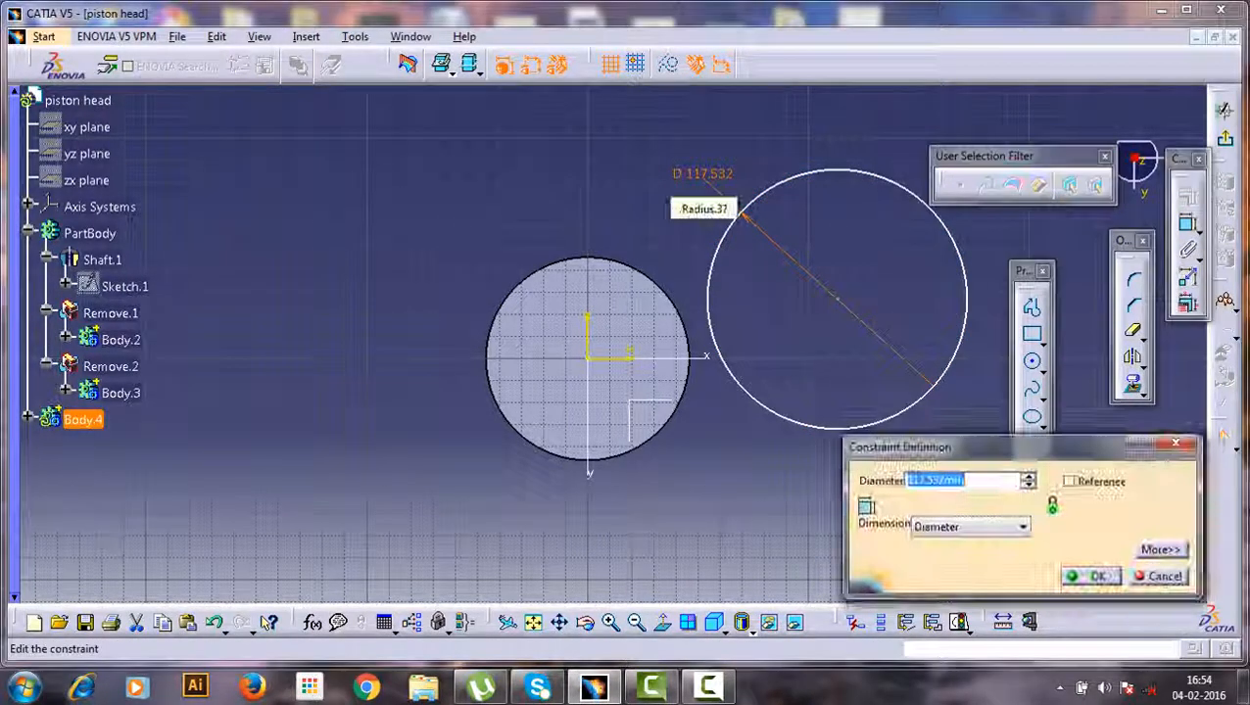
{"action": "key", "text": "BackSpace"}
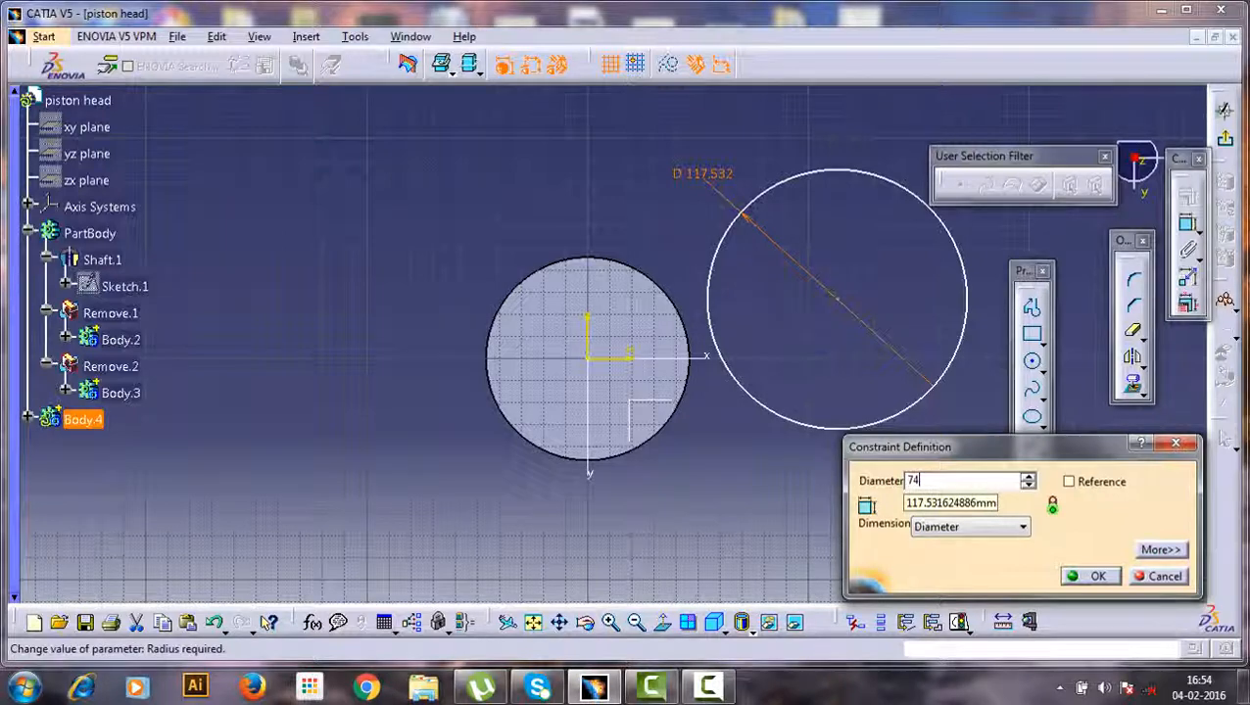
{"action": "key", "text": "Return"}
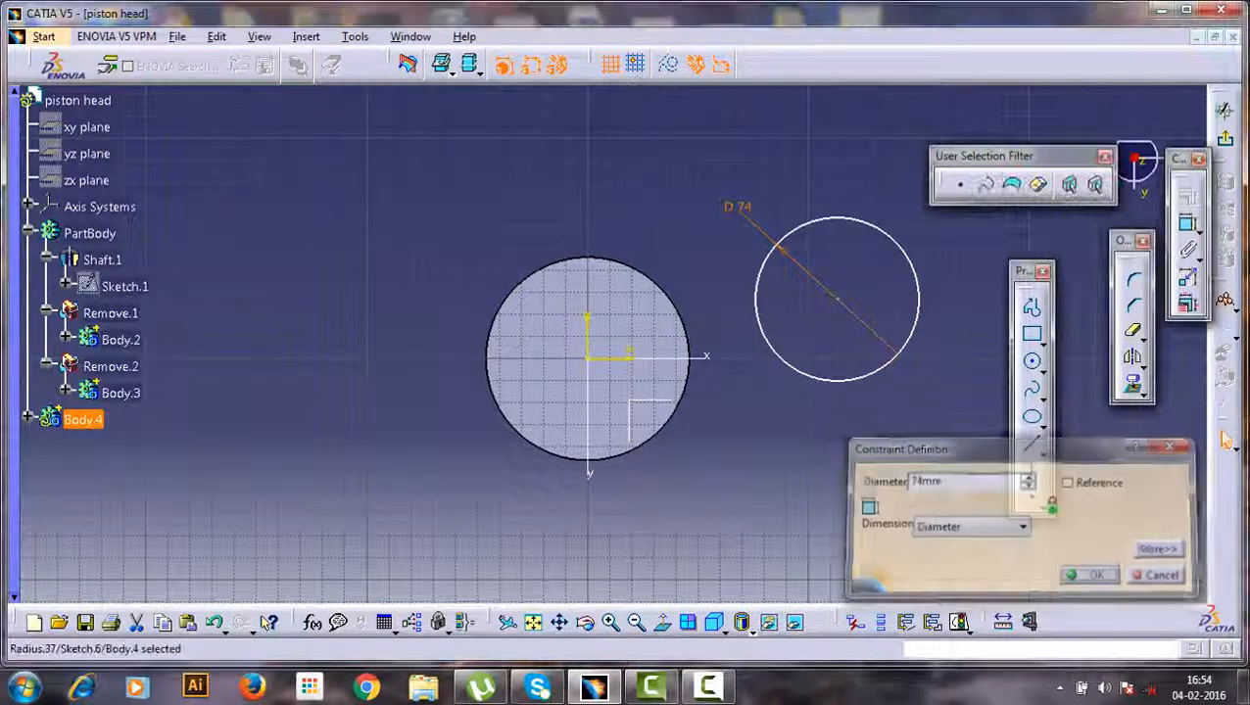
{"action": "key", "text": "Escape"}
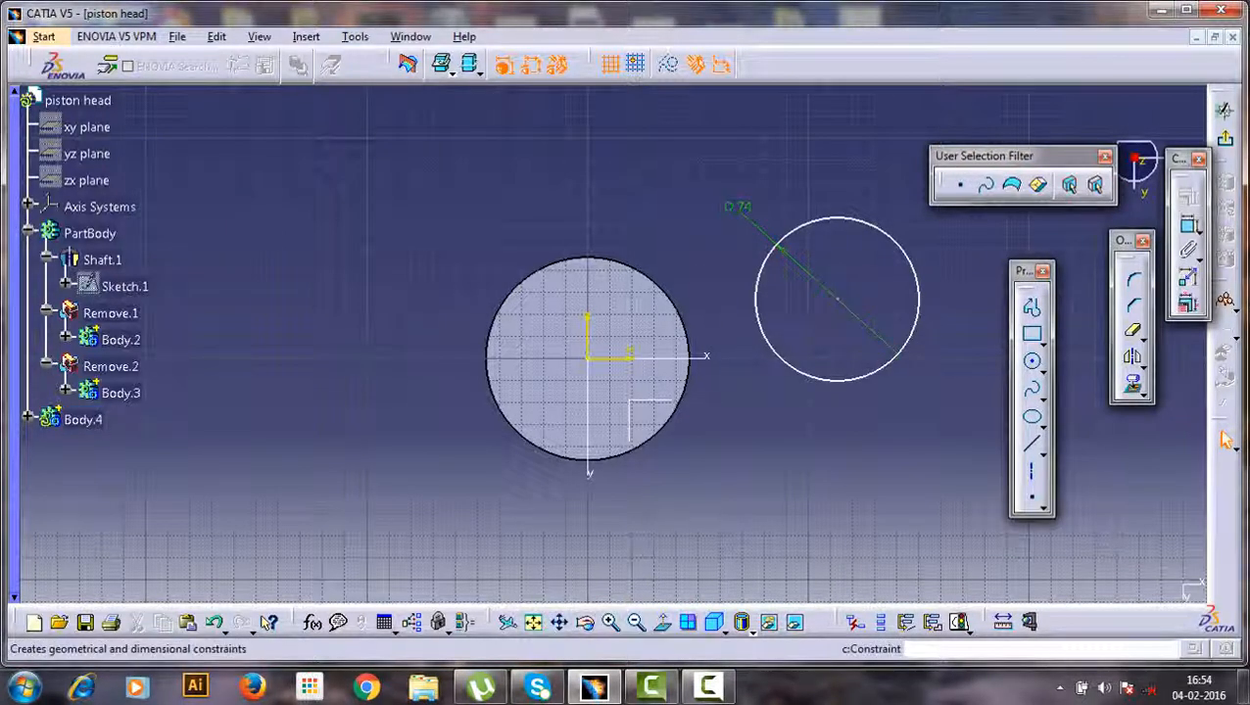
- Constrain the circle's centre coincident with the sketch origin and exit the sketch
{"action": "left_click", "coordinate": [837, 299], "text": "ctrl"}
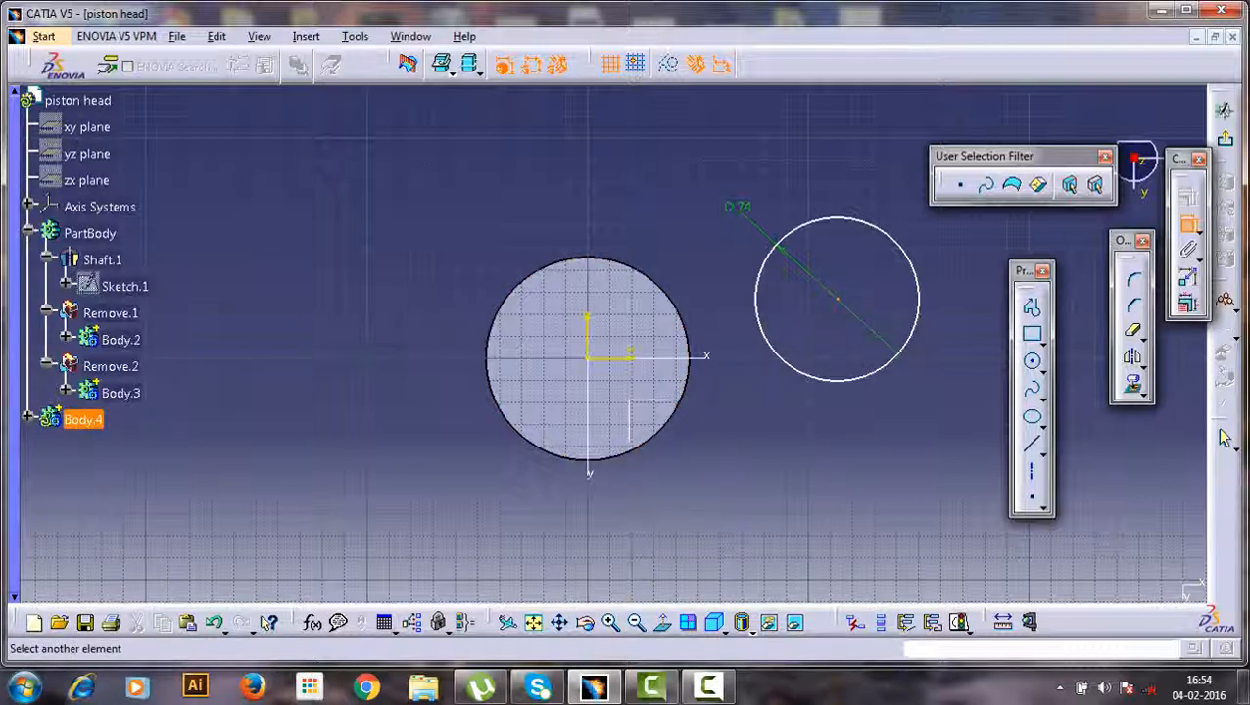
{"action": "left_click", "coordinate": [588, 358]}
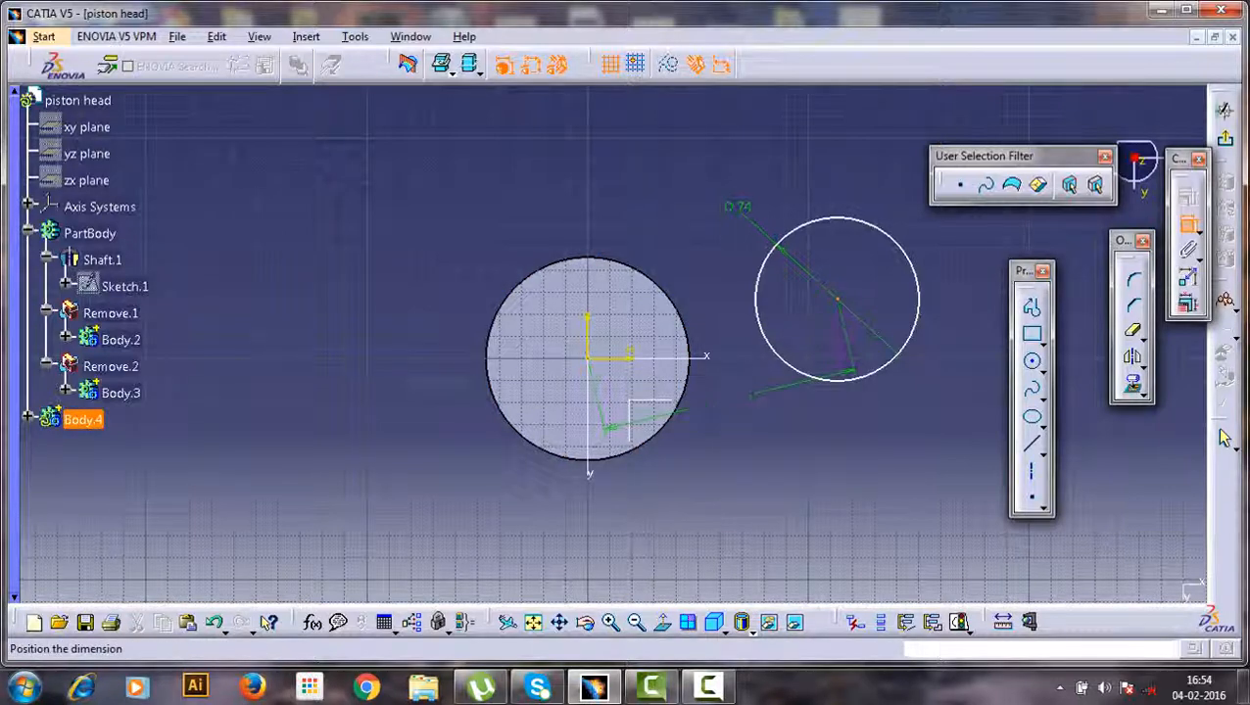
{"action": "right_click", "coordinate": [424, 267]}
{"action": "left_click", "coordinate": [475, 400]}
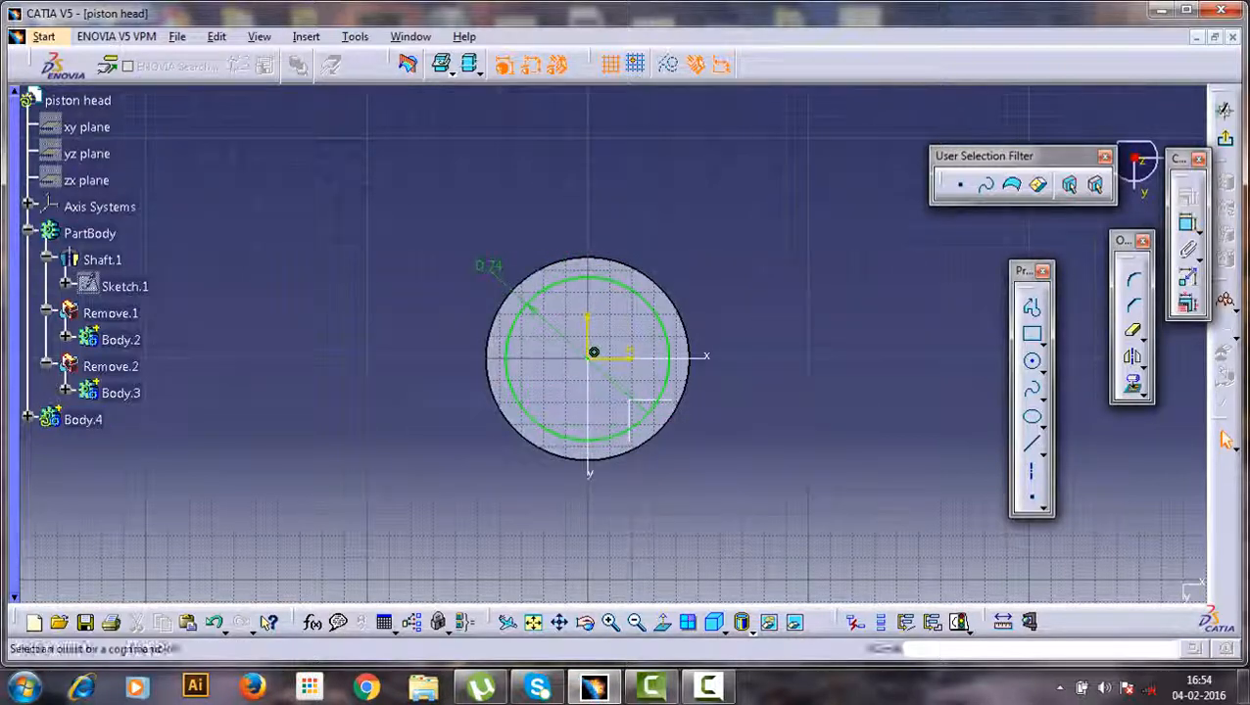
{"action": "left_click", "coordinate": [1224, 440]}
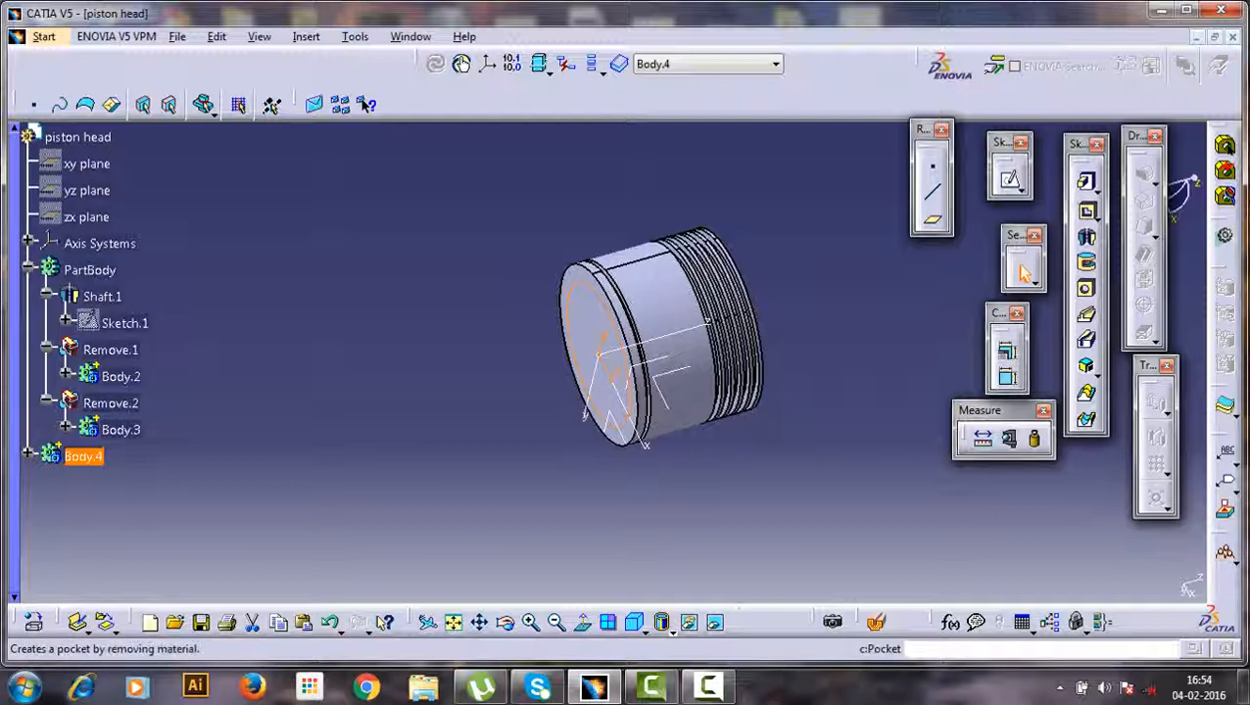
- Pad the 74 mm circle 62 mm in the reversed direction, into the piston
{"action": "left_click", "coordinate": [1086, 183]}
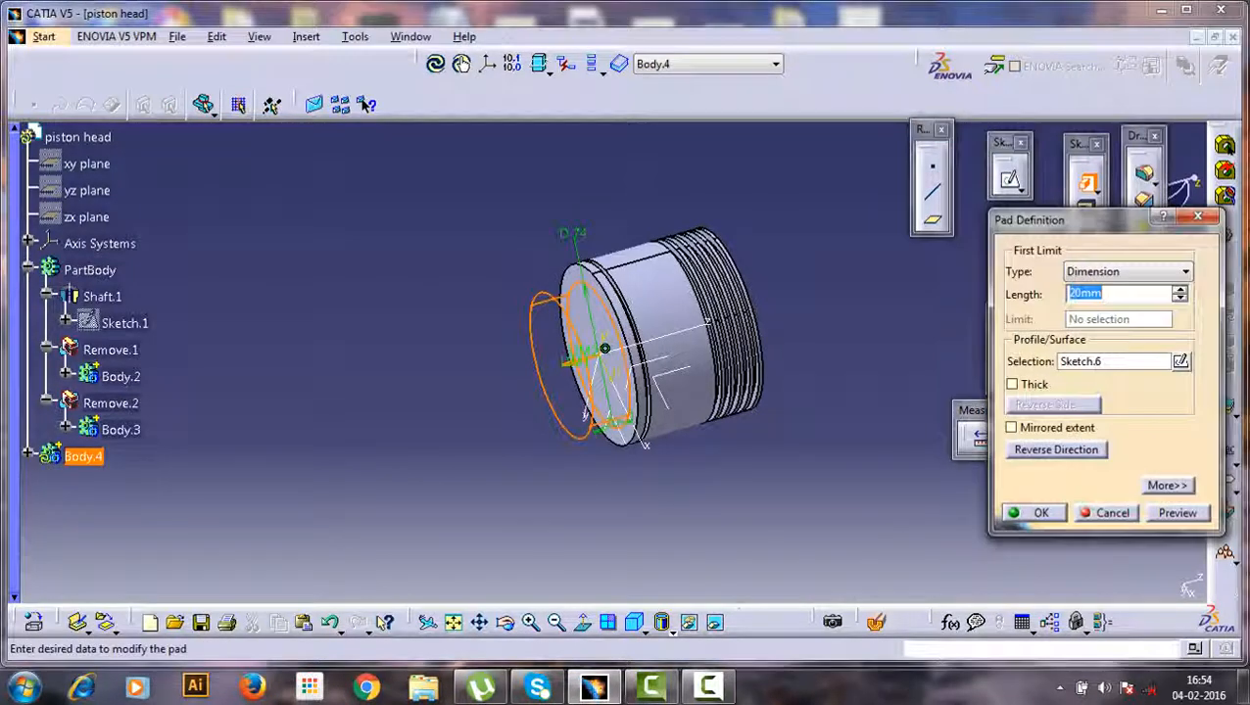
{"action": "left_click", "coordinate": [1056, 450]}
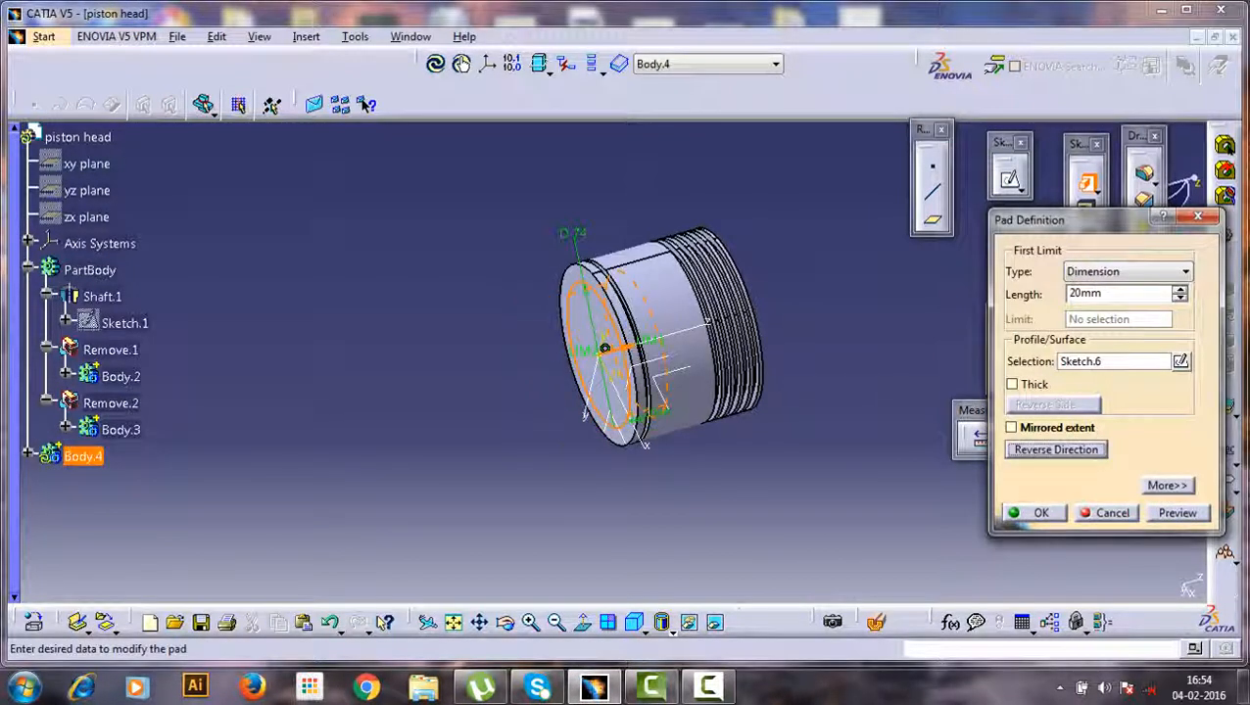
{"action": "left_click_drag", "start_coordinate": [1111, 293], "coordinate": [1062, 294]}
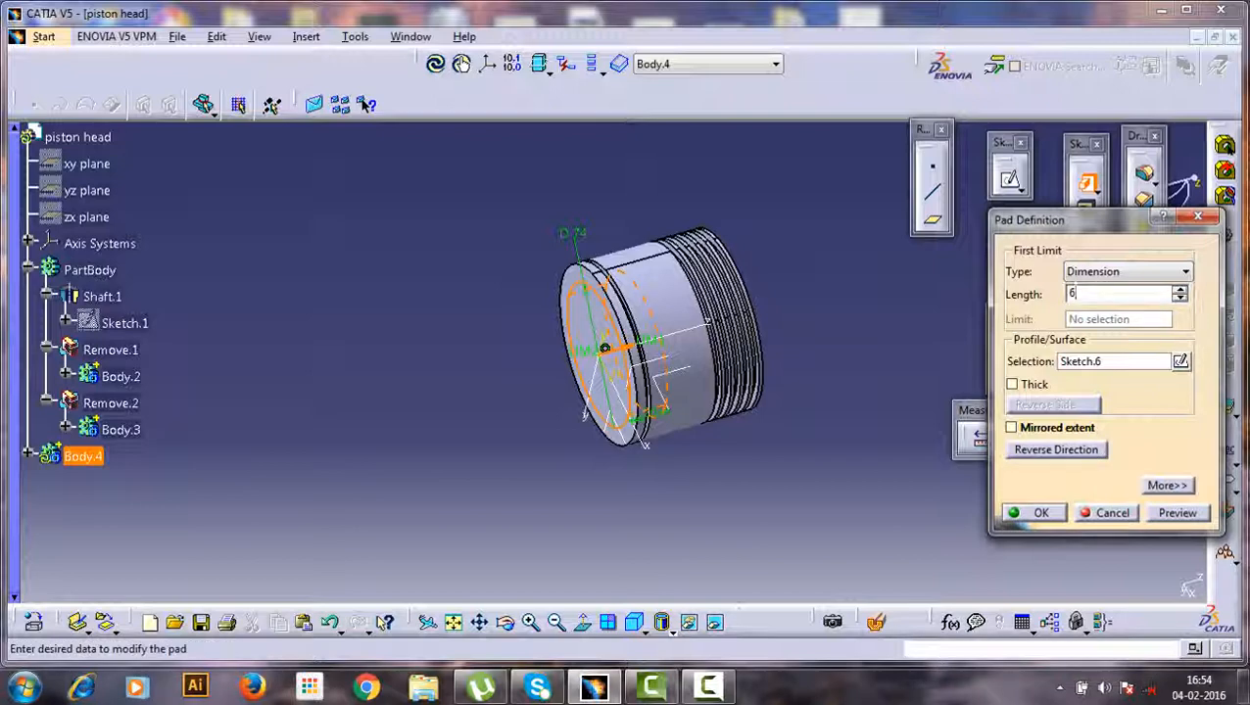
{"action": "type", "text": "62"}
{"action": "key", "text": "Return"}
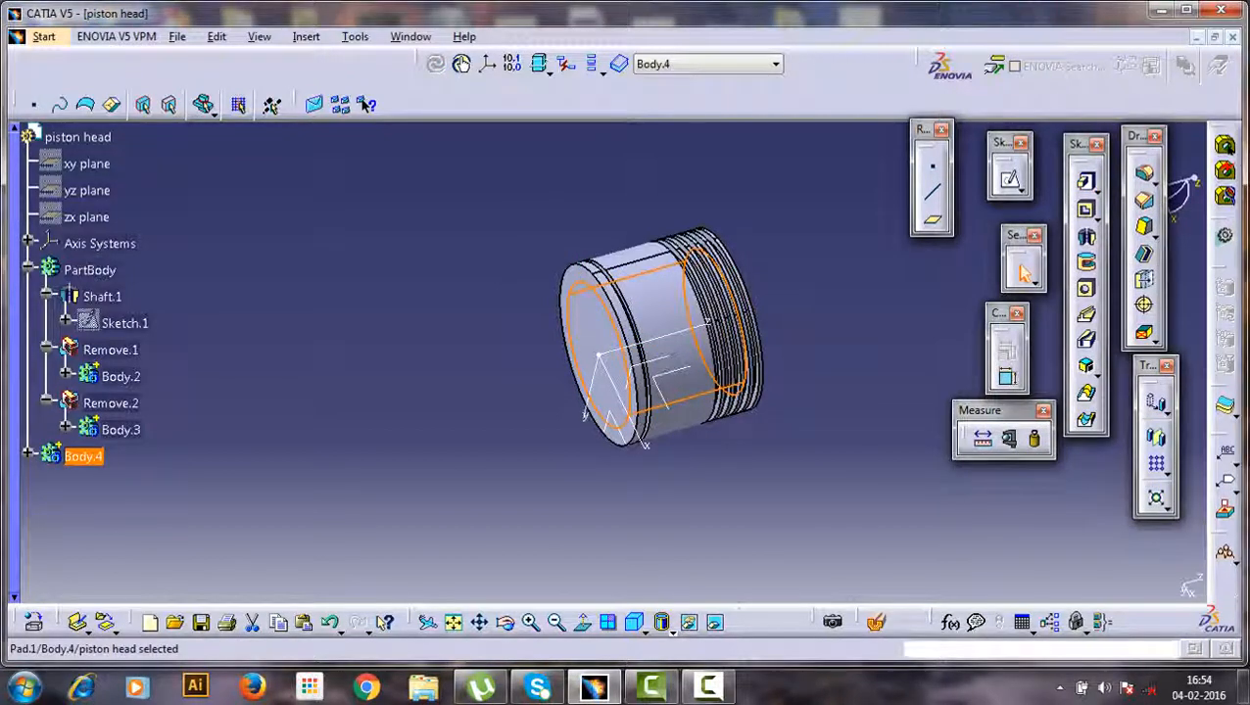
- Remove the padded cylinder body from the main piston body with a Boolean Remove to hollow it
{"action": "right_click", "coordinate": [78, 455]}
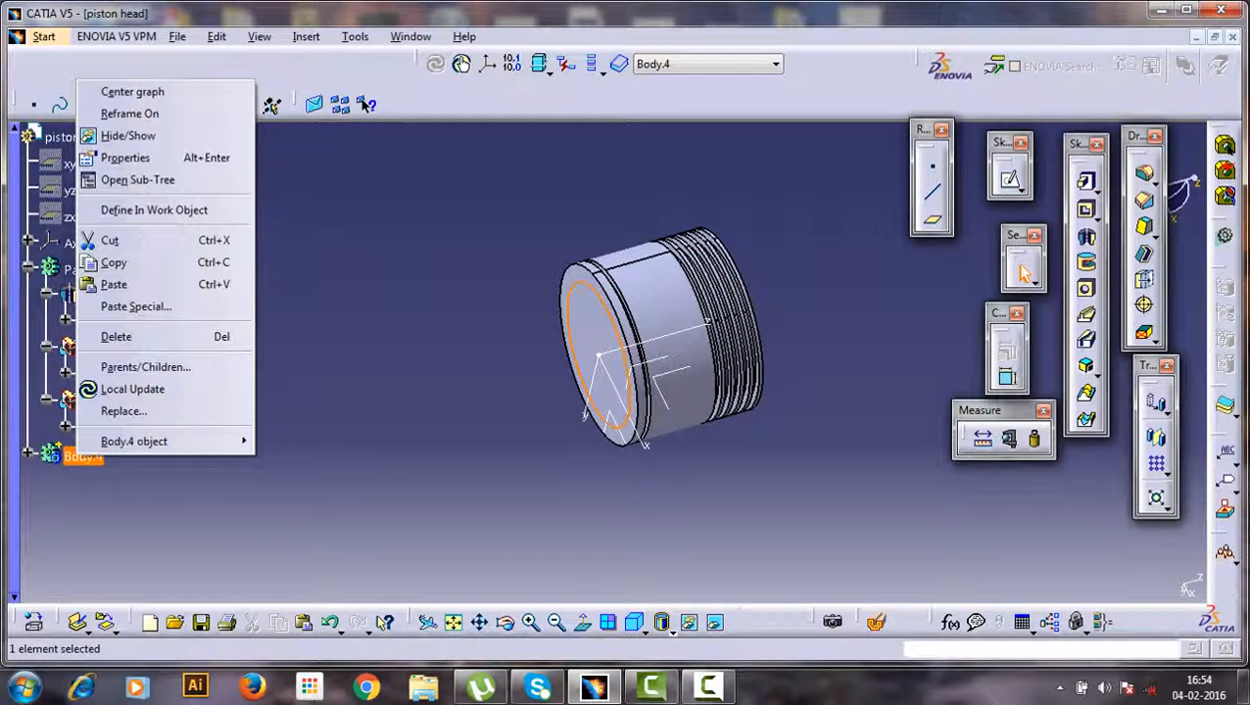
{"action": "mouse_move", "coordinate": [134, 441]}
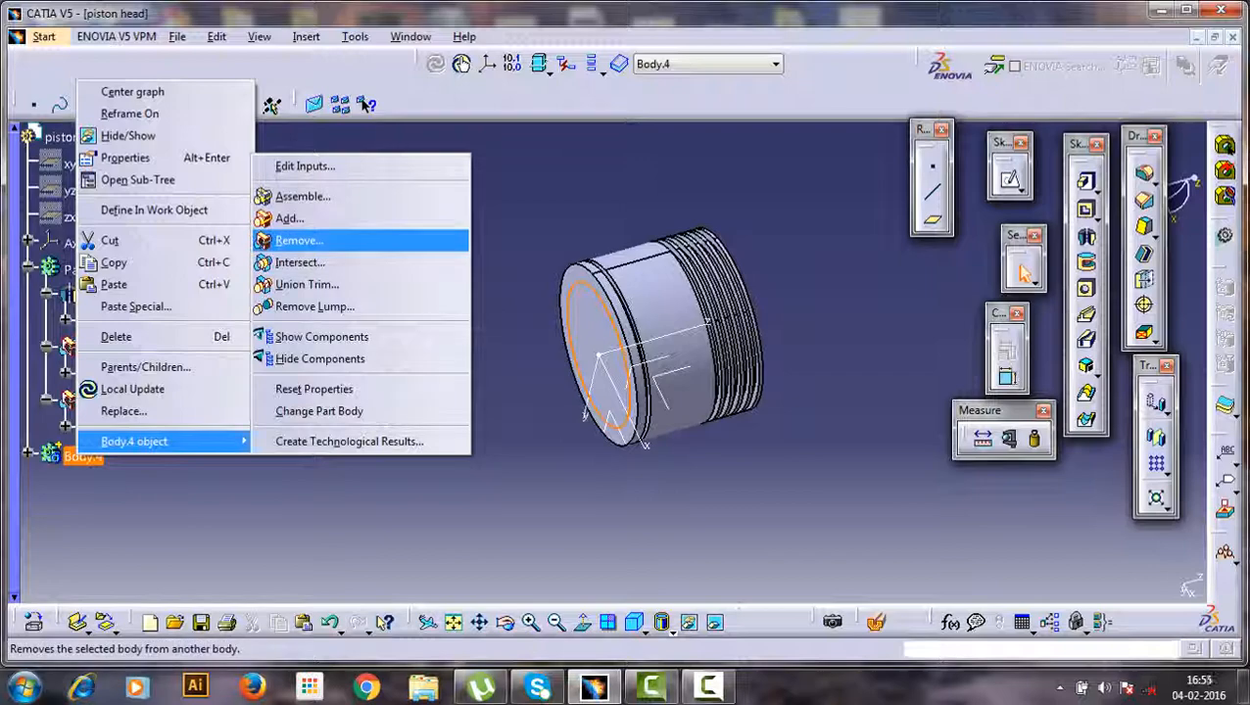
{"action": "left_click", "coordinate": [299, 240]}
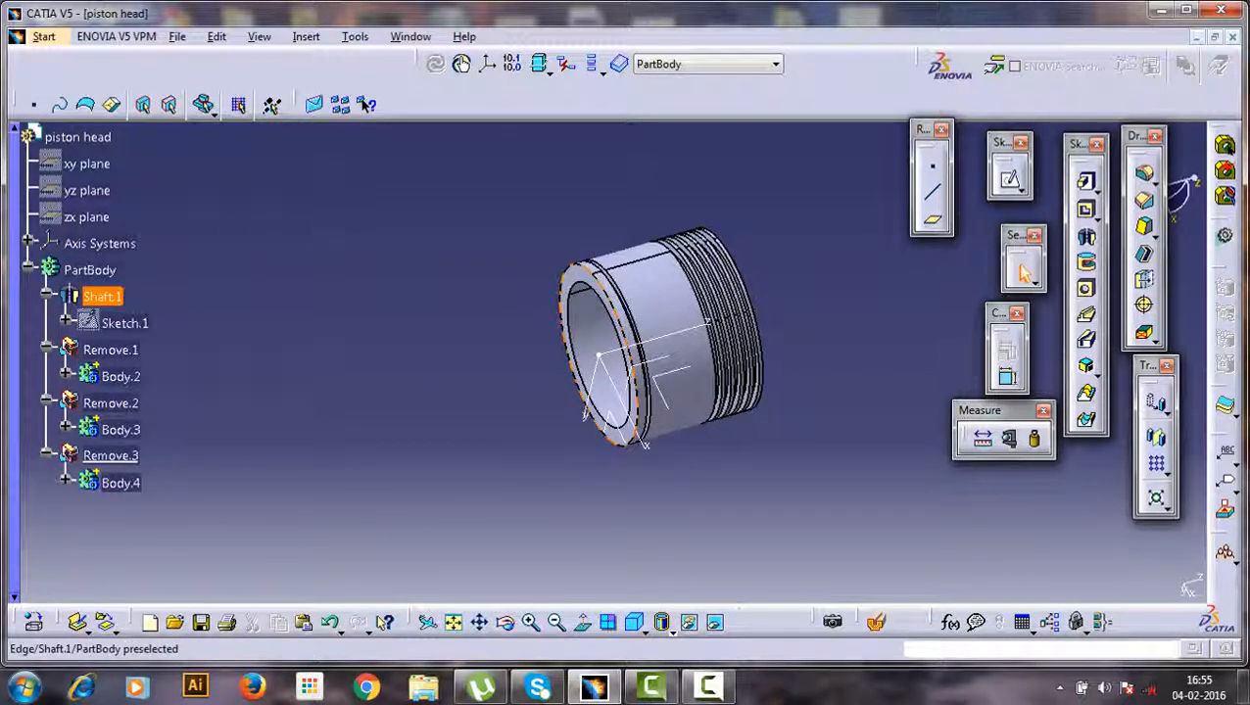
- Insert a new body into the piston part and dismiss the warning
{"action": "middle_click_drag", "start_coordinate": [643, 443], "coordinate": [1171, 164]}
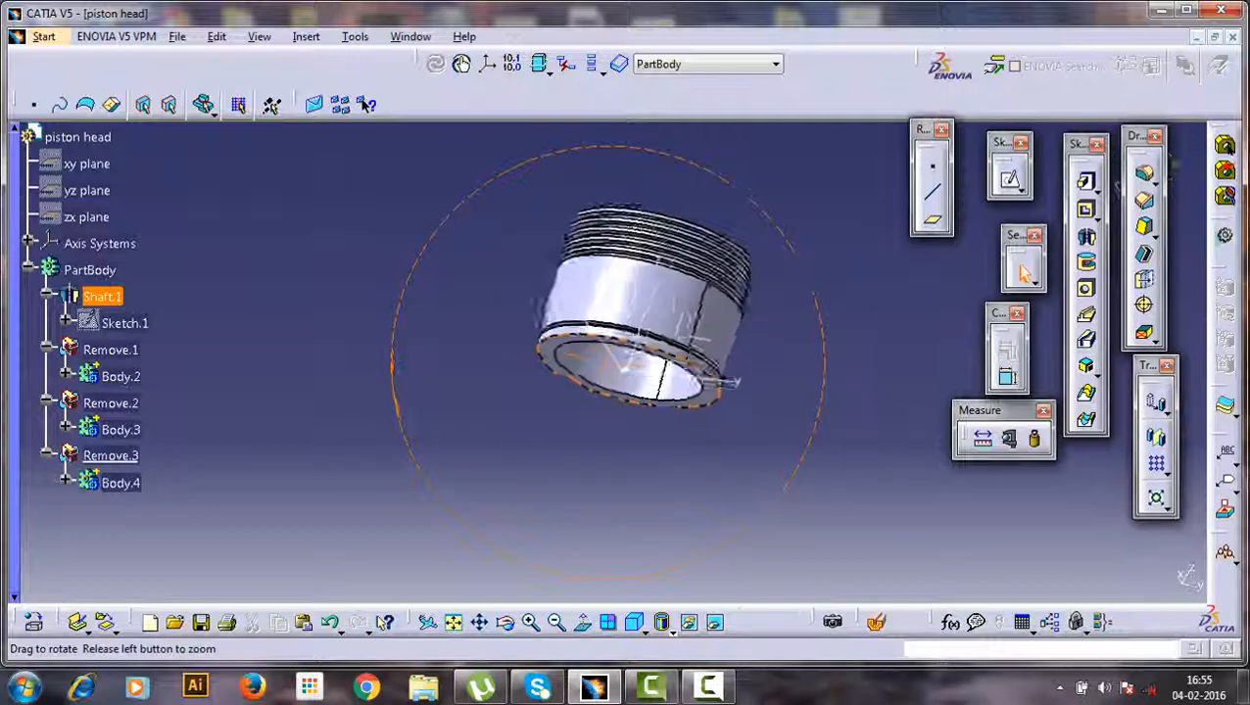
{"action": "middle_click_drag", "start_coordinate": [588, 362], "coordinate": [627, 284]}
{"action": "middle_click_drag", "start_coordinate": [700, 162], "coordinate": [730, 233]}
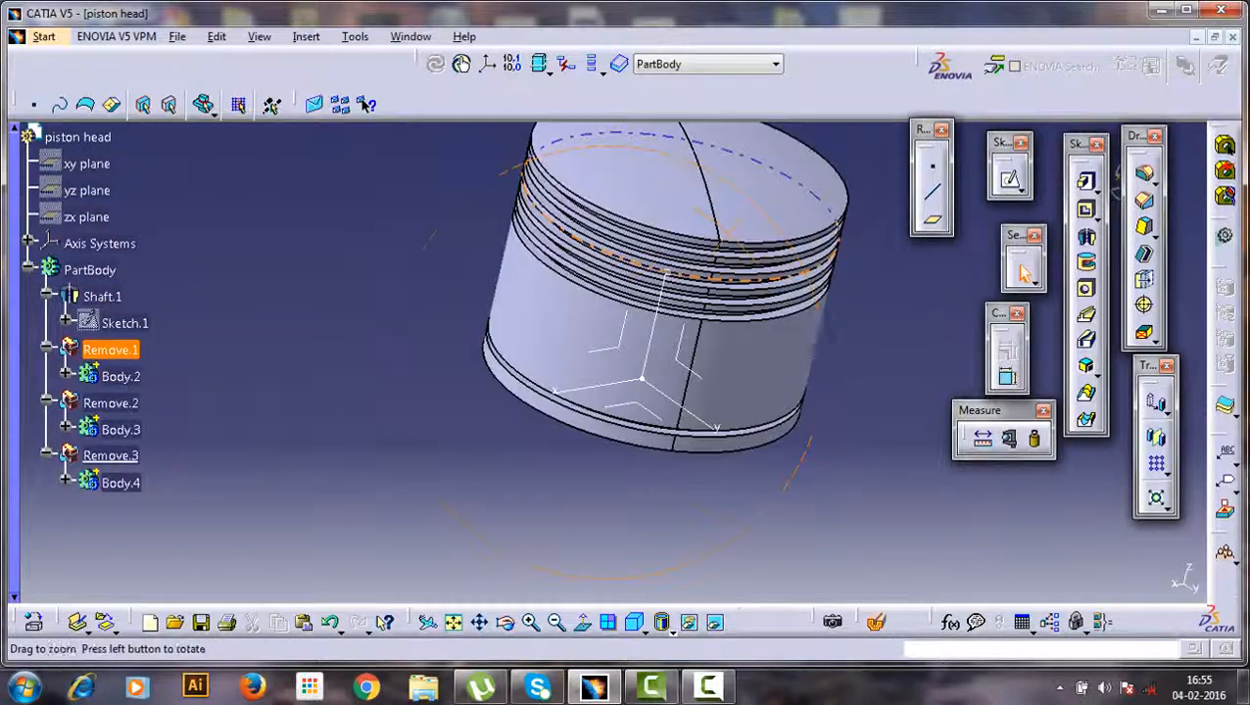
{"action": "middle_click_drag", "start_coordinate": [707, 188], "coordinate": [720, 211]}
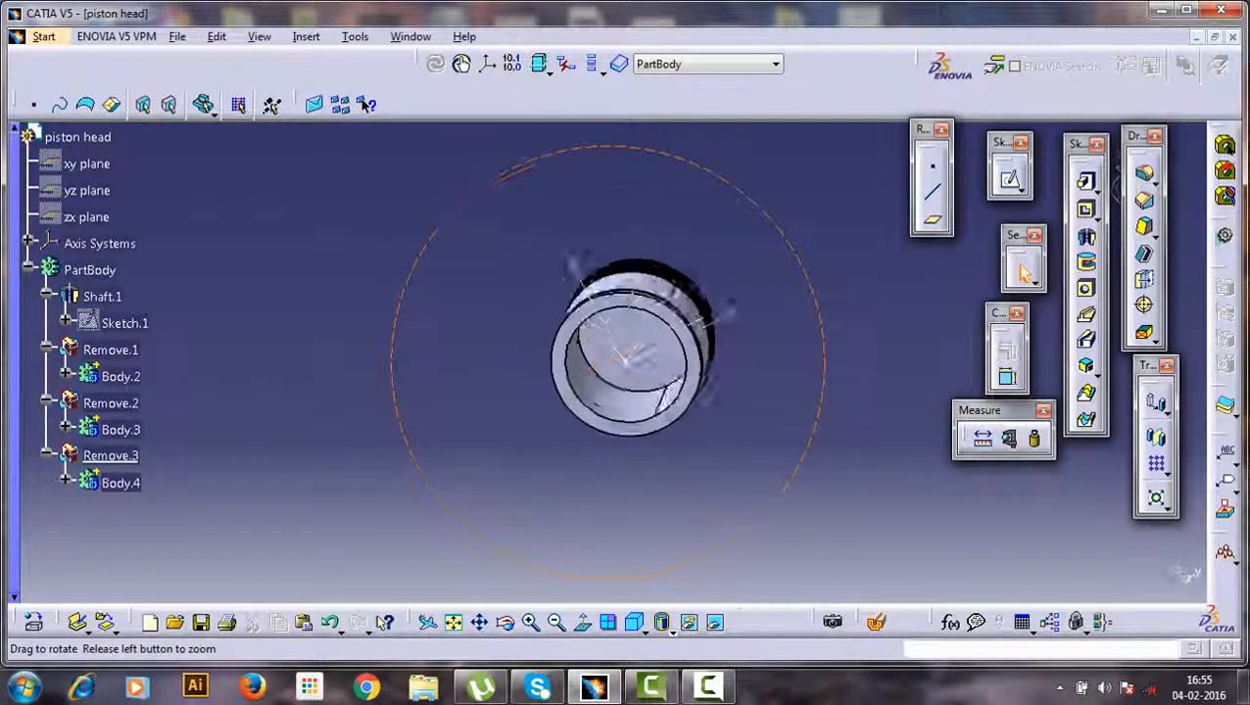
{"action": "middle_click_drag", "start_coordinate": [504, 321], "coordinate": [504, 338]}
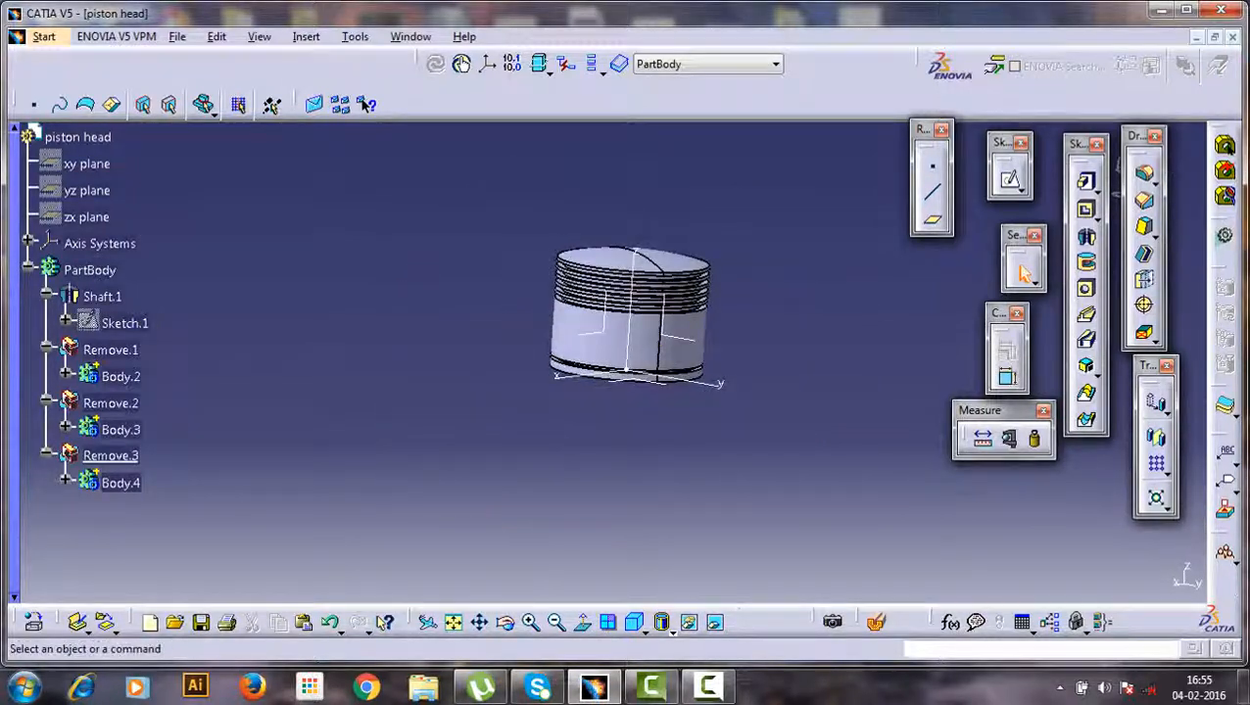
{"action": "middle_click_drag", "start_coordinate": [643, 262], "coordinate": [642, 266]}
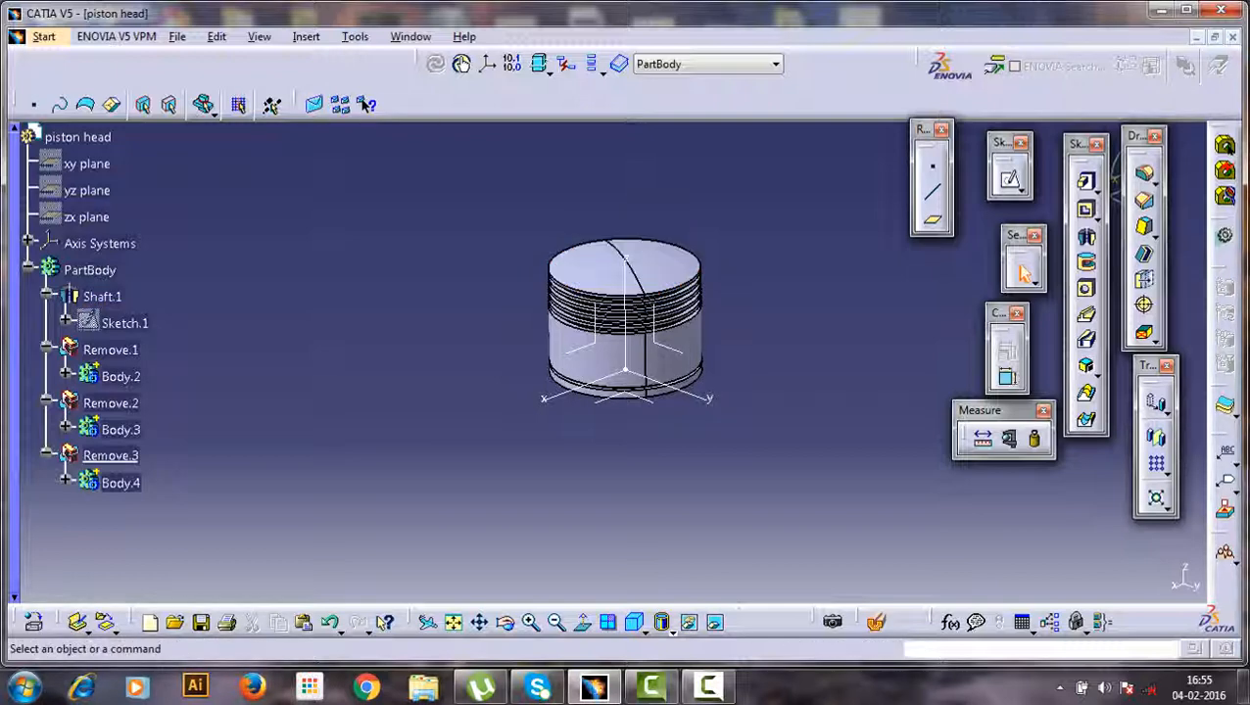
{"action": "left_click", "coordinate": [305, 37]}
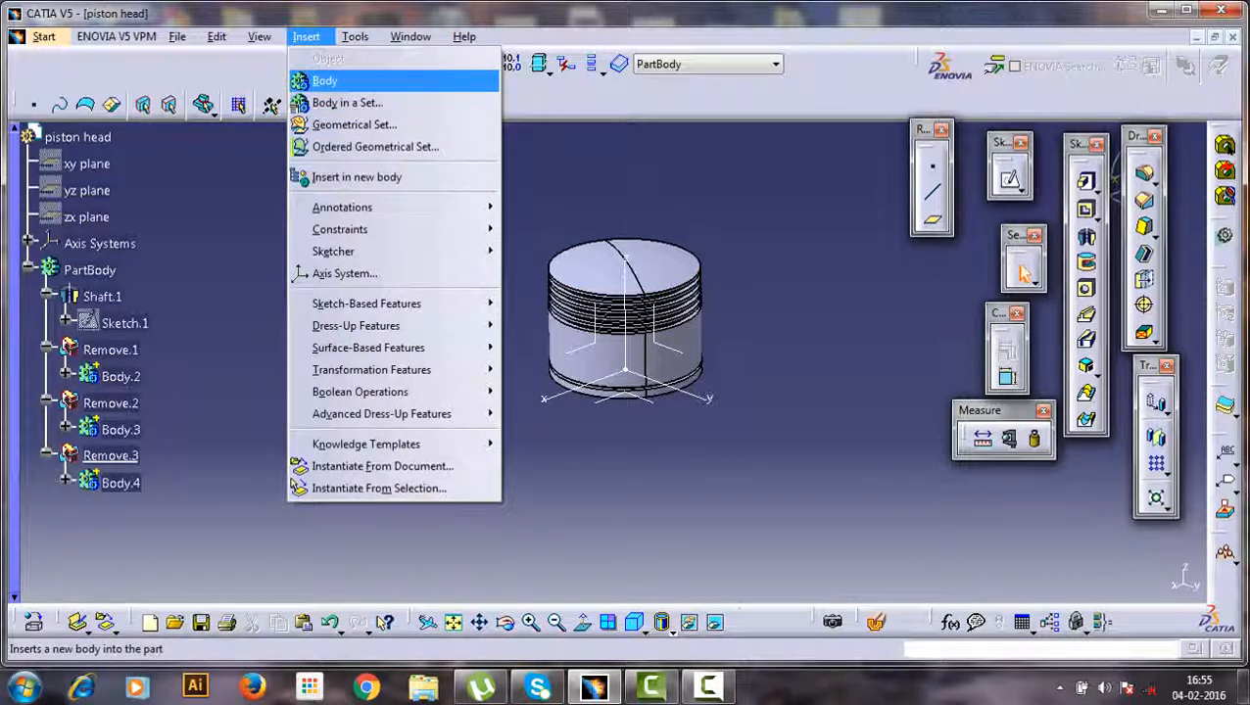
{"action": "left_click", "coordinate": [324, 80]}
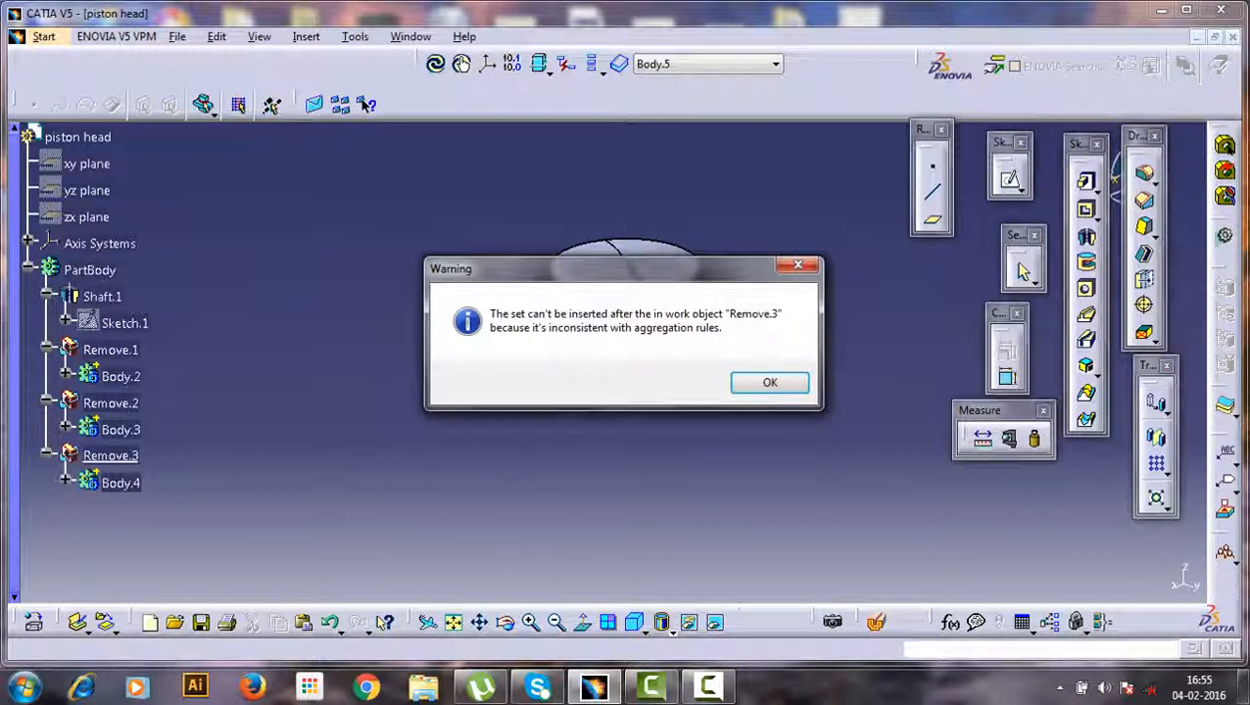
{"action": "key", "text": "Return"}
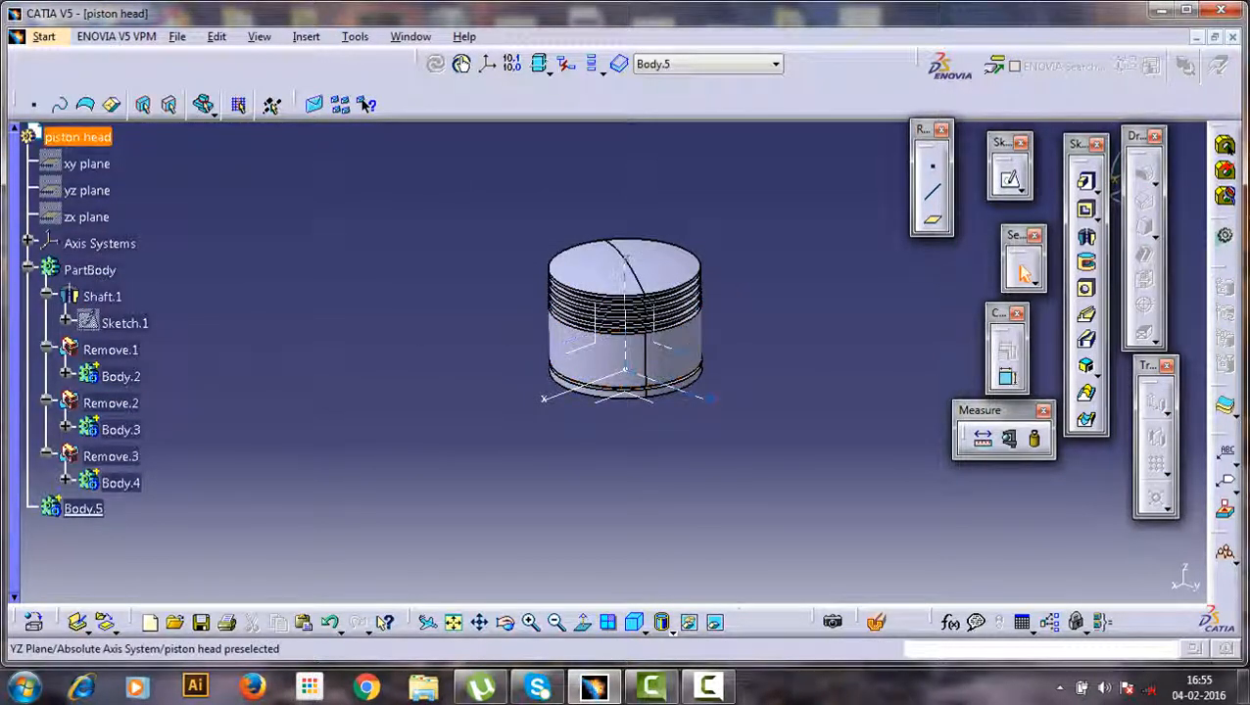
- Create a plane offset 25 mm from the absolute axis system's YZ plane in the reversed direction
{"action": "left_click", "coordinate": [676, 350]}
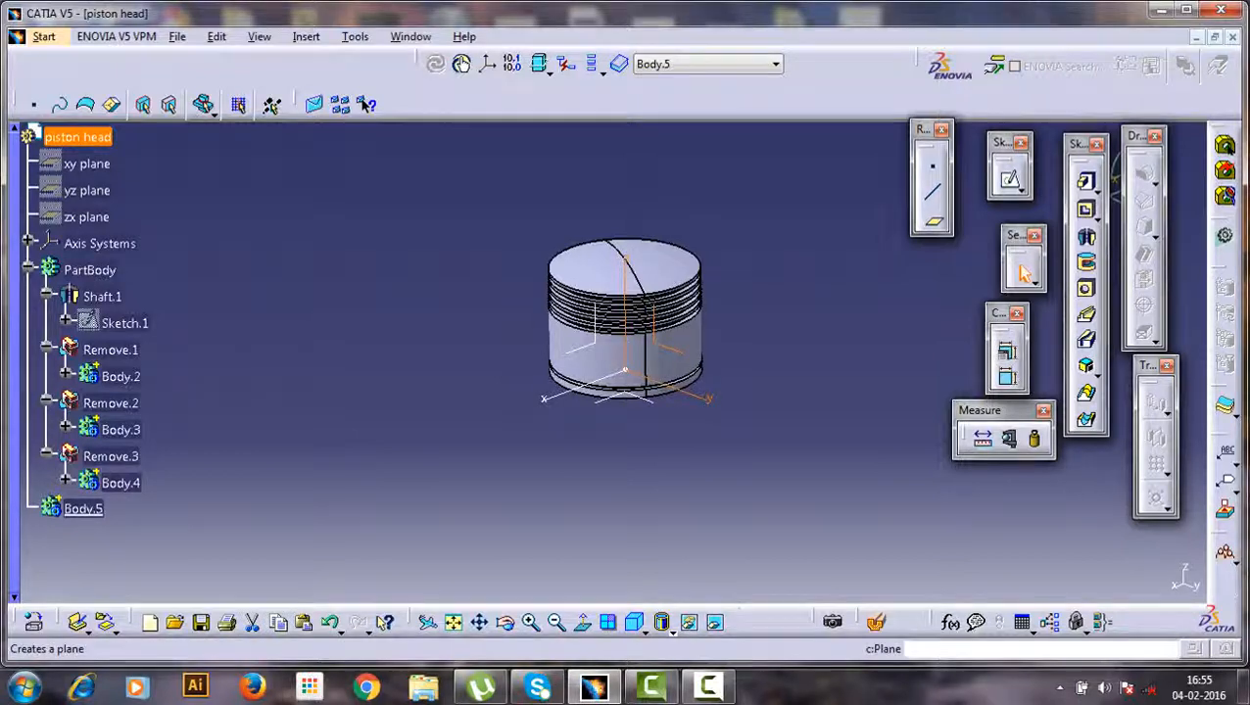
{"action": "left_click", "coordinate": [932, 222]}
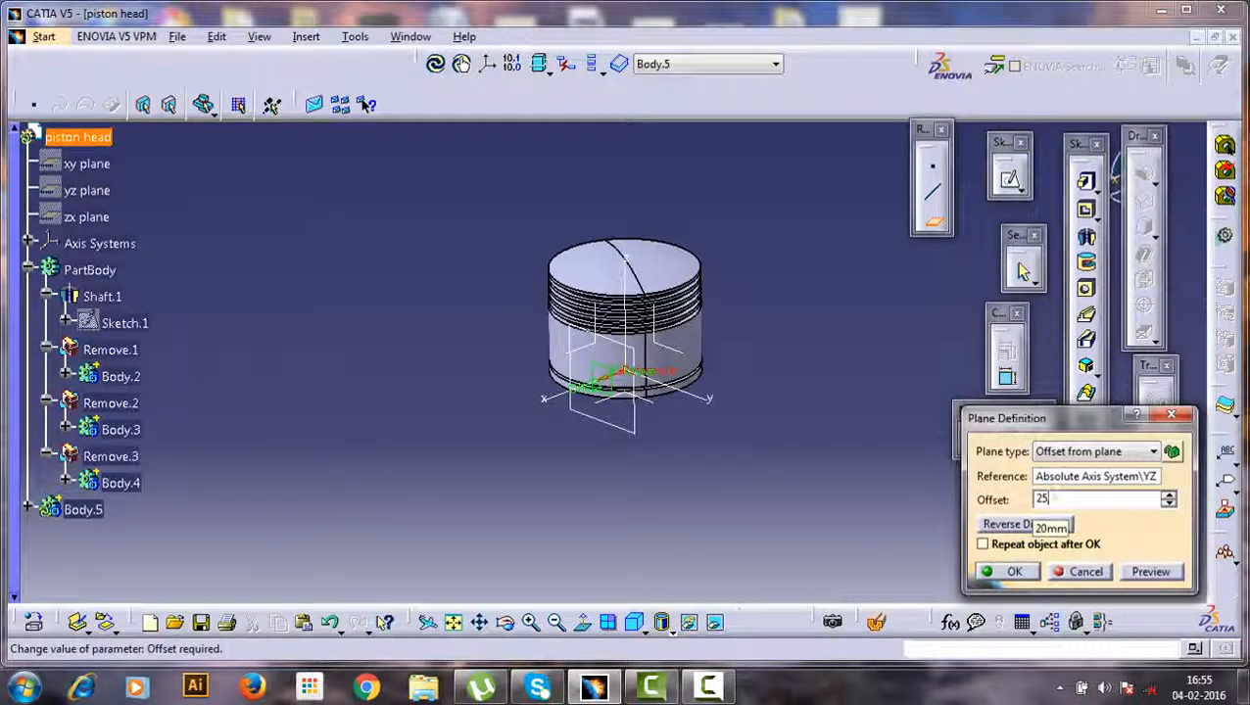
{"action": "type", "text": "25"}
{"action": "key", "text": "Tab"}
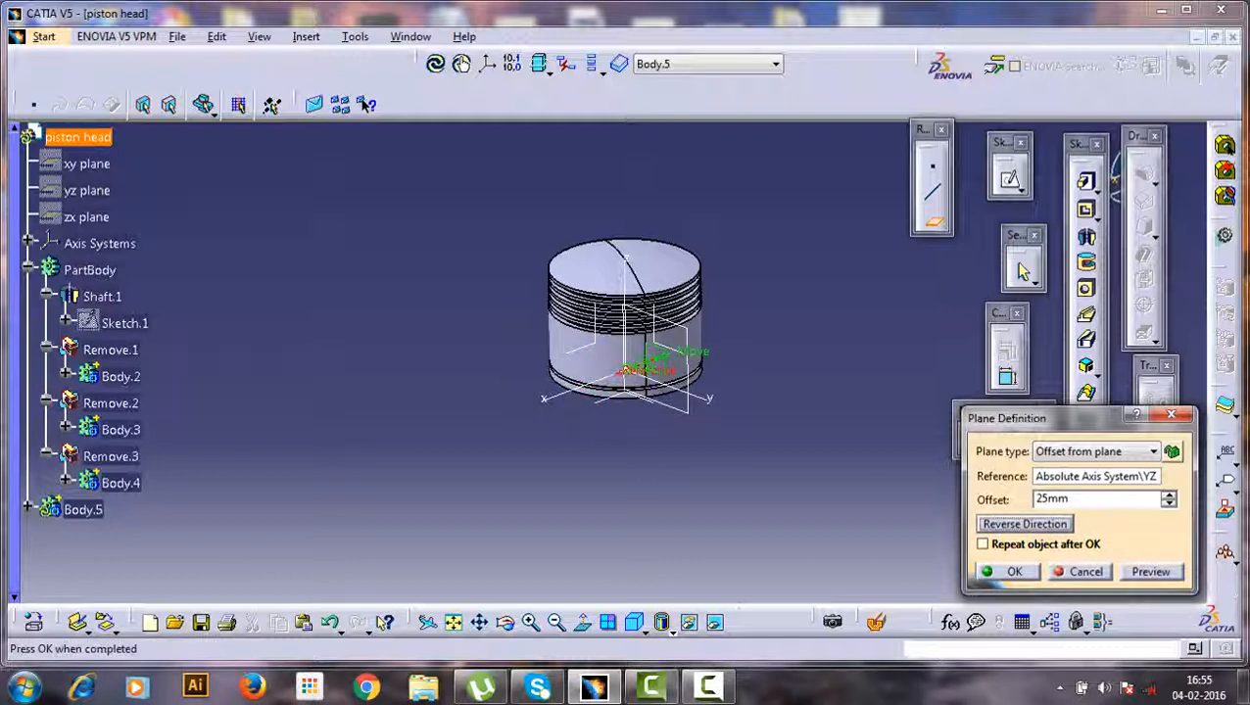
{"action": "left_click", "coordinate": [1009, 572]}
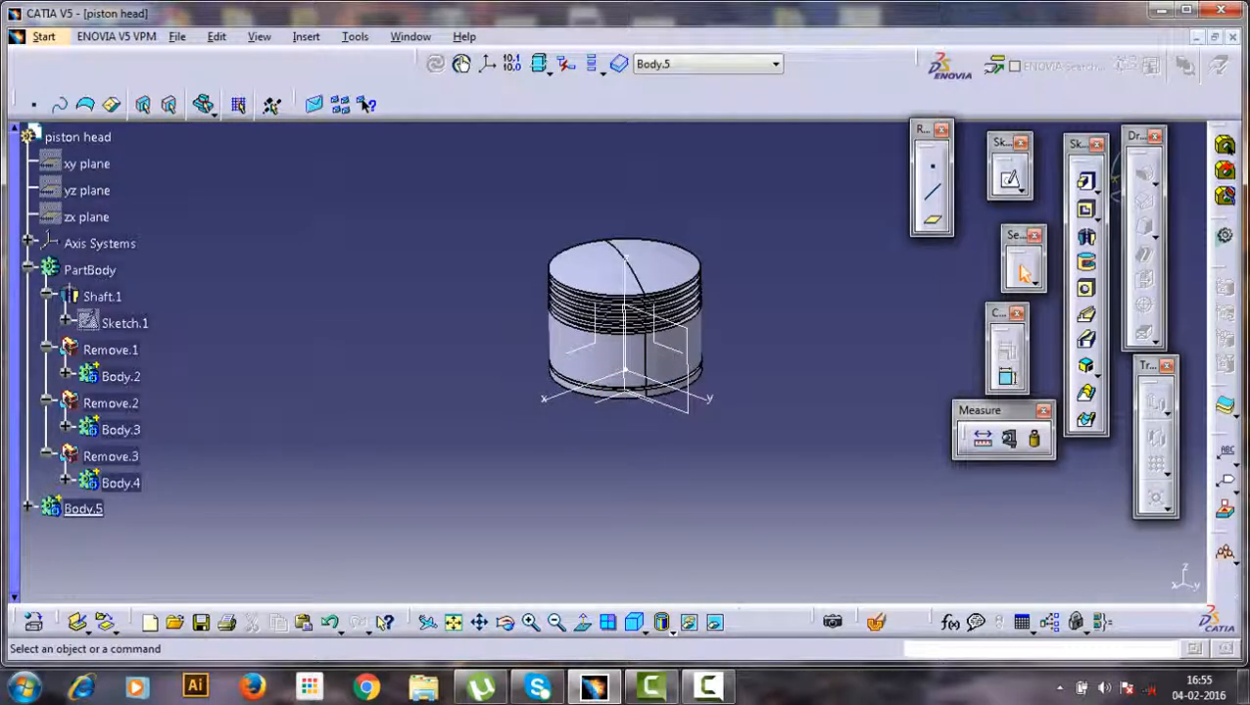
- Open a sketch on the offset plane and sketch a circle about 42 mm in diameter beside the piston
{"action": "middle_click_drag", "start_coordinate": [676, 391], "coordinate": [576, 466]}
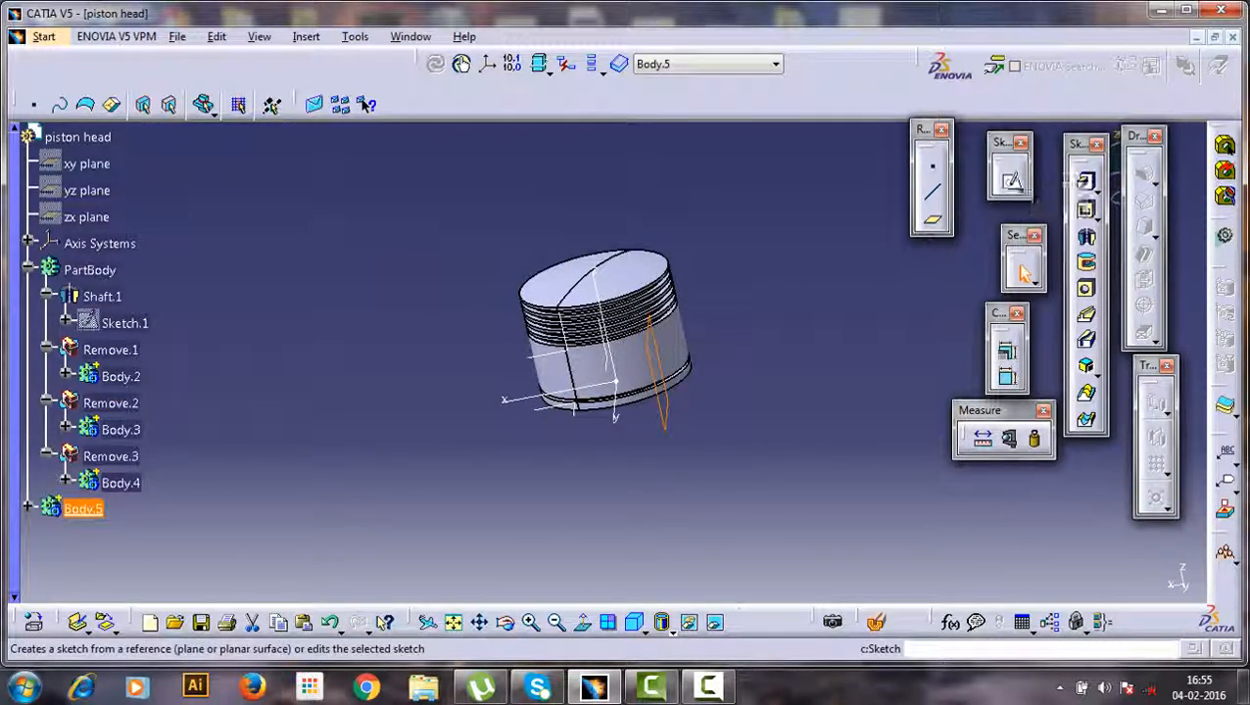
{"action": "left_click", "coordinate": [1023, 275]}
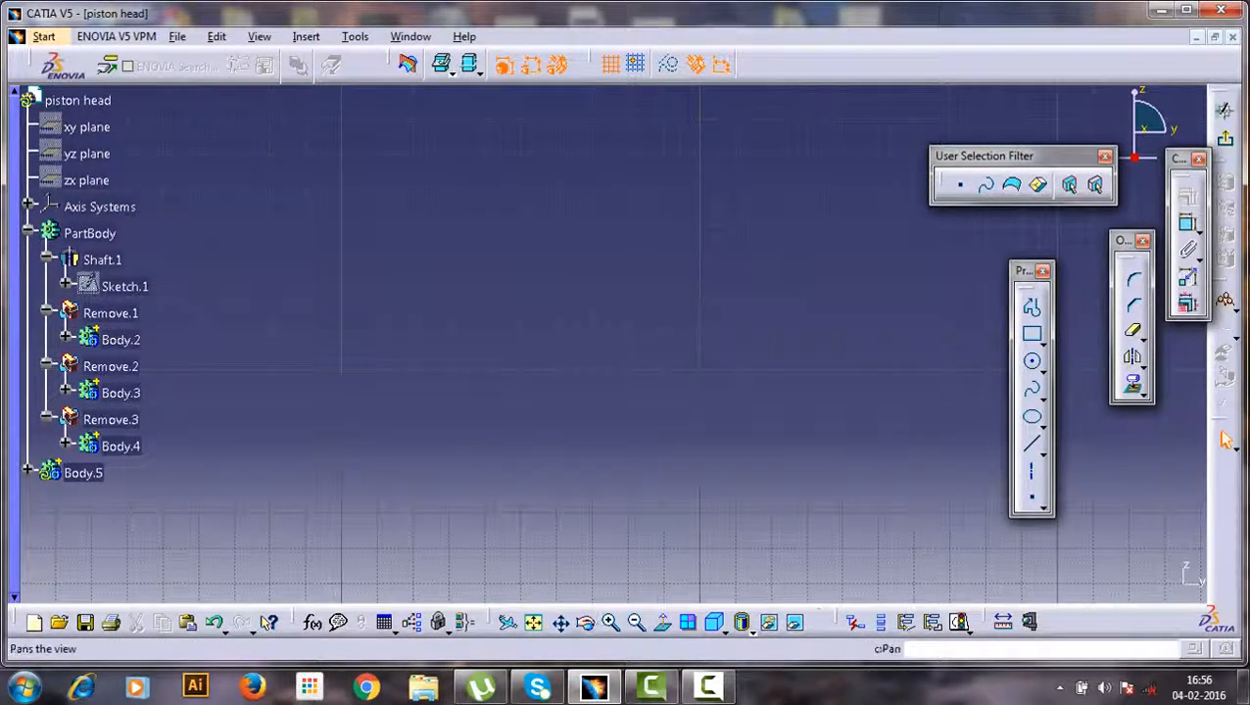
{"action": "left_click", "coordinate": [534, 623]}
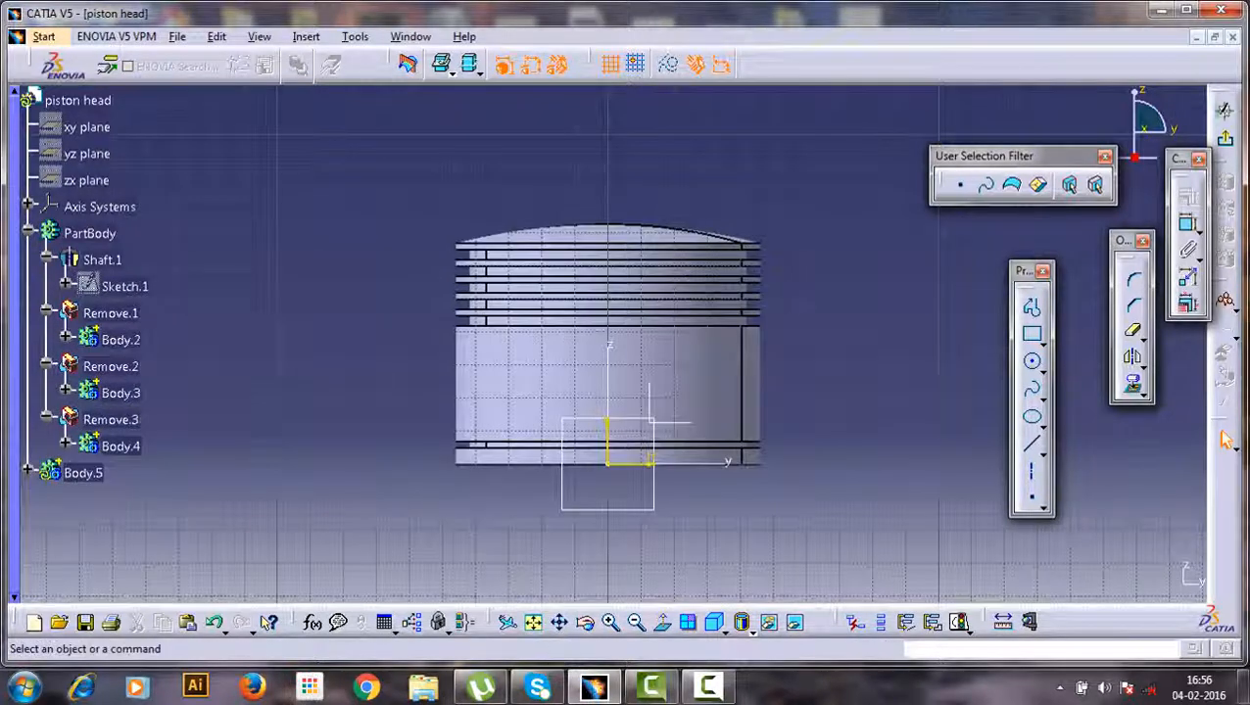
{"action": "left_click", "coordinate": [711, 688]}
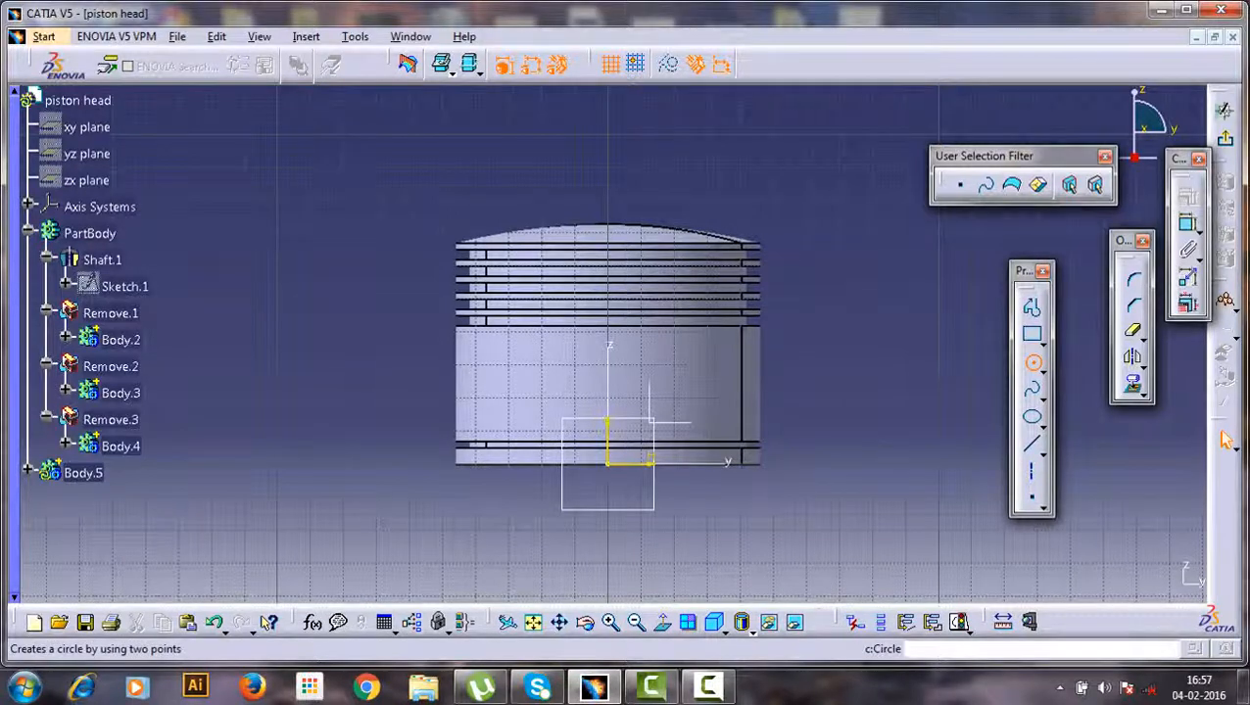
{"action": "key", "text": "Return"}
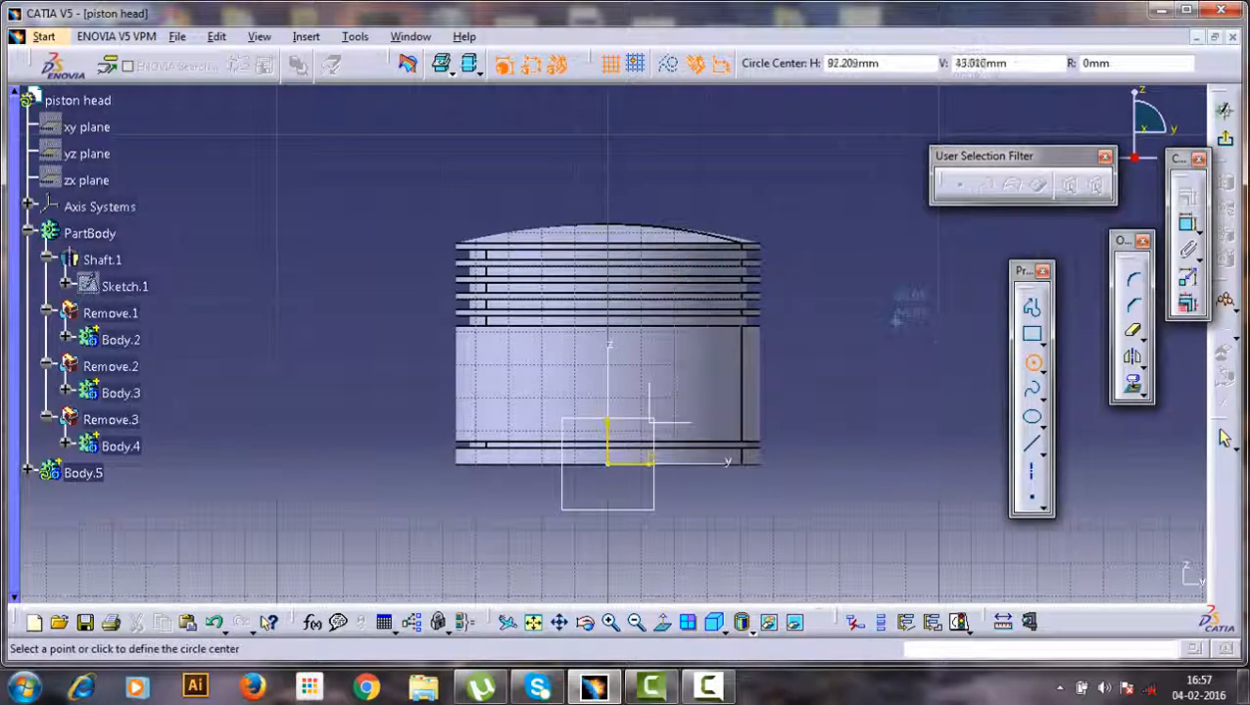
{"action": "left_click", "coordinate": [894, 319]}
{"action": "left_click", "coordinate": [948, 291]}
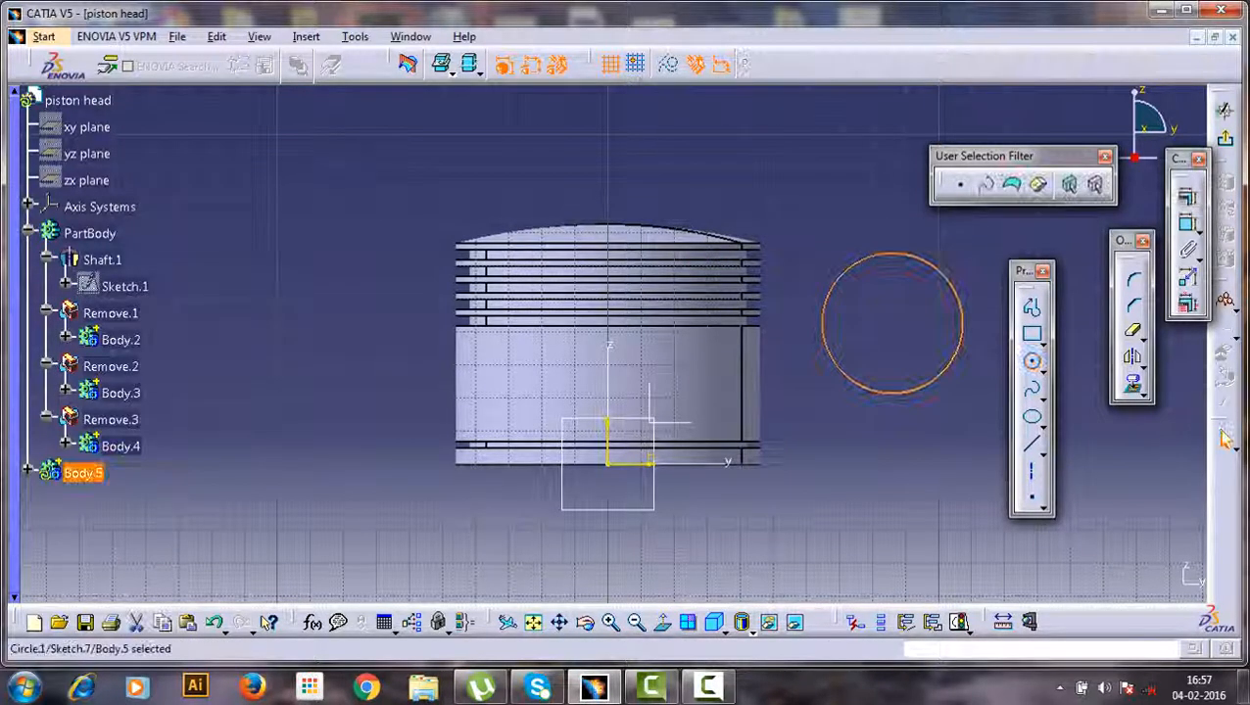
- Dimension the circle's diameter and set it to 40 mm
{"action": "left_click", "coordinate": [1224, 439]}
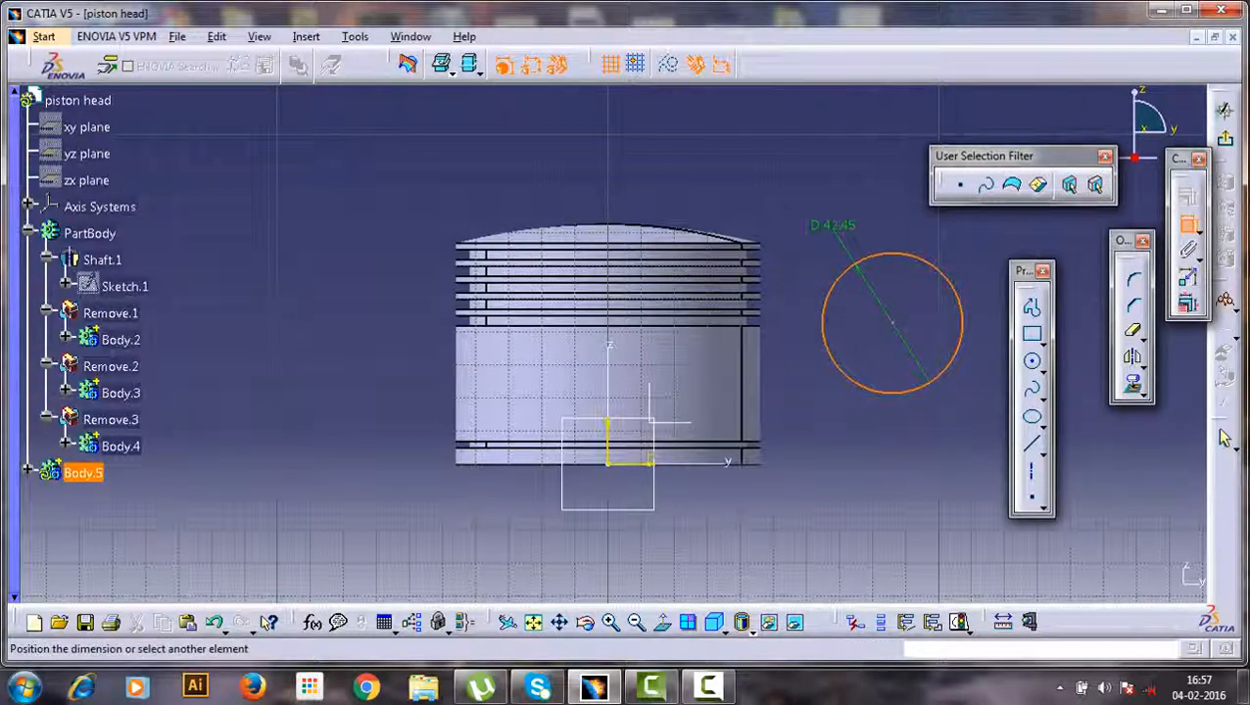
{"action": "left_click", "coordinate": [1224, 438]}
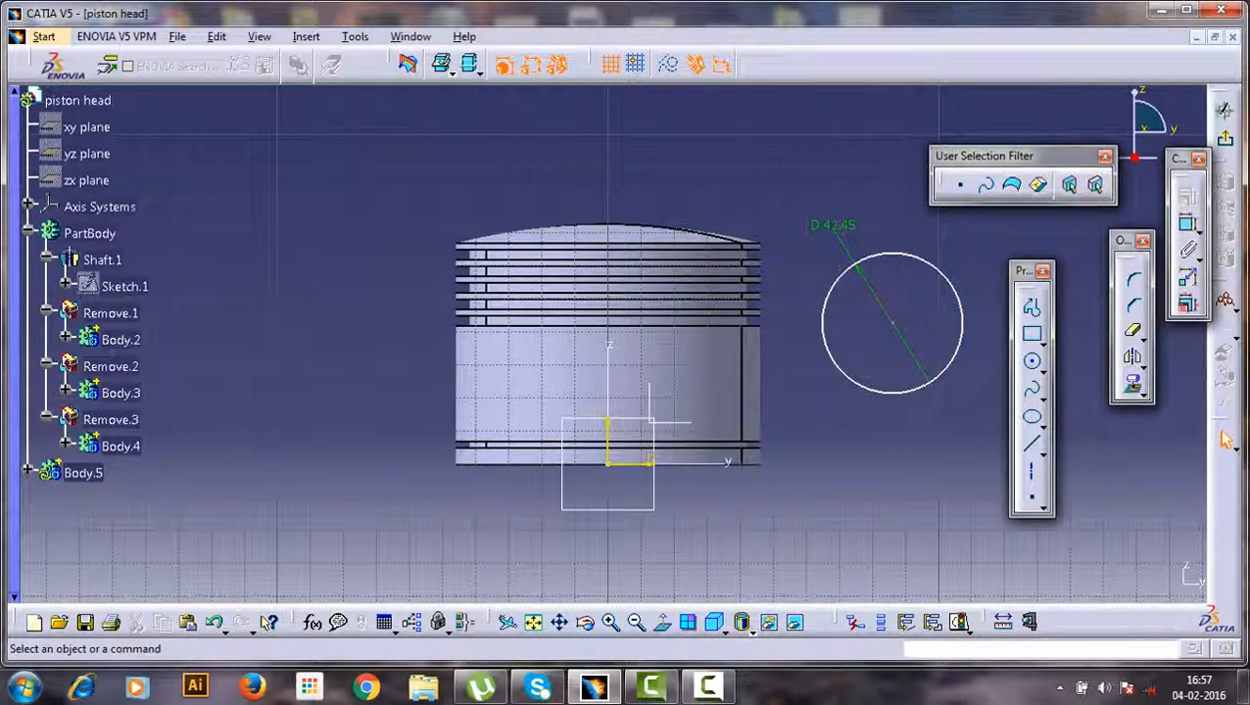
{"action": "double_click", "coordinate": [833, 227]}
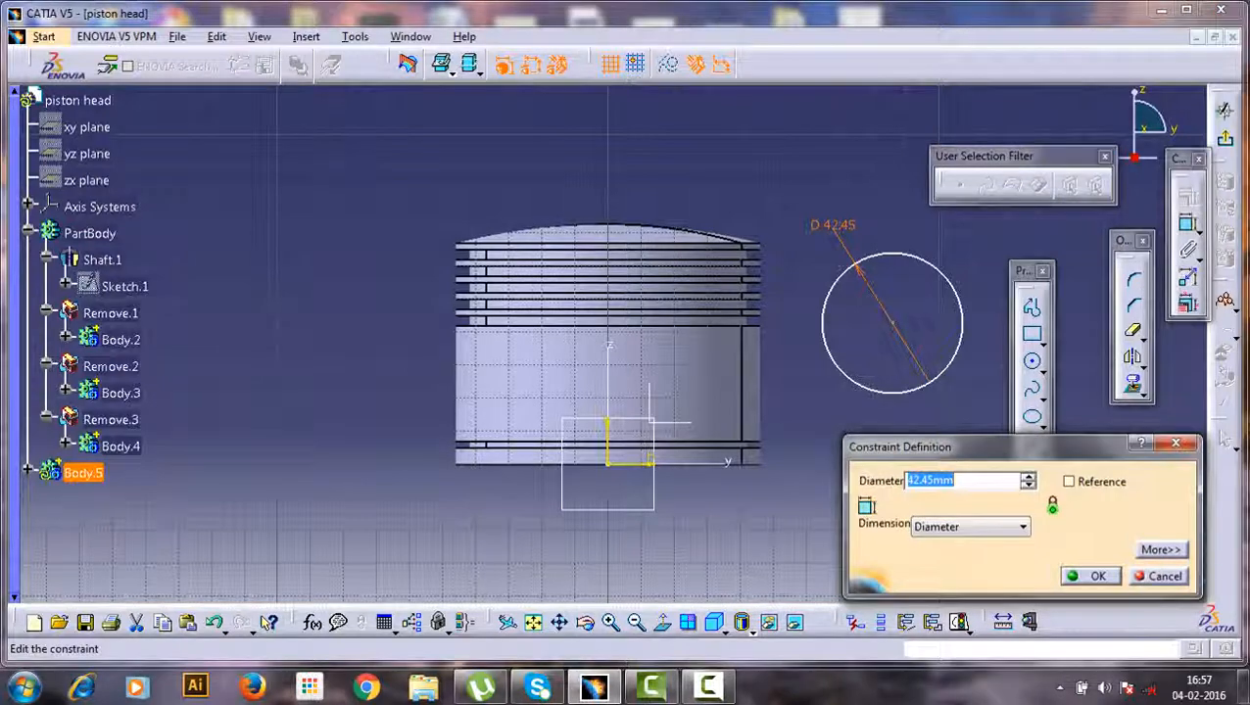
{"action": "type", "text": "40"}
{"action": "key", "text": "Return"}
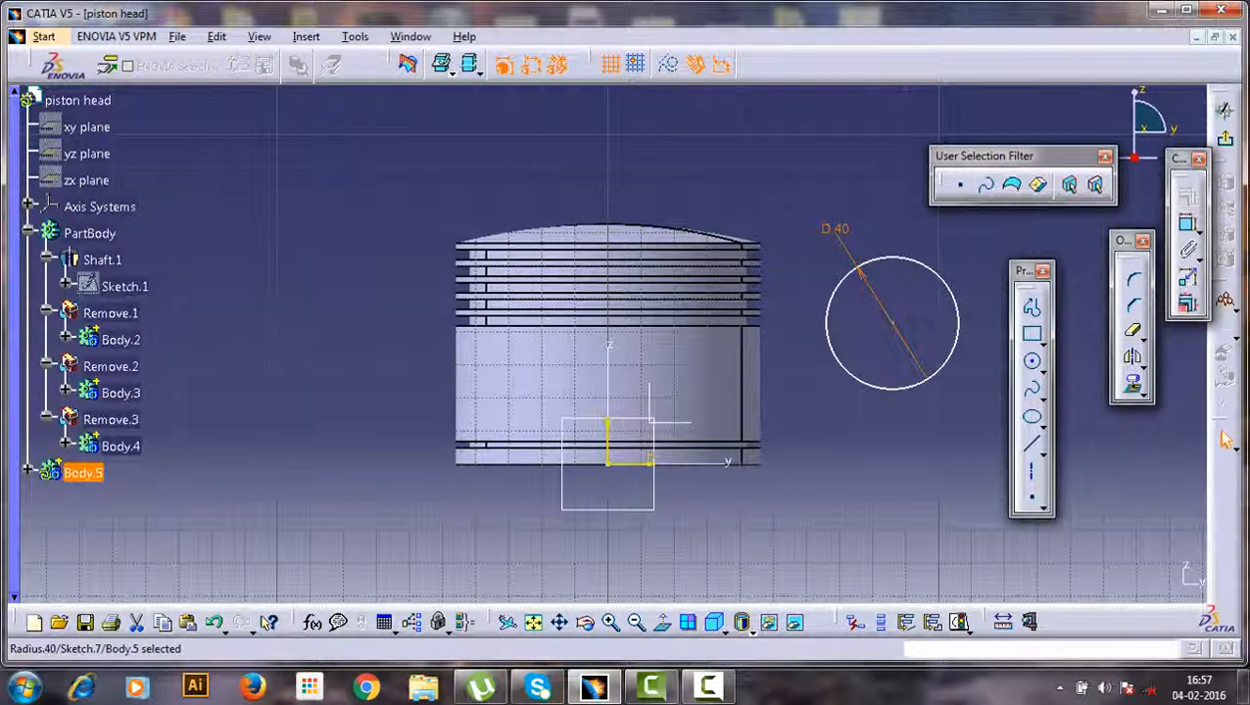
- Constrain the circle's centre coincident with the sketch's vertical axis
{"action": "left_click", "coordinate": [1225, 439]}
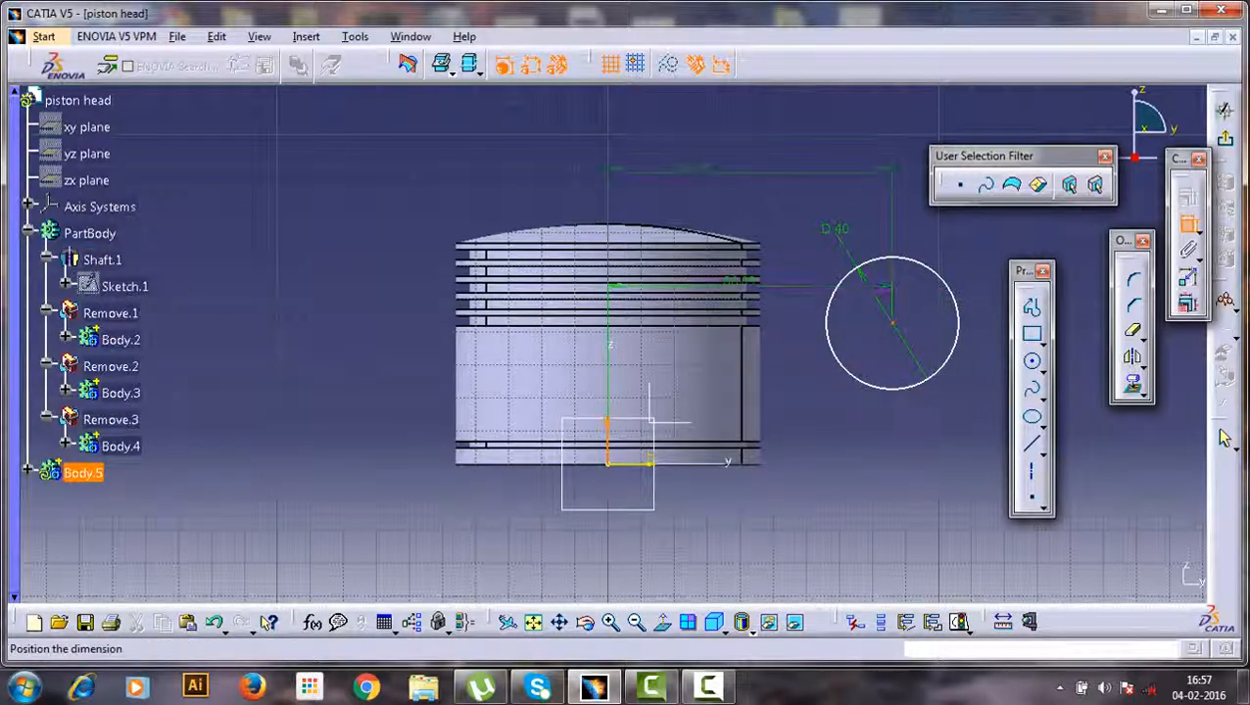
{"action": "right_click", "coordinate": [697, 165]}
{"action": "left_click", "coordinate": [739, 240]}
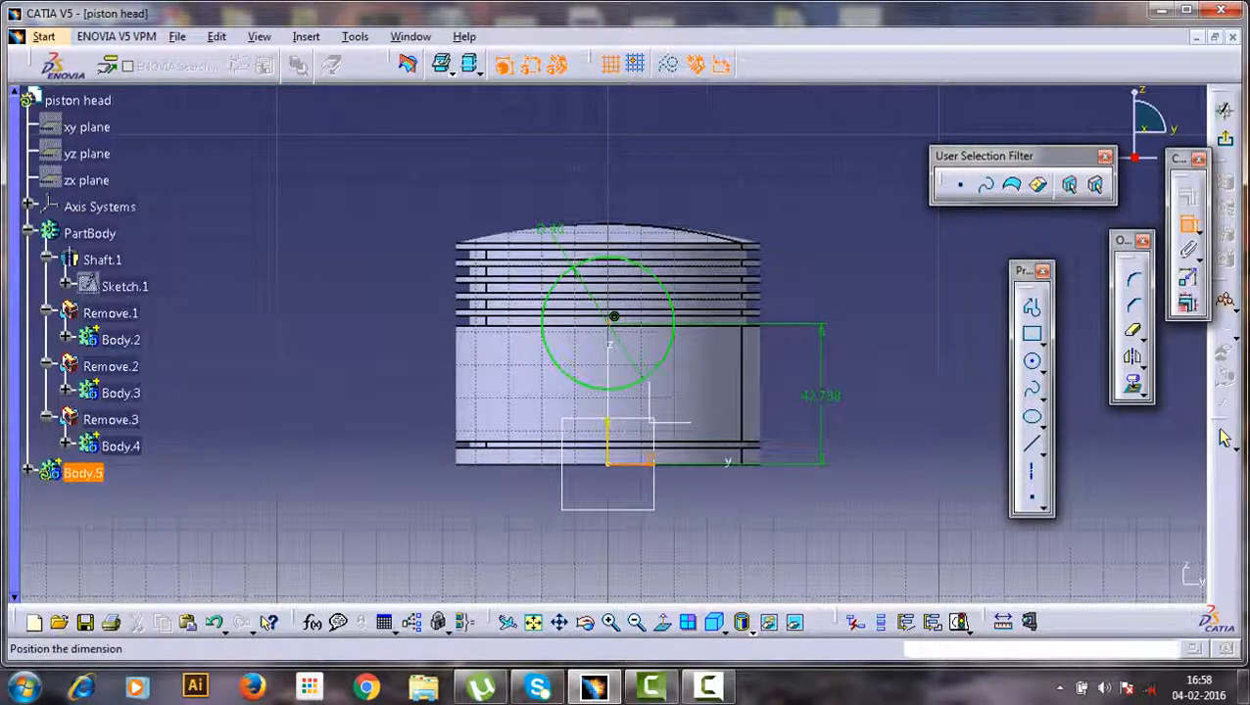
- Dimension the circle centre's height above the horizontal axis and set it to 27 mm
{"action": "left_click", "coordinate": [829, 390]}
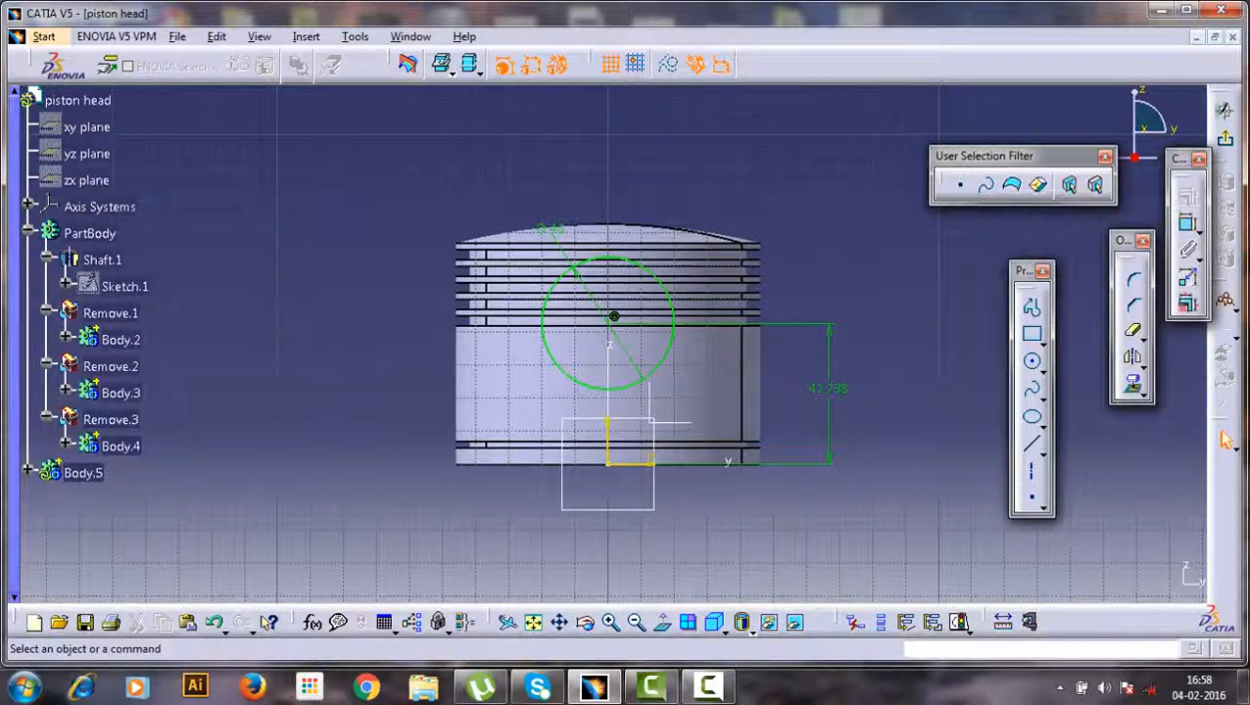
{"action": "double_click", "coordinate": [828, 390]}
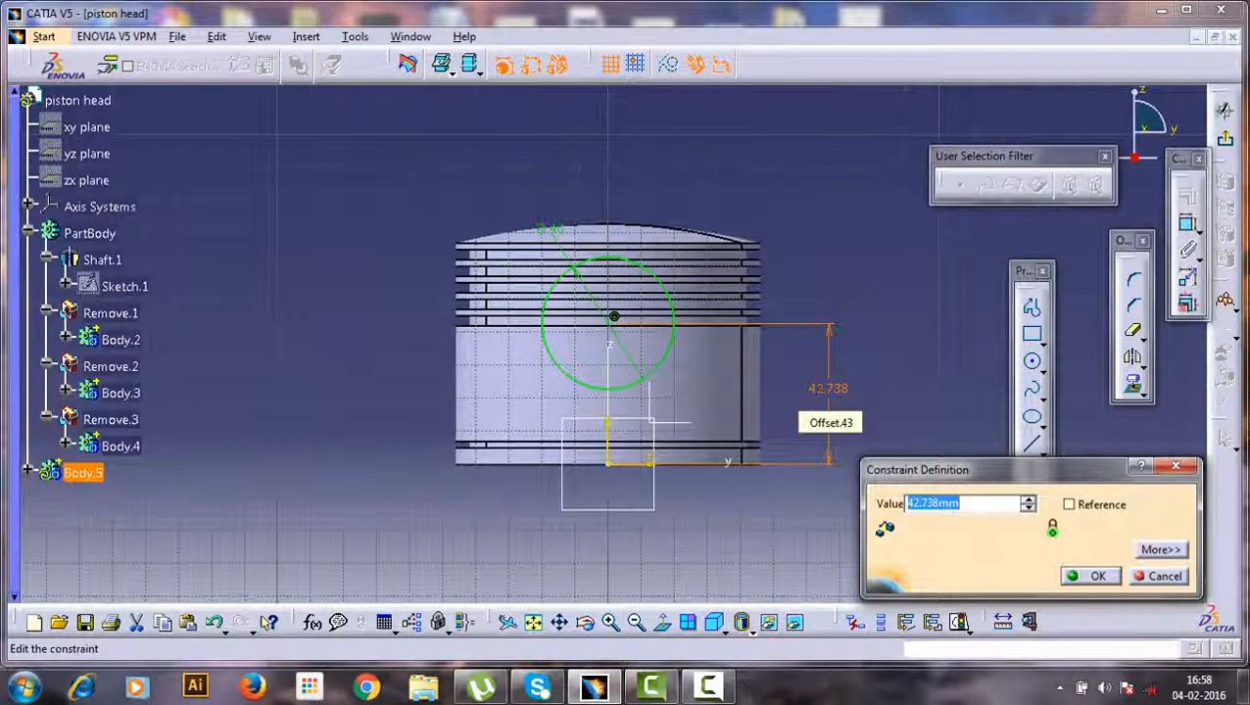
{"action": "key", "text": "Return"}
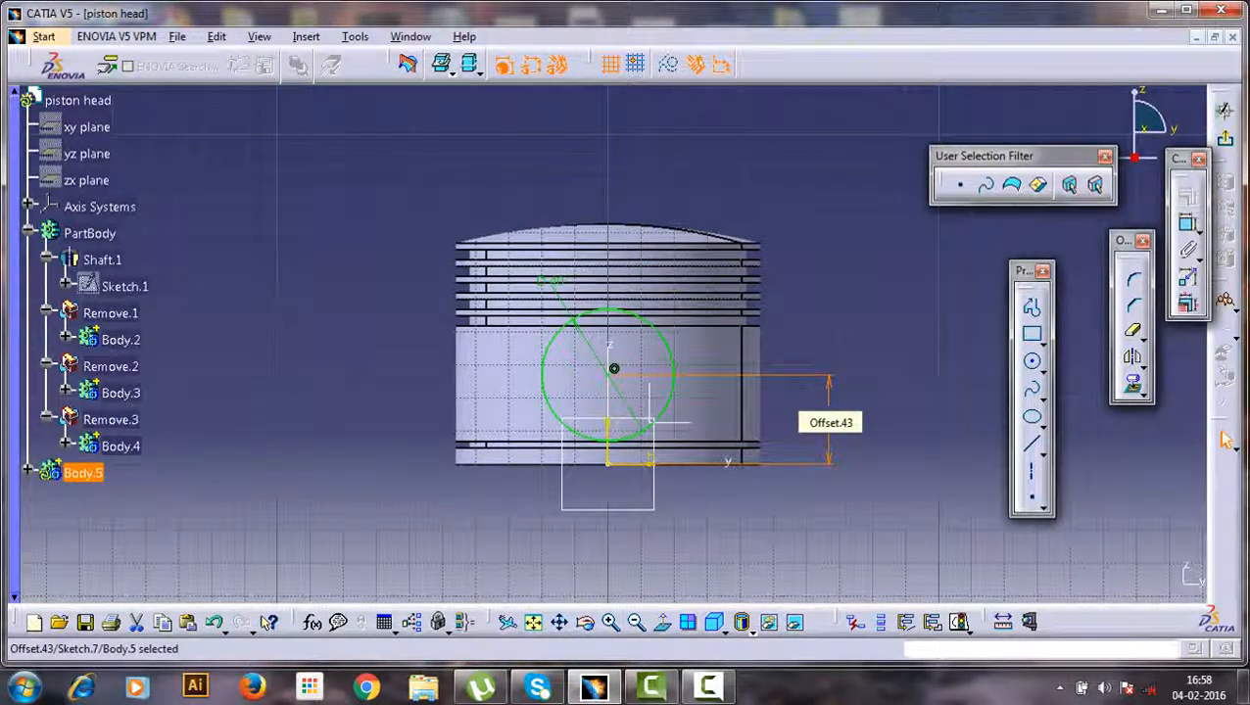
{"action": "left_click", "coordinate": [744, 558]}
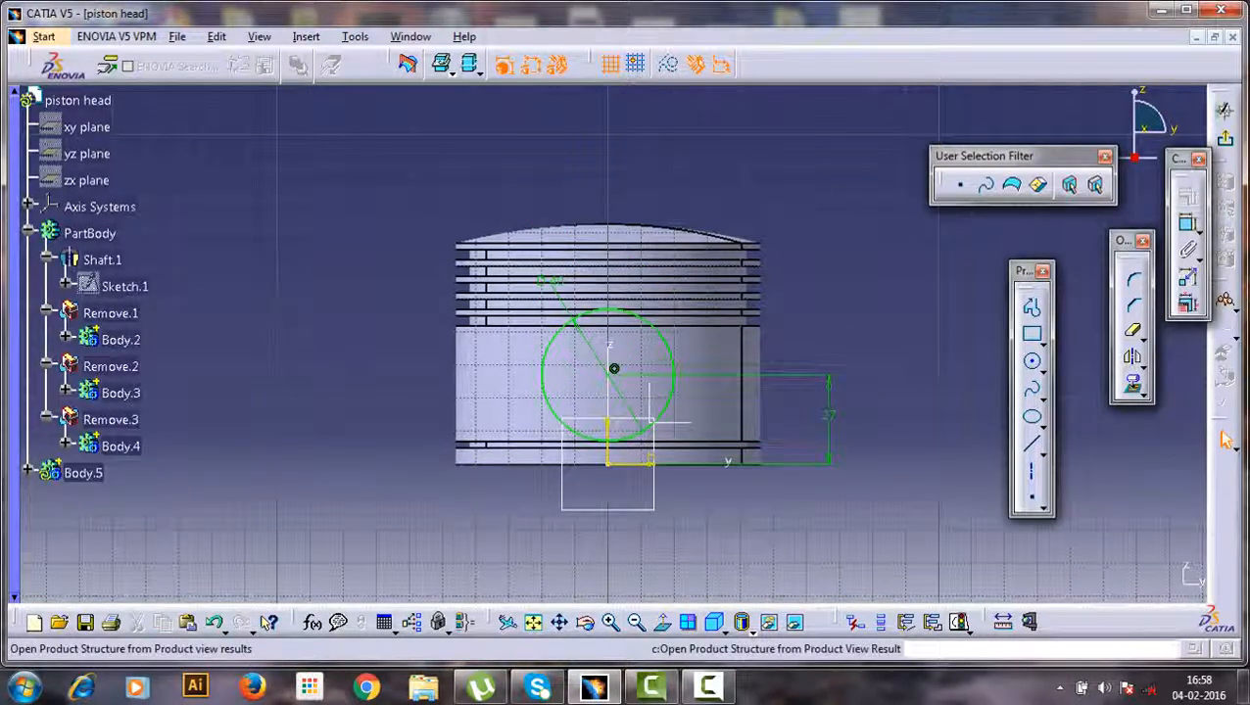
- Finish the sketch and pad the 40 mm circle in the reversed direction up to the piston's inner cylindrical surface
{"action": "left_click", "coordinate": [1225, 138]}
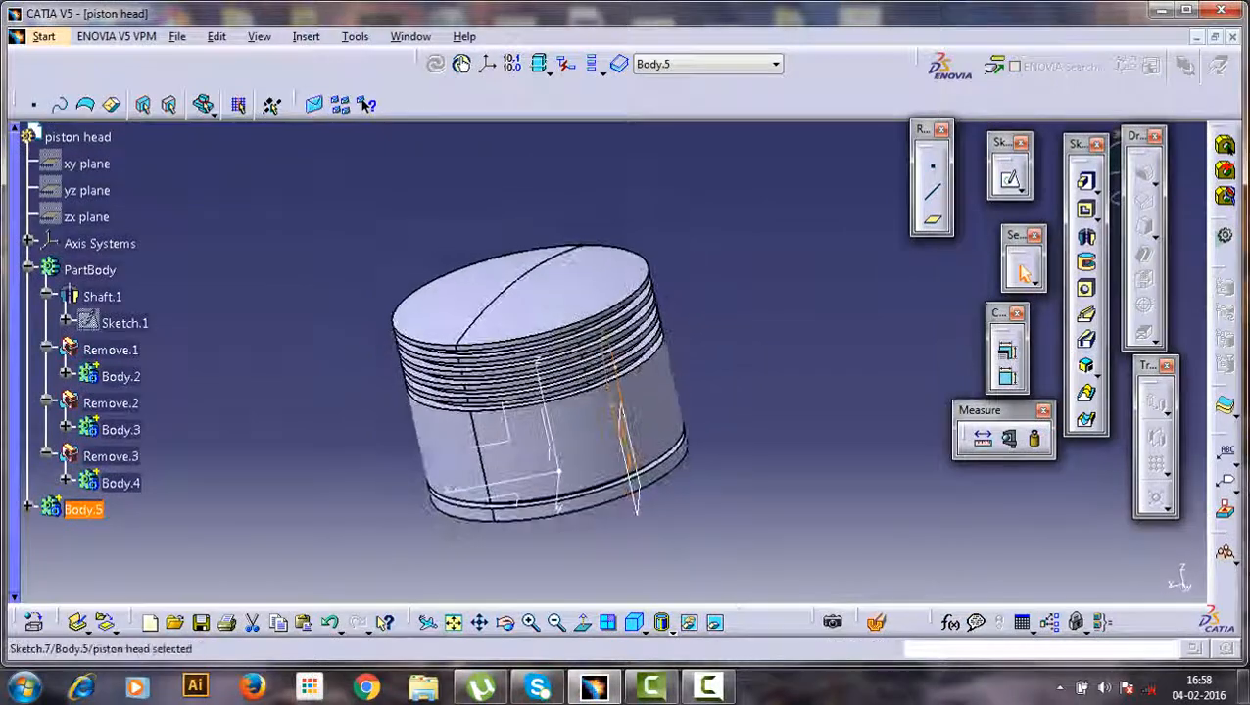
{"action": "middle_click_drag", "start_coordinate": [760, 332], "coordinate": [431, 256]}
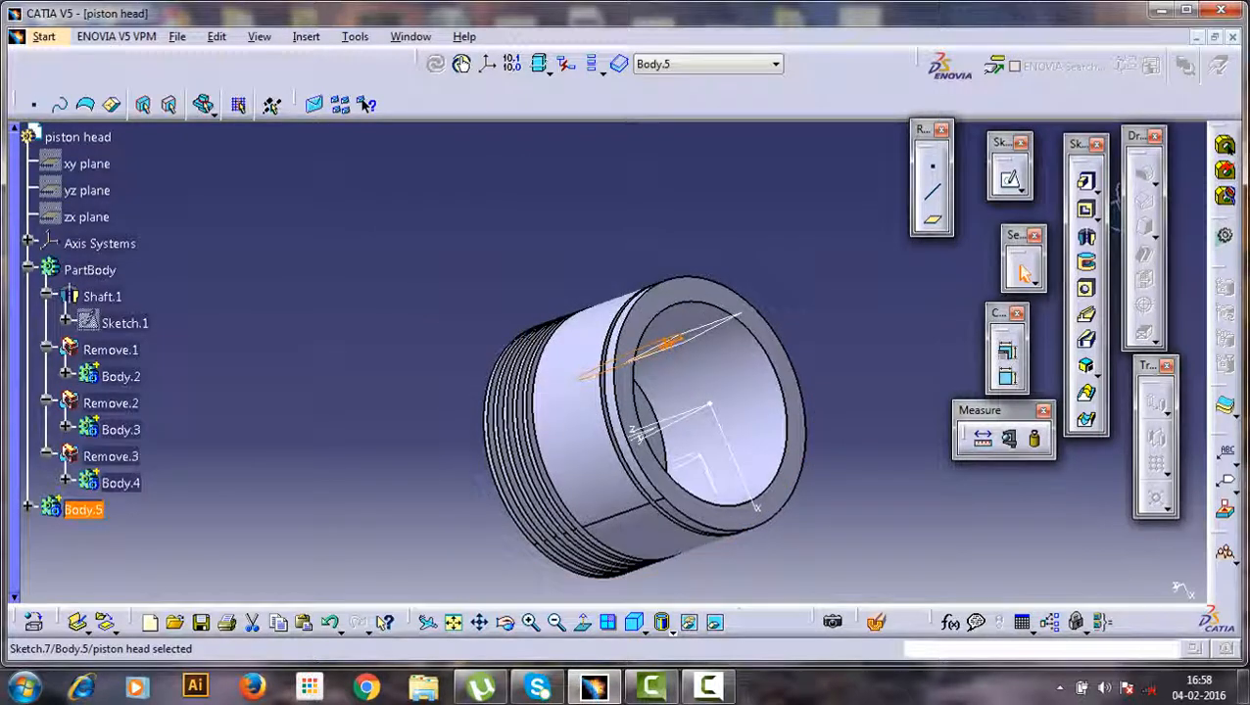
{"action": "left_click", "coordinate": [1086, 182]}
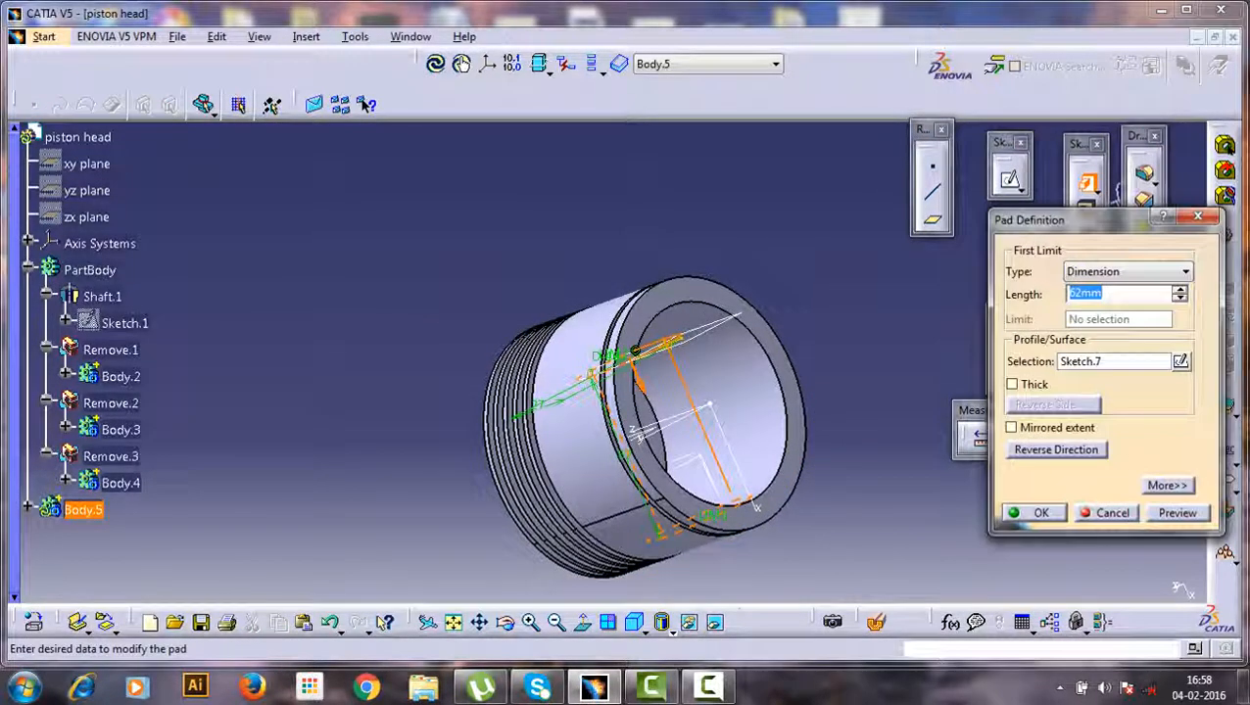
{"action": "middle_click_drag", "start_coordinate": [813, 343], "coordinate": [762, 435]}
{"action": "left_click", "coordinate": [1056, 450]}
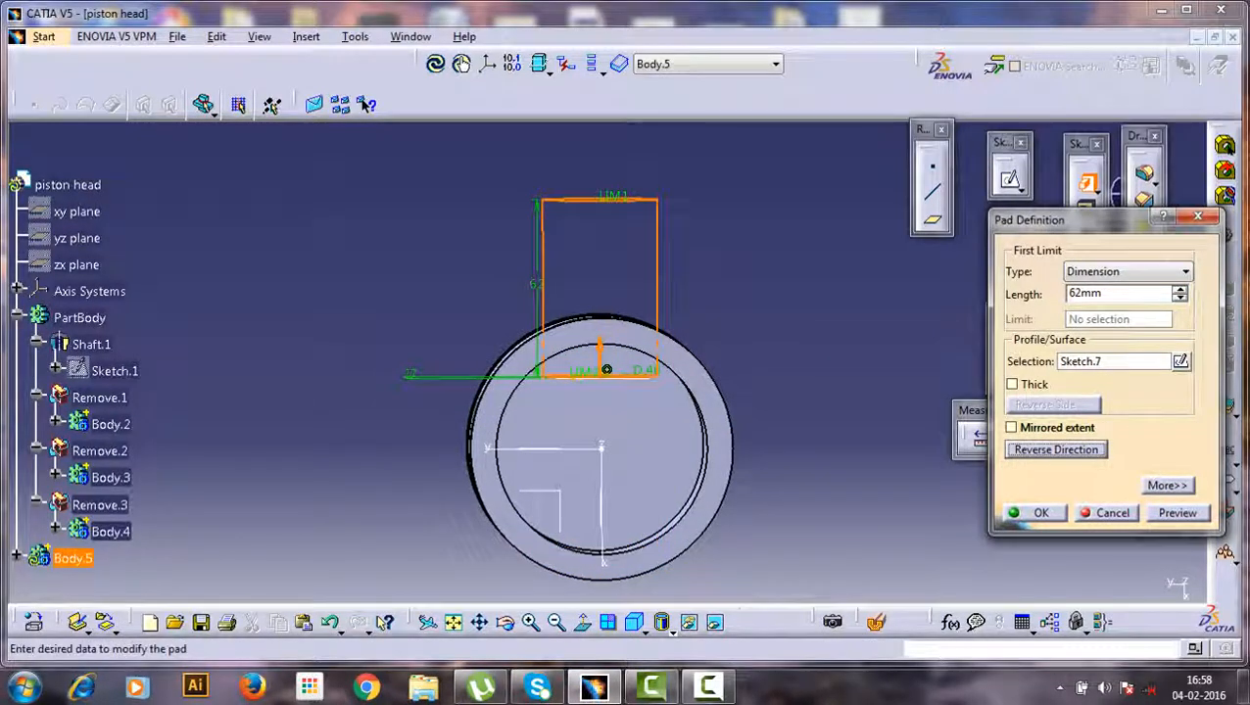
{"action": "left_click", "coordinate": [1126, 271]}
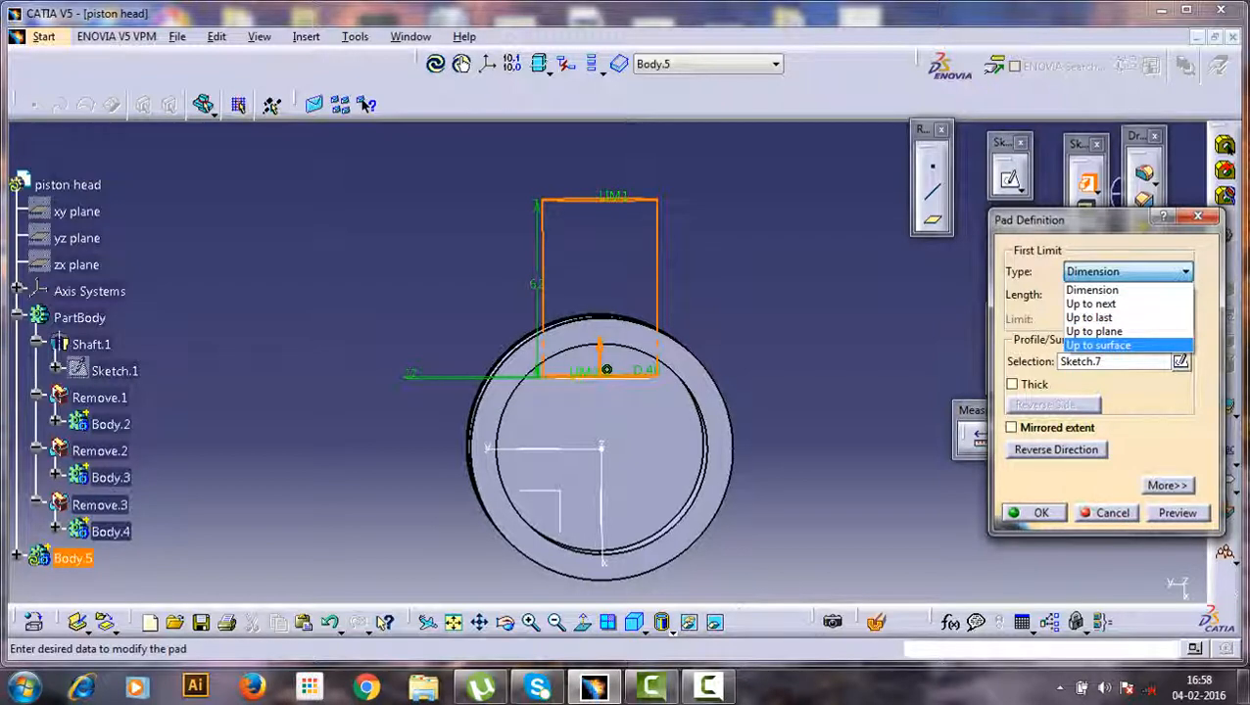
{"action": "left_click", "coordinate": [1098, 344]}
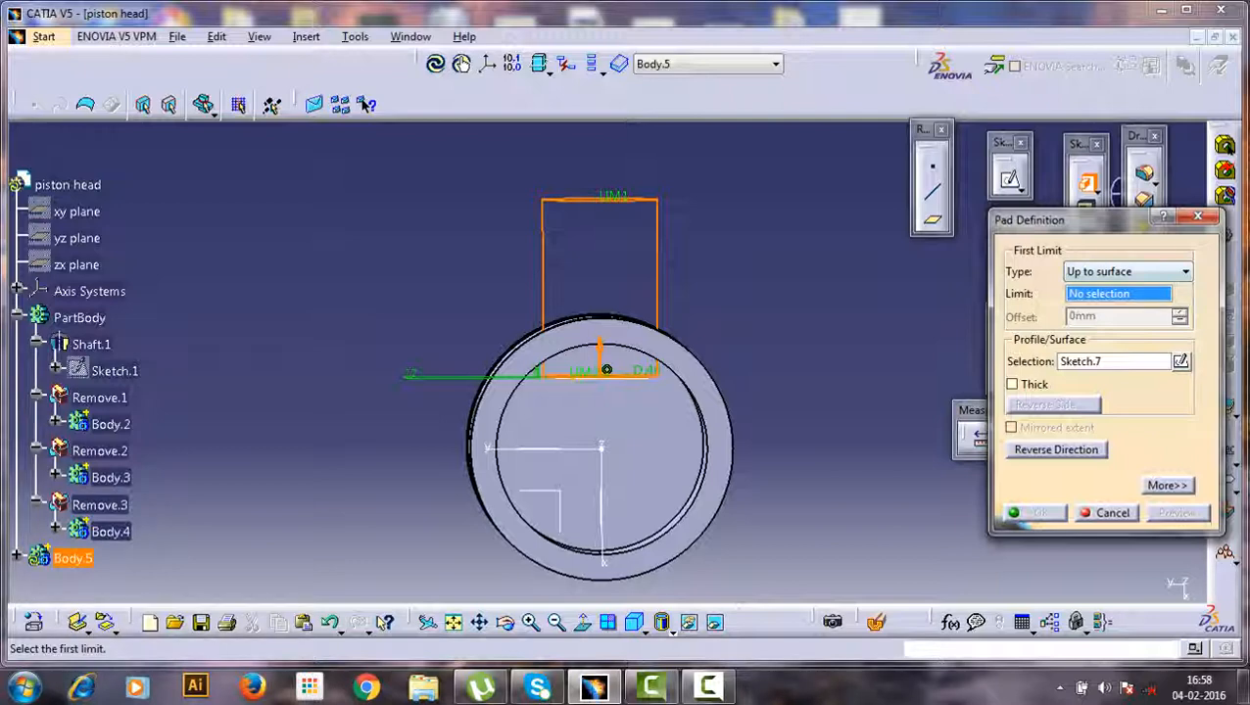
{"action": "middle_click_drag", "start_coordinate": [606, 369], "coordinate": [615, 353]}
{"action": "left_click", "coordinate": [615, 353]}
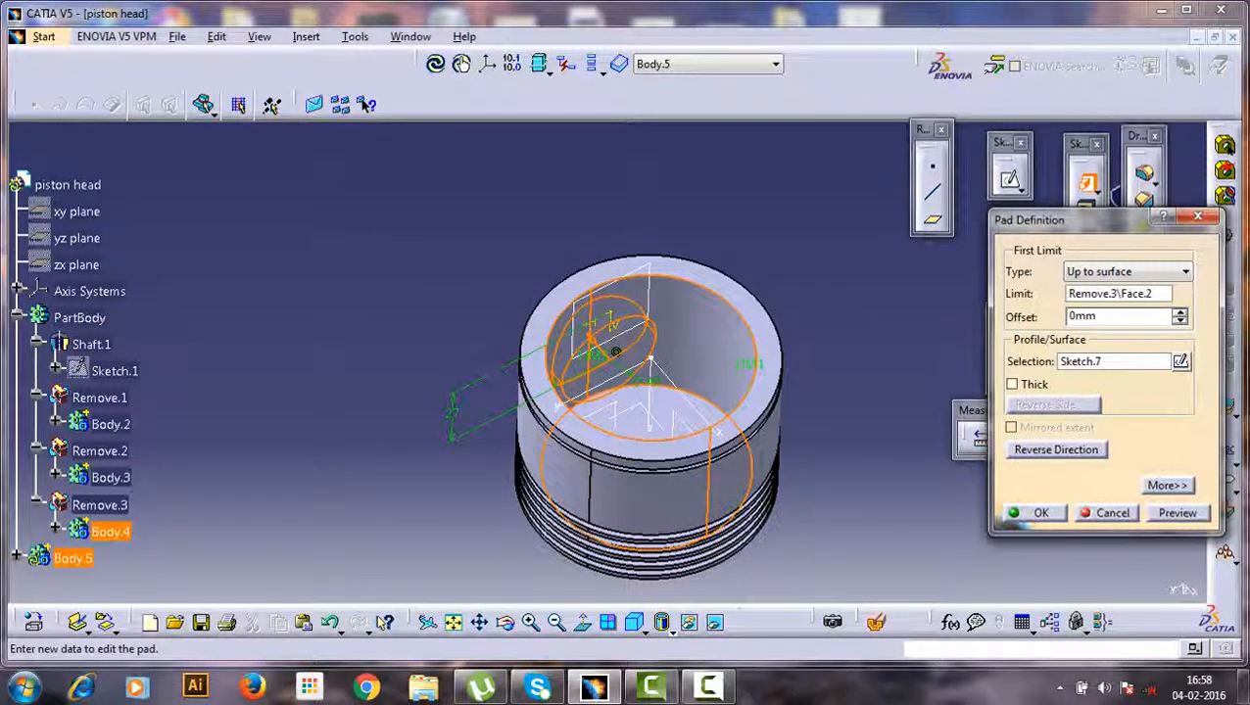
{"action": "left_click", "coordinate": [1033, 512]}
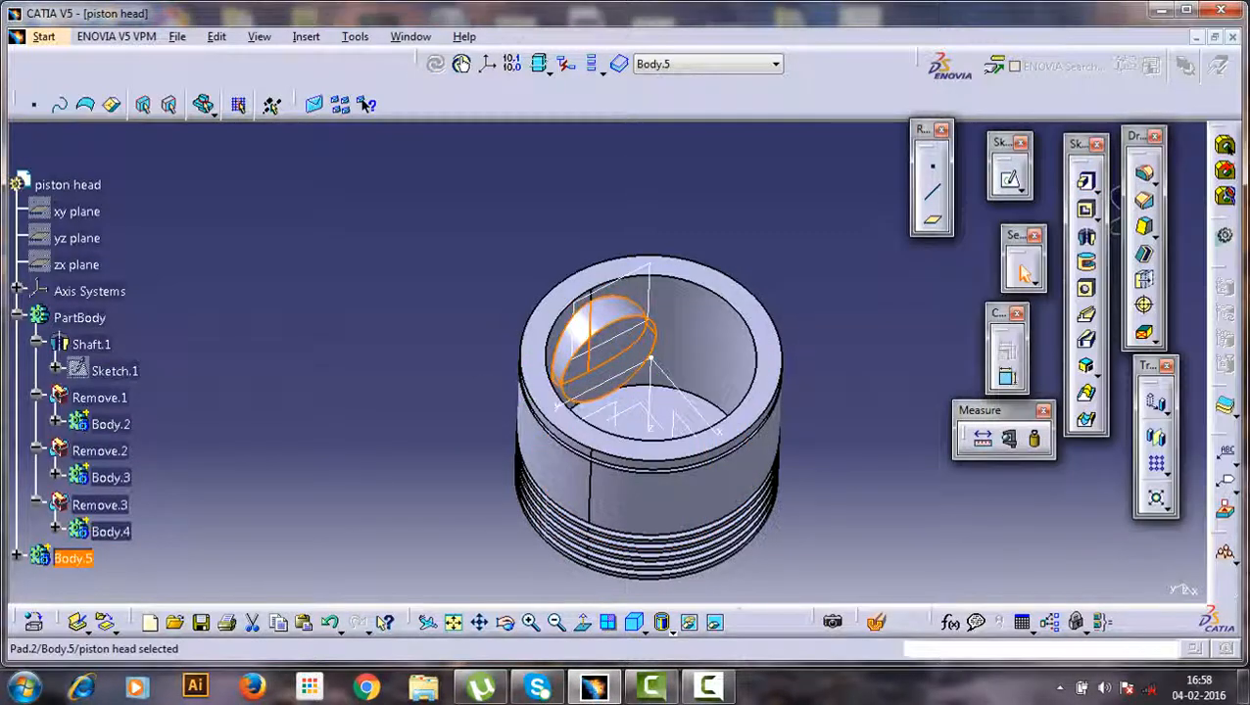
- Mirror the circular boss pad about the absolute axis system's YZ plane, accepting the non-movable elements
{"action": "mouse_move", "coordinate": [627, 377]}
{"action": "middle_mouse_down"}
{"action": "mouse_move", "coordinate": [697, 458]}
{"action": "mouse_move", "coordinate": [655, 403]}
{"action": "mouse_move", "coordinate": [600, 447]}
{"action": "mouse_move", "coordinate": [703, 458]}
{"action": "mouse_move", "coordinate": [686, 431]}
{"action": "mouse_move", "coordinate": [587, 406]}
{"action": "mouse_move", "coordinate": [651, 334]}
{"action": "mouse_move", "coordinate": [646, 421]}
{"action": "mouse_move", "coordinate": [588, 391]}
{"action": "mouse_move", "coordinate": [588, 441]}
{"action": "mouse_move", "coordinate": [663, 354]}
{"action": "mouse_move", "coordinate": [607, 392]}
{"action": "mouse_move", "coordinate": [637, 342]}
{"action": "mouse_move", "coordinate": [627, 372]}
{"action": "mouse_move", "coordinate": [647, 382]}
{"action": "middle_mouse_up"}
{"action": "middle_click_drag", "start_coordinate": [545, 406], "coordinate": [602, 401]}
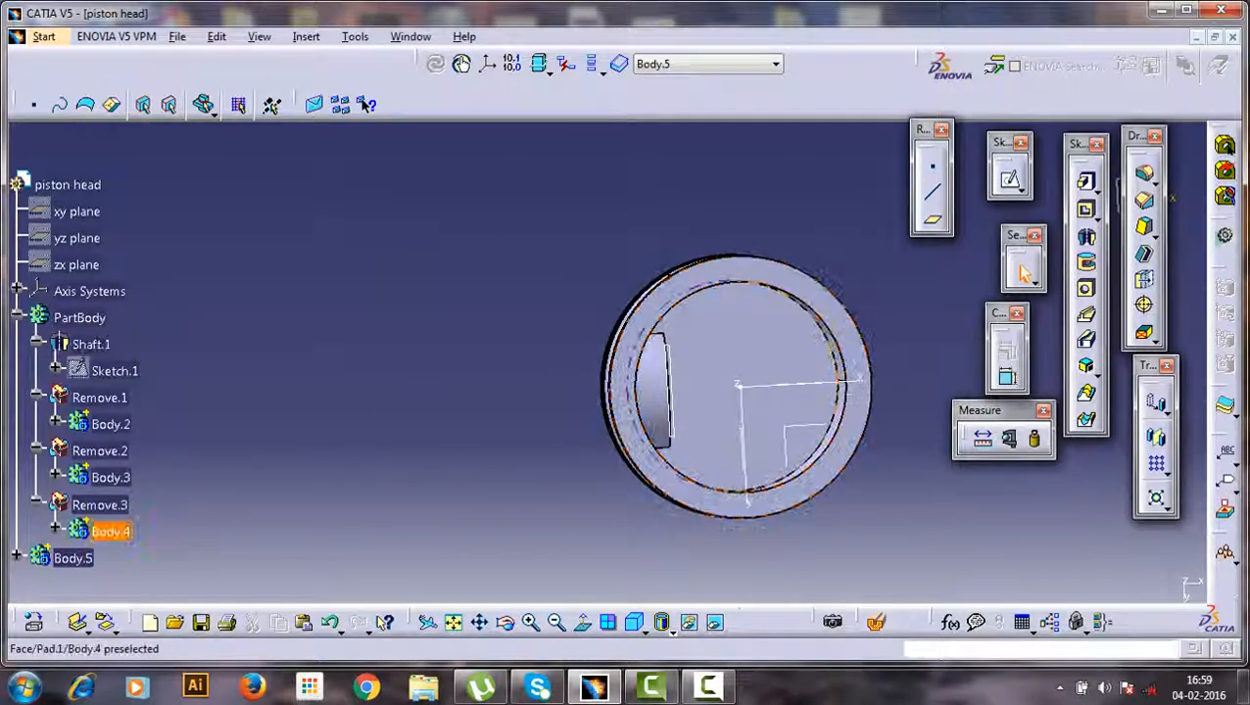
{"action": "left_click", "coordinate": [17, 557]}
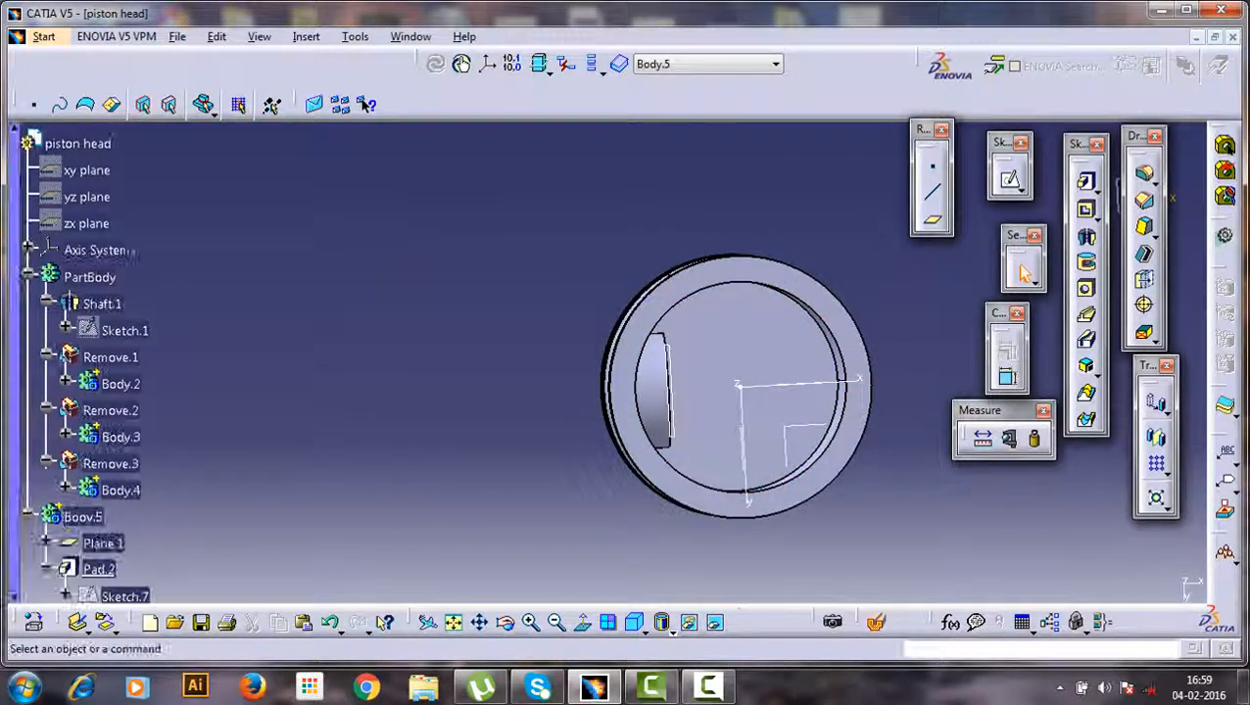
{"action": "scroll", "coordinate": [83, 362], "scroll_direction": "down", "scroll_amount": 2}
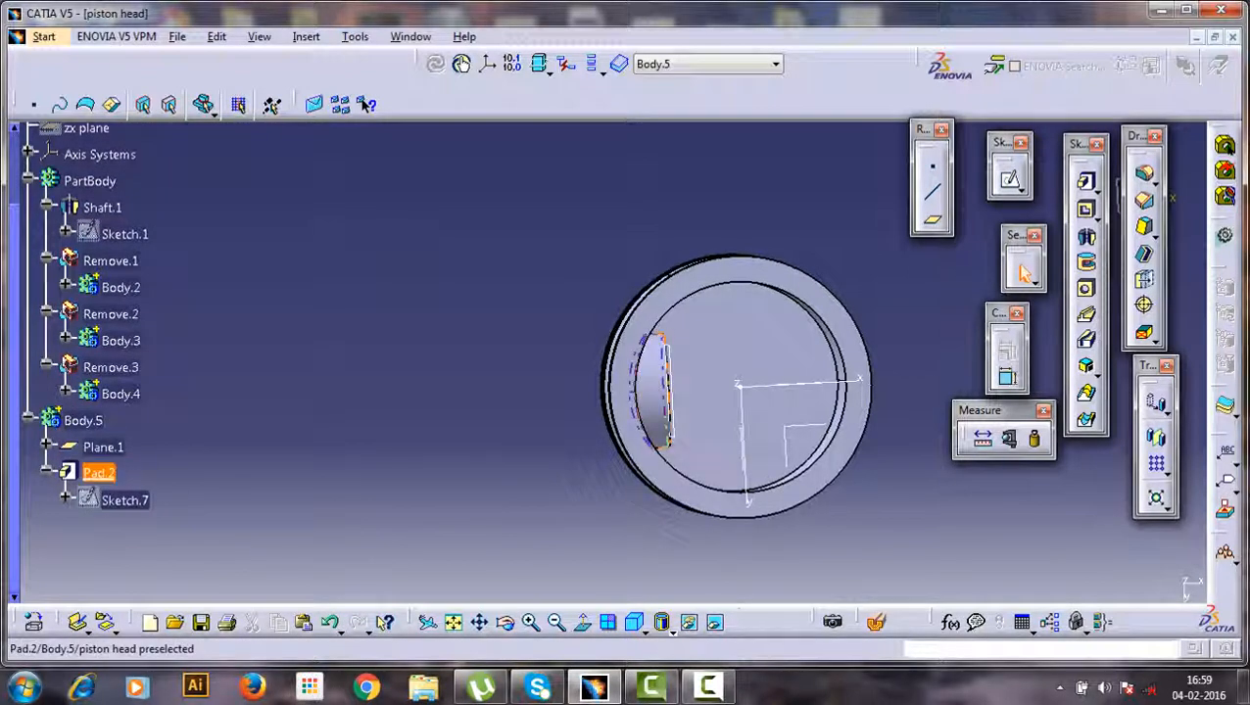
{"action": "left_click", "coordinate": [98, 473]}
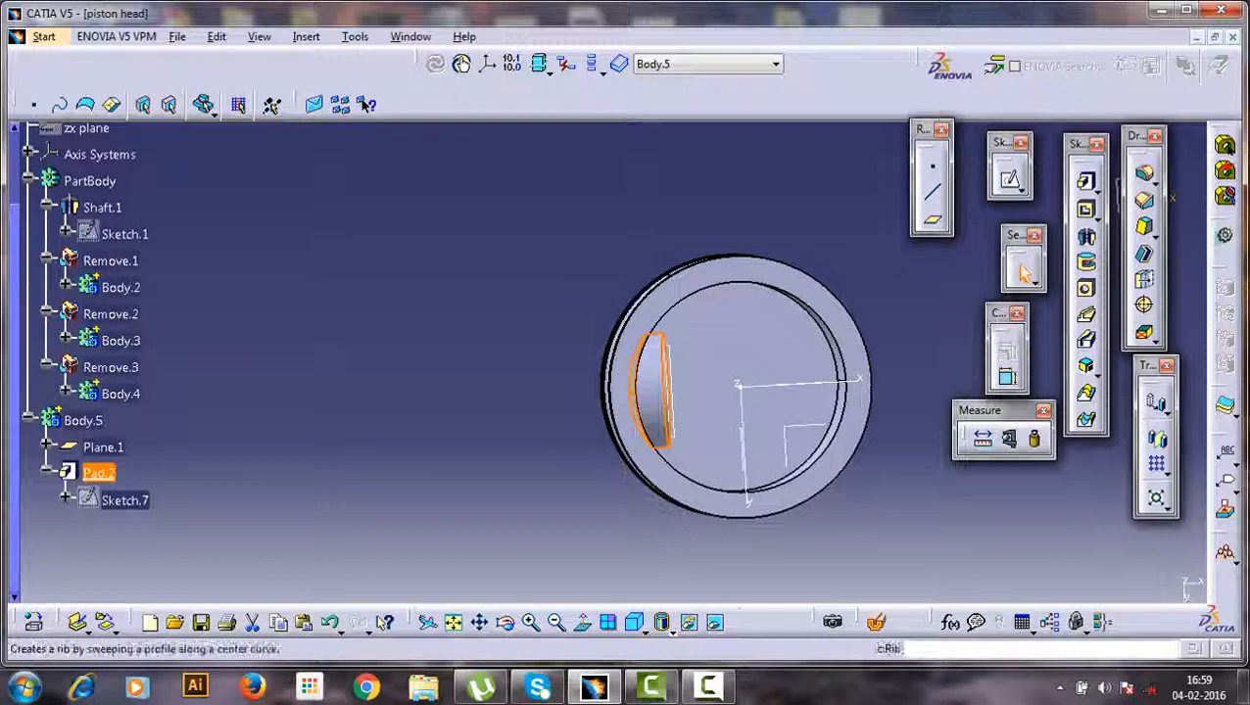
{"action": "left_click", "coordinate": [1157, 440]}
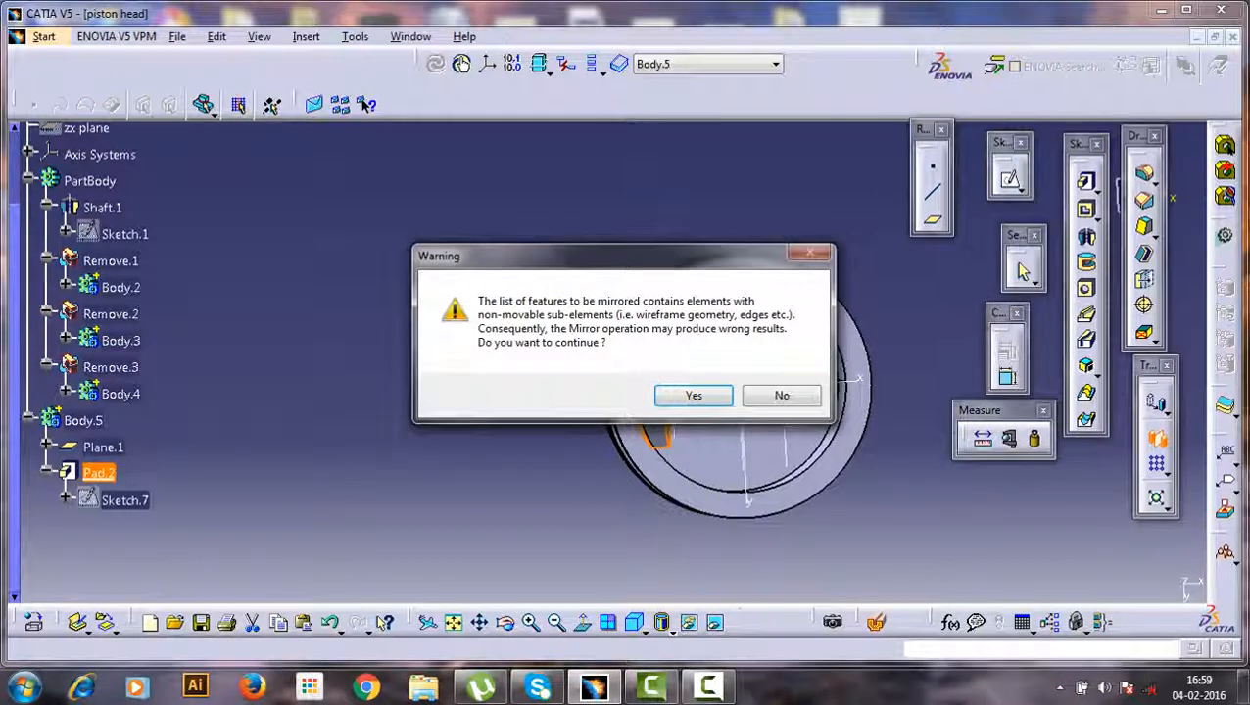
{"action": "key", "text": "Return"}
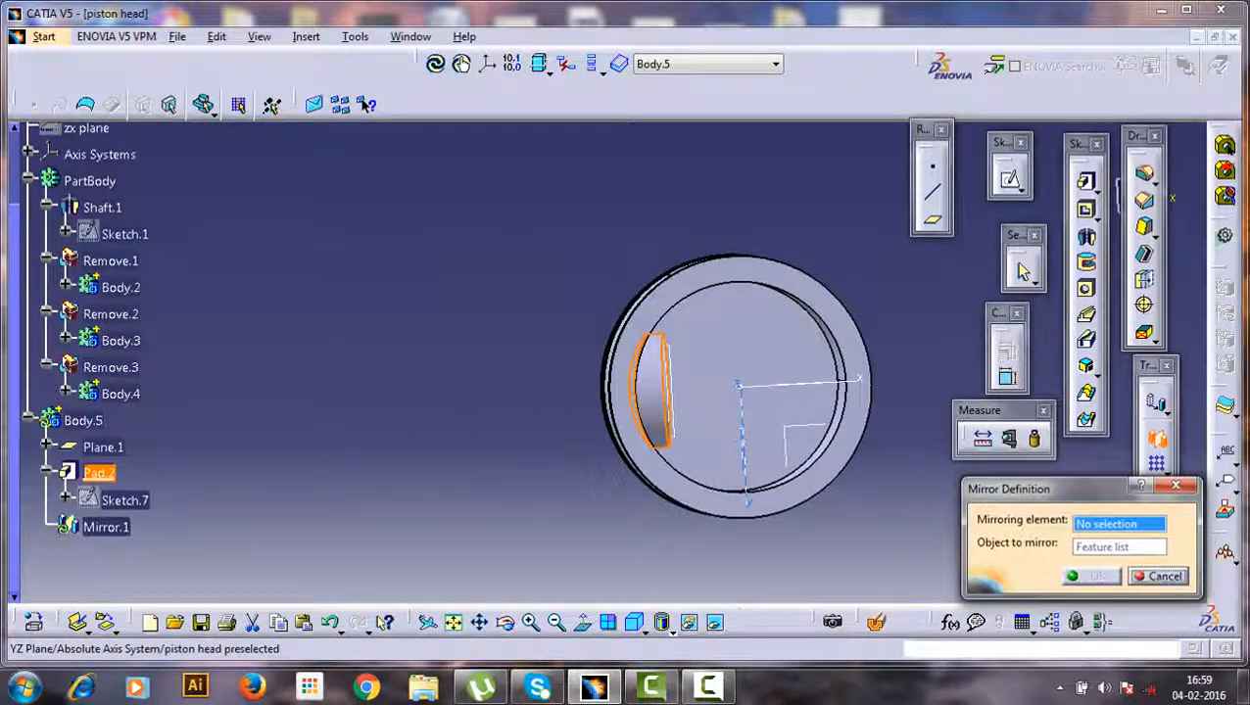
{"action": "left_click", "coordinate": [1087, 576]}
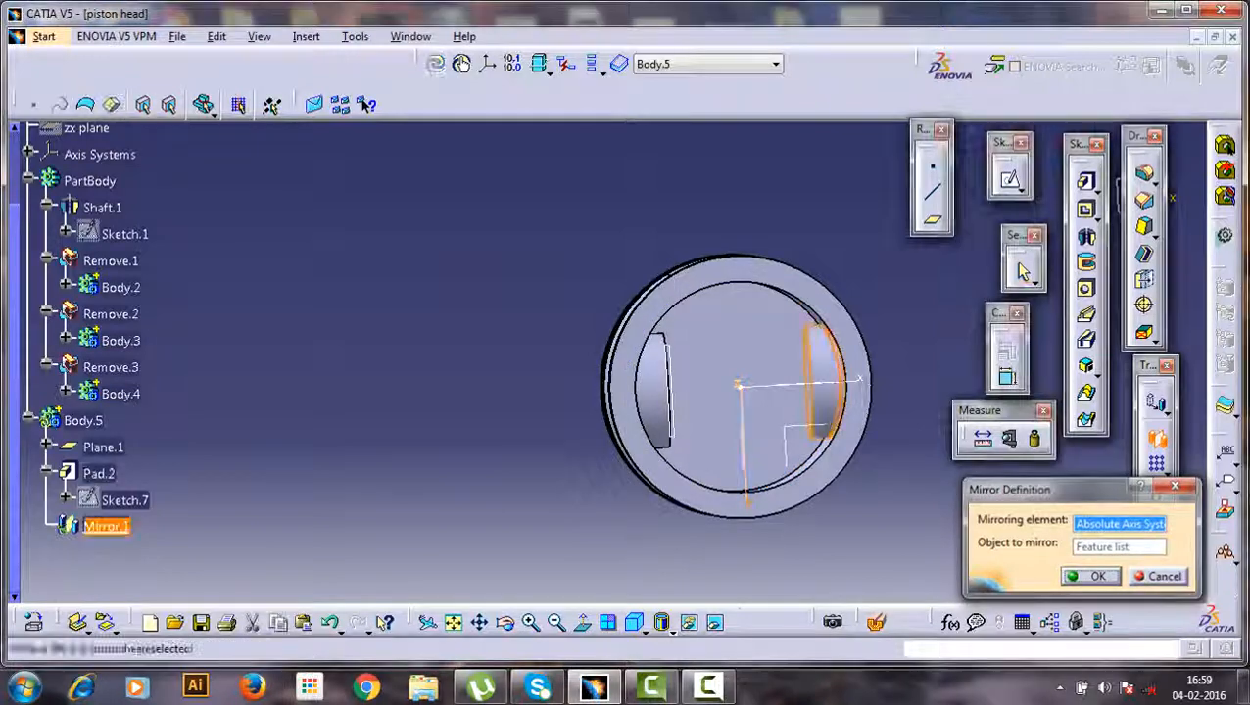
- Assemble Body.5, containing the two pin bosses, into the PartBody
{"action": "middle_click_drag", "start_coordinate": [725, 460], "coordinate": [632, 402]}
{"action": "middle_click_drag", "start_coordinate": [737, 296], "coordinate": [477, 210]}
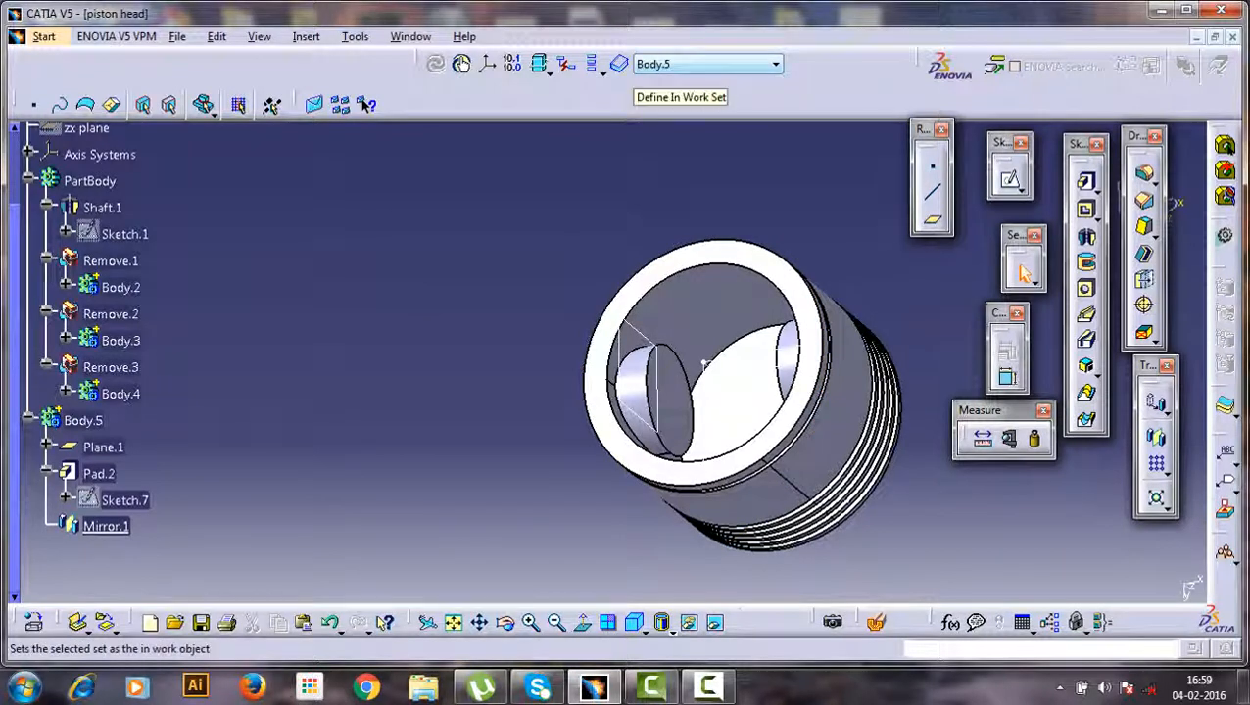
{"action": "middle_click_drag", "start_coordinate": [703, 364], "coordinate": [854, 433]}
{"action": "scroll", "coordinate": [854, 433], "scroll_direction": "up", "scroll_amount": 1}
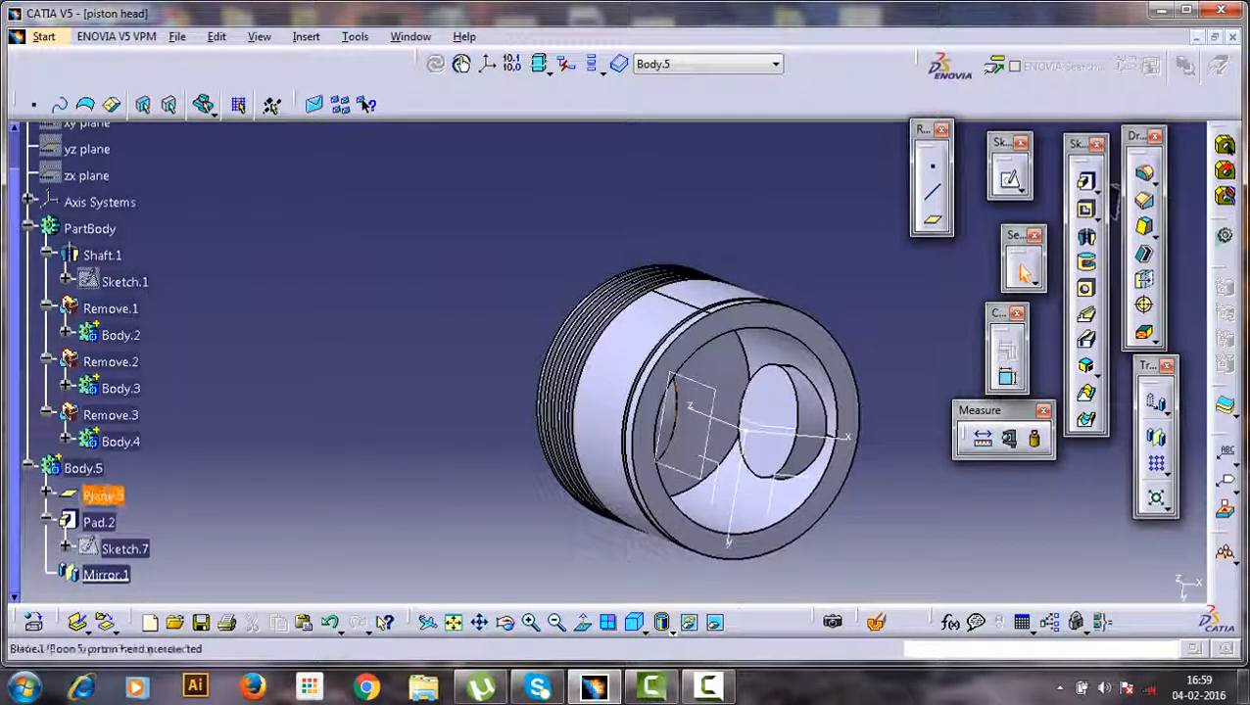
{"action": "right_click", "coordinate": [82, 468]}
{"action": "mouse_move", "coordinate": [127, 456]}
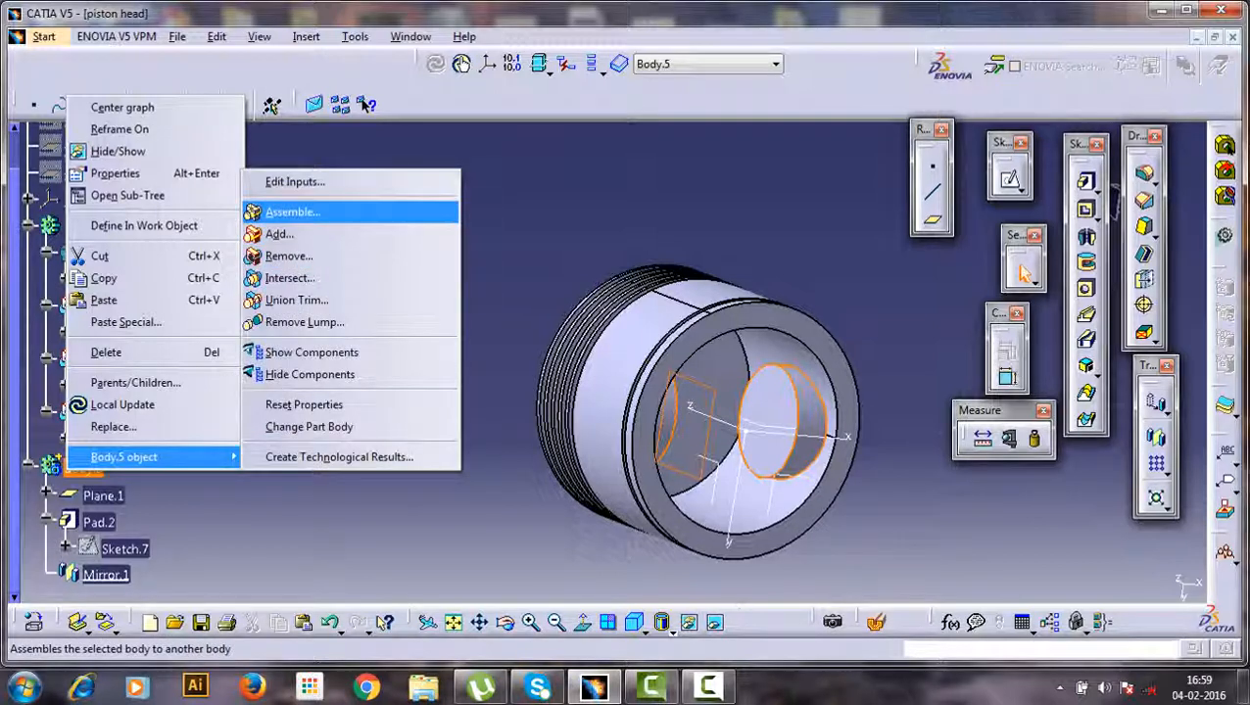
{"action": "left_click", "coordinate": [294, 211]}
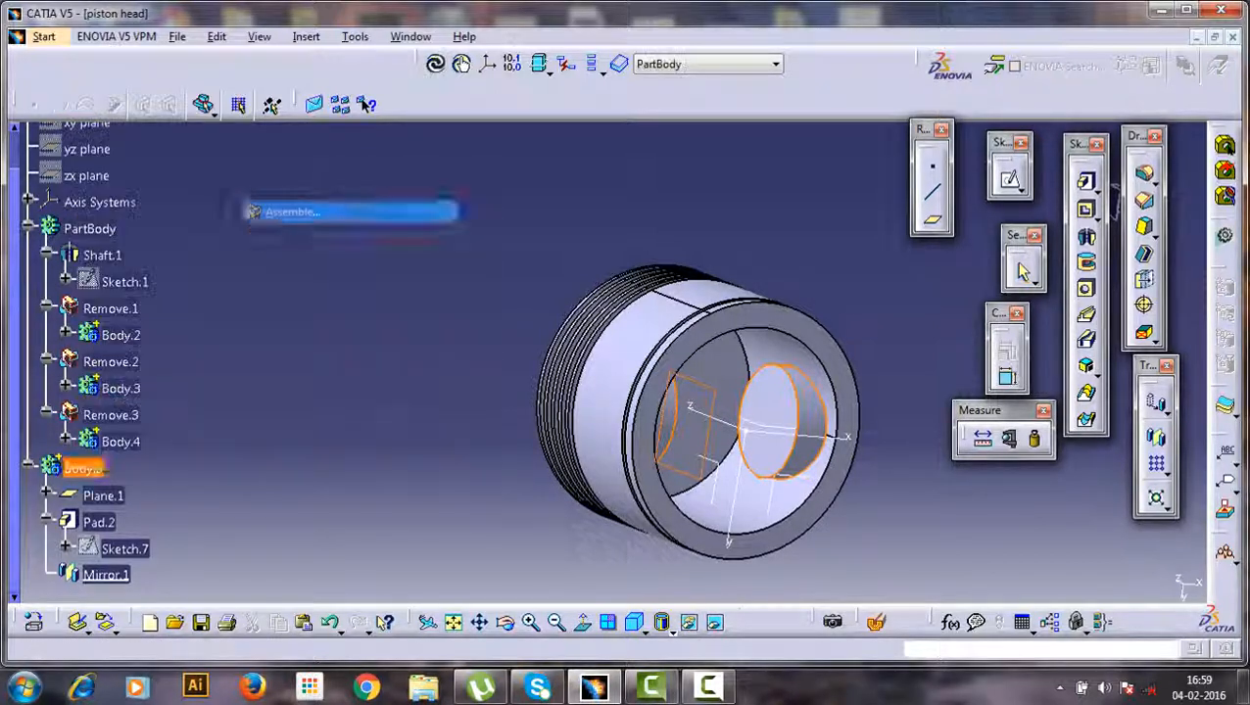
{"action": "middle_click_drag", "start_coordinate": [795, 320], "coordinate": [736, 367]}
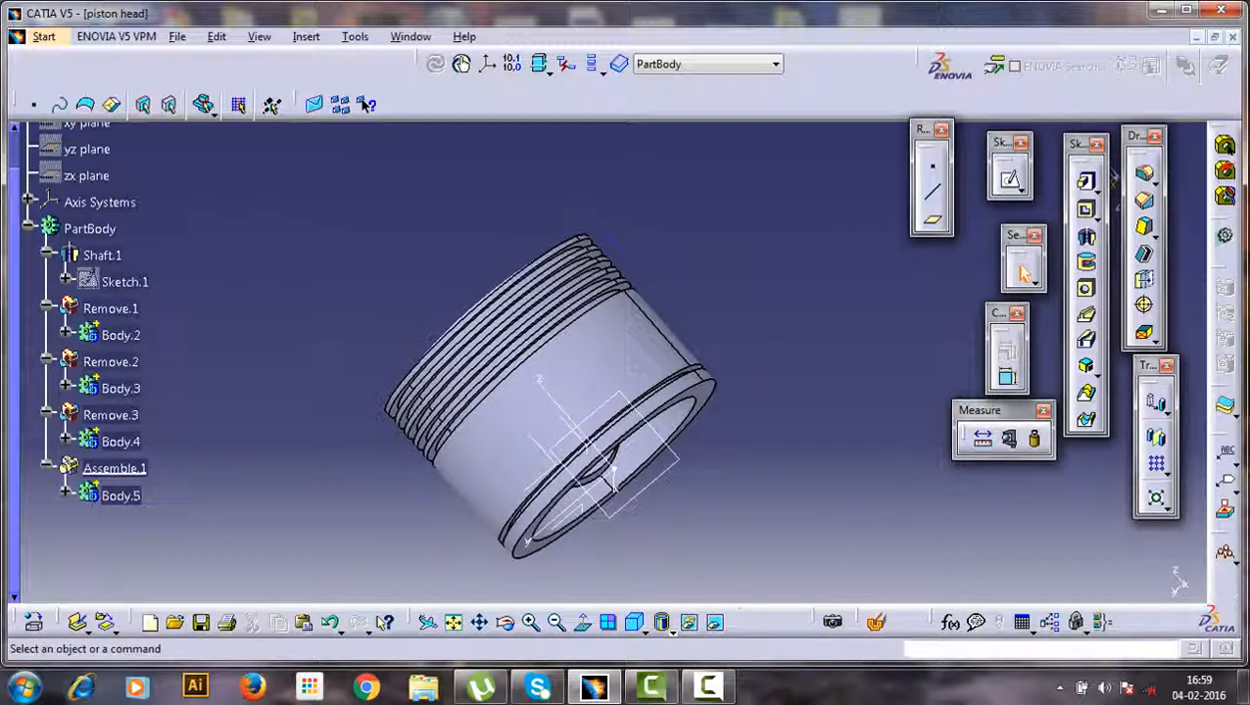
{"action": "middle_click_drag", "start_coordinate": [626, 304], "coordinate": [623, 361]}
{"action": "left_click", "coordinate": [1086, 290]}
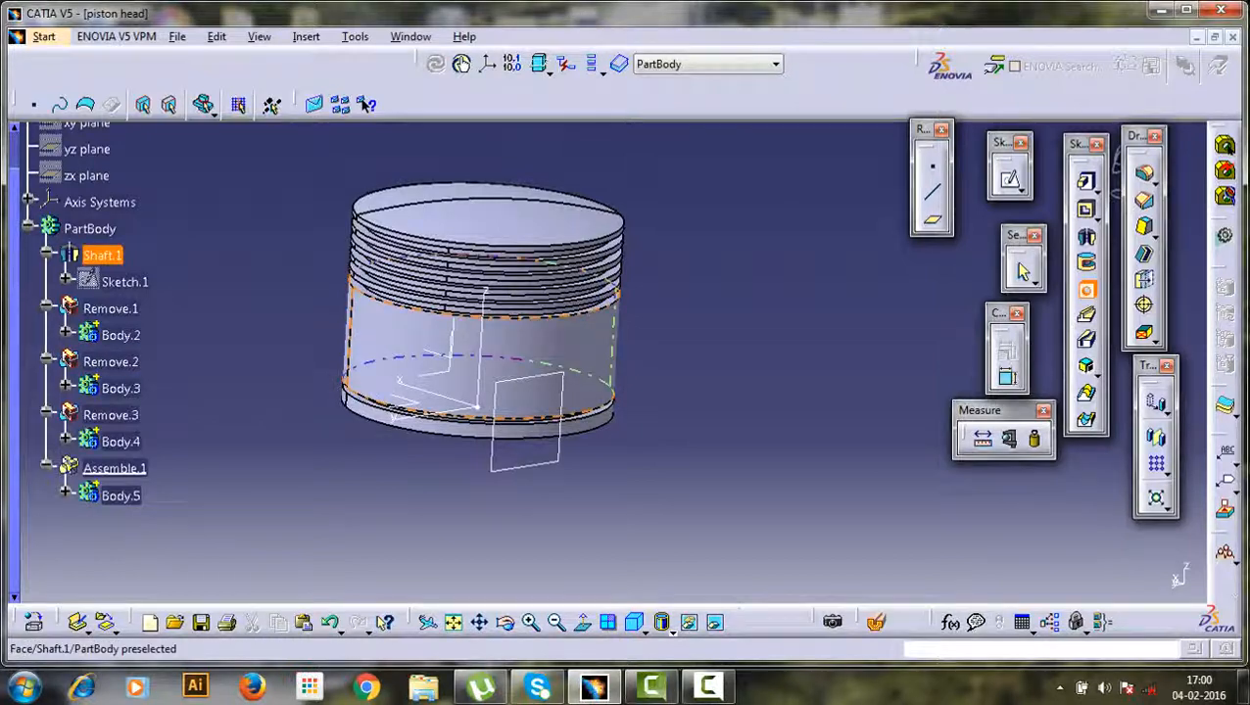
{"action": "middle_click_drag", "start_coordinate": [548, 392], "coordinate": [607, 284]}
{"action": "middle_click_drag", "start_coordinate": [558, 323], "coordinate": [641, 372]}
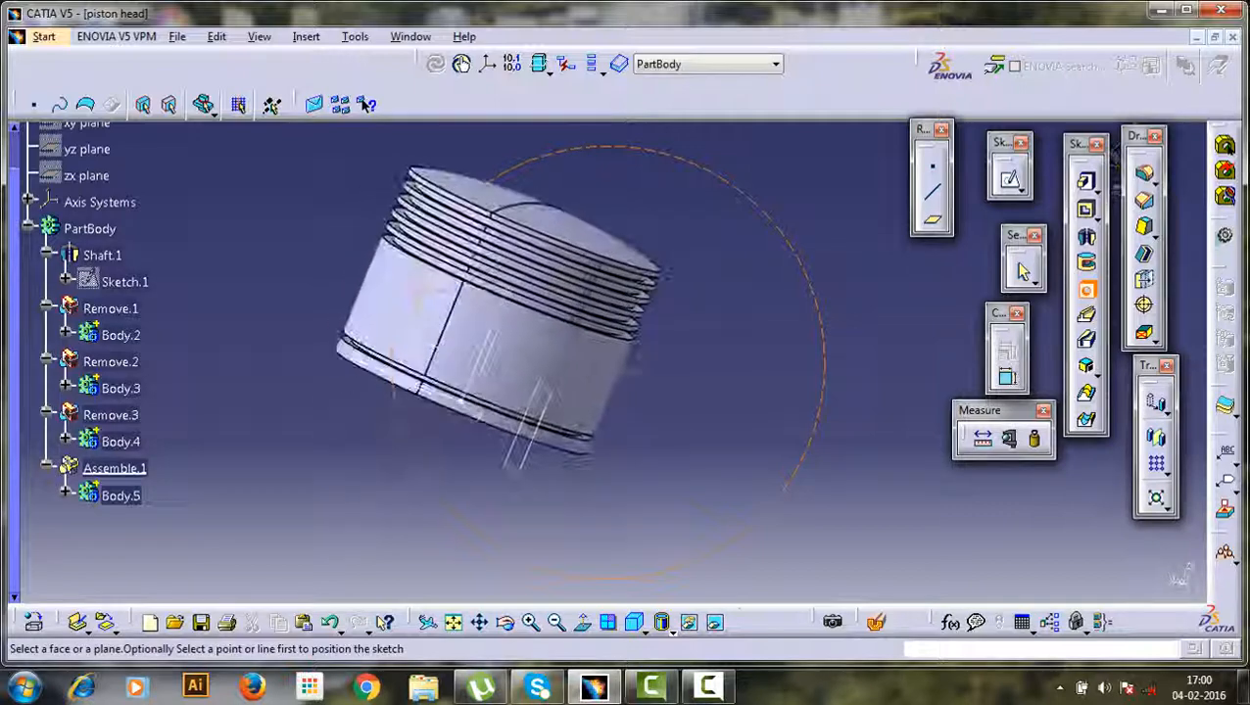
{"action": "middle_click_drag", "start_coordinate": [588, 471], "coordinate": [588, 304]}
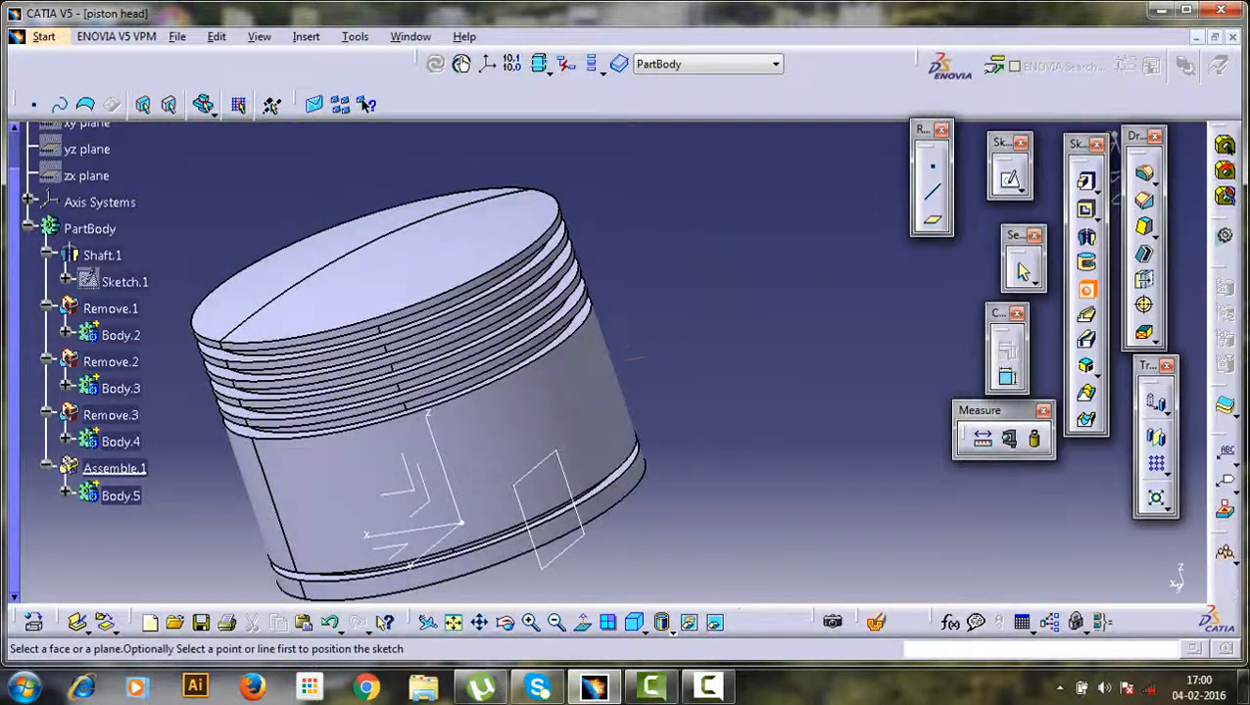
{"action": "middle_click_drag", "start_coordinate": [588, 392], "coordinate": [622, 382]}
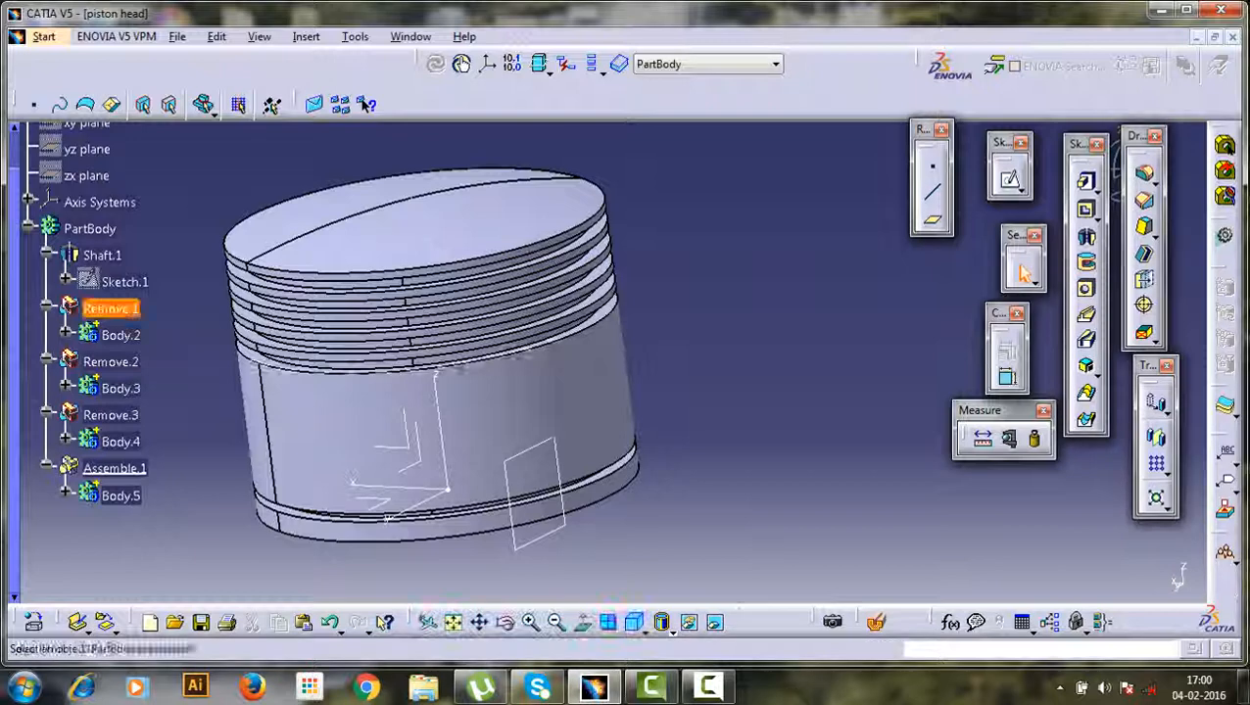
- Try to create a plane tangent to the piston's outer cylindrical face, using the absolute axis system's origin as the point
{"action": "left_click", "coordinate": [933, 220]}
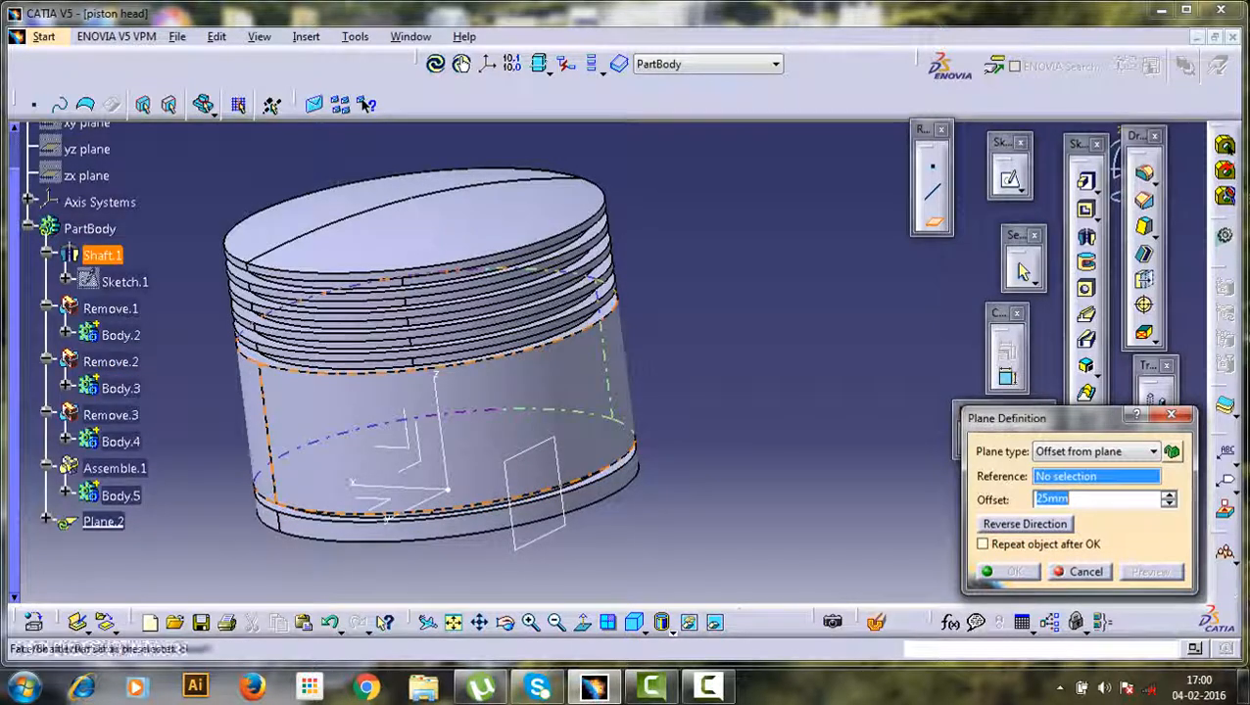
{"action": "middle_click_drag", "start_coordinate": [529, 338], "coordinate": [397, 436]}
{"action": "left_click", "coordinate": [1153, 452]}
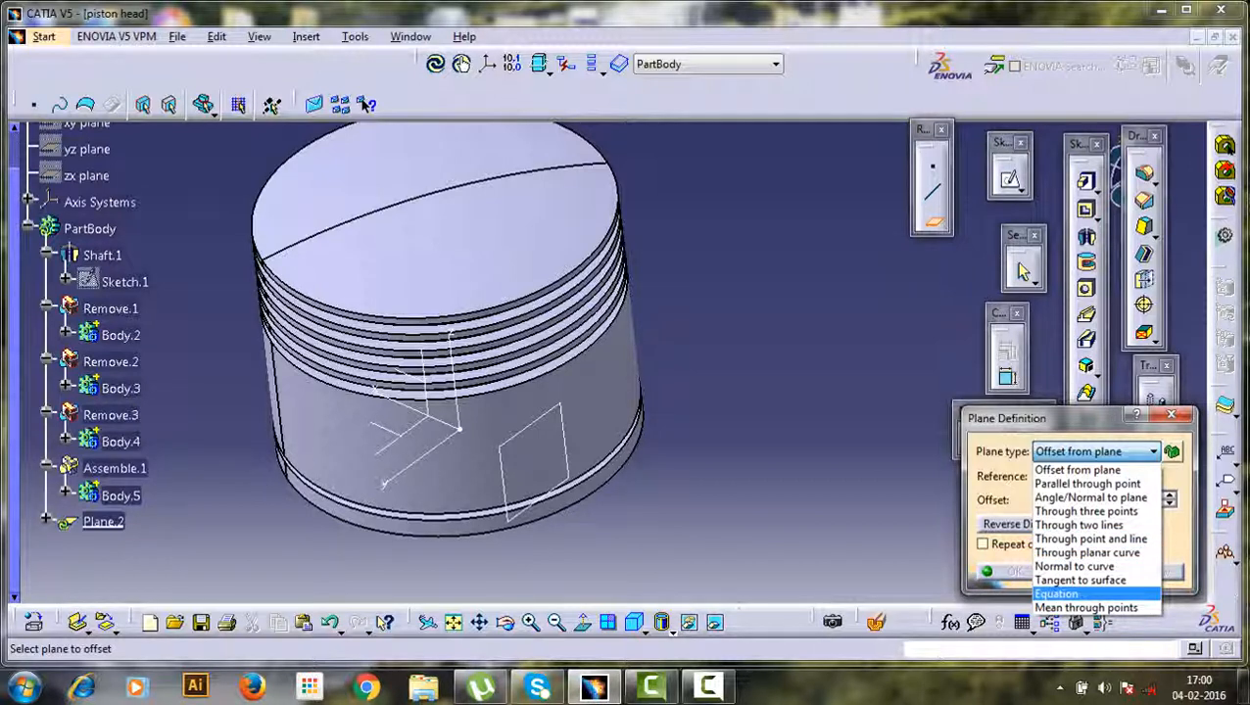
{"action": "left_click", "coordinate": [1080, 579]}
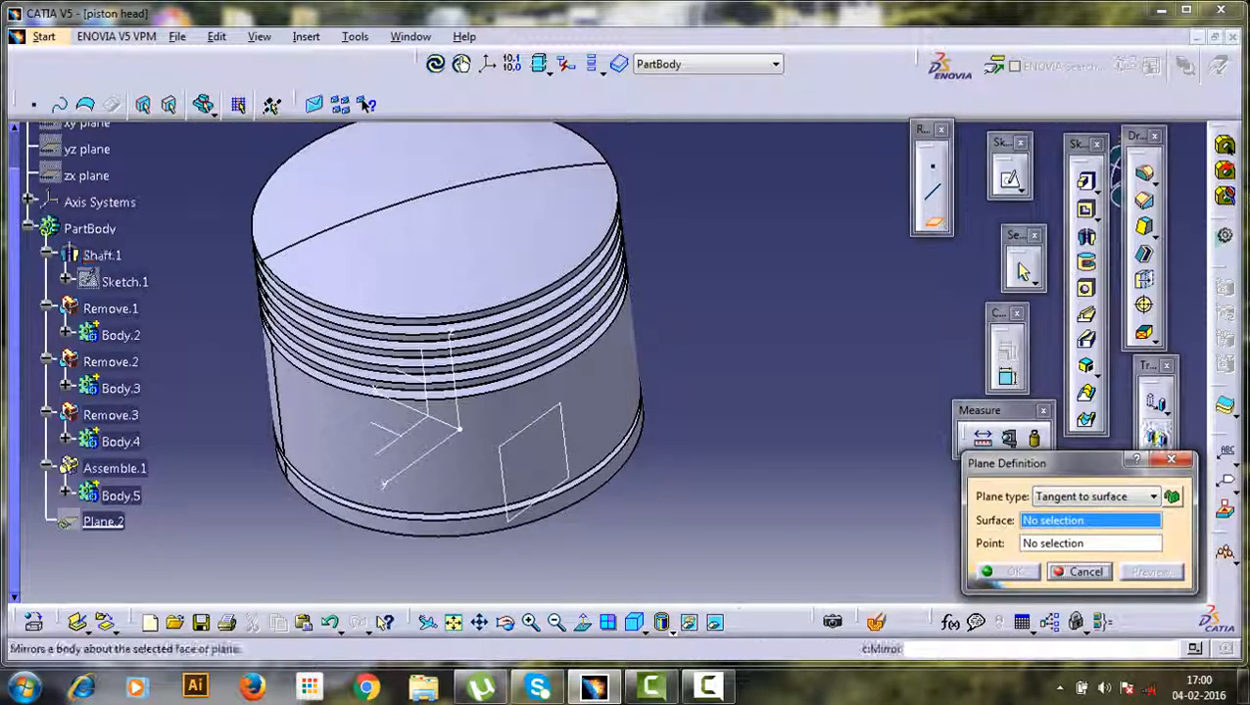
{"action": "left_click", "coordinate": [514, 438]}
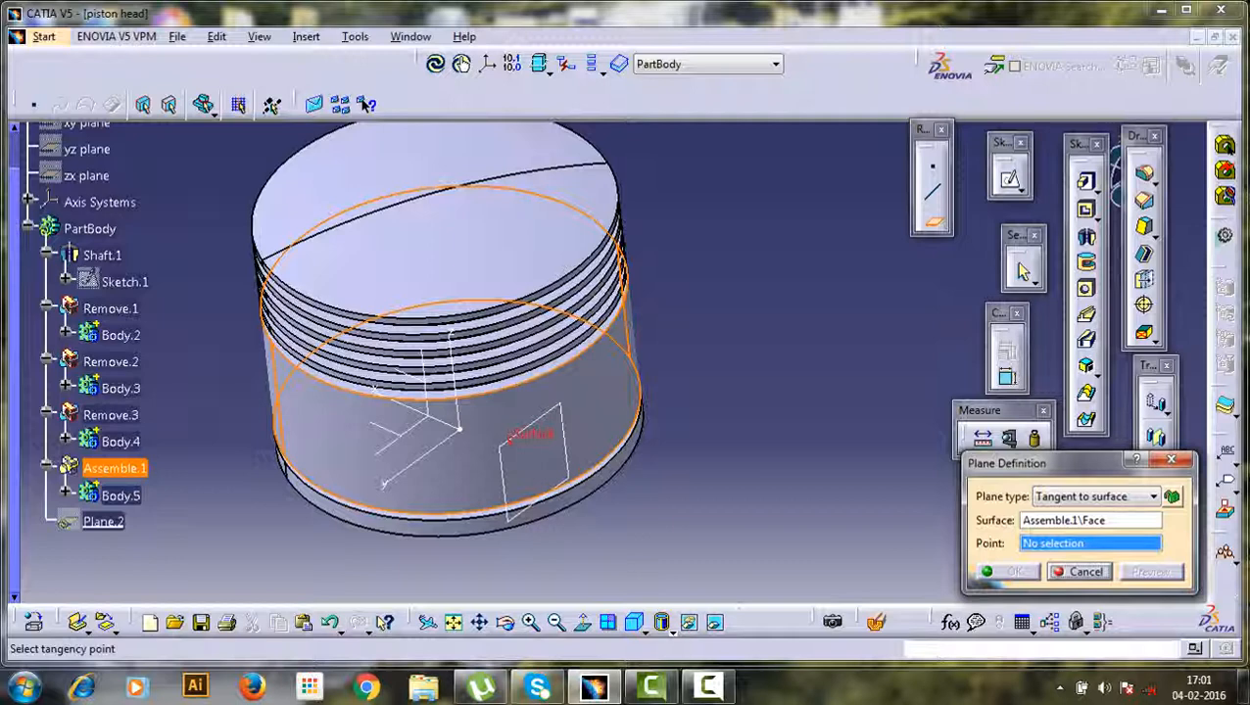
{"action": "left_click", "coordinate": [458, 426]}
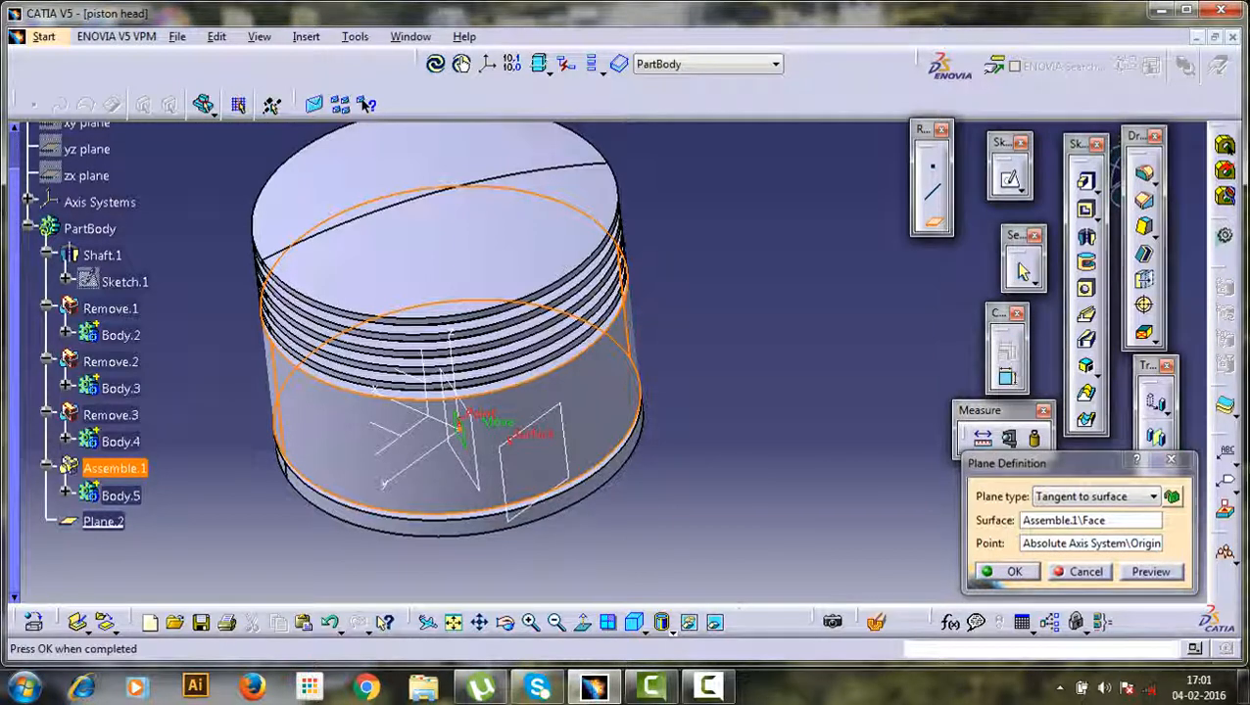
{"action": "left_click_drag", "start_coordinate": [467, 440], "coordinate": [632, 355]}
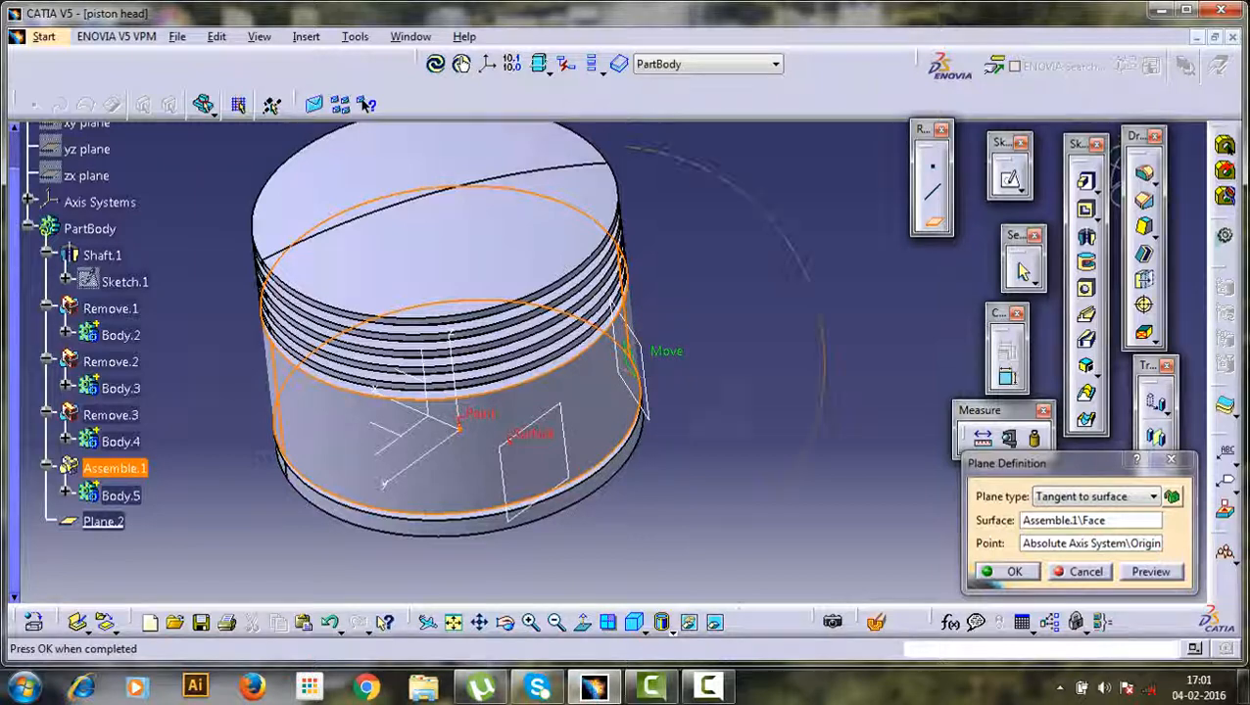
{"action": "middle_click_drag", "start_coordinate": [632, 354], "coordinate": [767, 412]}
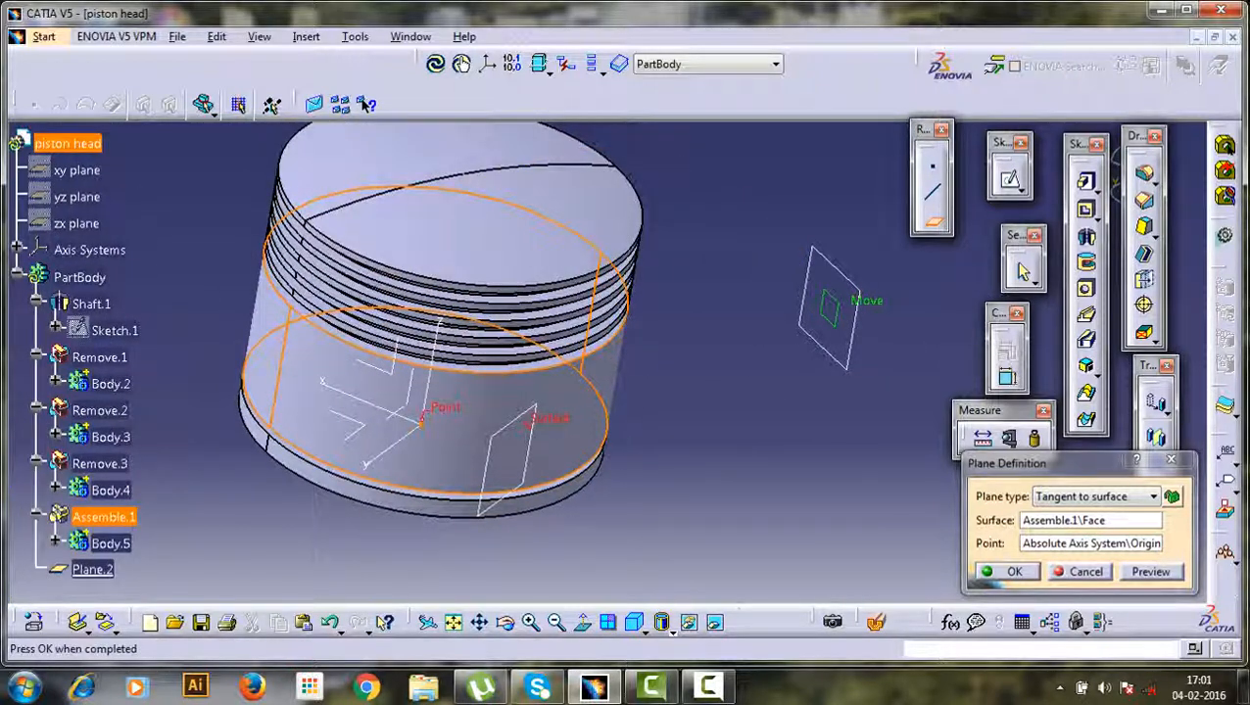
{"action": "key", "text": "Escape"}
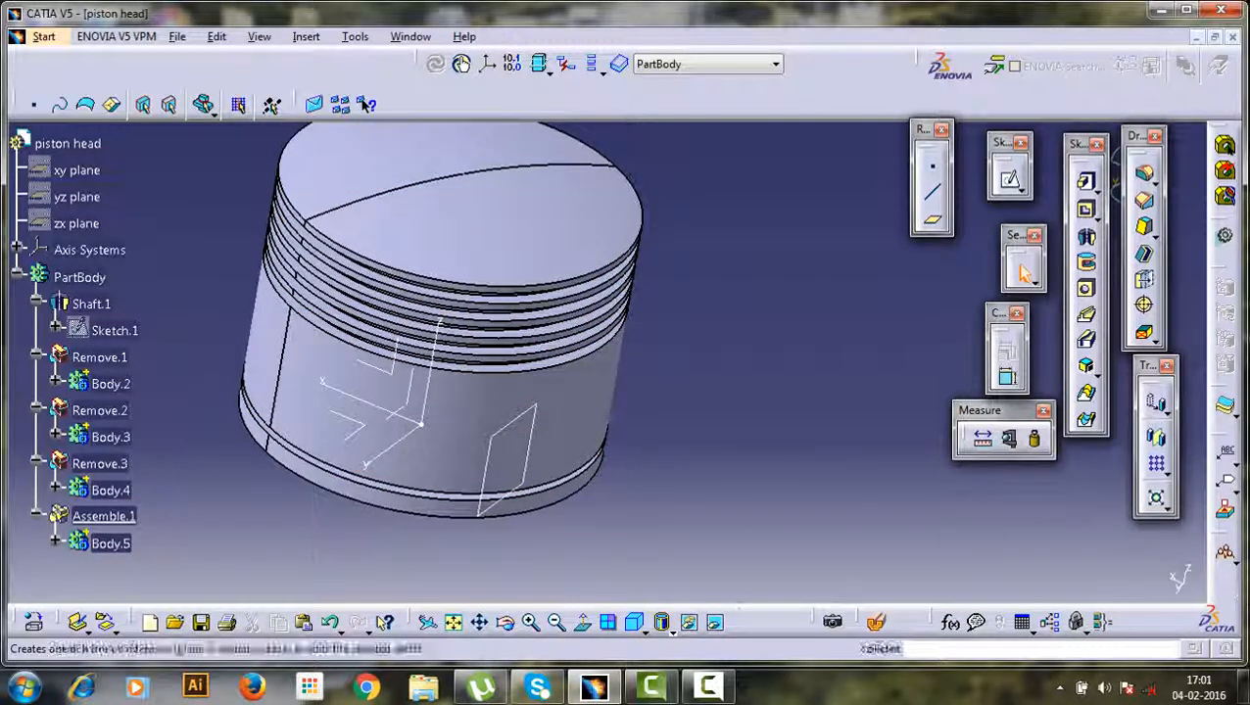
- Create a plane offset 92/2 mm from the absolute axis system's YZ plane
{"action": "left_click", "coordinate": [932, 220]}
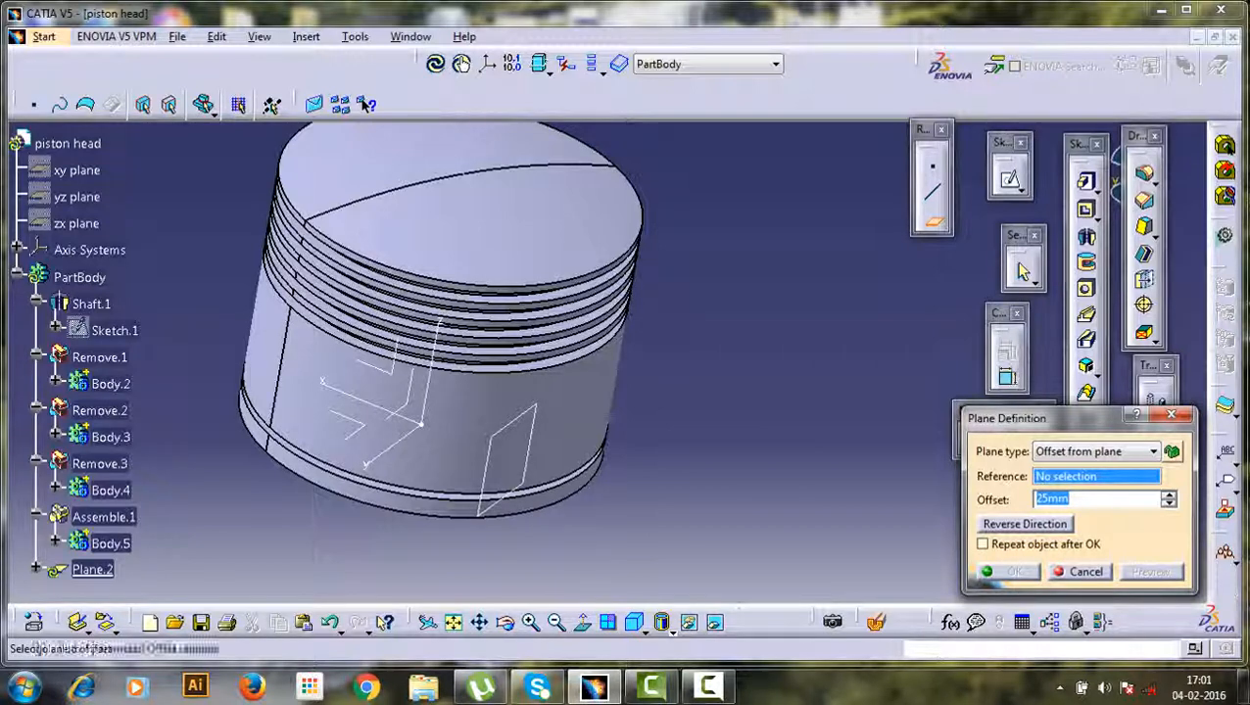
{"action": "left_click", "coordinate": [408, 394]}
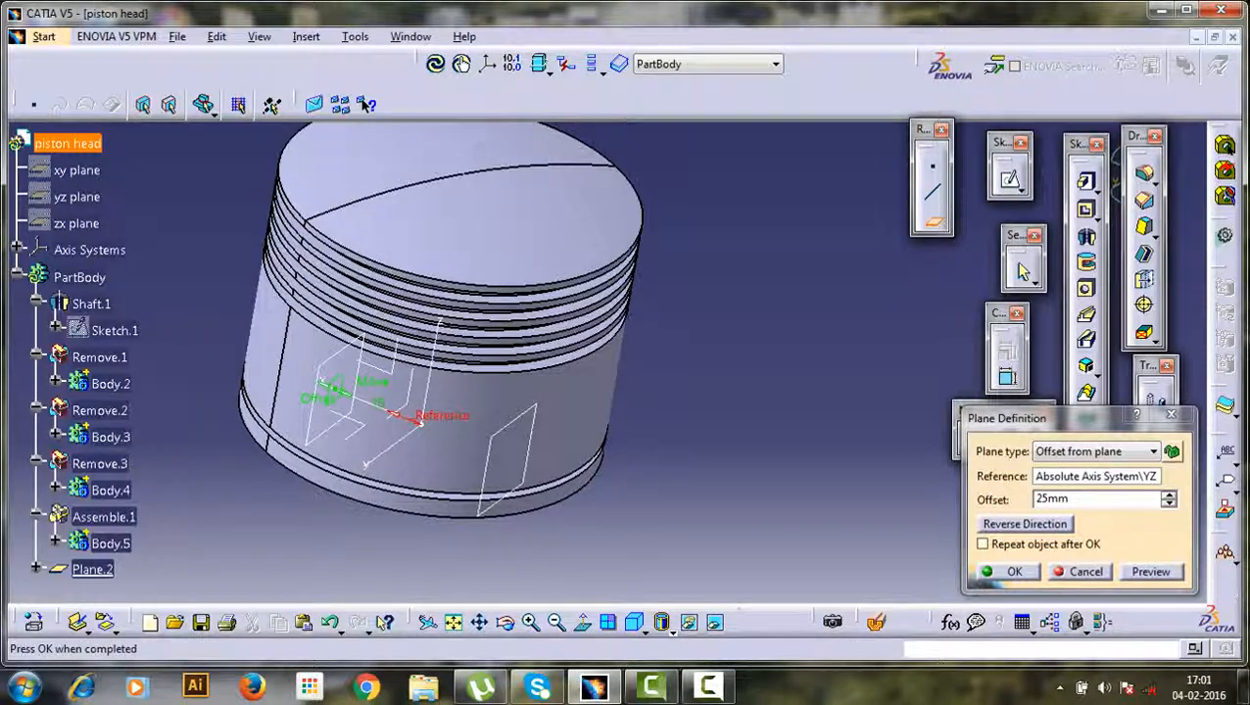
{"action": "left_click", "coordinate": [1042, 500]}
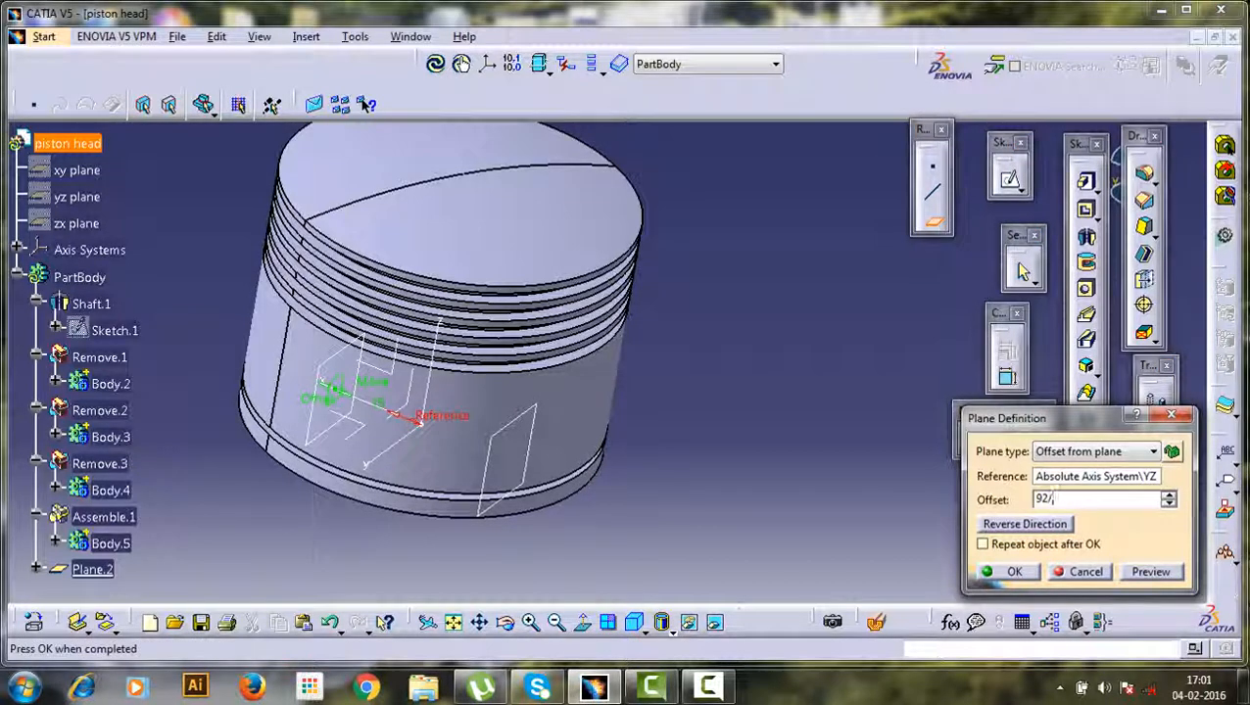
{"action": "key", "text": "Return"}
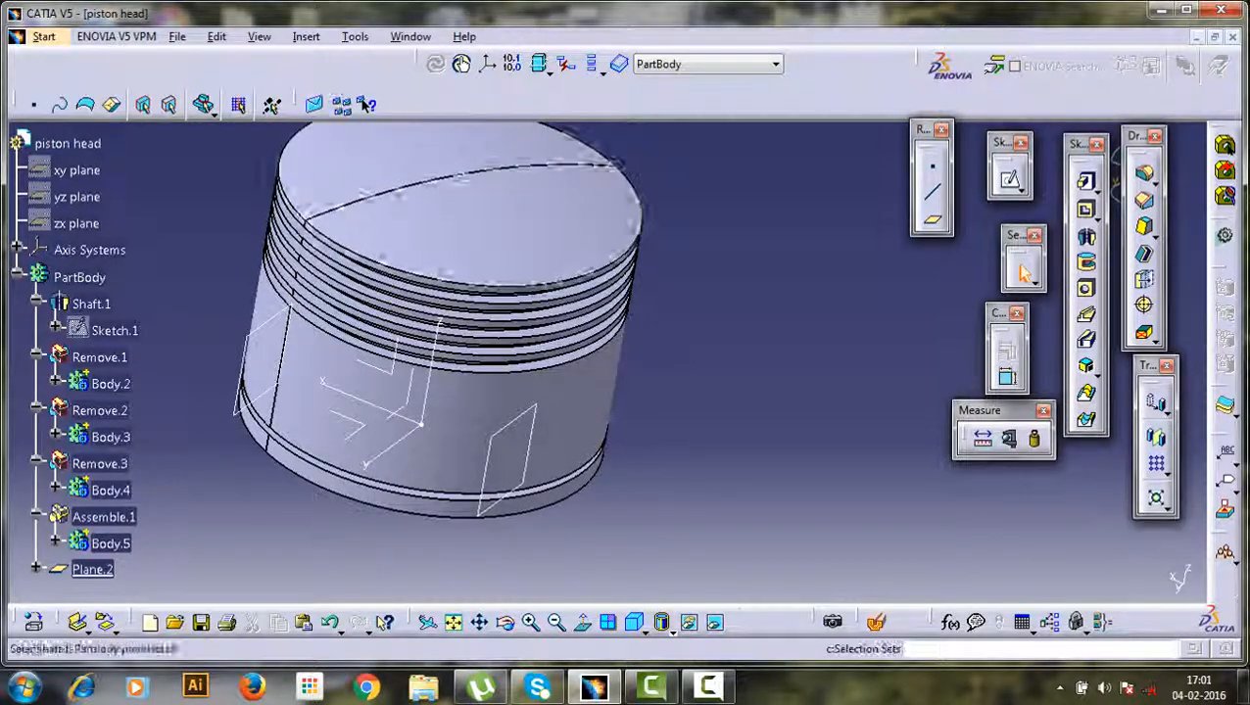
{"action": "middle_click_drag", "start_coordinate": [382, 392], "coordinate": [509, 460]}
{"action": "mouse_move", "coordinate": [588, 347]}
{"action": "middle_mouse_down"}
{"action": "mouse_move", "coordinate": [700, 127]}
{"action": "mouse_move", "coordinate": [602, 357]}
{"action": "middle_mouse_up"}
{"action": "left_click", "coordinate": [504, 558]}
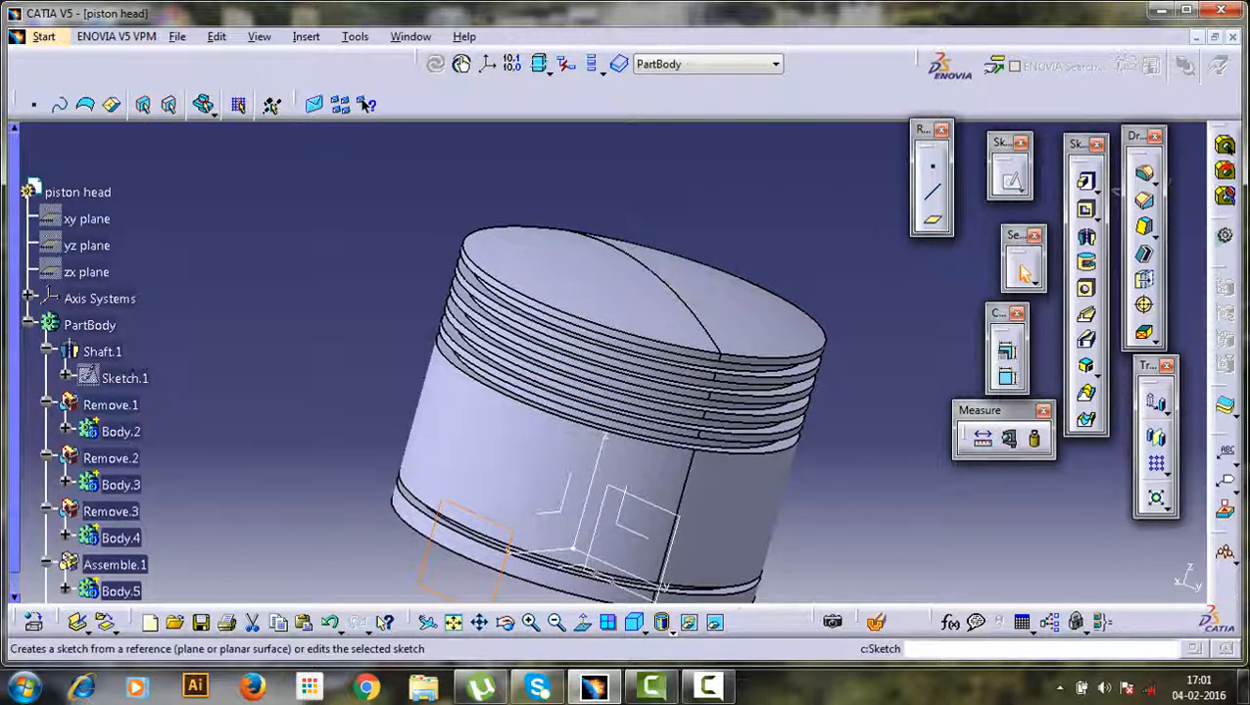
{"action": "left_click", "coordinate": [1009, 180]}
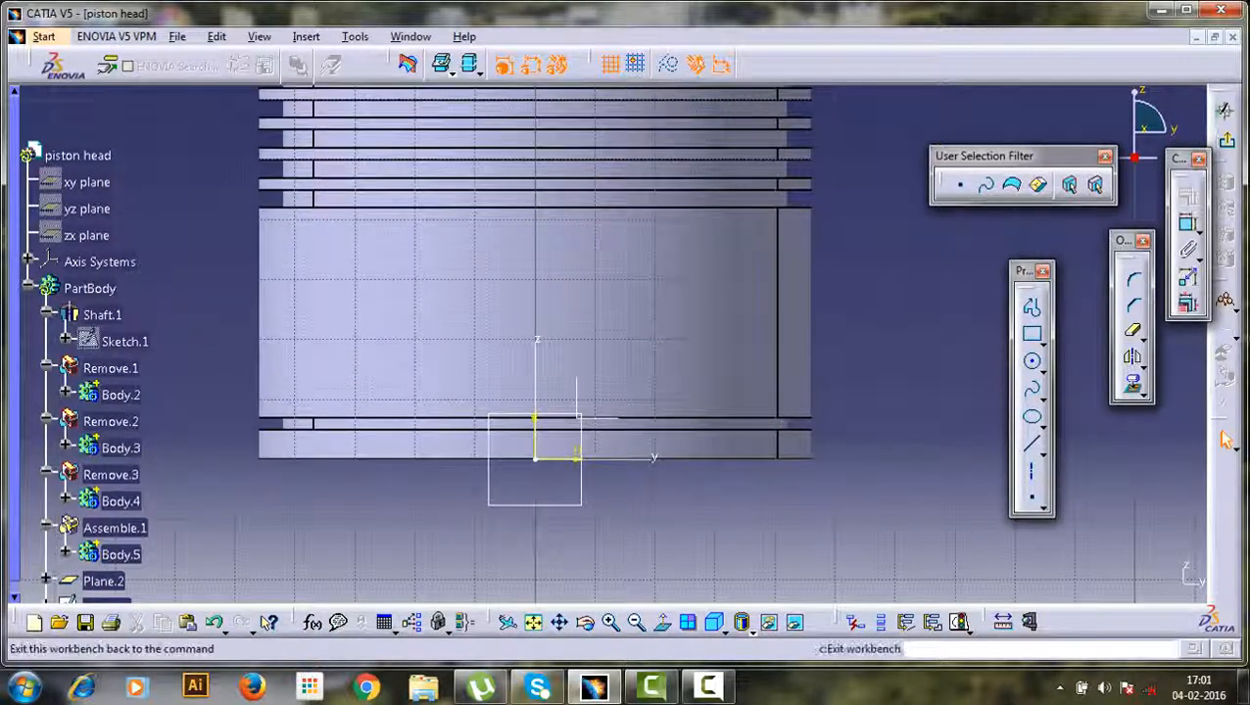
{"action": "left_click", "coordinate": [1224, 440]}
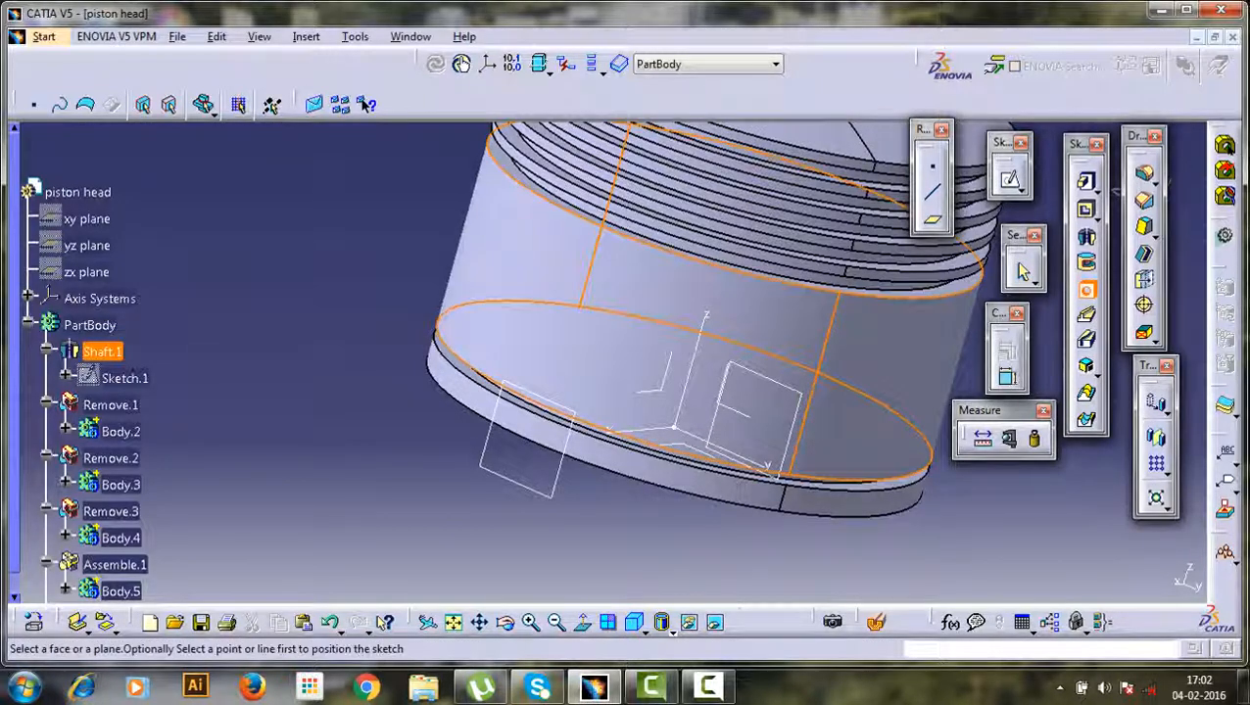
- Start a hole on the piston's outer cylindrical face and constrain its centre point coincident with the absolute axis system's Z axis
{"action": "left_click", "coordinate": [596, 305]}
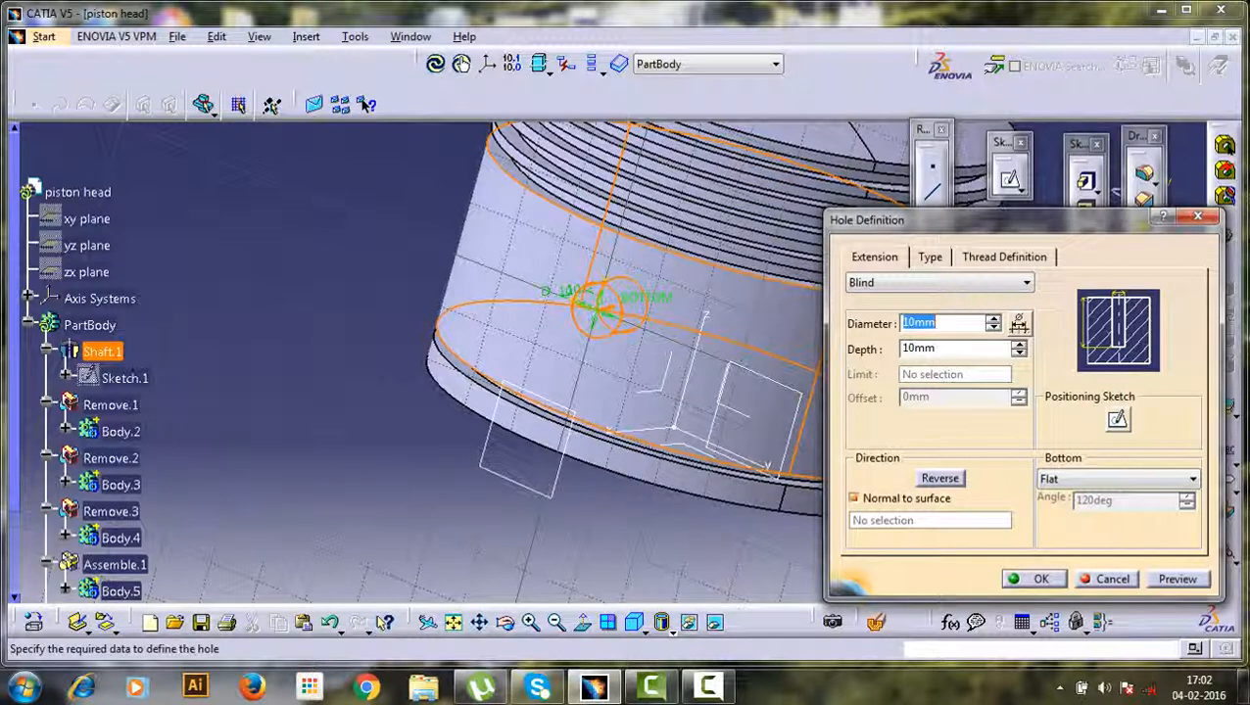
{"action": "left_click", "coordinate": [1117, 420]}
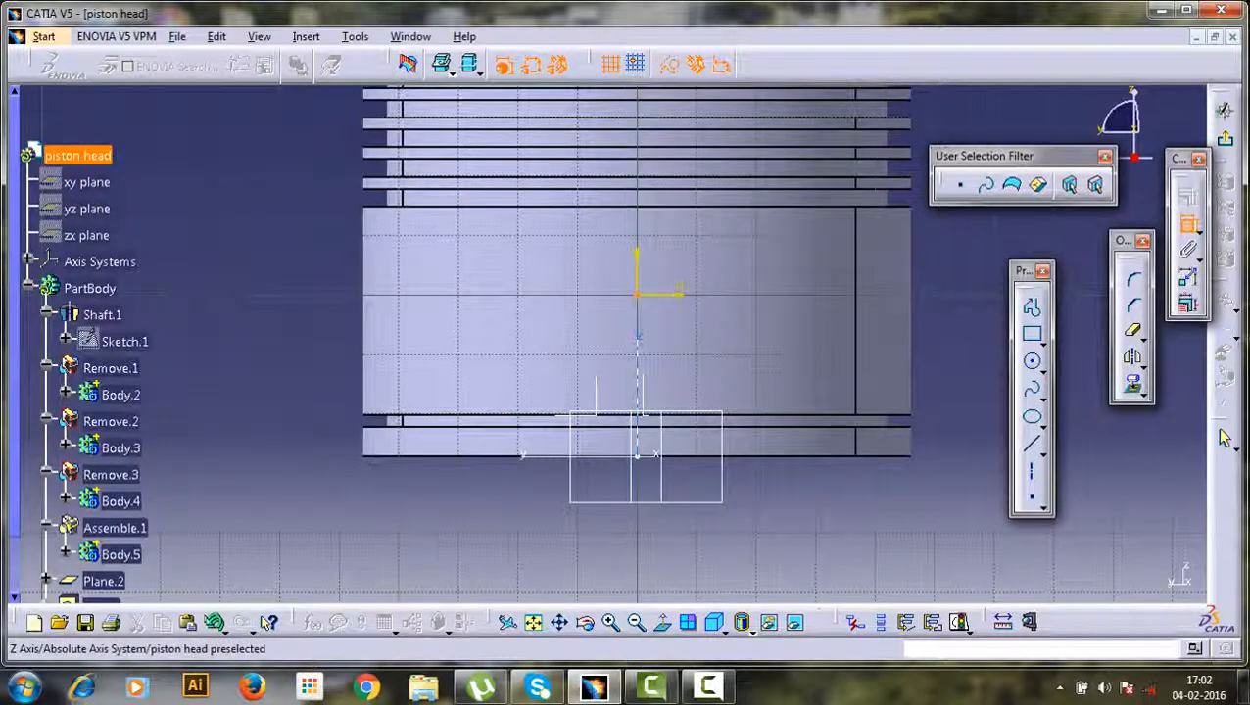
{"action": "left_click", "coordinate": [638, 338]}
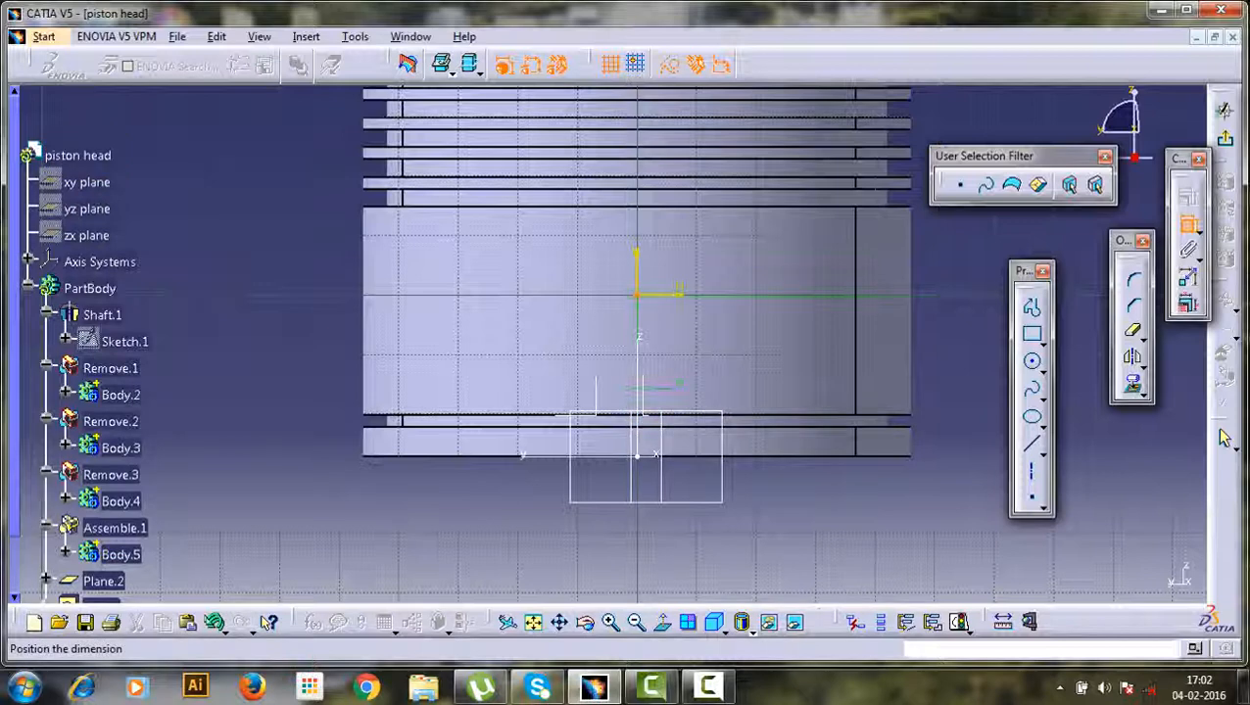
{"action": "right_click", "coordinate": [932, 297]}
{"action": "left_click", "coordinate": [970, 379]}
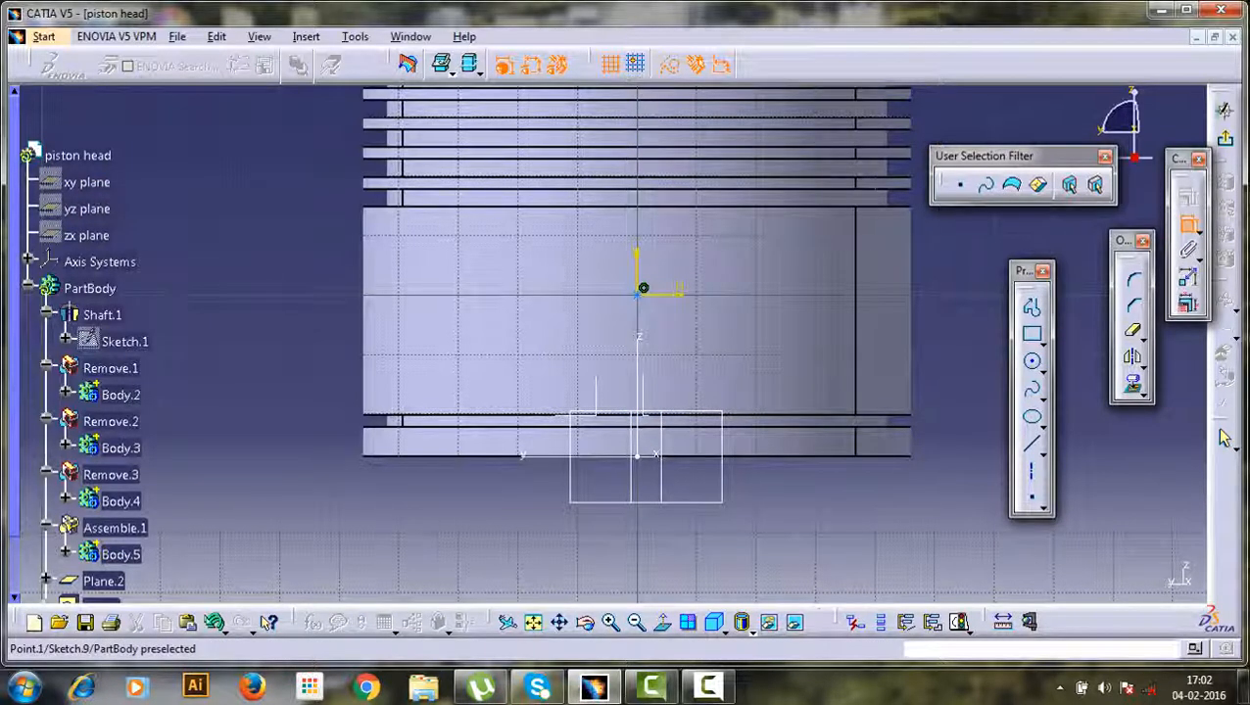
- Dimension the hole's centre point 27 mm above the piston's base and finish the positioning sketch
{"action": "left_click", "coordinate": [637, 294]}
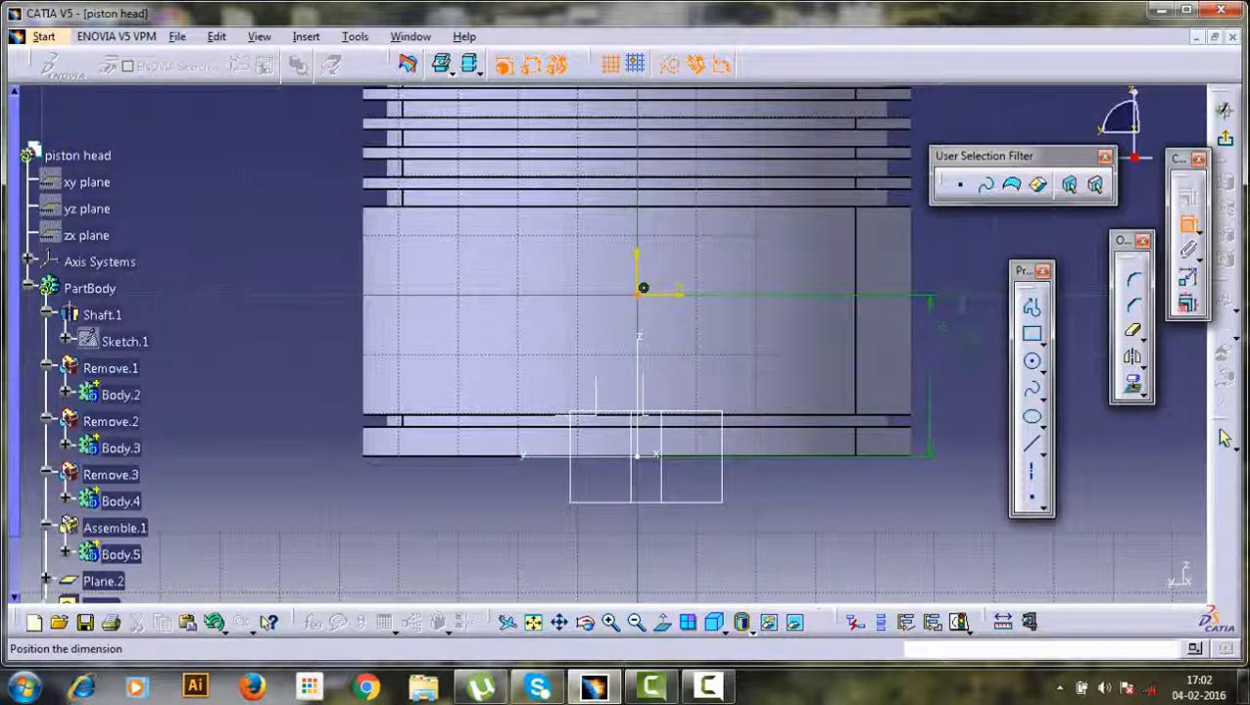
{"action": "left_click", "coordinate": [960, 340]}
{"action": "double_click", "coordinate": [959, 343]}
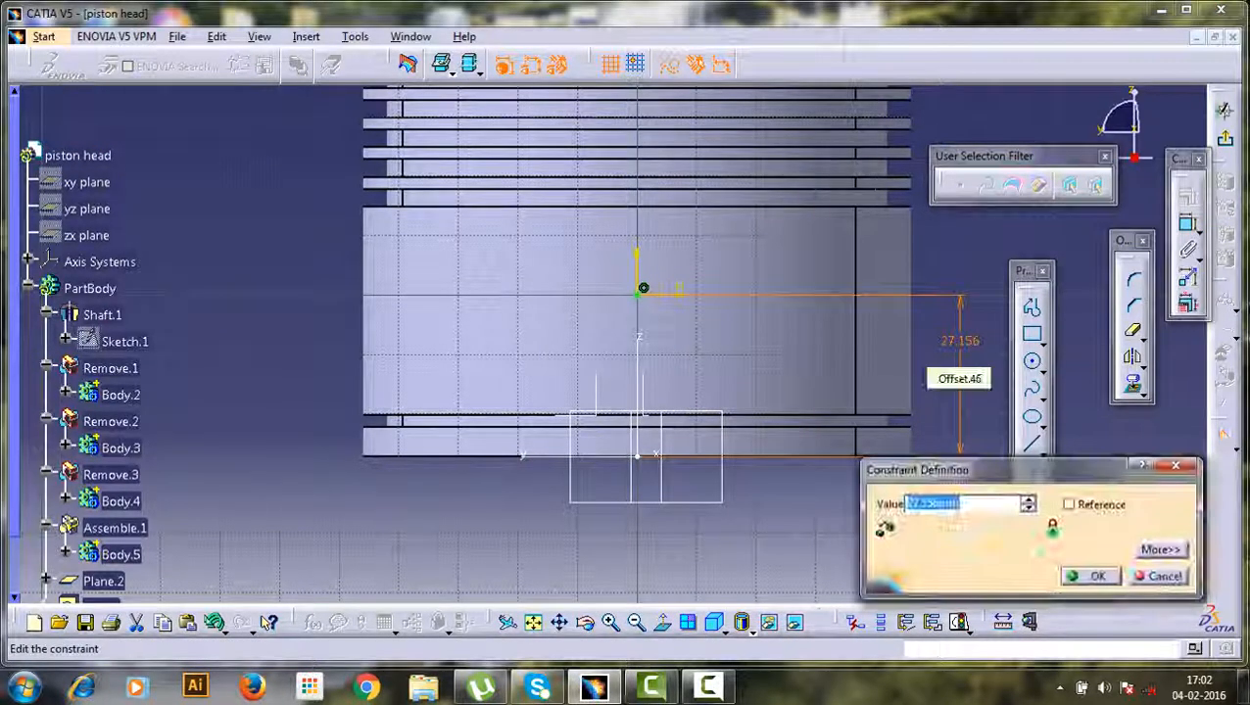
{"action": "type", "text": "27"}
{"action": "key", "text": "Return"}
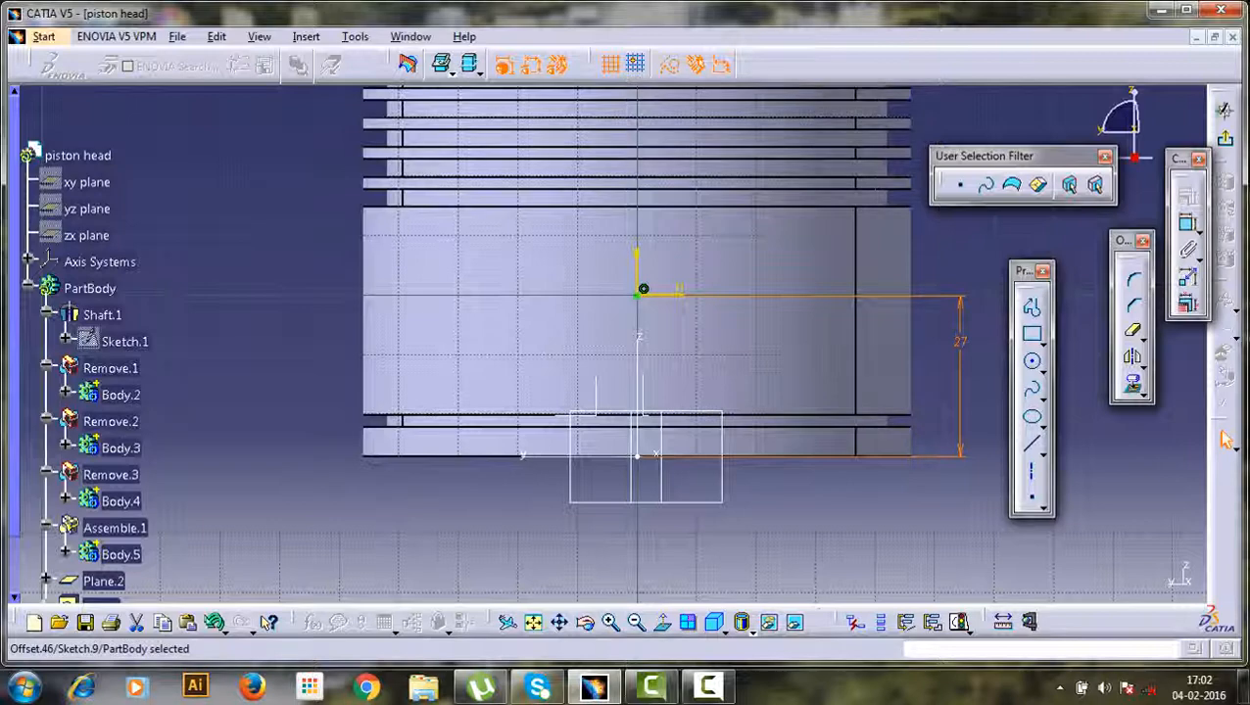
{"action": "left_click", "coordinate": [1224, 440]}
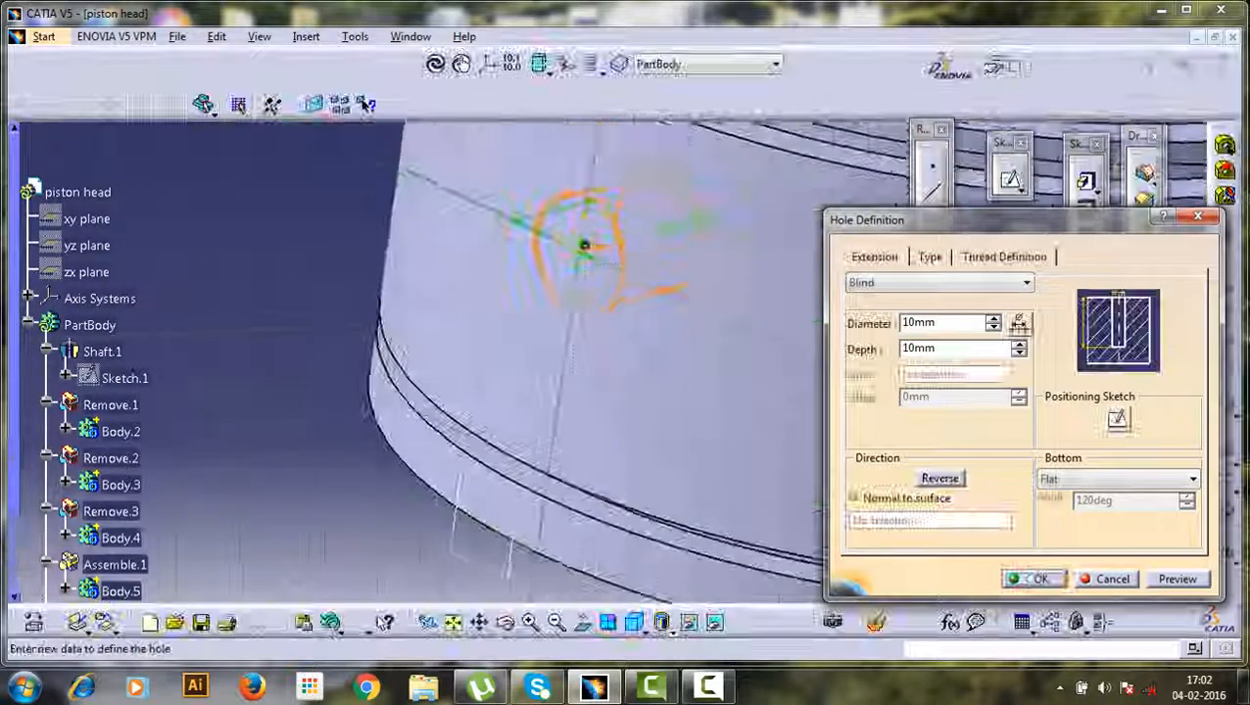